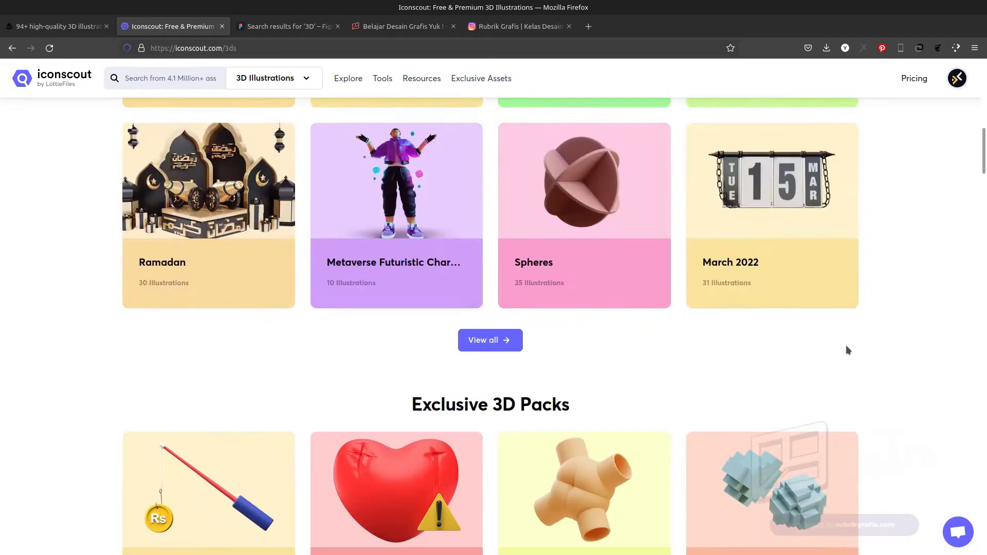
Look through the 3D illustration packs on Iconscout and the Figma Community results for 3D
scroll(846, 344, down, 20)
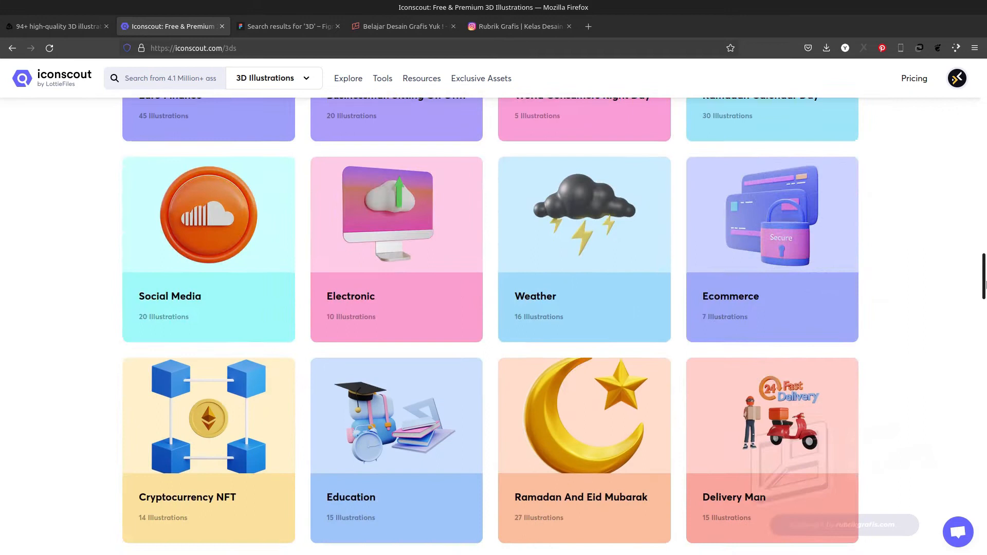
click(301, 27)
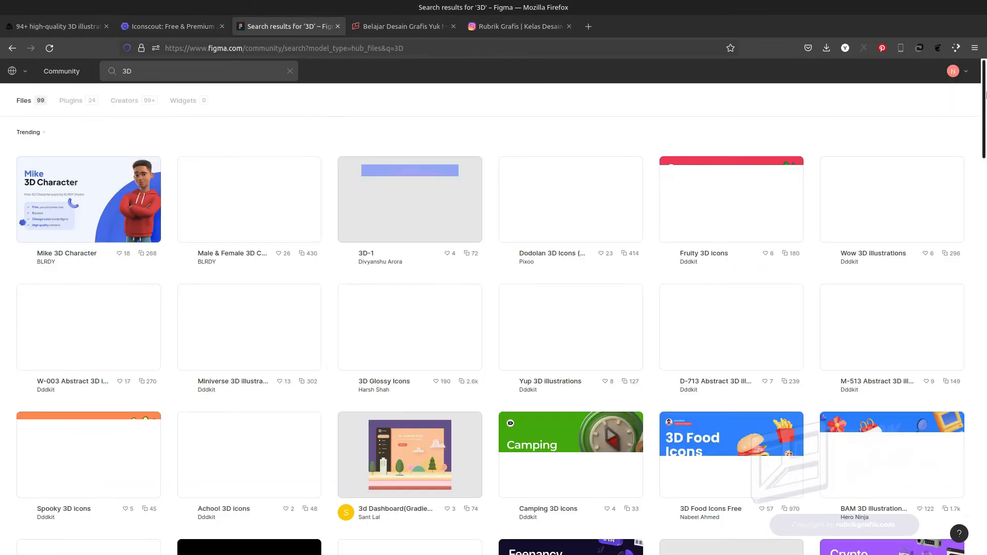
mouse_move(984, 118)
mouse_down()
mouse_move(986, 219)
mouse_move(986, 132)
mouse_up()
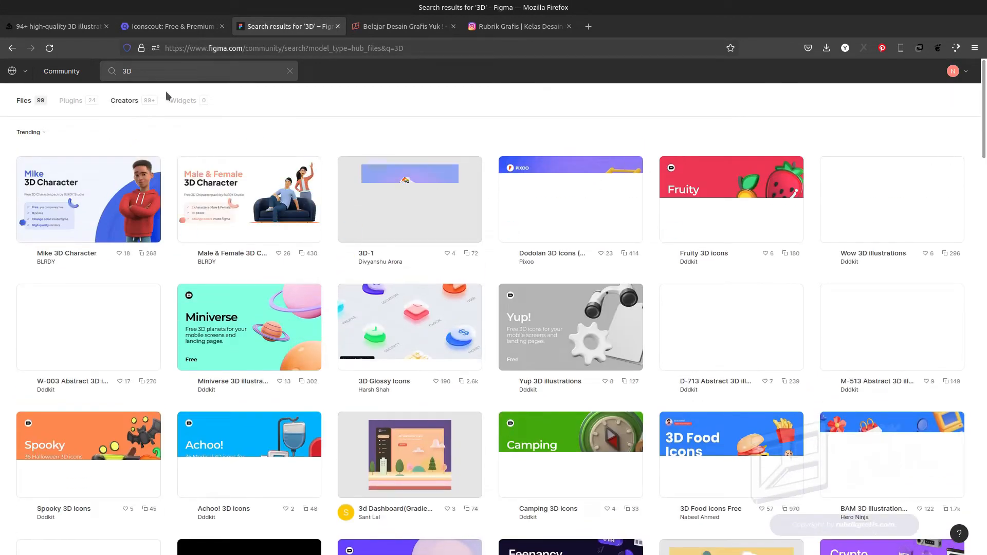
key(ctrl+Tab)
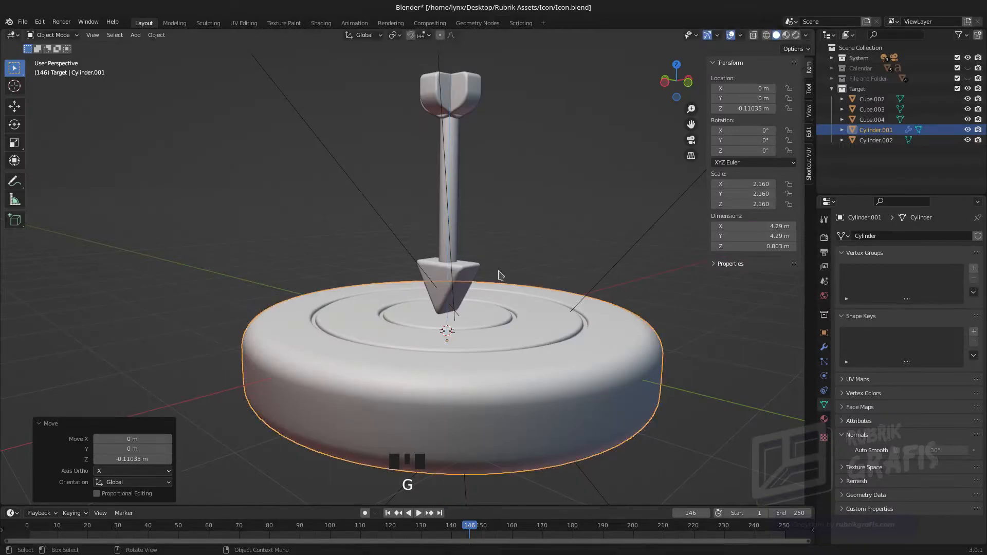
Scale the round target disc by about 0.79 and reposition it vertically along the Z axis beneath the arrow
key(g)
click(500, 273)
scroll(501, 273, down, 4)
mouse_move(500, 273)
middle_down()
mouse_move(483, 309)
mouse_move(488, 282)
middle_up()
key(s)
click(525, 323)
key(g)
key(z)
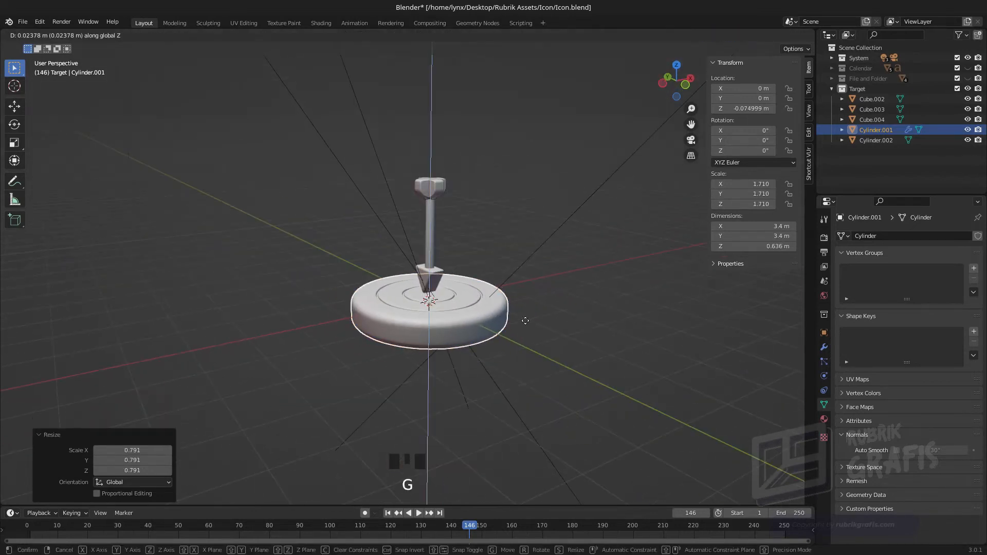
click(526, 324)
Select the arrow's shaft together with the adjoining parts at its tail
click(433, 219)
scroll(459, 163, up, 2)
shift+click(455, 148)
shift+click(421, 144)
middle_drag(494, 167, 483, 167)
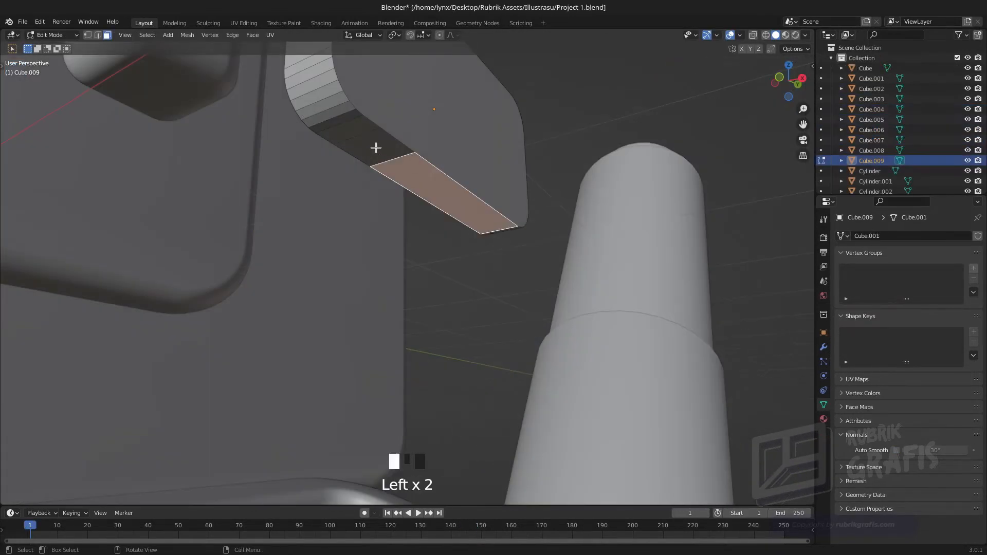
Extrude the face on the underside of the rounded panel outward by about 0.3 m
key(e)
click(373, 160)
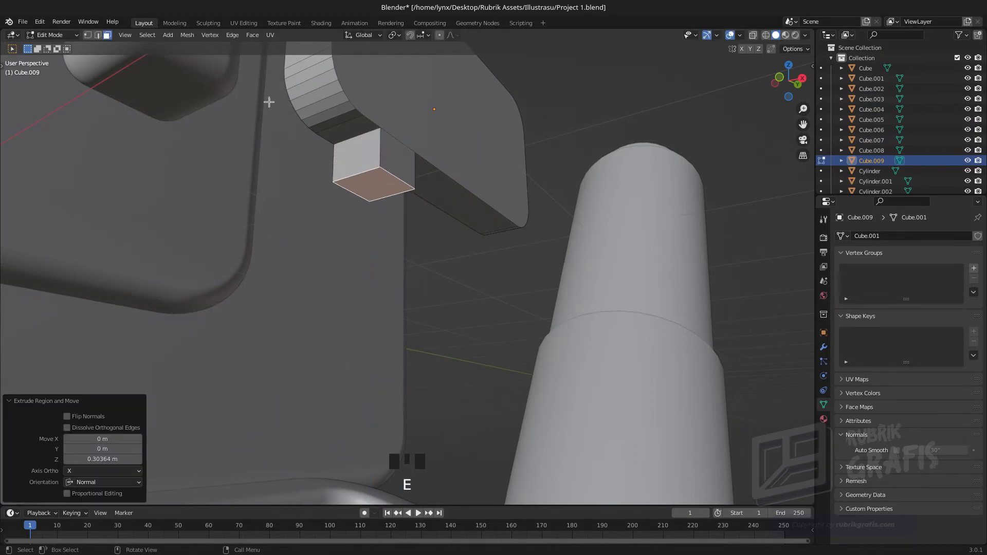
middle_drag(374, 160, 410, 161)
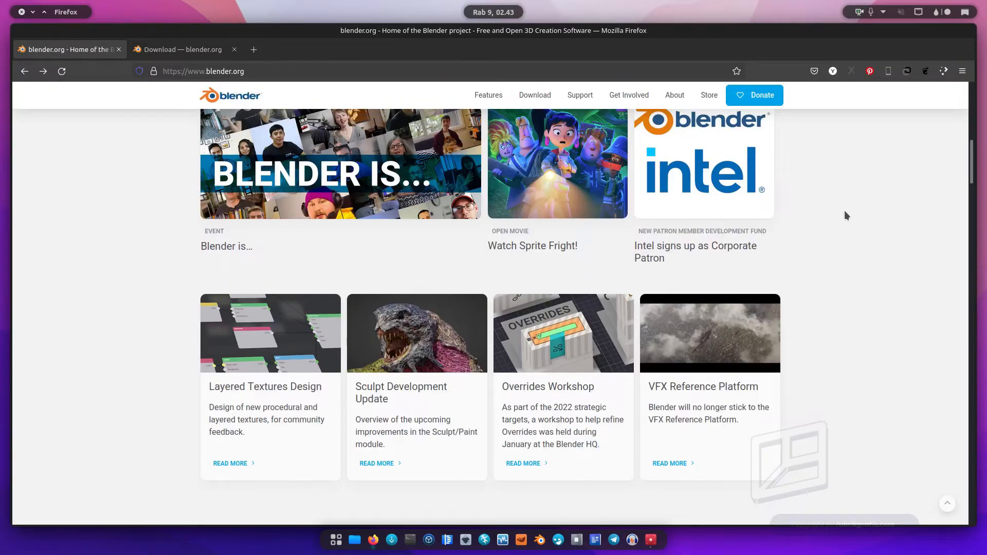
Look through the news and information sections of the blender.org home page
scroll(849, 211, down, 10)
scroll(853, 267, up, 5)
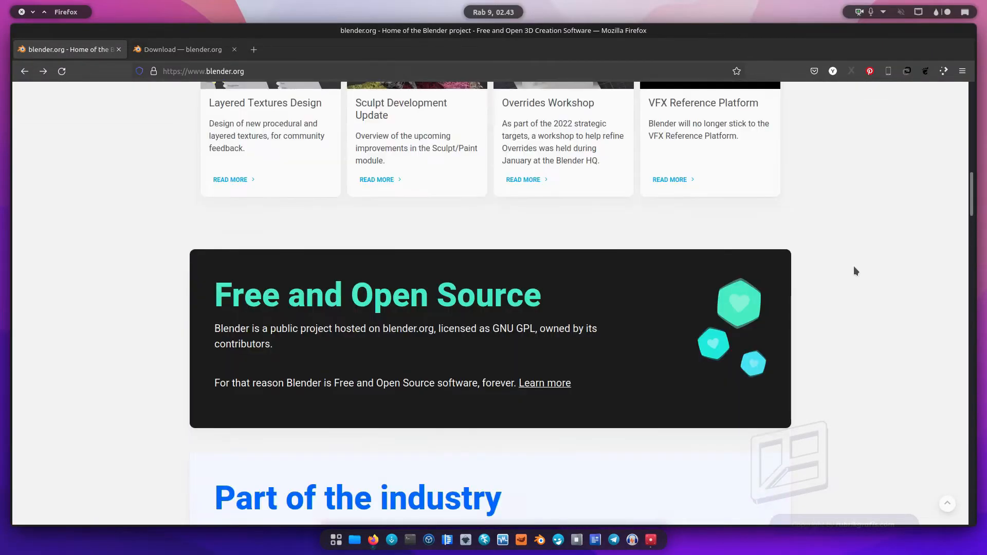
scroll(856, 271, up, 10)
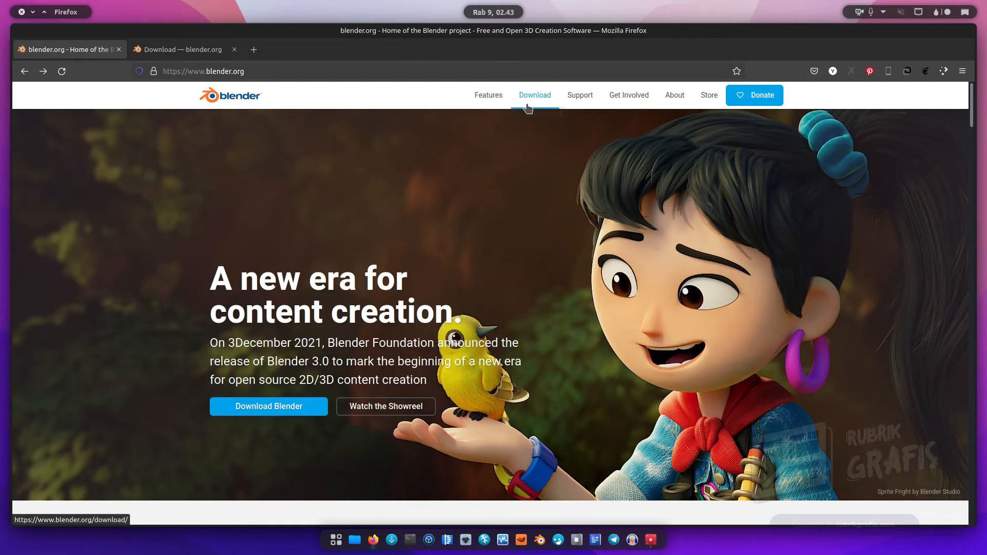
key(ctrl+Tab)
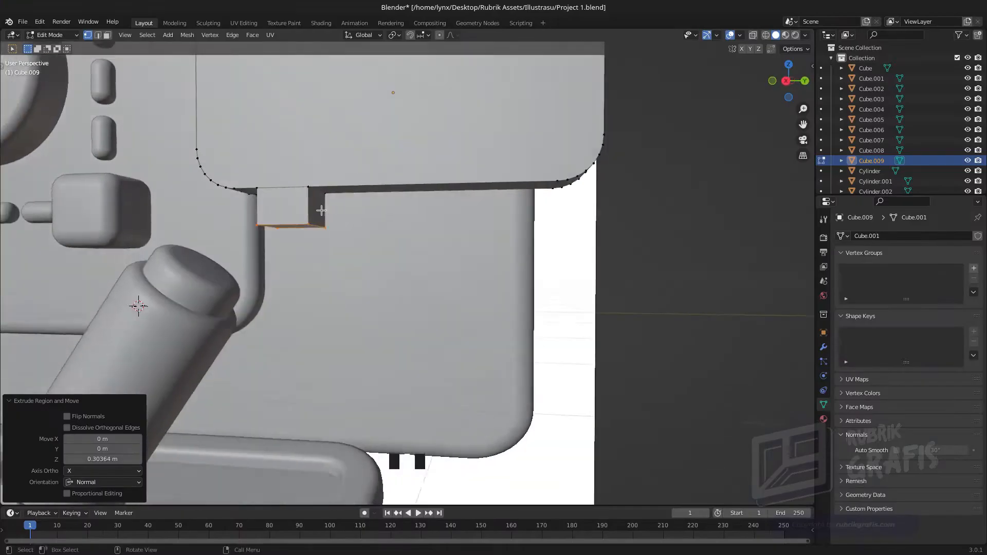
scroll(296, 215, up, 2)
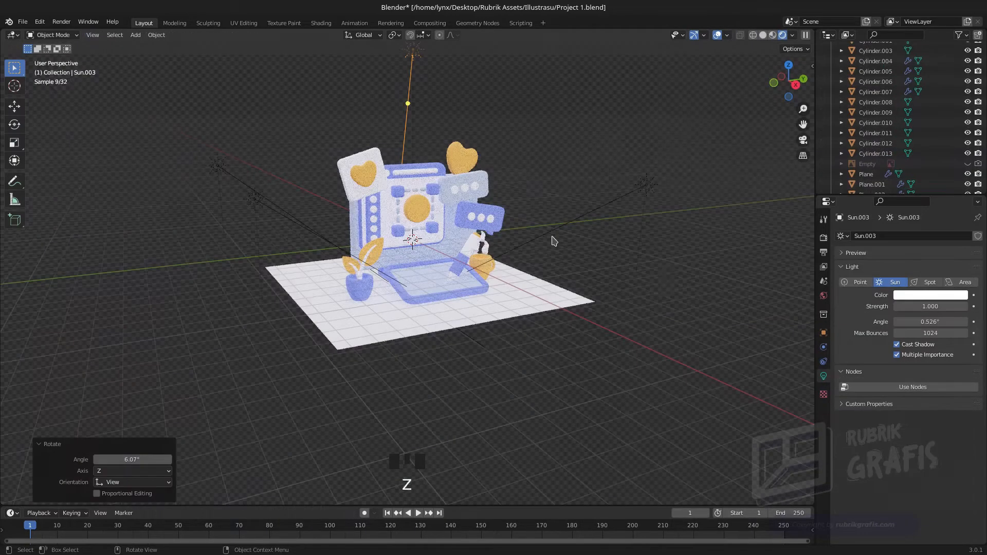
middle_drag(682, 305, 391, 313)
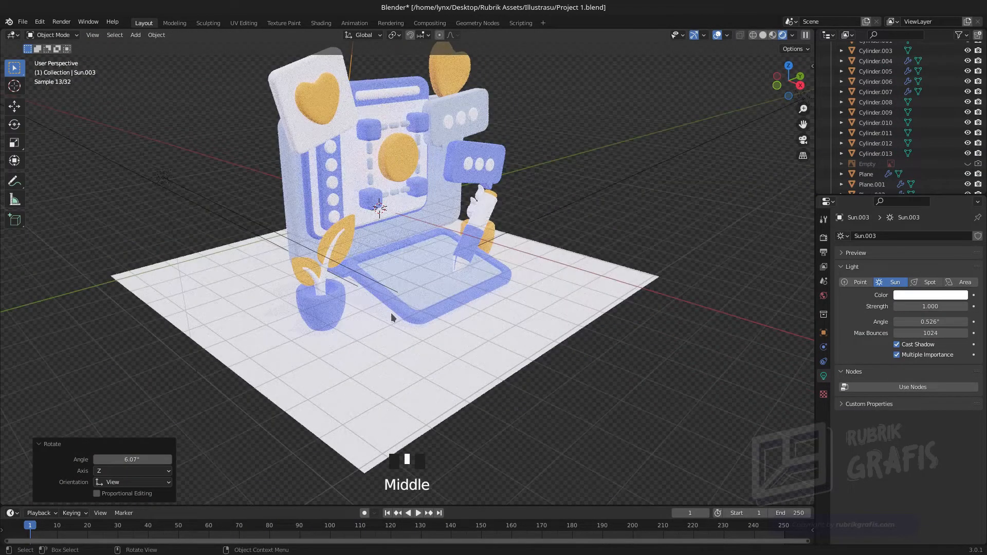
key(x)
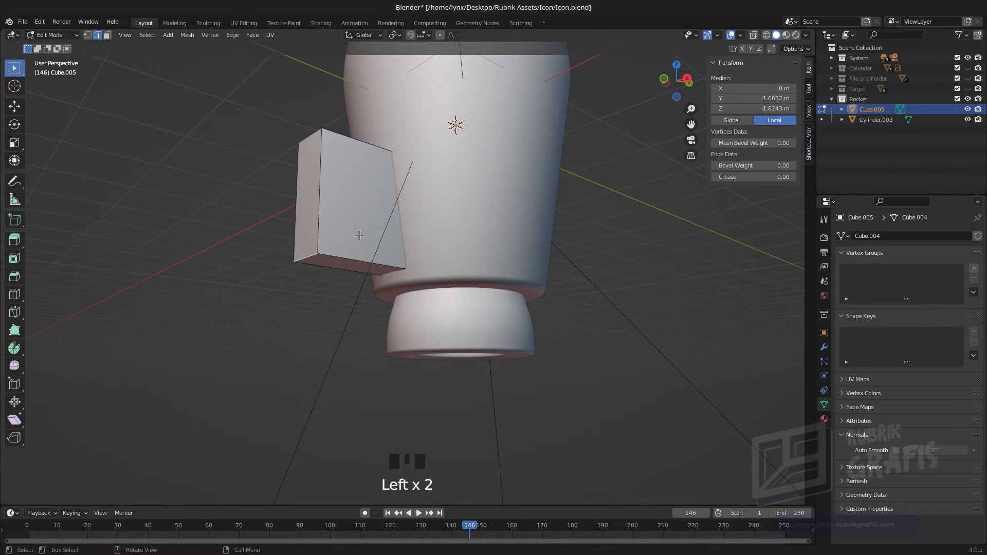
Reshape the fin block beside the rocket's lower body by moving its selected edge
key(g)
middle_drag(381, 294, 381, 295)
key(g)
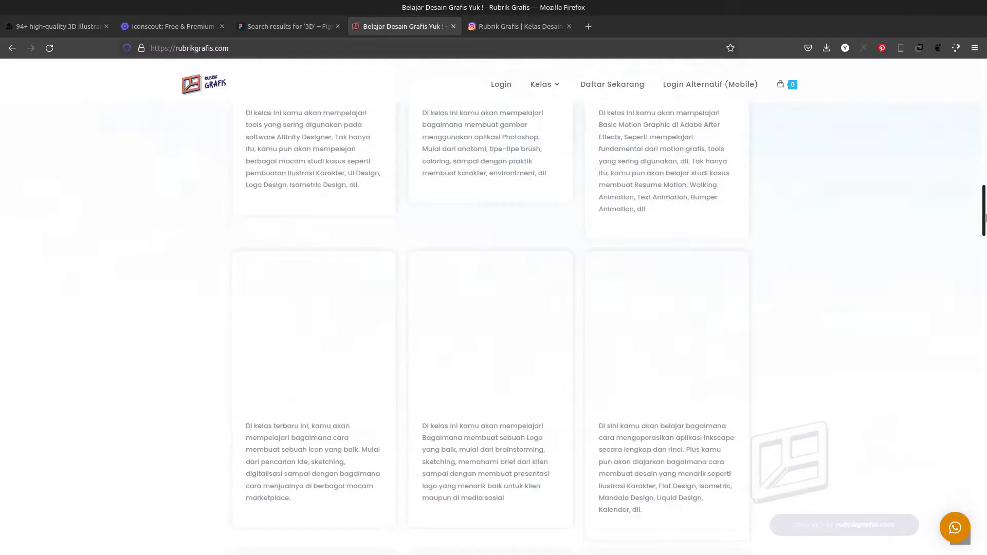
Look over the Rubrik Grafis website and switch to the Rubrik Grafis Instagram profile to browse its posts
scroll(494, 309, down, 10)
drag(986, 474, 971, 10)
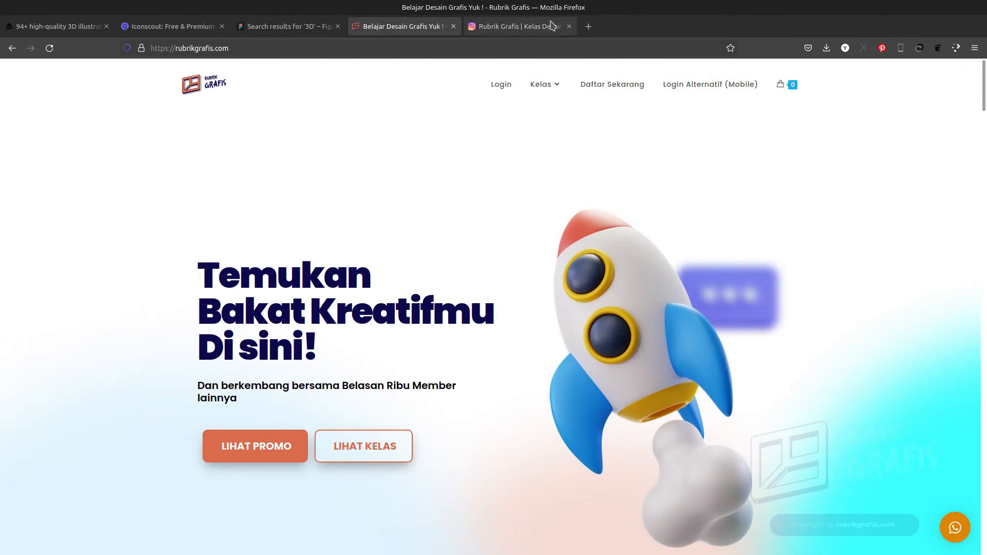
click(551, 26)
scroll(656, 288, down, 10)
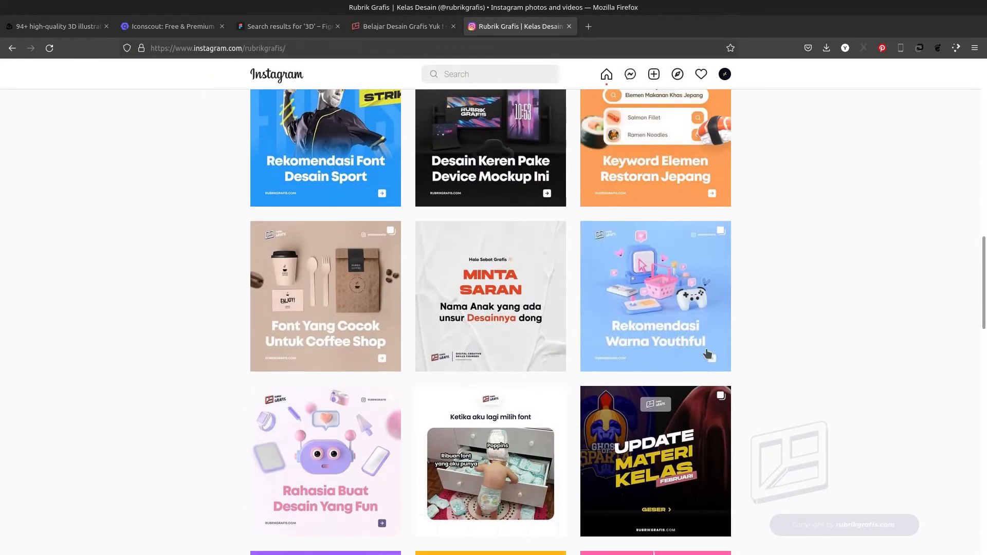
View the Instagram posts "Rekomendasi Warna Youthful" and "Rahasia Buat Desain Yang Fun", closing each one
click(656, 291)
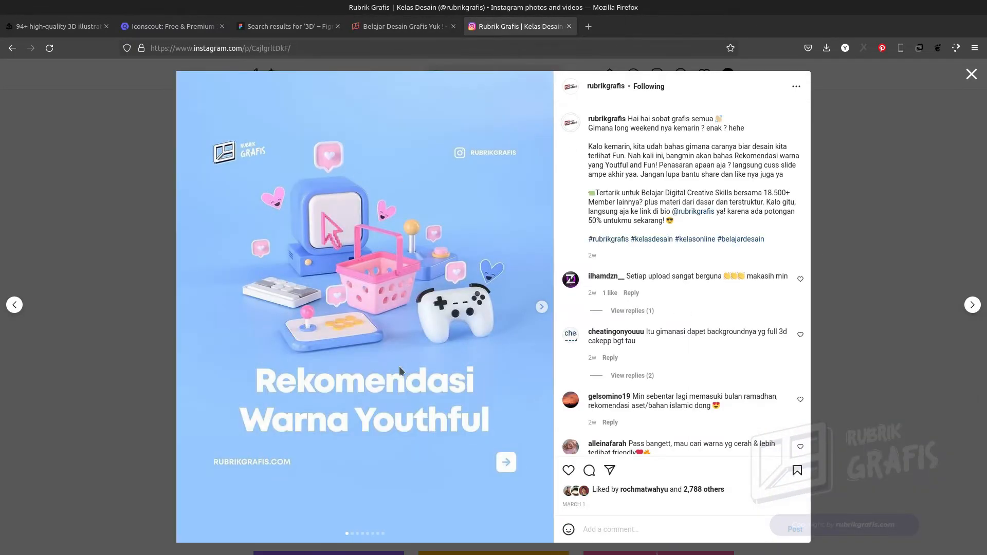
key(Escape)
scroll(241, 283, down, 3)
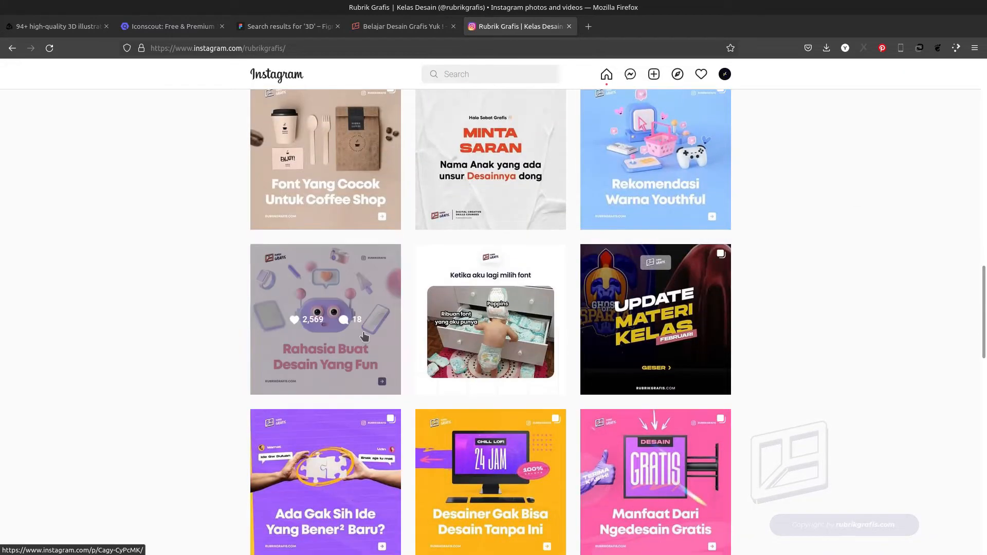
click(254, 262)
key(Escape)
Browse older Rubrik Grafis posts and view "Style Desain Yang Lagi Ngehype" and "Tips Ngatur Ukuran Post Instagram"
scroll(562, 314, down, 15)
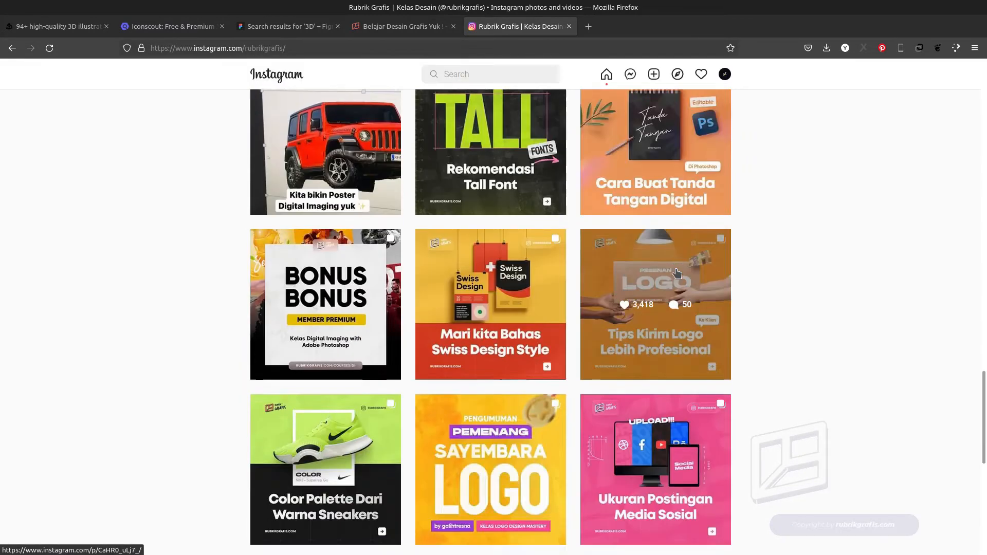
scroll(562, 313, down, 10)
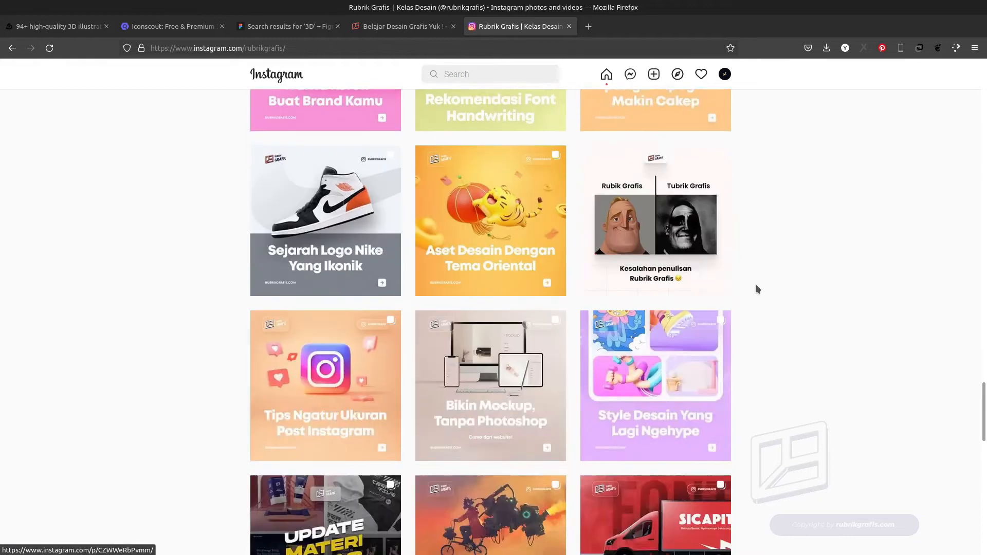
click(710, 329)
click(843, 236)
click(360, 345)
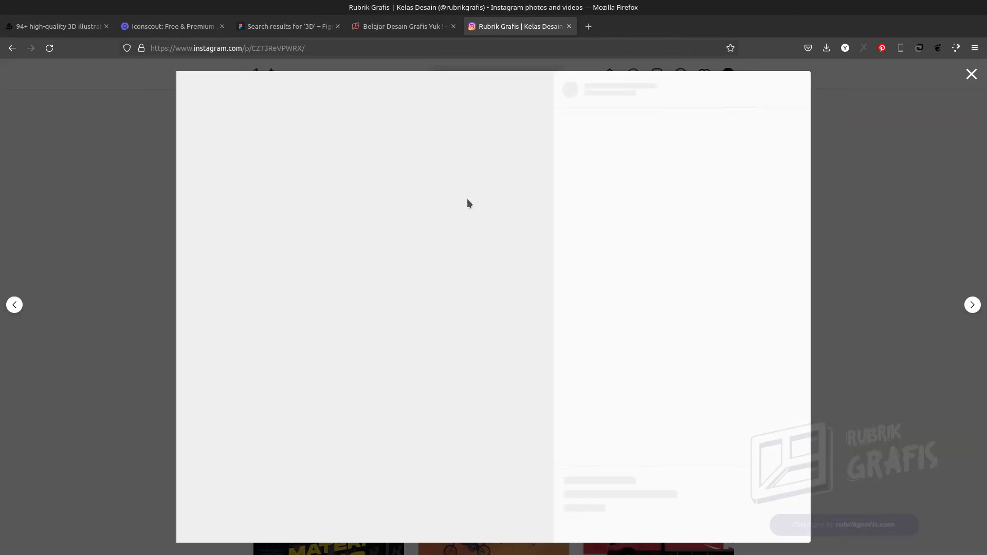
click(853, 242)
scroll(724, 233, down, 10)
click(549, 280)
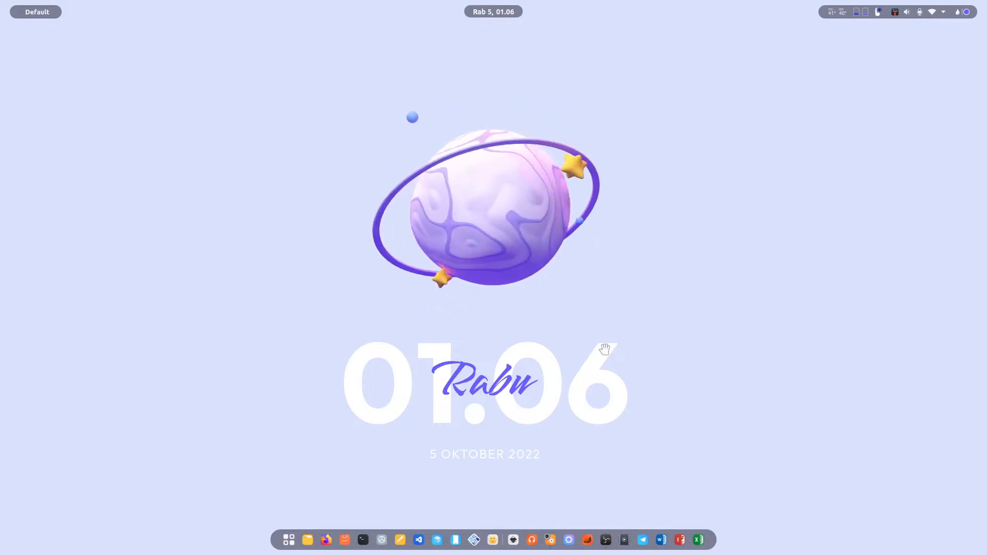
Launch Blender from the desktop
click(550, 541)
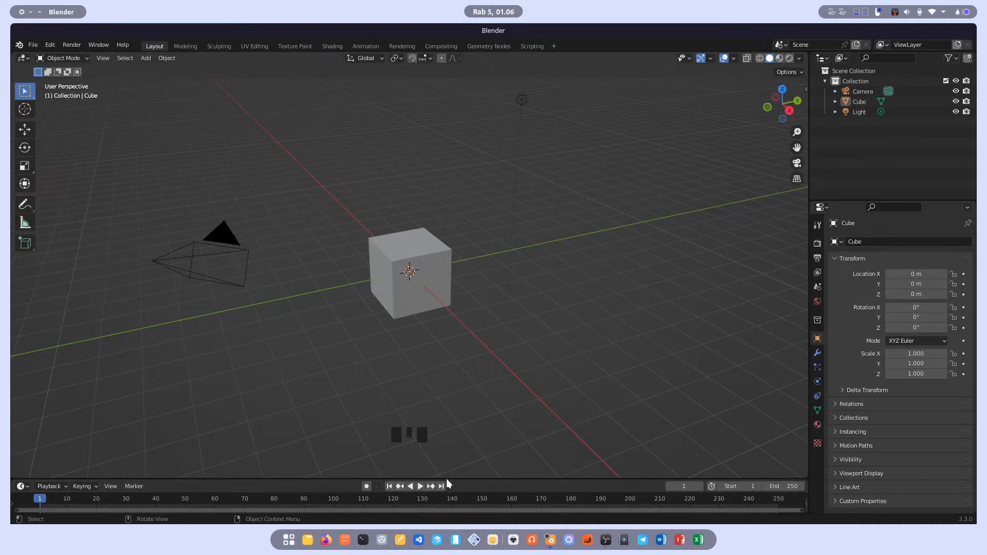
click(391, 405)
click(415, 404)
right_click(553, 388)
right_click(453, 412)
click(413, 385)
scroll(465, 340, down, 2)
scroll(465, 341, up, 1)
scroll(464, 341, down, 1)
scroll(464, 341, up, 1)
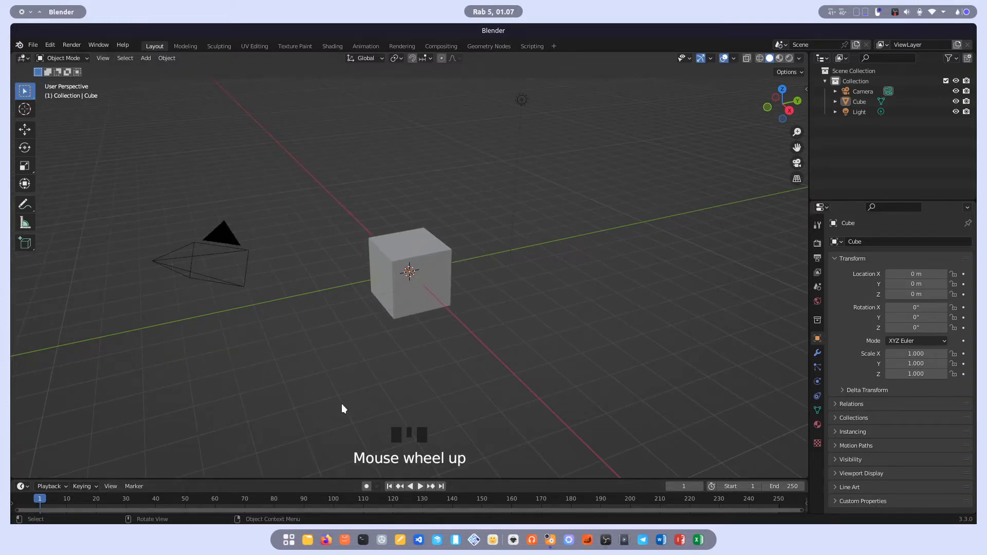
middle_click(426, 381)
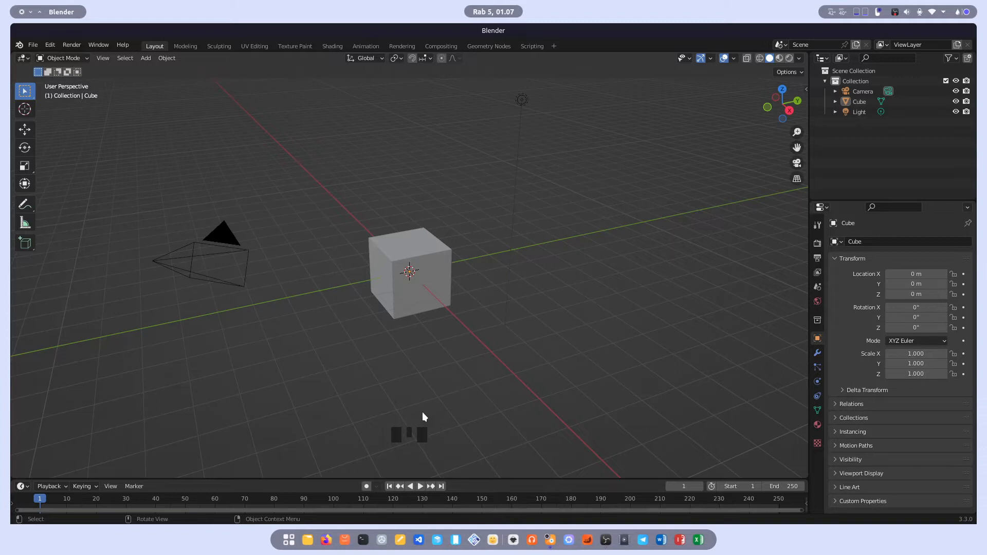
Select and deselect the default cube, and view its material settings
click(403, 269)
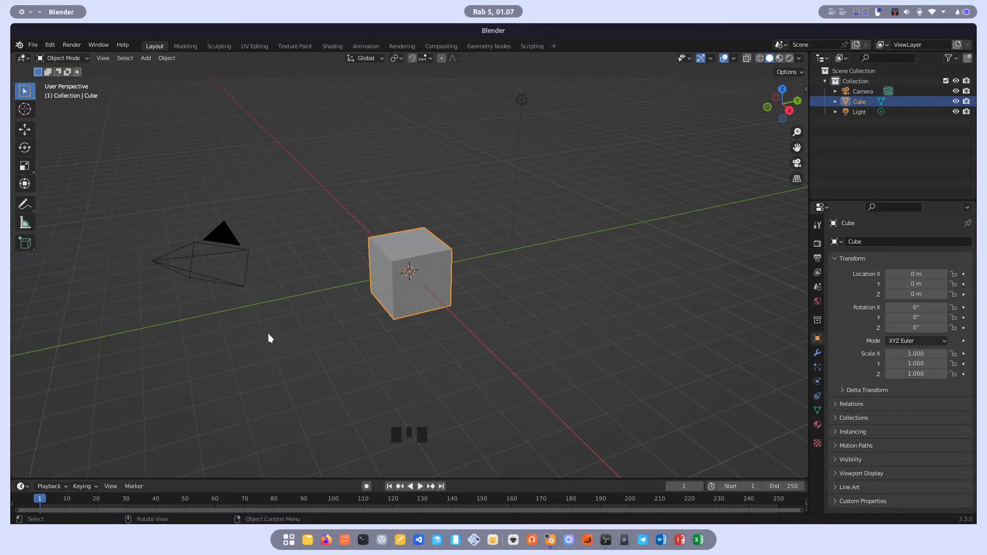
click(329, 269)
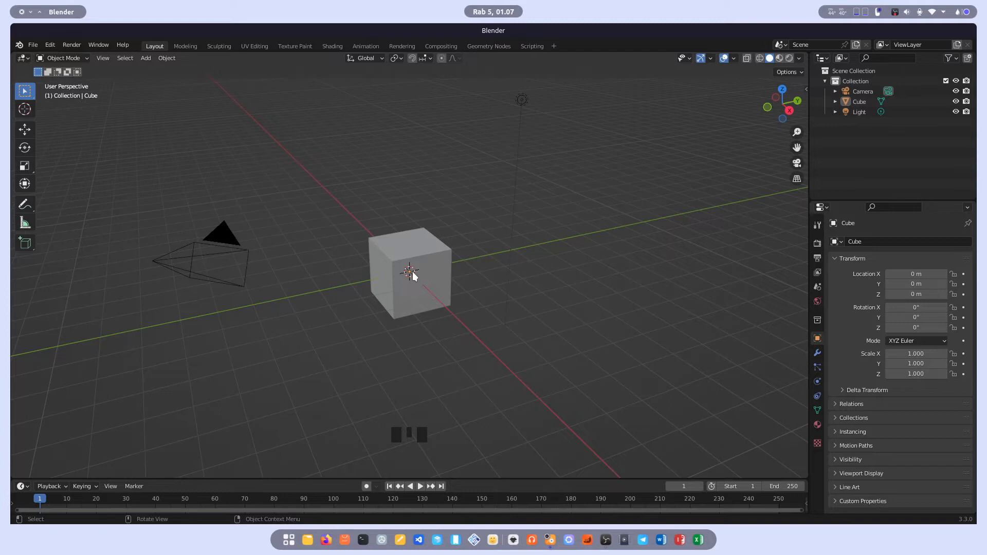
click(817, 425)
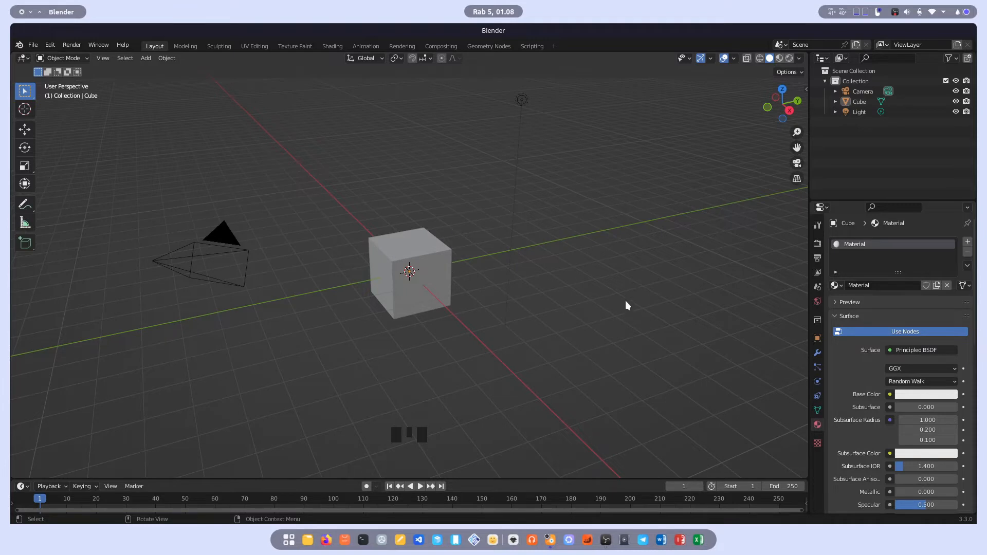
Delete the default camera and light from the scene
click(235, 245)
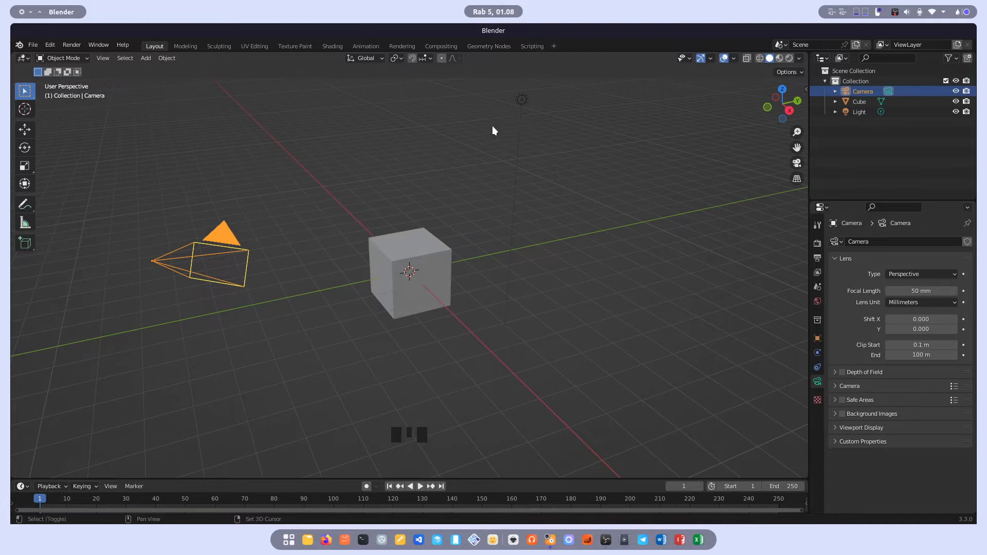
shift+click(519, 97)
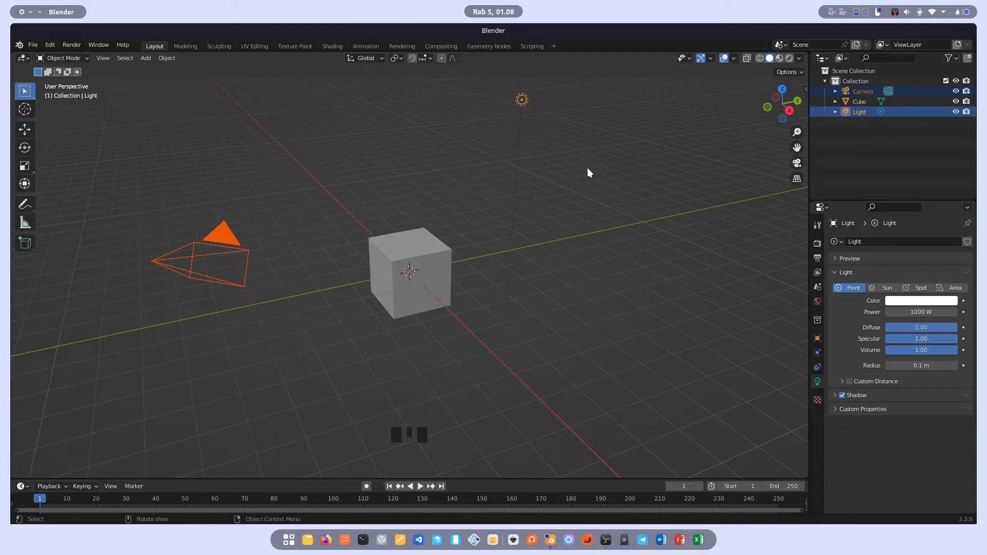
key(x)
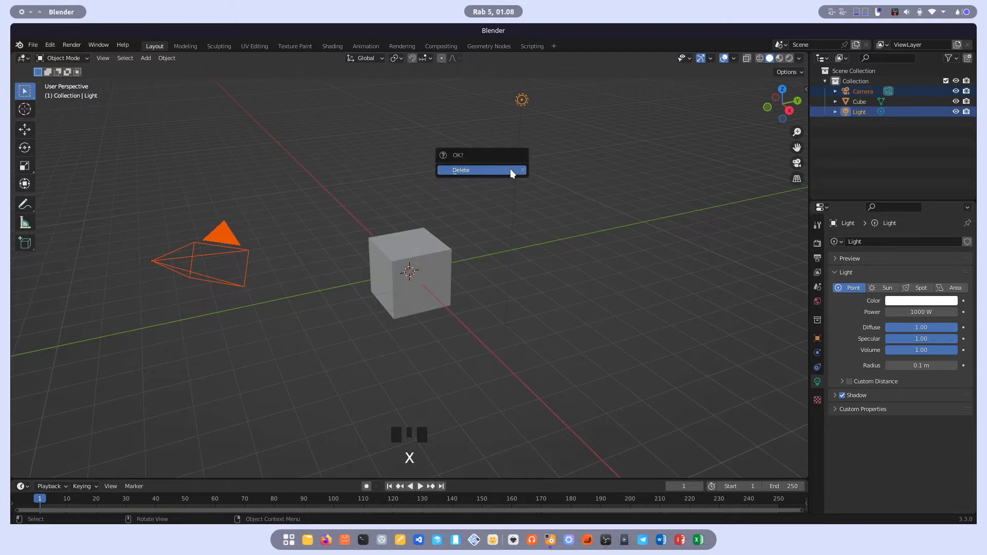
click(479, 168)
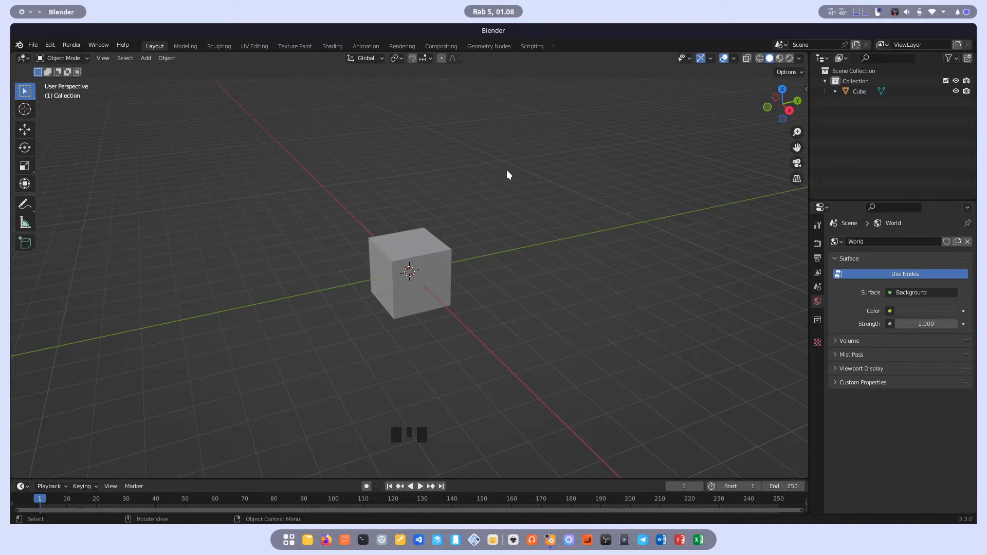
scroll(414, 274, up, 4)
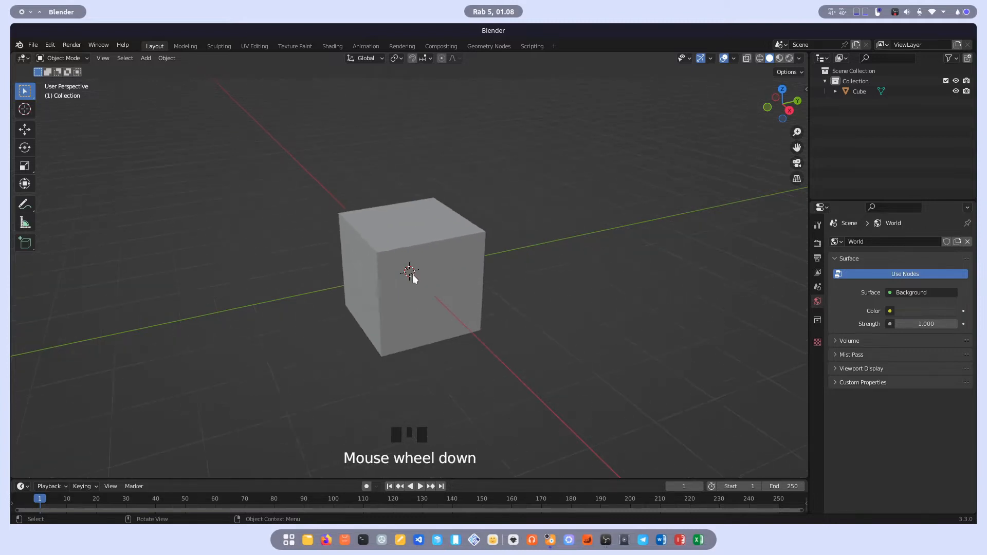
scroll(412, 274, down, 2)
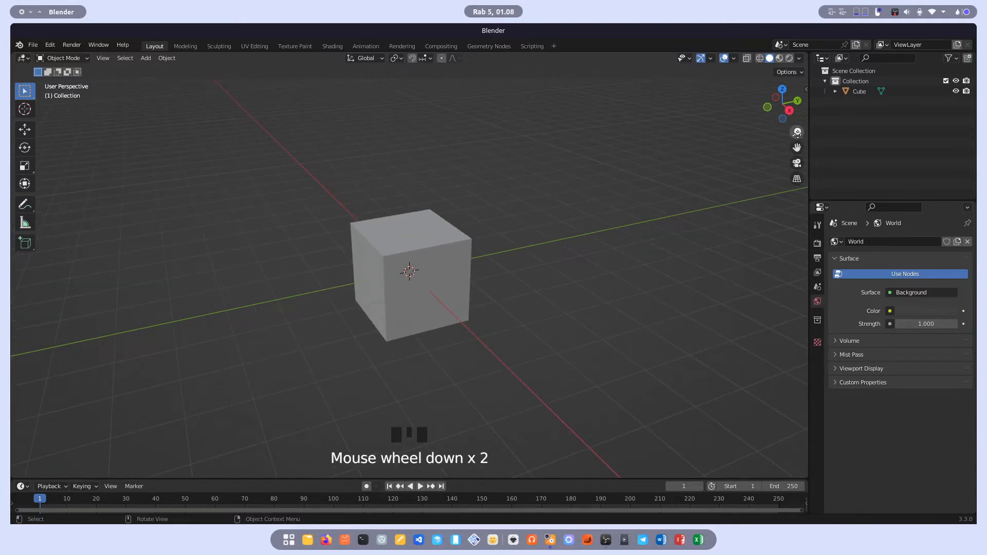
Examine the cube in the viewport by zooming, panning and orbiting the view around it
drag(797, 132, 823, 77)
scroll(378, 258, down, 5)
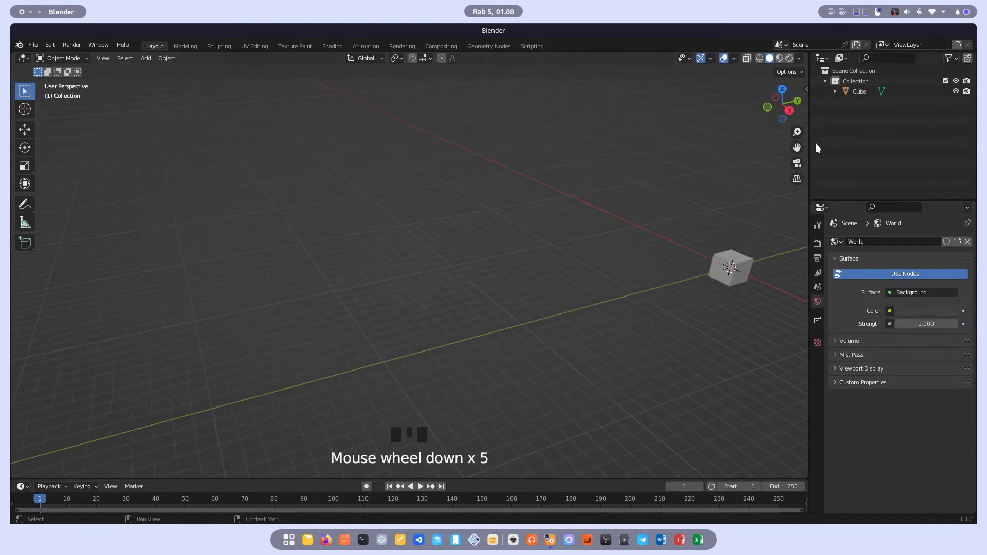
drag(797, 147, 634, 271)
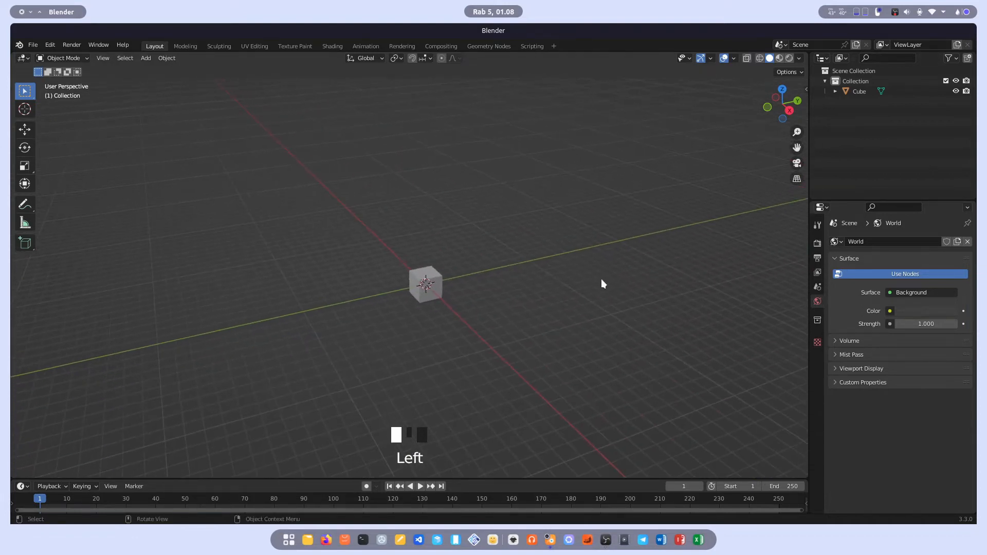
scroll(515, 237, up, 6)
drag(797, 147, 764, 151)
mouse_move(782, 106)
mouse_down()
mouse_move(800, 111)
mouse_move(782, 106)
mouse_up()
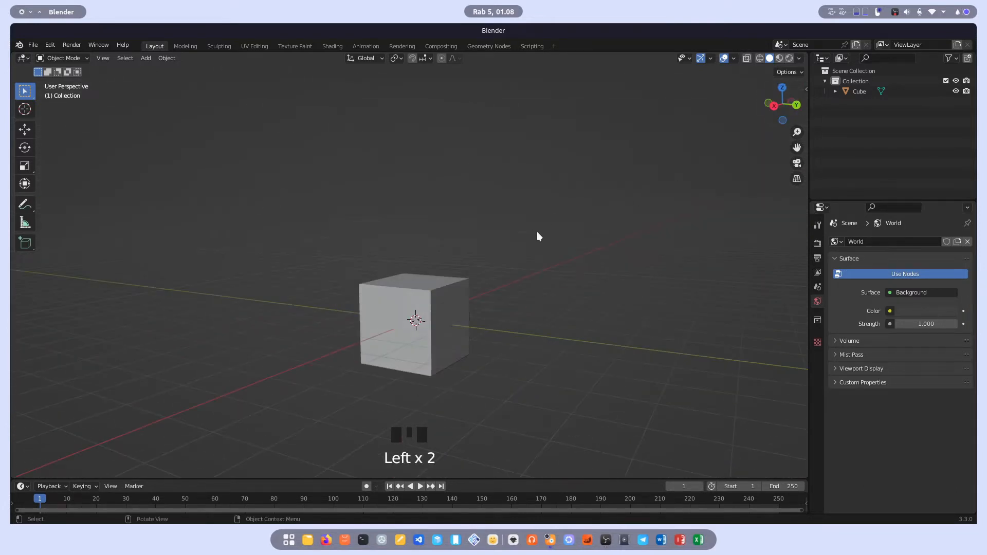
scroll(530, 241, down, 6)
scroll(529, 247, up, 2)
scroll(520, 257, up, 2)
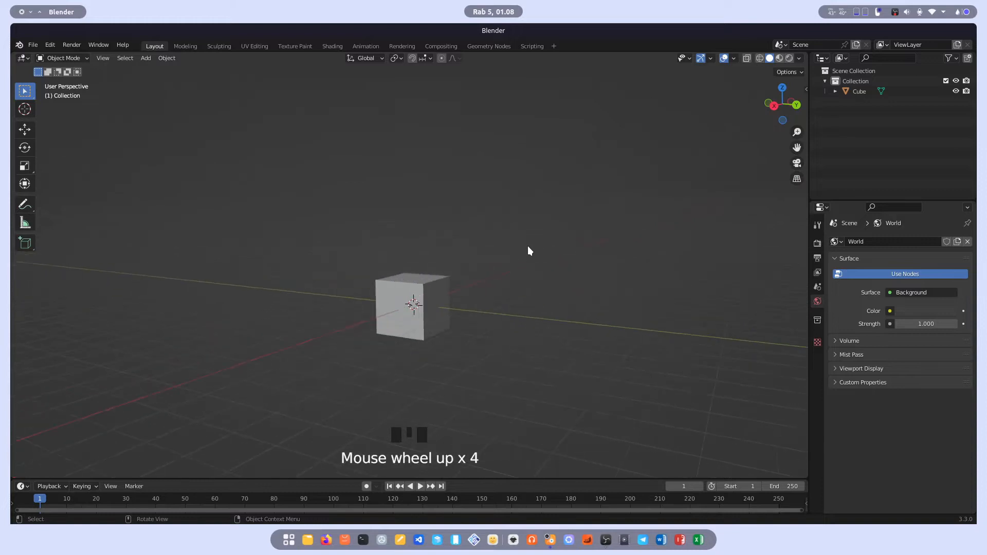
scroll(501, 284, up, 5)
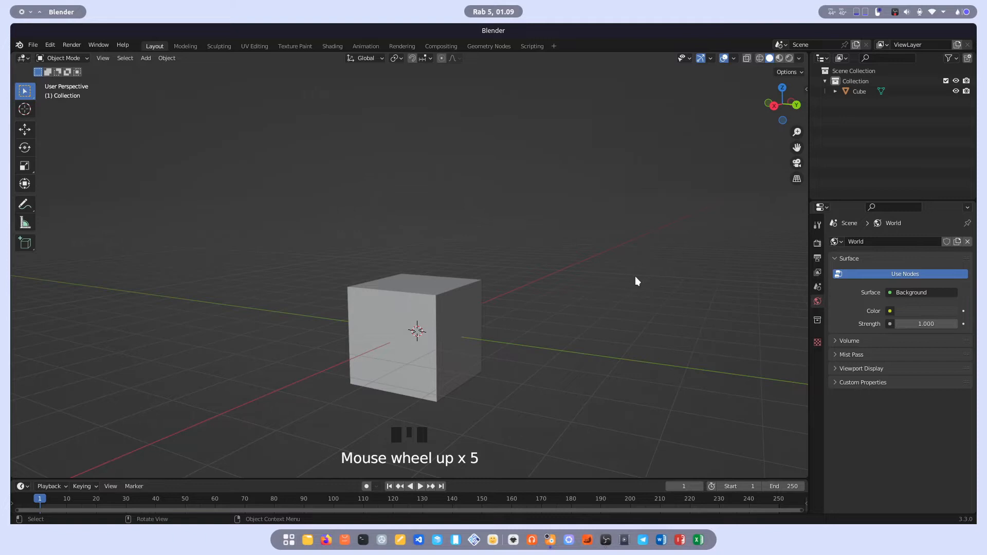
shift+middle_drag(640, 271, 588, 279)
scroll(586, 280, down, 2)
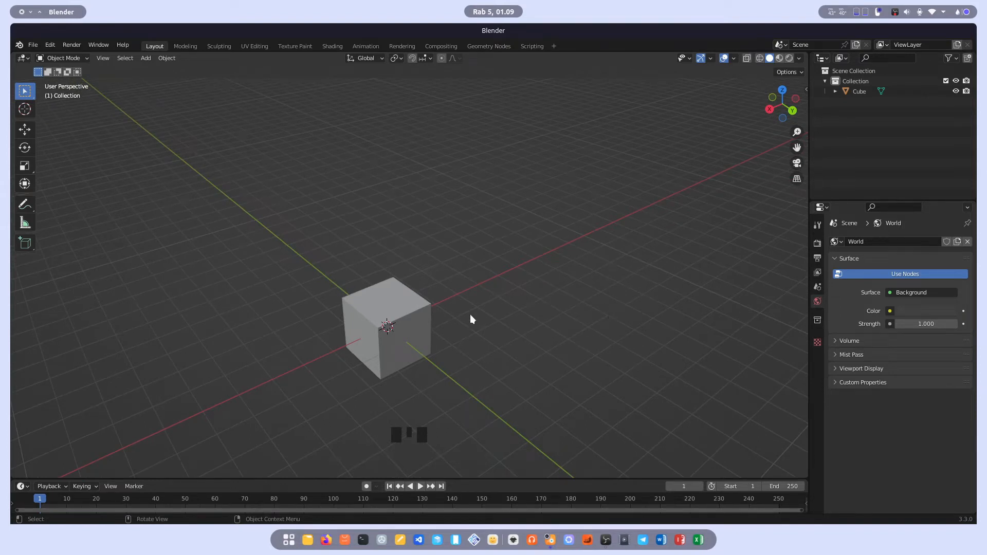
Enter Edit Mode on the cube and select one of its upper corner vertices
click(392, 322)
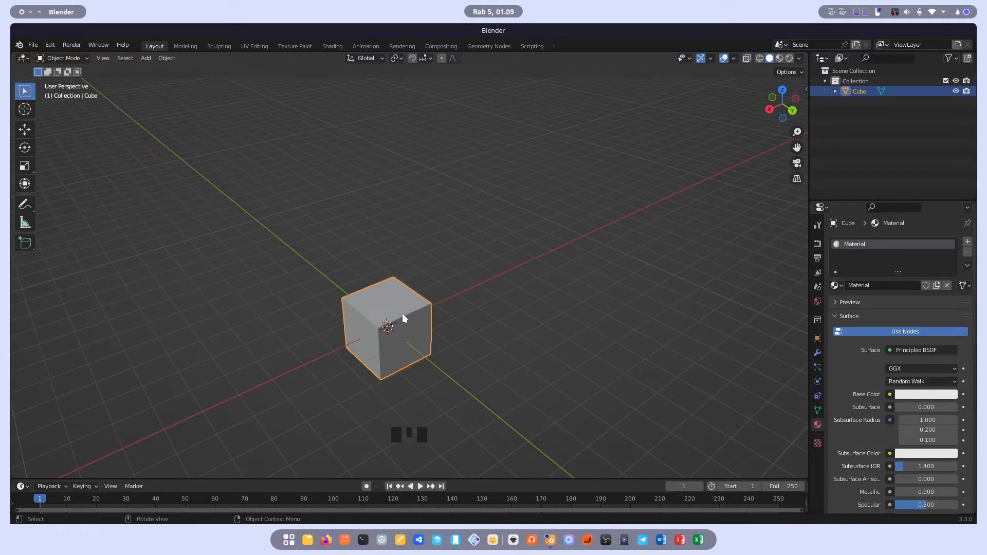
key(Tab)
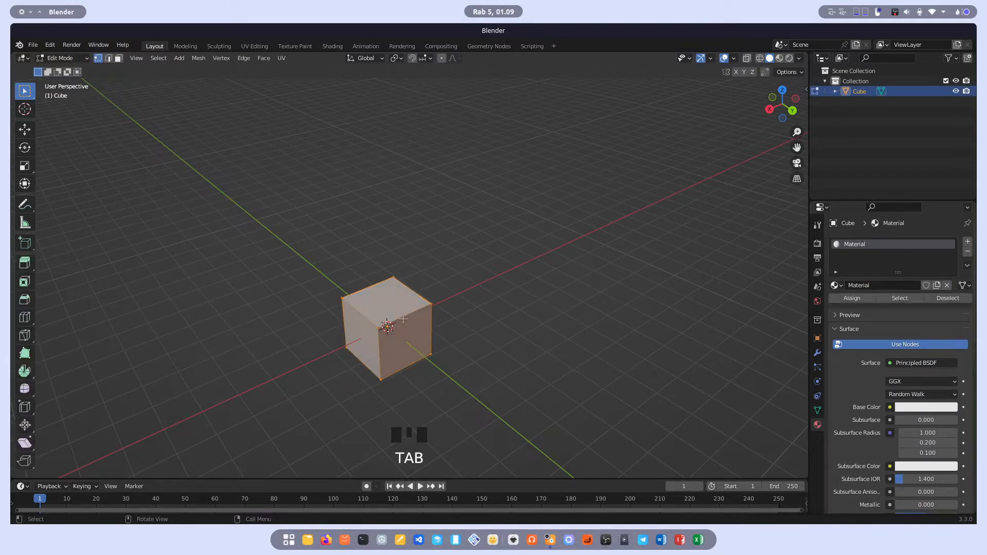
scroll(402, 313, up, 1)
scroll(385, 340, up, 1)
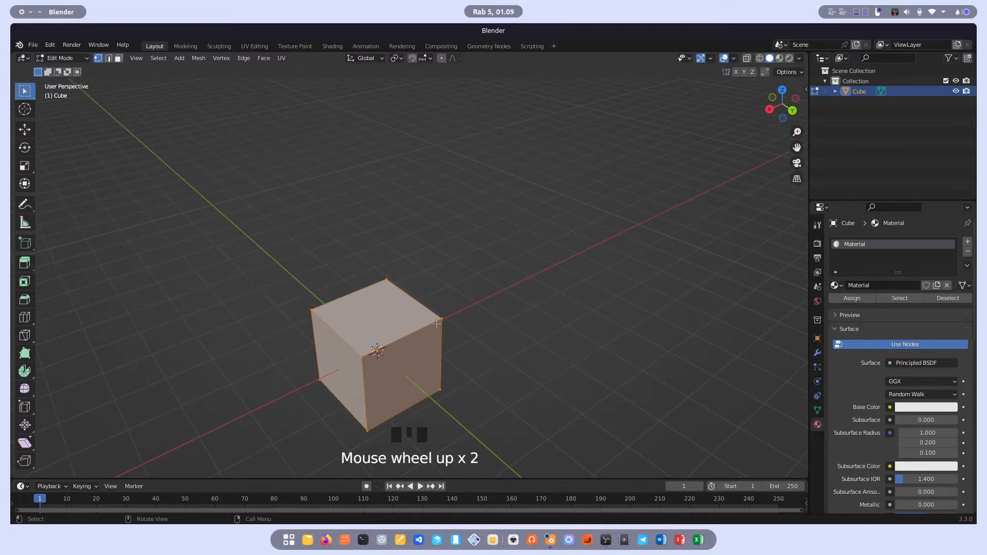
click(412, 319)
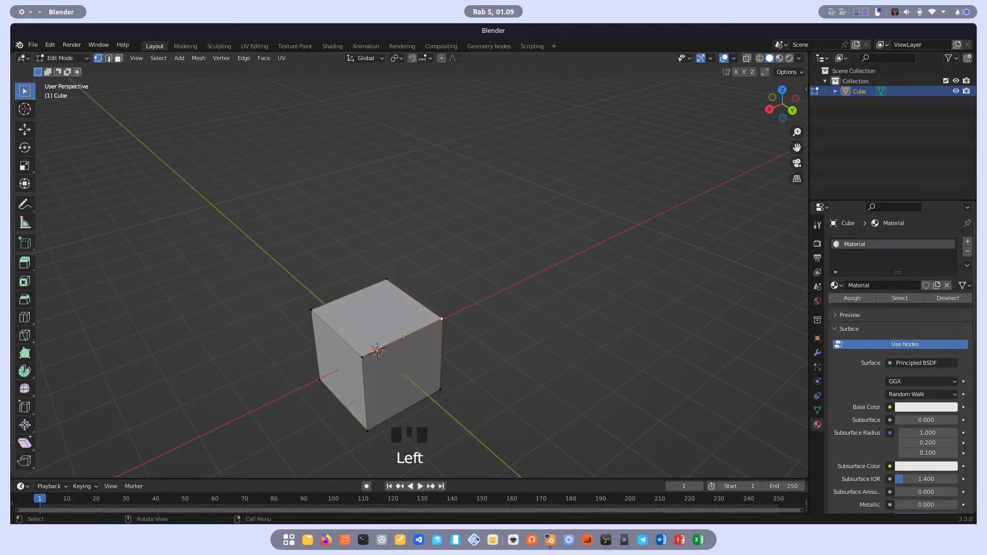
Select all of the cube's vertices and merge them At Center
scroll(407, 328, down, 3)
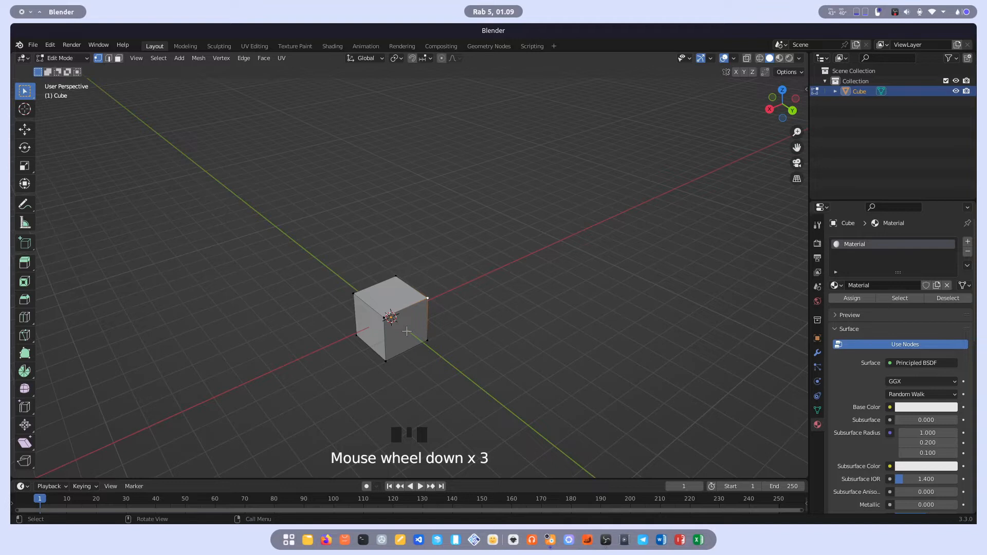
middle_drag(406, 332, 405, 305)
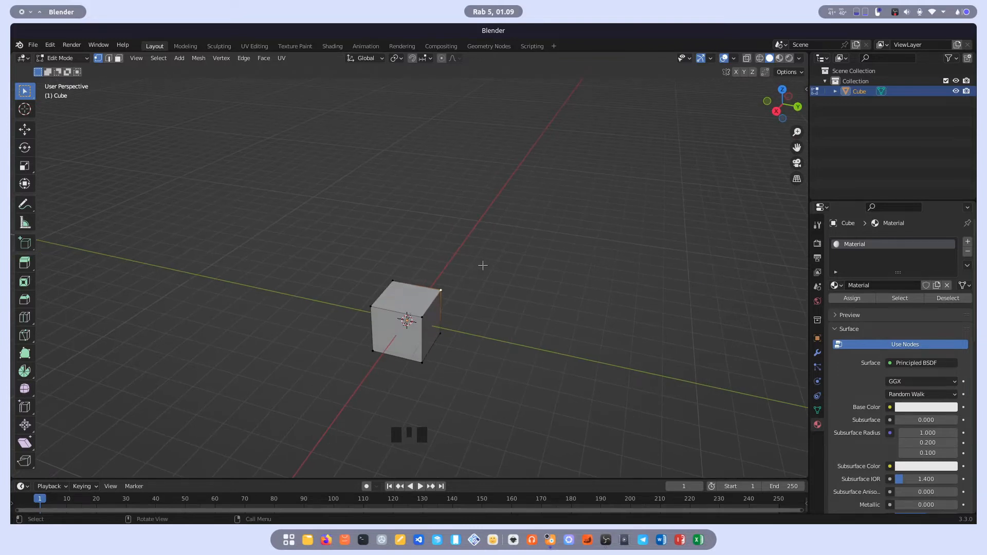
key(a)
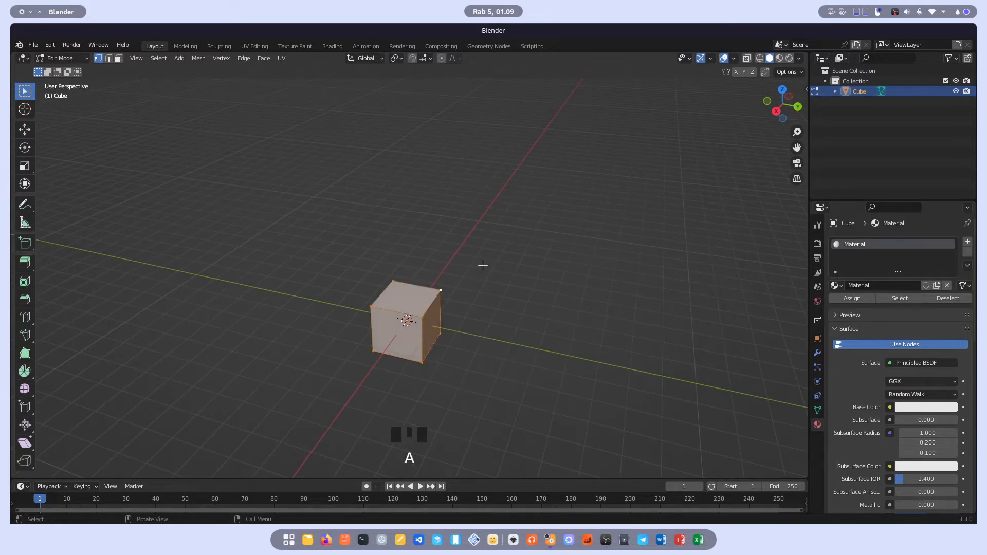
key(m)
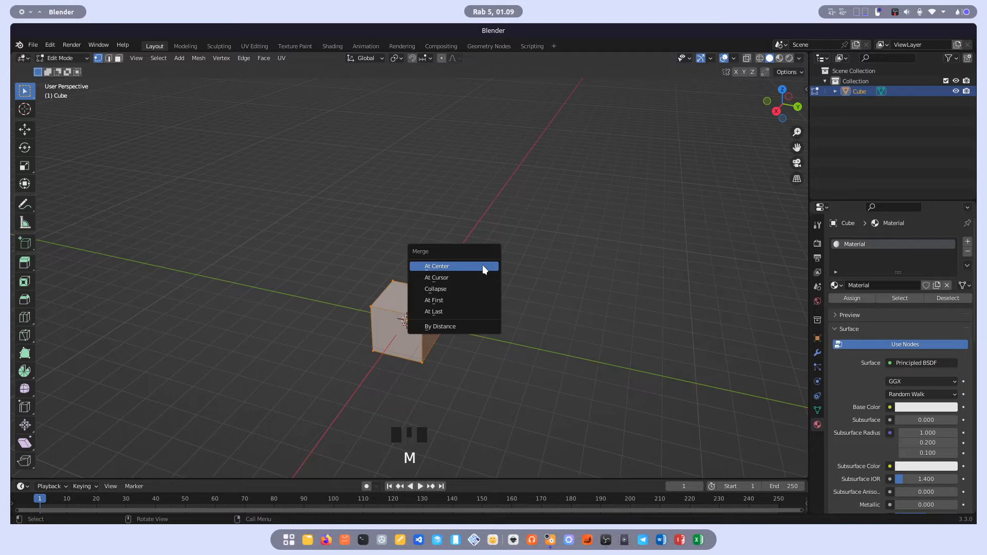
click(482, 264)
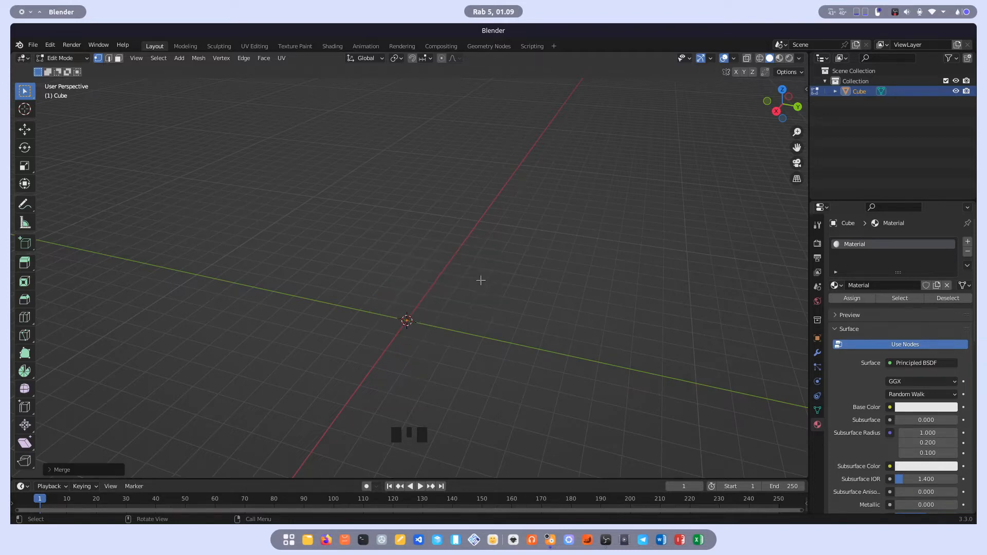
Inspect the merged vertex closely in perspective and from the Top orthographic view
scroll(450, 353, up, 4)
shift+middle_drag(432, 391, 408, 284)
scroll(407, 285, up, 3)
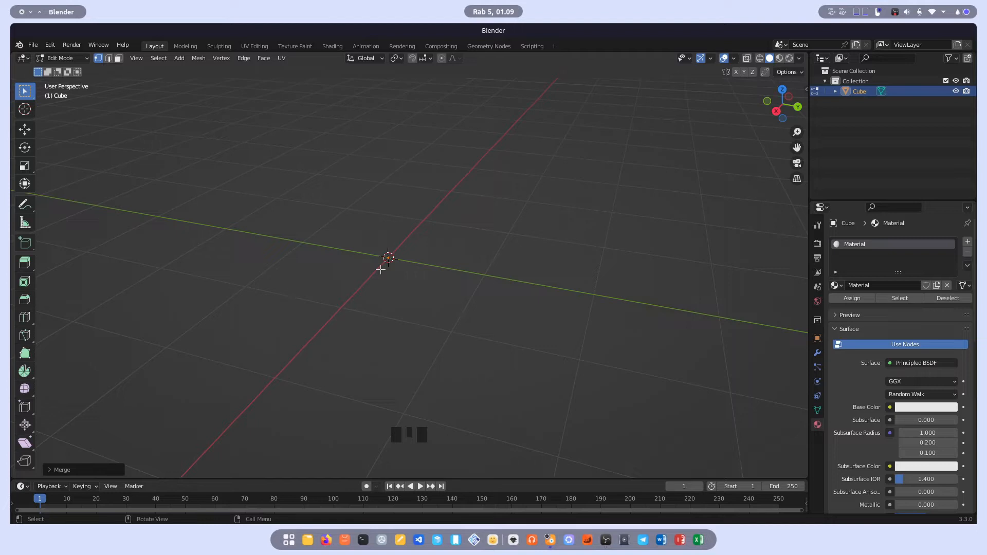
scroll(381, 268, down, 4)
scroll(383, 264, up, 4)
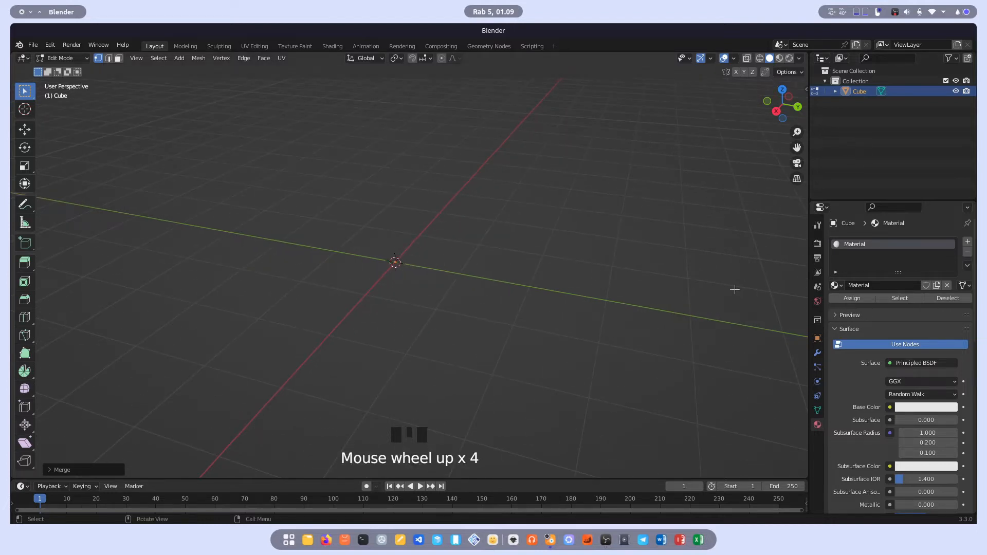
click(782, 90)
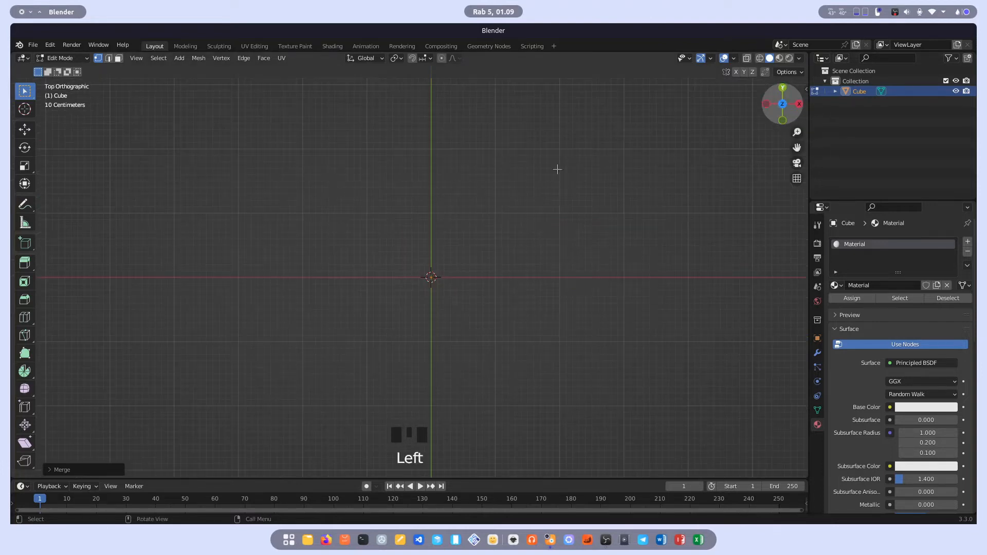
scroll(448, 215, down, 5)
scroll(465, 274, up, 3)
scroll(466, 275, up, 1)
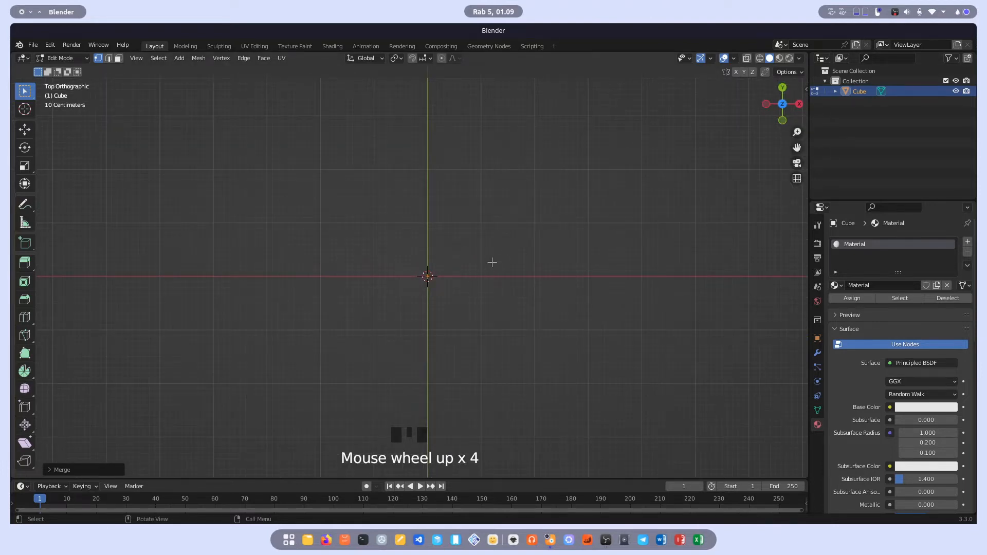
Switch the viewport to the Front orthographic view with the merged vertex near the middle
click(783, 120)
scroll(452, 291, up, 2)
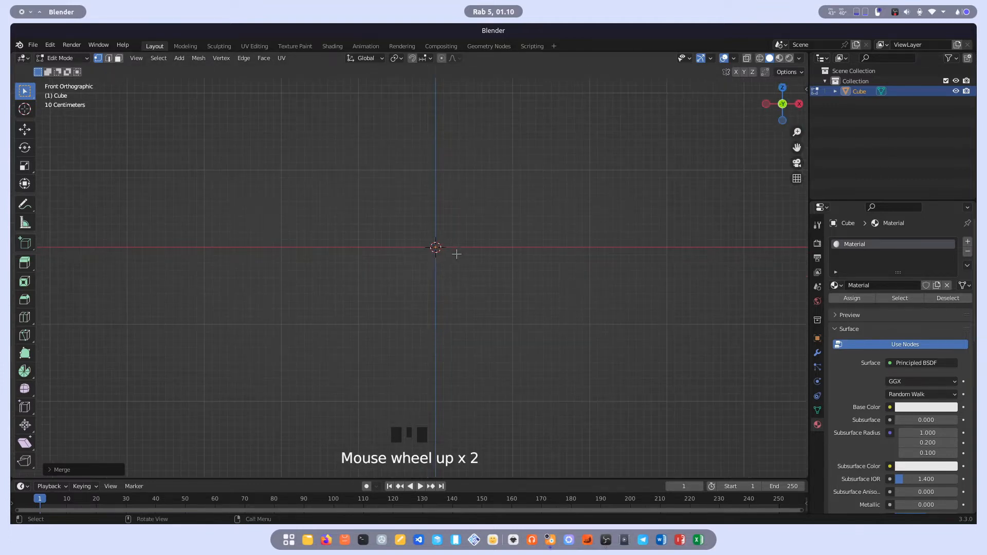
scroll(454, 253, down, 2)
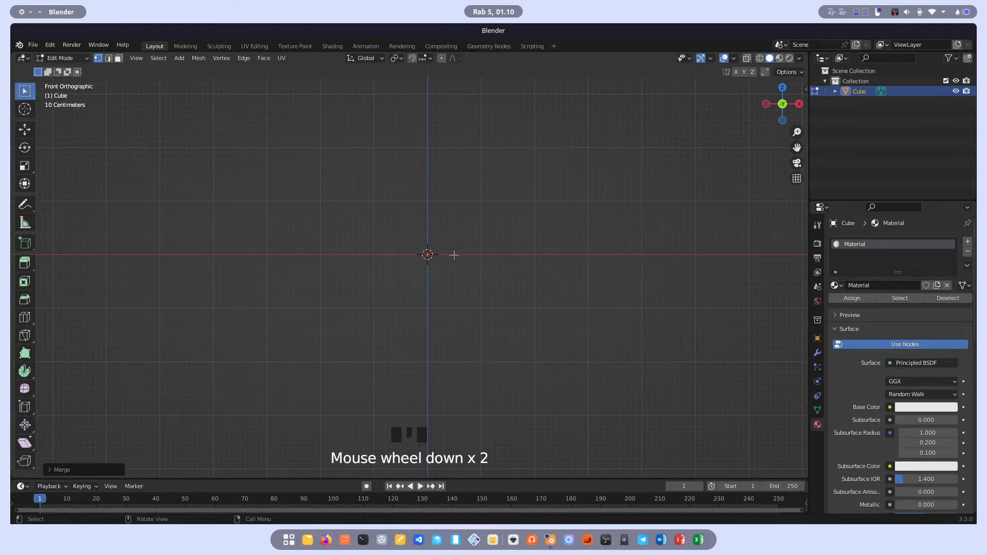
shift+middle_drag(513, 223, 336, 285)
scroll(336, 284, up, 3)
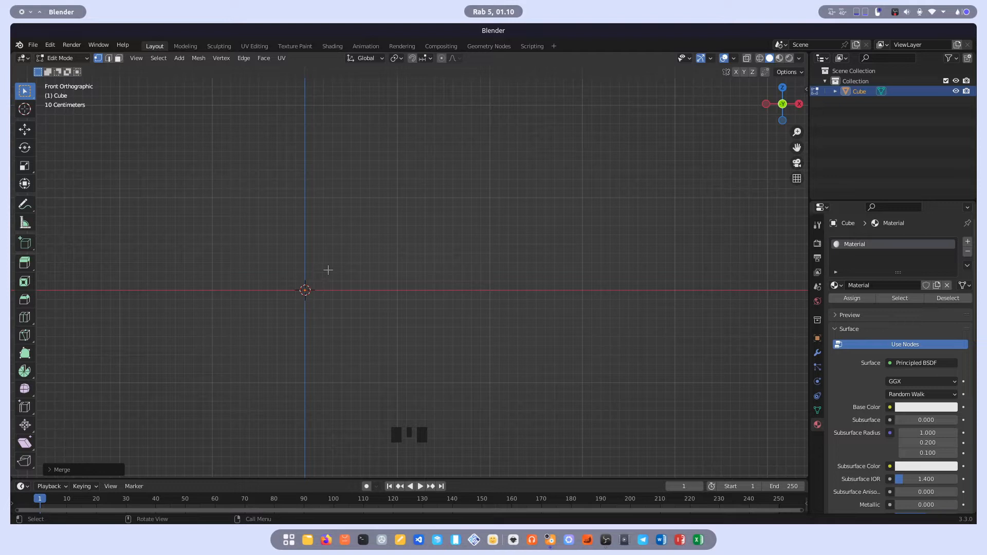
shift+middle_drag(320, 282, 393, 289)
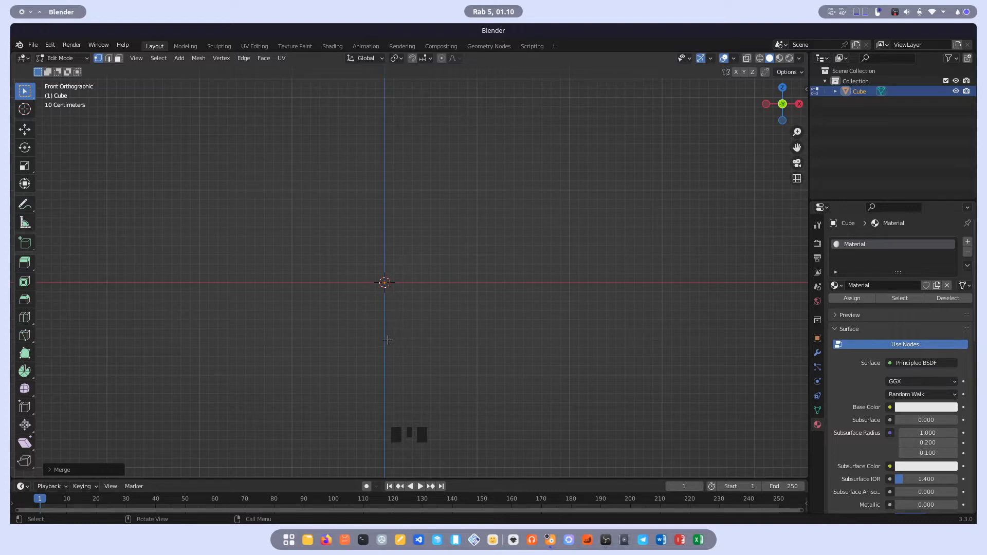
Try to box-select the merged point in the edge and face select modes
click(108, 59)
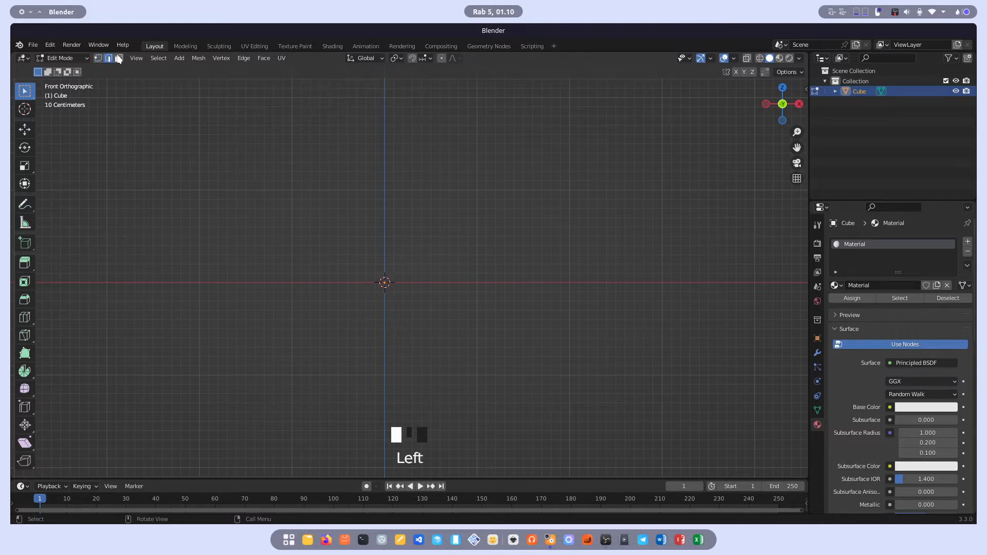
click(117, 58)
drag(438, 324, 327, 238)
drag(431, 308, 332, 240)
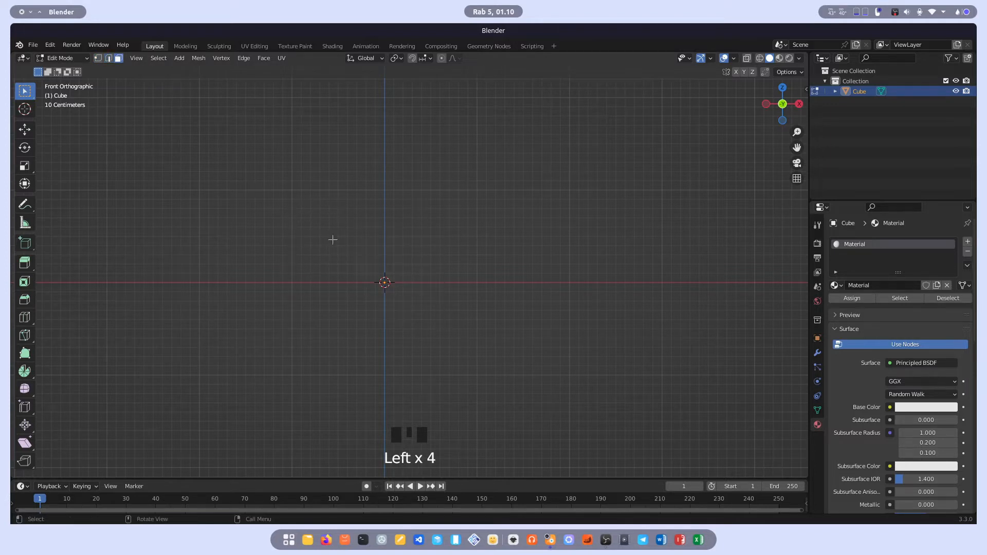
Select the merged vertex in vertex select mode and extrude it upward along the Z axis
click(98, 59)
drag(441, 313, 297, 213)
scroll(432, 303, up, 1)
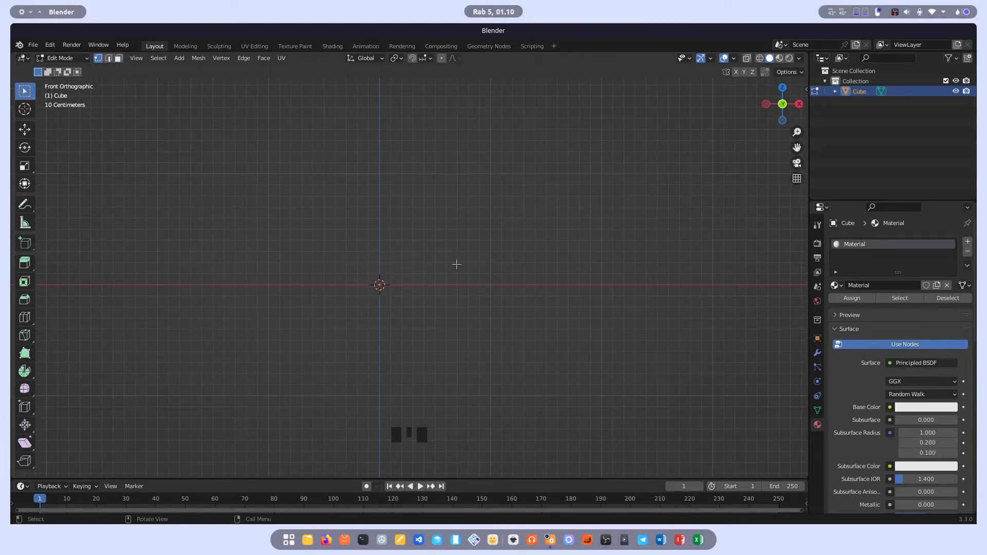
key(e)
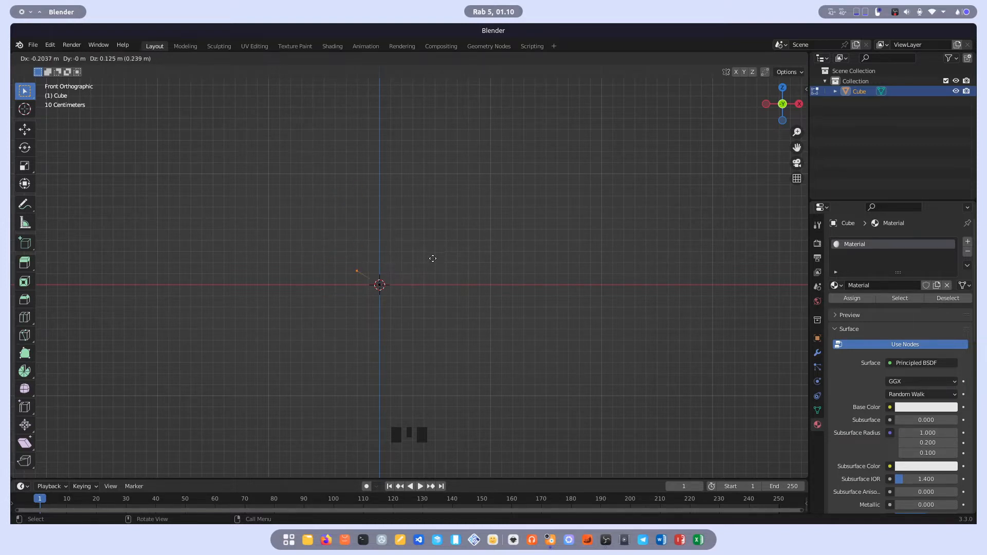
key(z)
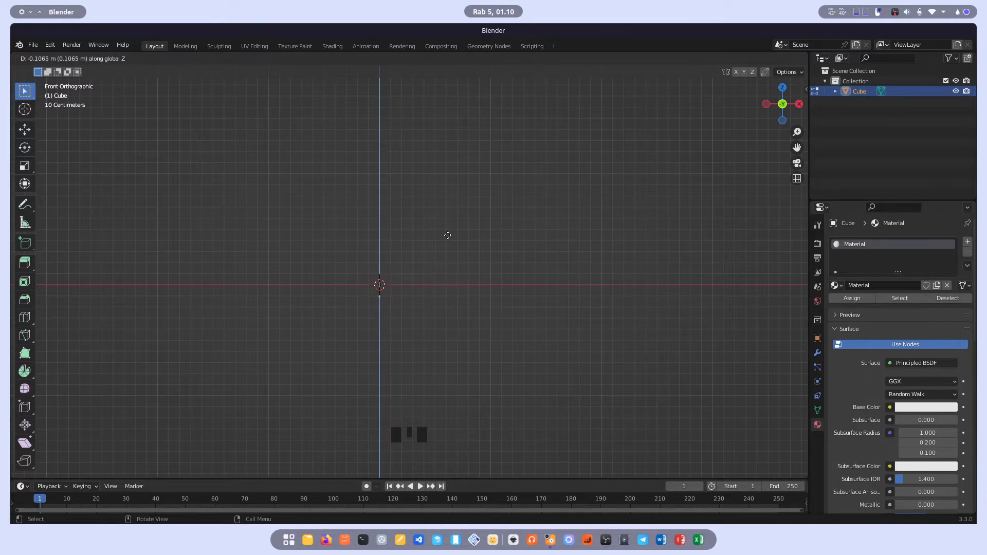
click(445, 188)
Box-select the vertices at the two ends of the extruded vertical edge
scroll(437, 252, up, 2)
scroll(437, 252, up, 3)
scroll(377, 308, up, 2)
drag(360, 343, 286, 290)
scroll(286, 290, down, 4)
shift+middle_drag(286, 291, 334, 393)
drag(393, 288, 333, 225)
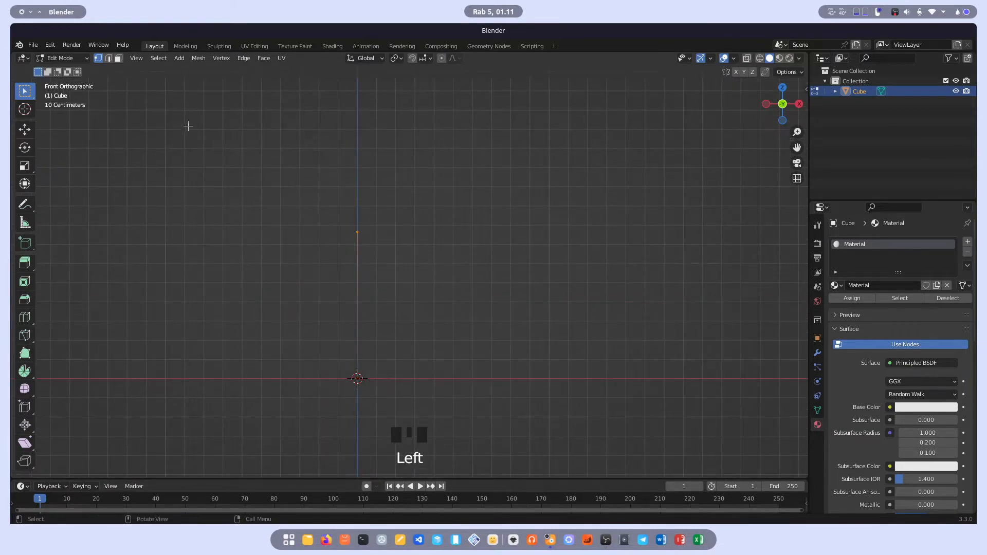
Switch to edge select mode and select the extruded vertical edge
click(110, 59)
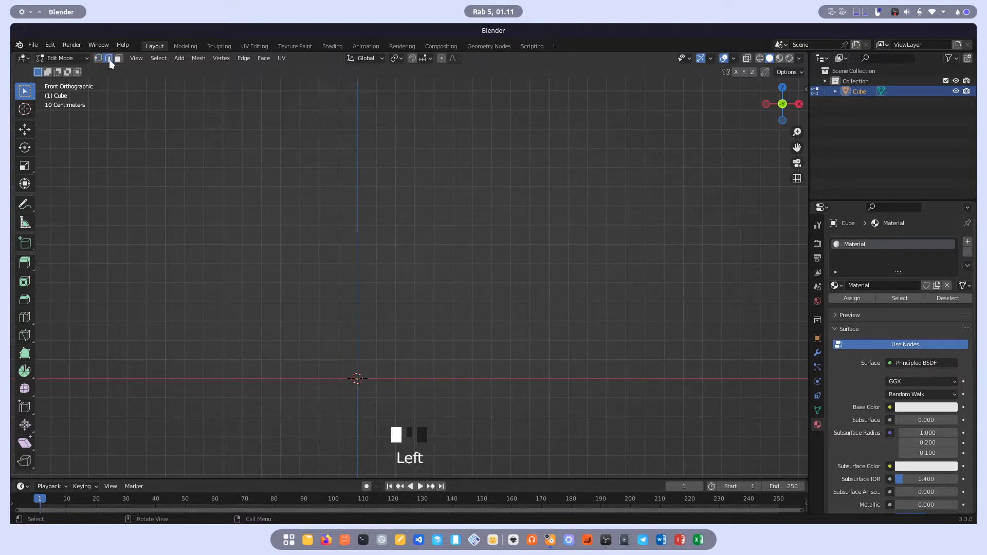
click(354, 261)
drag(302, 267, 477, 314)
scroll(342, 252, down, 4)
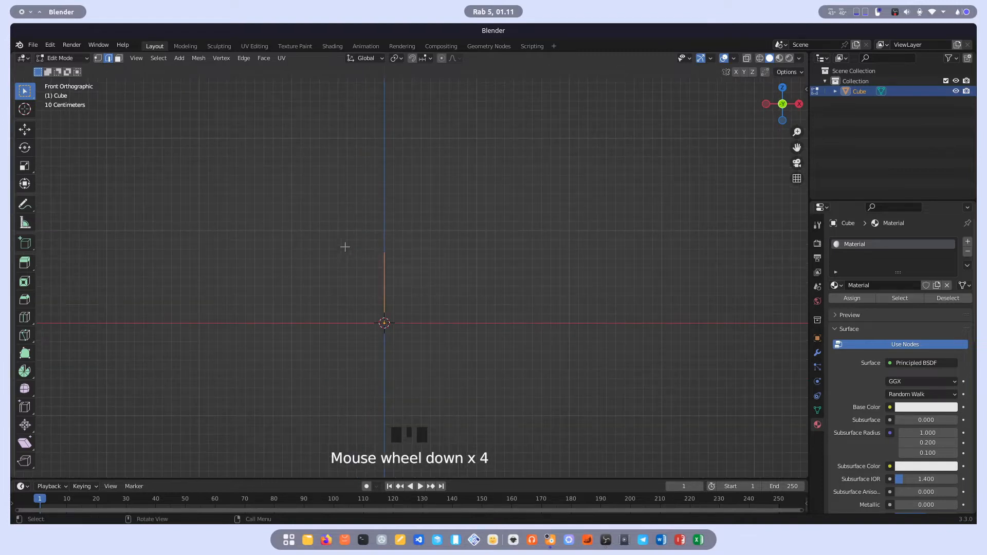
scroll(384, 269, up, 2)
scroll(383, 268, down, 2)
Try to box-select the vertical edge in face select mode, and return to edge select mode
click(122, 61)
drag(340, 205, 506, 383)
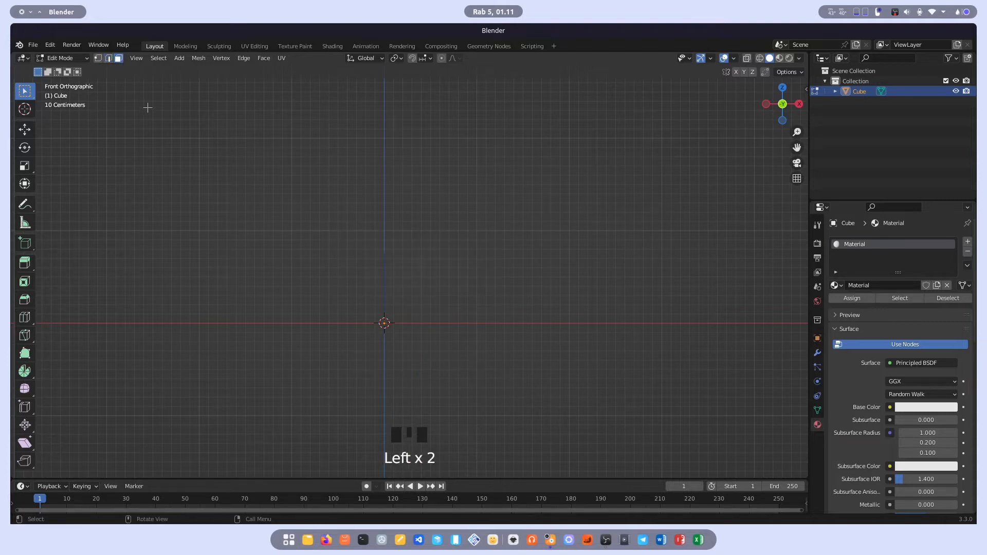
click(109, 59)
scroll(373, 299, up, 5)
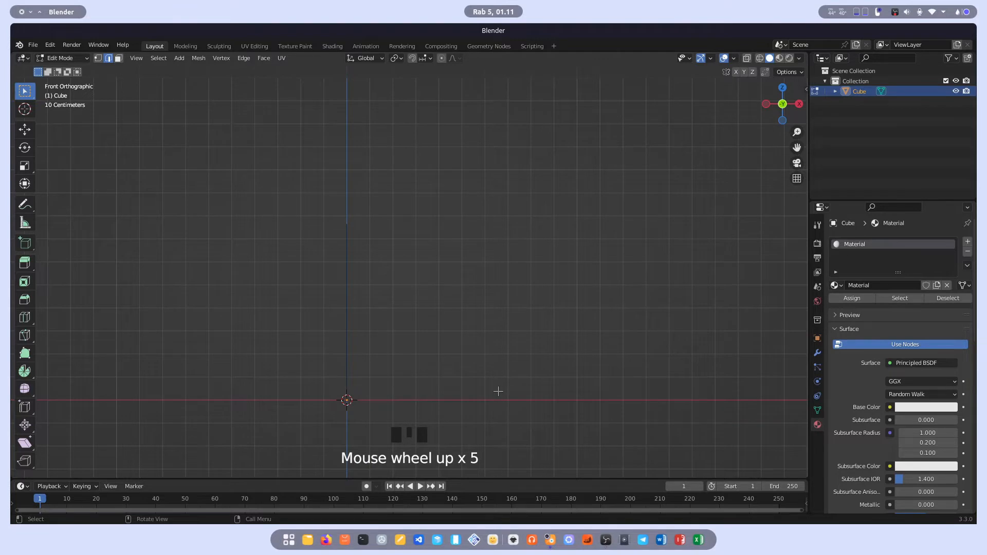
Add a Skin modifier to the mesh to give the single vertical edge a solid body
click(817, 354)
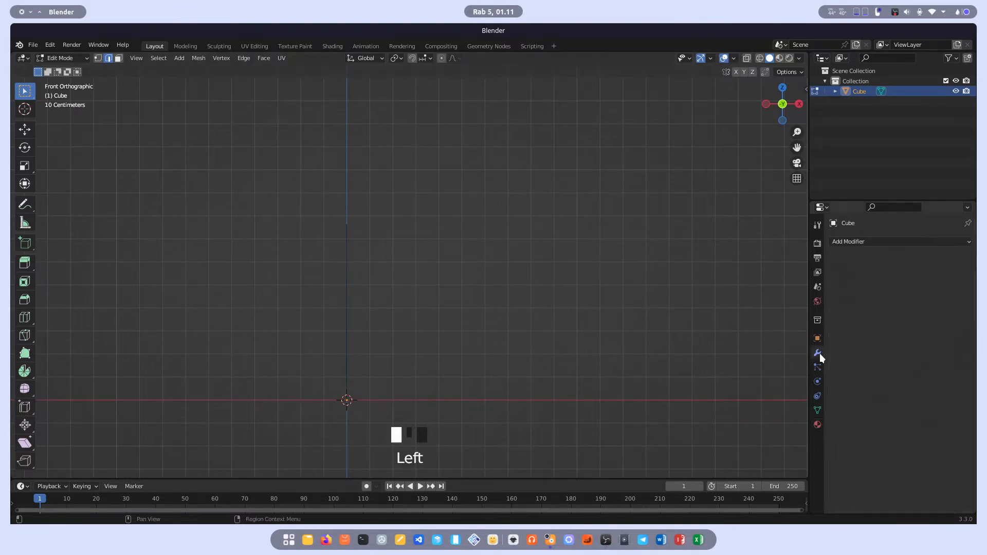
click(841, 244)
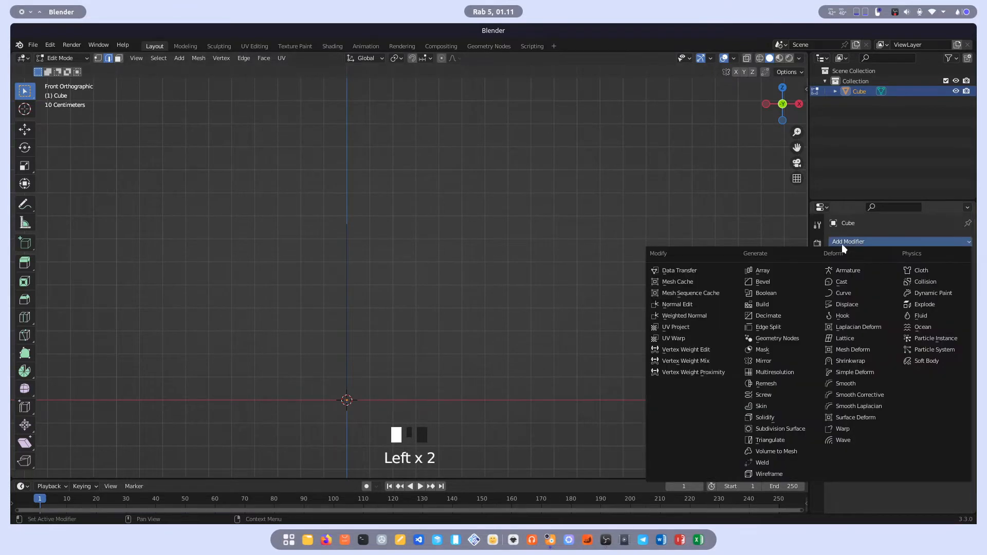
click(778, 406)
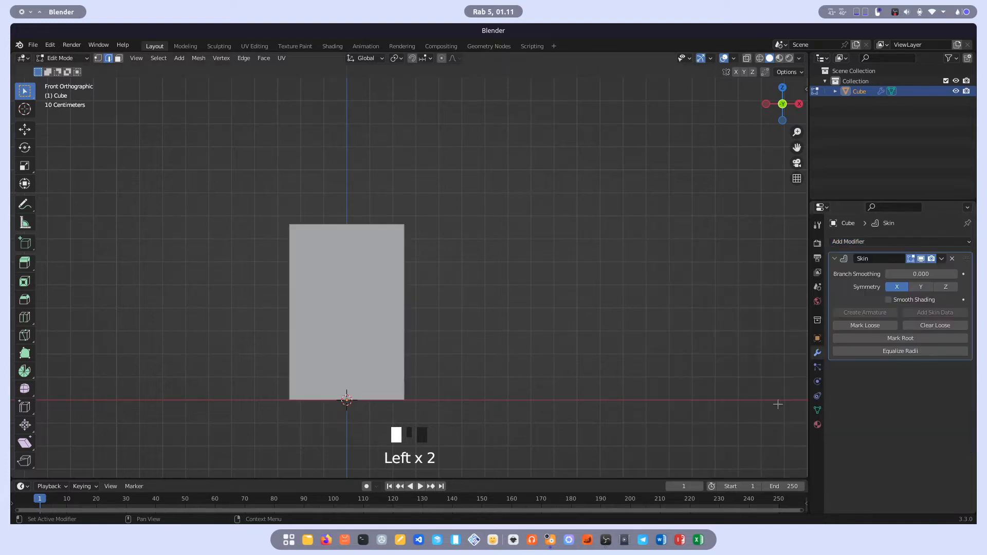
scroll(355, 311, down, 5)
scroll(378, 309, up, 5)
scroll(377, 309, down, 4)
scroll(378, 309, up, 3)
scroll(378, 309, down, 3)
scroll(401, 295, up, 2)
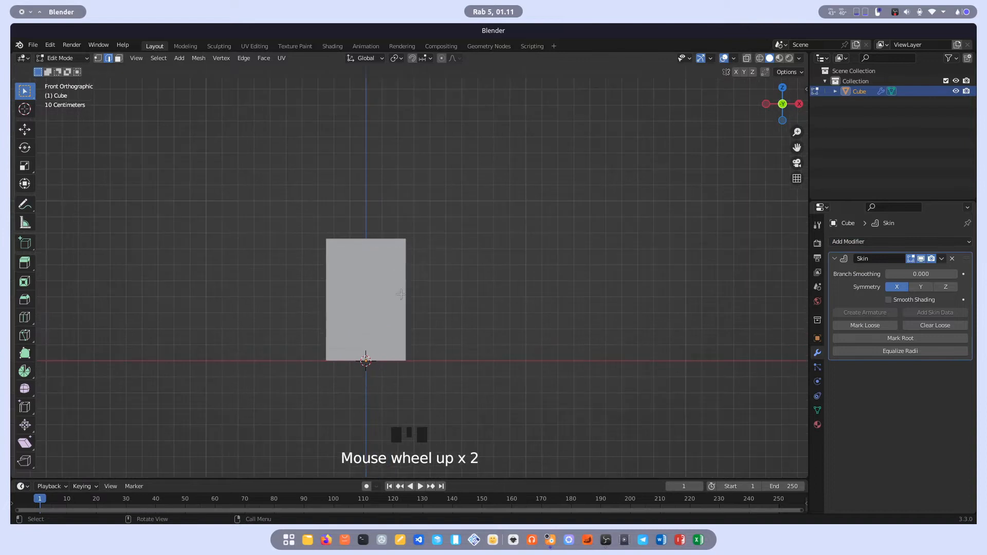
Add a Subdivision Surface modifier below the Skin modifier to round the body
click(909, 242)
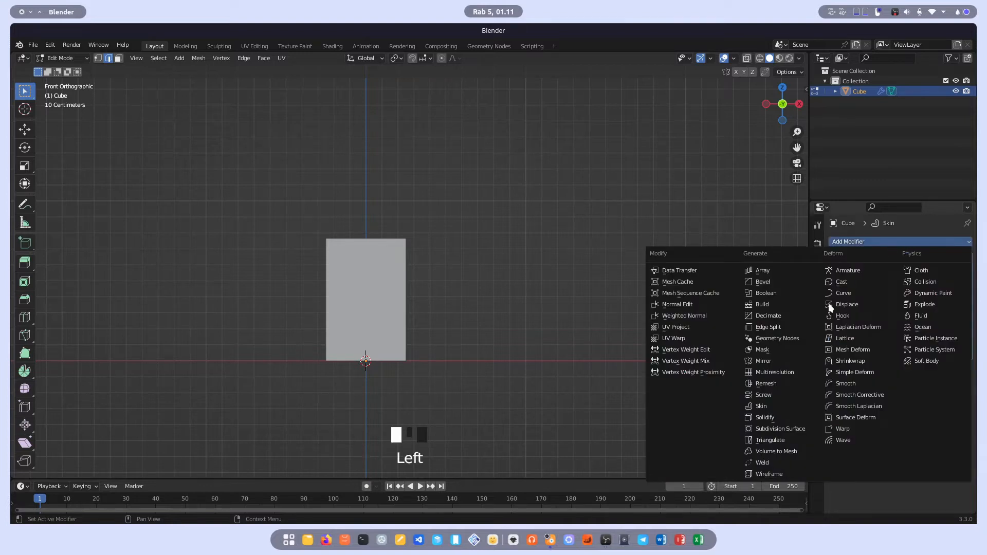
click(780, 429)
scroll(369, 273, up, 1)
scroll(370, 274, up, 3)
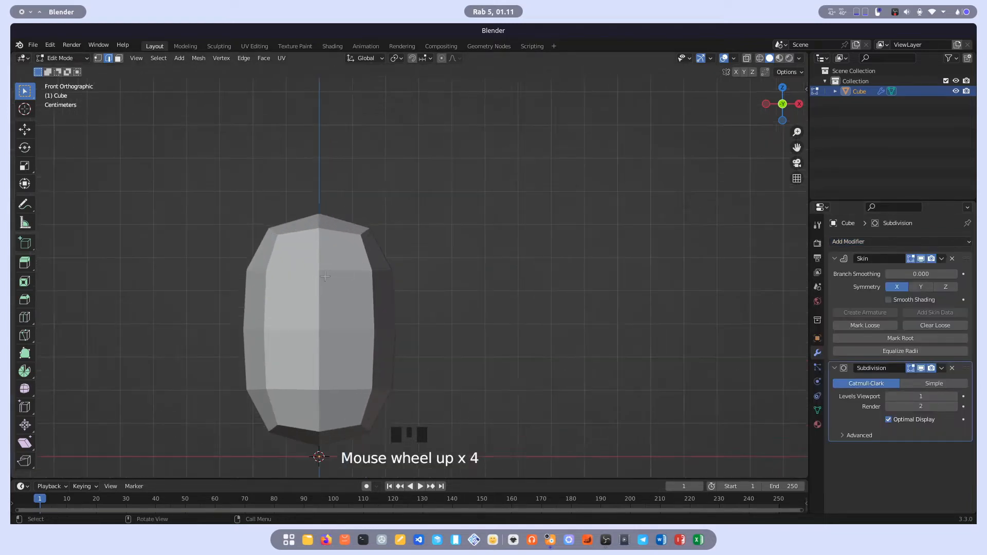
scroll(324, 276, down, 8)
scroll(316, 276, up, 2)
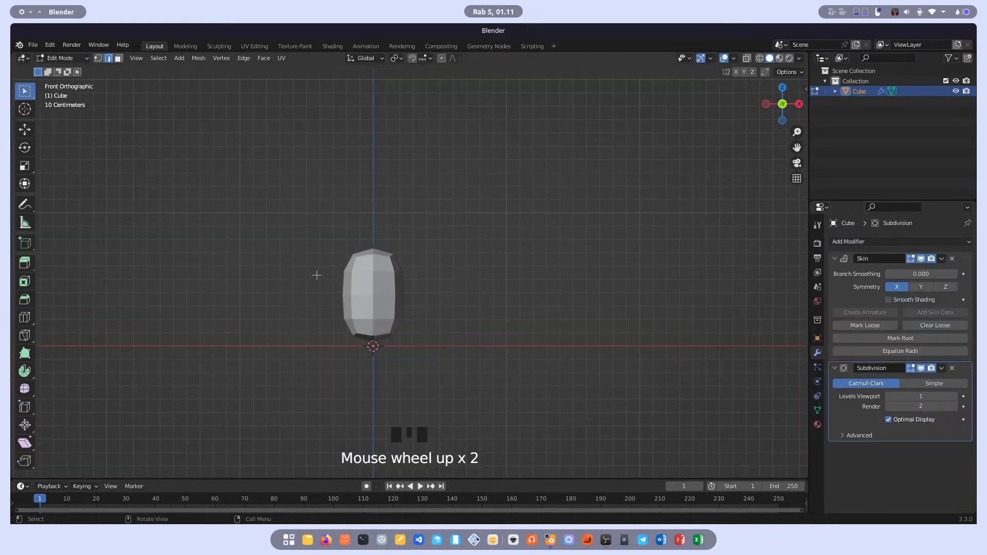
scroll(385, 338, up, 2)
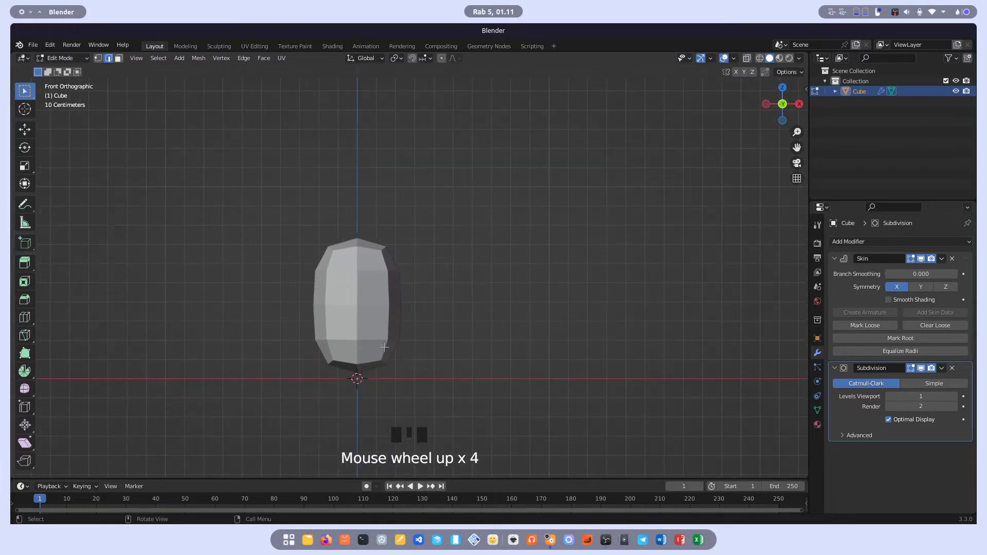
scroll(371, 382, up, 1)
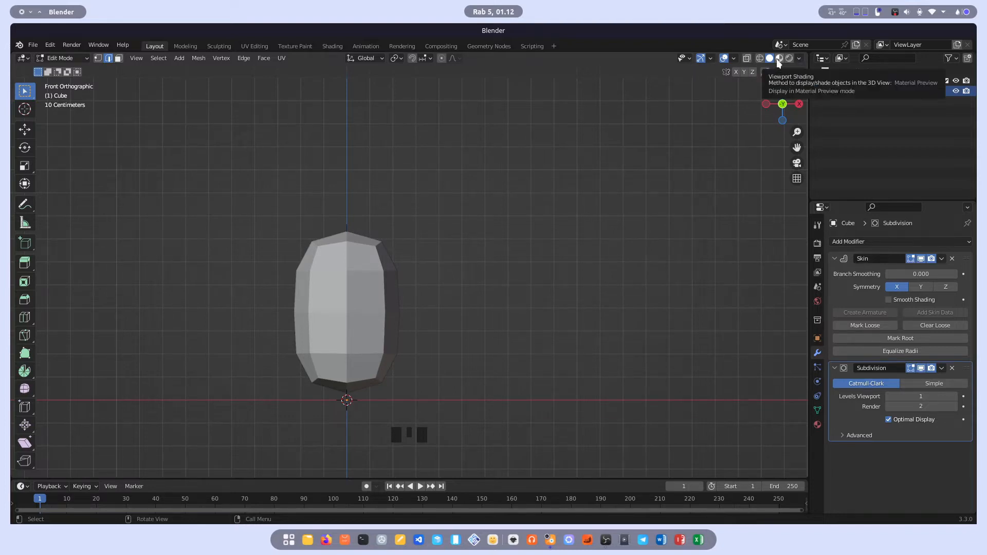
Turn on X-ray display and box-select the vertical edge inside the skinned body
click(748, 58)
shift+middle_drag(346, 334, 399, 295)
scroll(399, 296, up, 1)
scroll(400, 296, up, 2)
shift+middle_drag(413, 408, 418, 390)
drag(437, 406, 382, 359)
shift+middle_drag(437, 276, 432, 394)
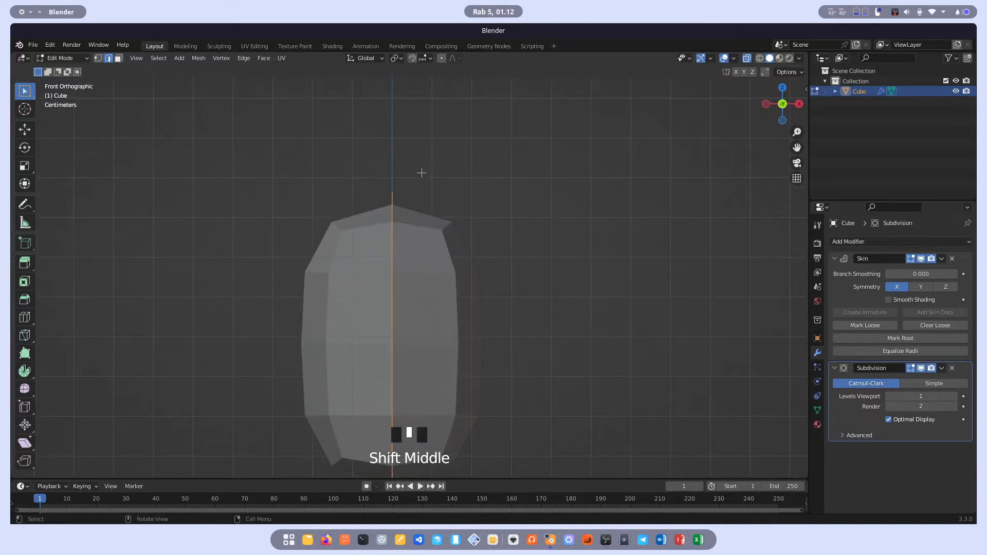
scroll(425, 224, down, 4)
shift+middle_drag(426, 224, 423, 243)
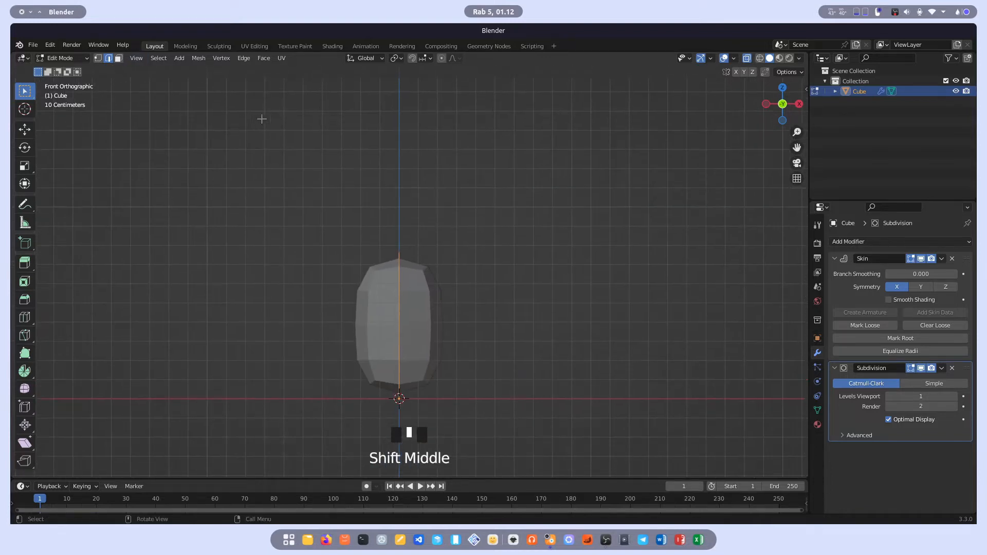
Switch to vertex select mode and box-select the top vertex of the vertical edge
click(98, 58)
click(489, 264)
shift+middle_drag(446, 271, 443, 278)
scroll(443, 278, up, 2)
drag(425, 263, 322, 214)
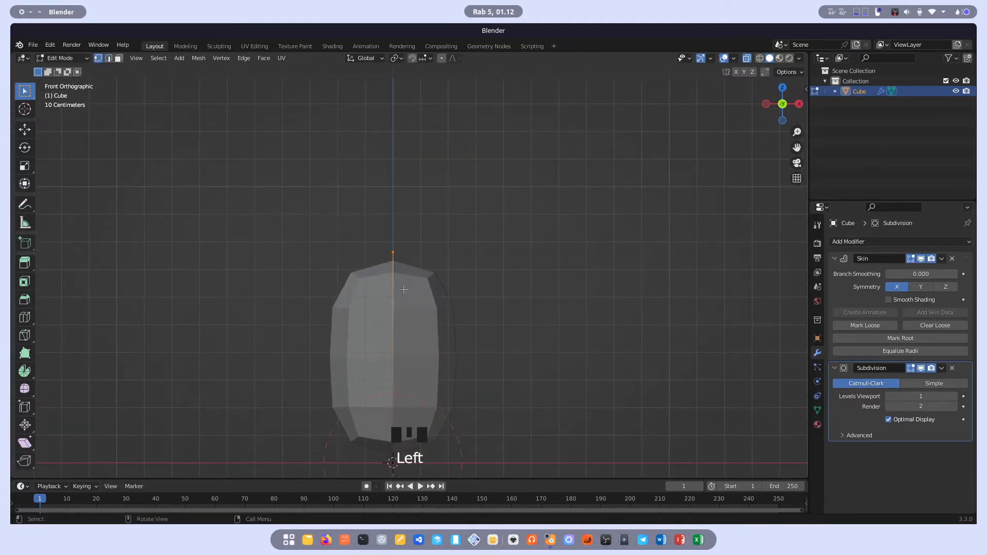
key(e)
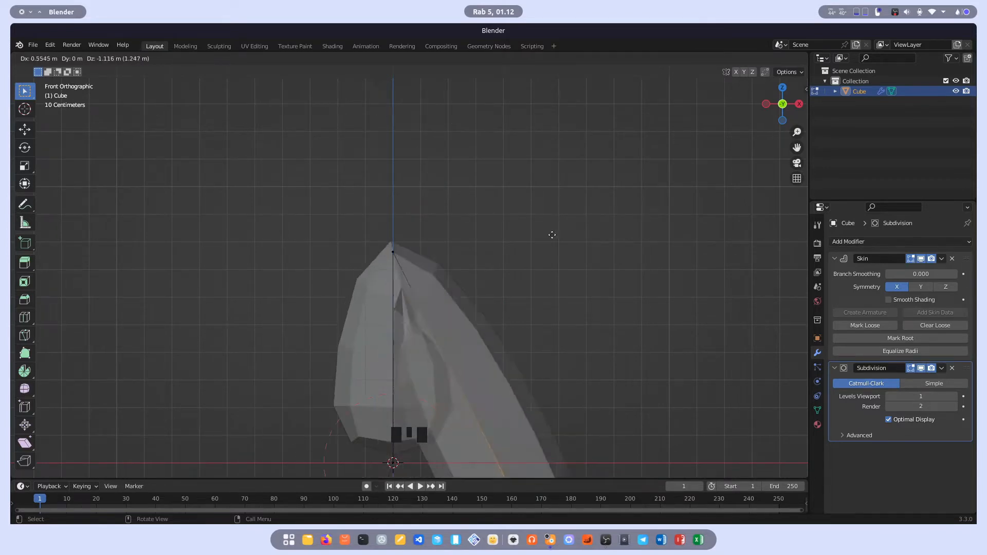
right_click(412, 214)
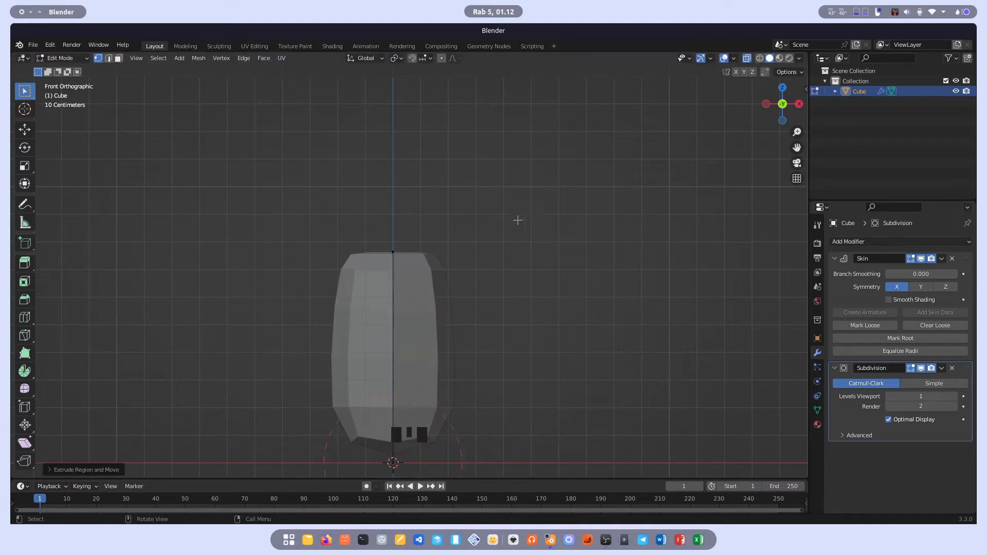
key(ctrl+z)
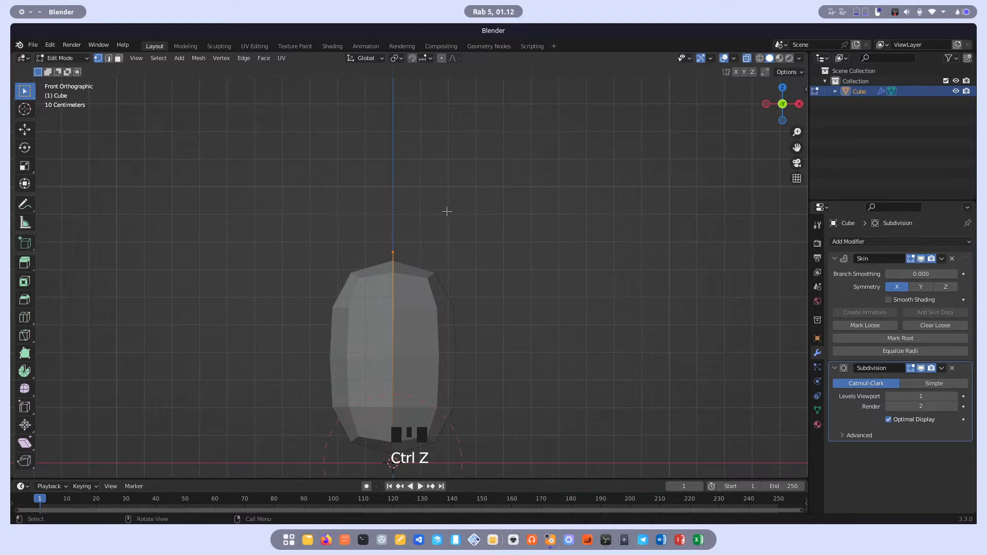
Extrude the top vertex a short way upward along the Z axis to lengthen the body
scroll(447, 211, down, 3)
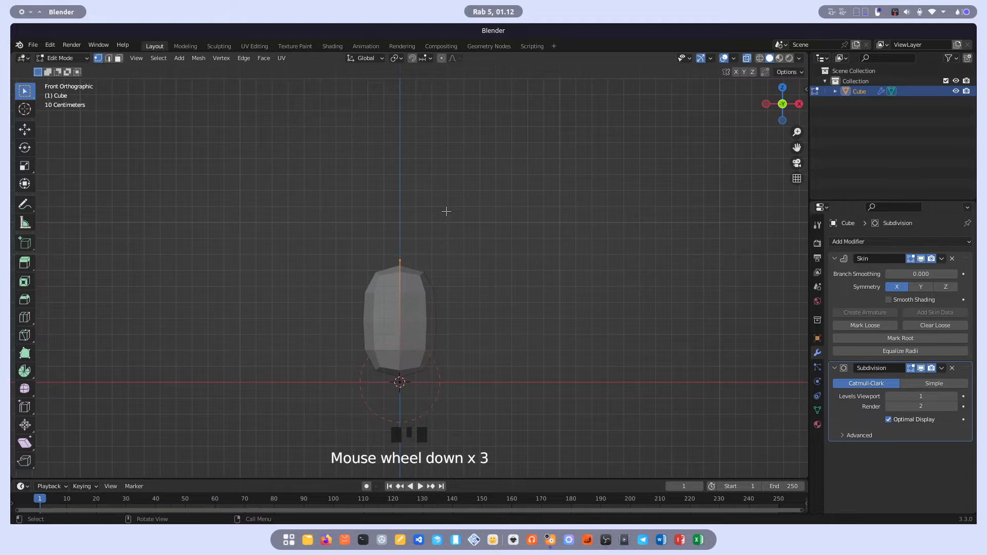
scroll(393, 289, up, 4)
shift+middle_drag(432, 249, 430, 288)
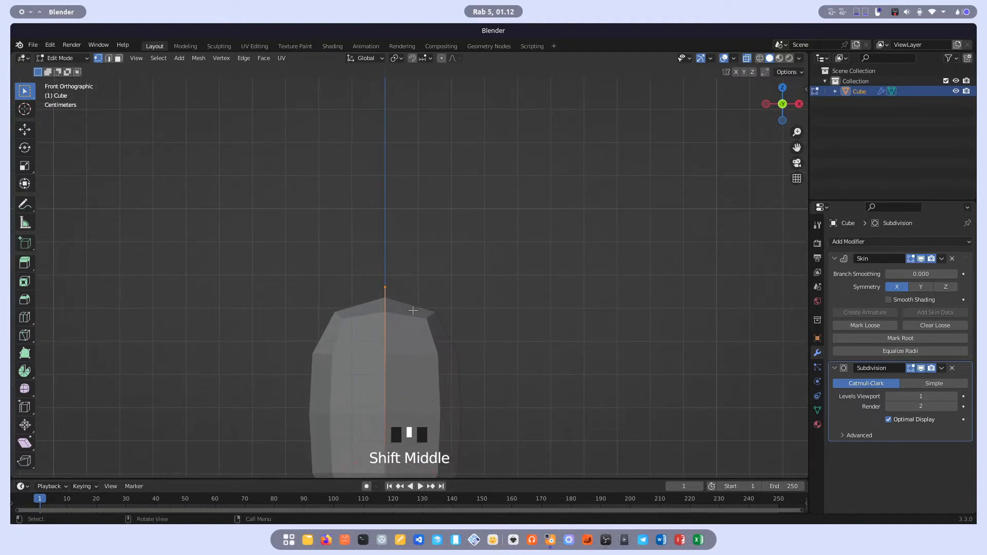
key(e)
key(y)
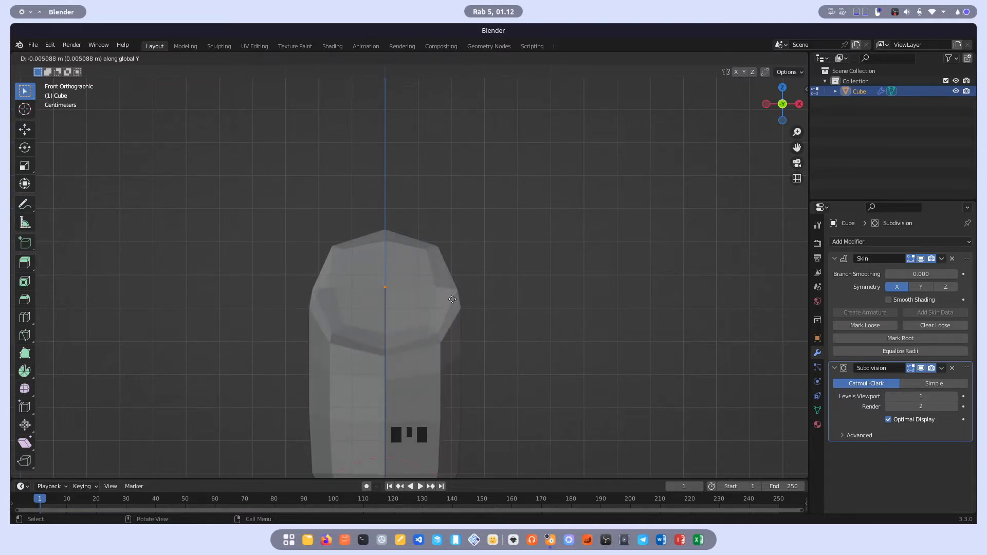
key(z)
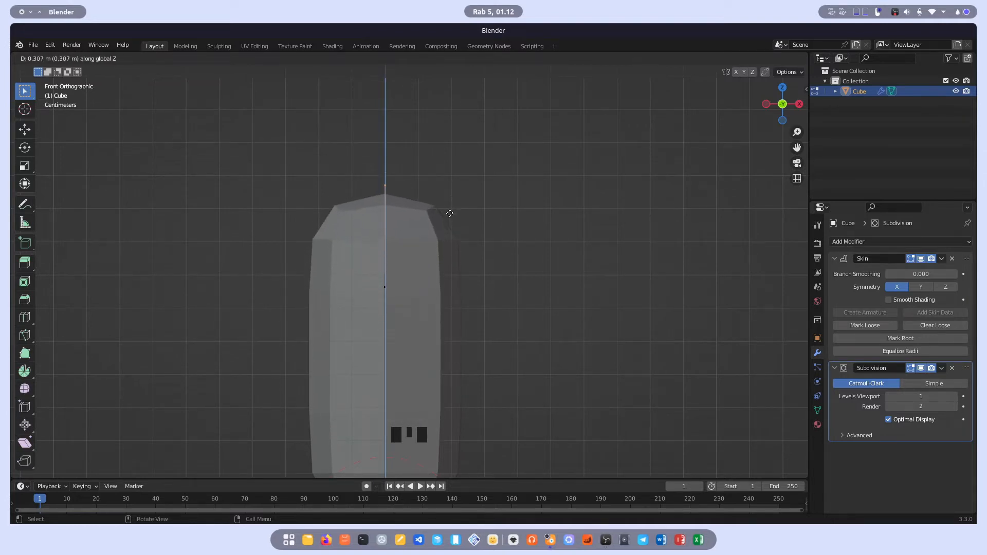
click(449, 235)
scroll(434, 245, down, 4)
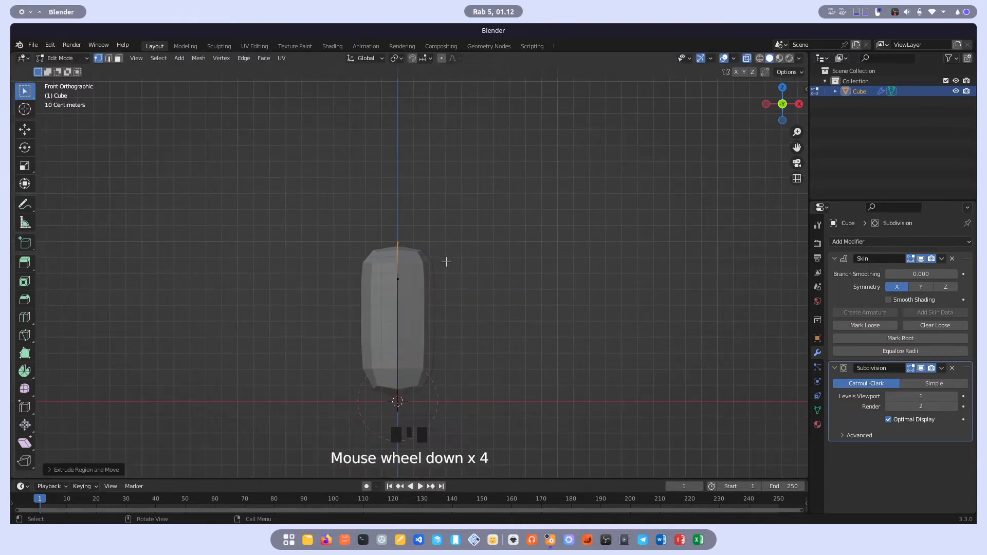
Extrude the new top vertex diagonally up to the right to form a first finger-like branch
shift+middle_drag(449, 256, 404, 258)
scroll(438, 284, up, 5)
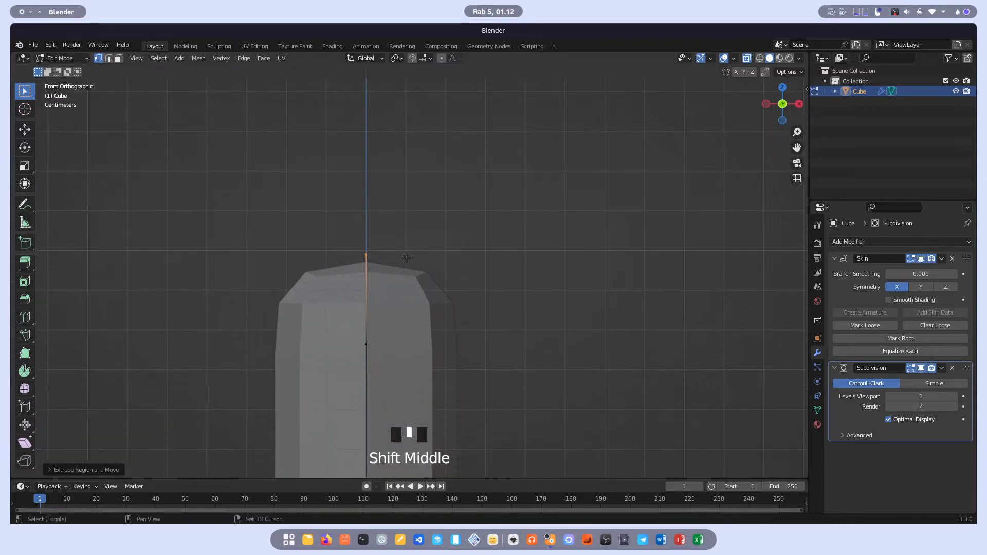
key(e)
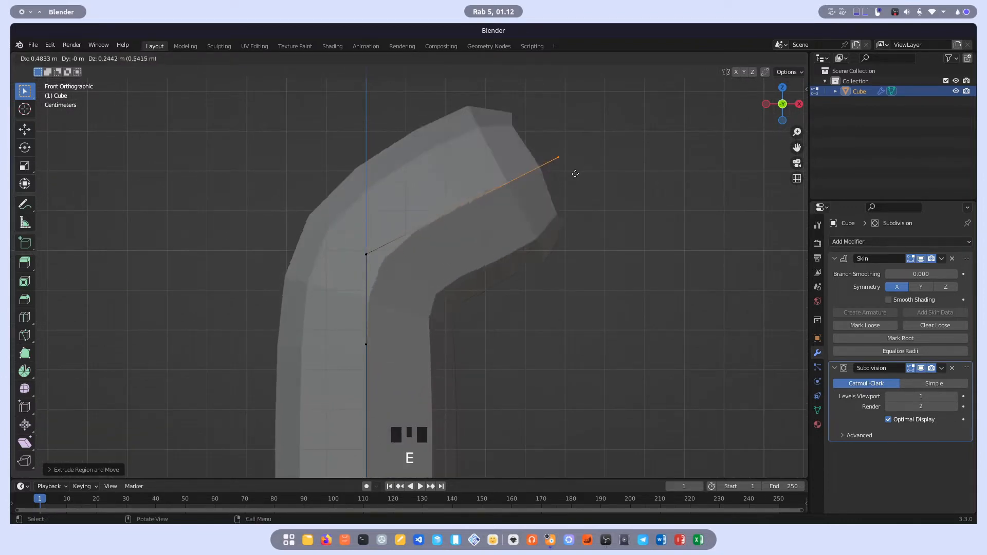
click(558, 202)
Extrude two more branches from the junction vertex, one steeply up to the right and one straight up
shift+middle_drag(430, 259, 465, 324)
drag(461, 353, 343, 282)
key(e)
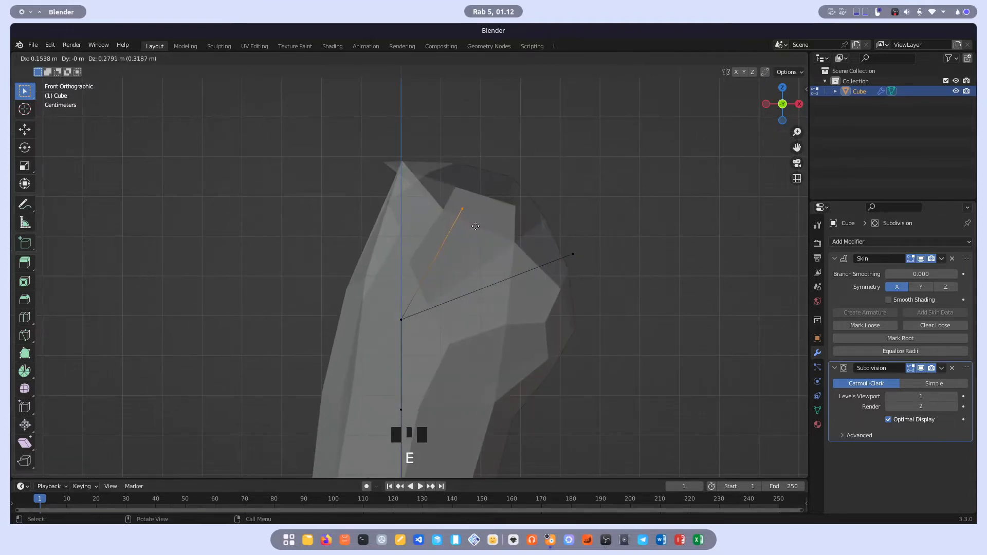
click(486, 221)
drag(452, 370, 369, 282)
key(e)
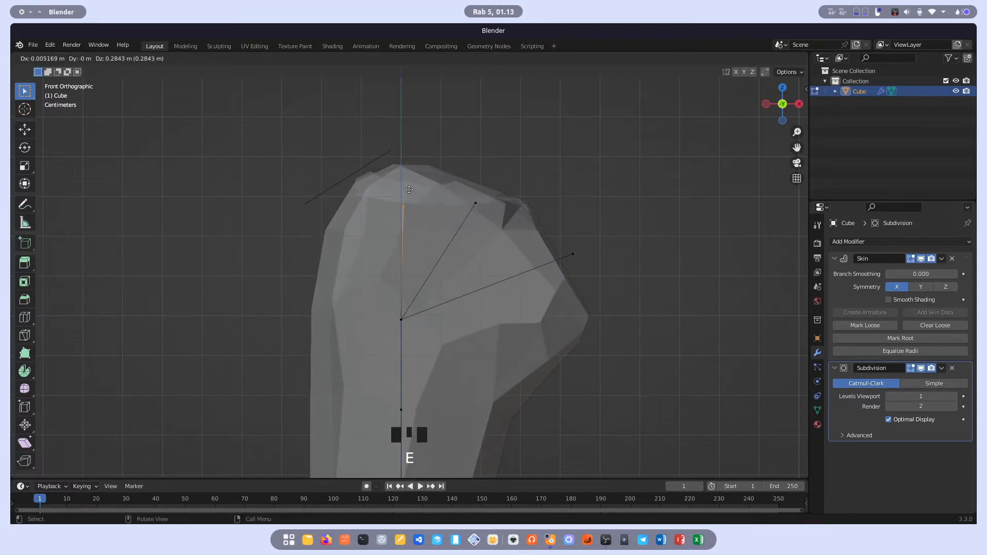
click(411, 180)
Extrude two branches on the left from the junction vertex, one steep and one at a shallow angle
click(401, 320)
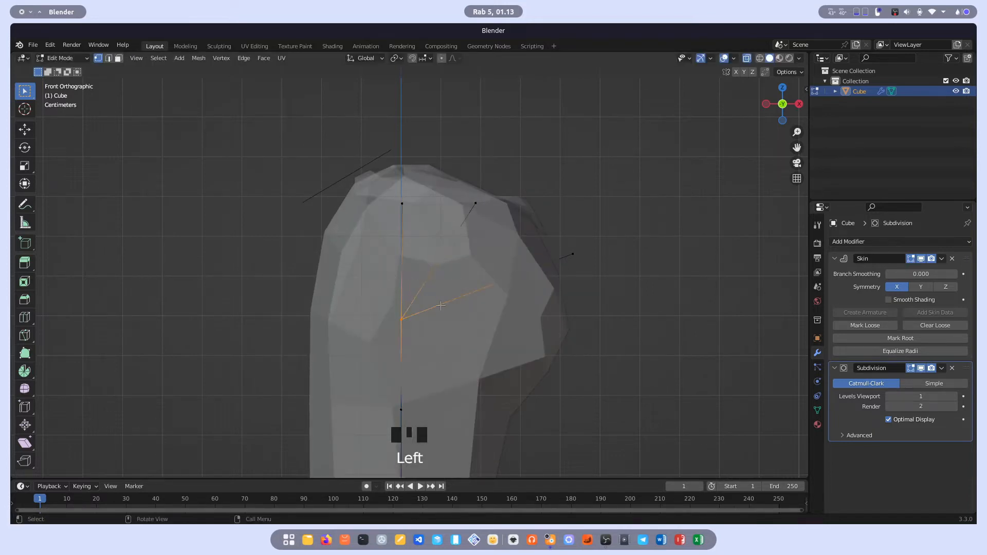
key(e)
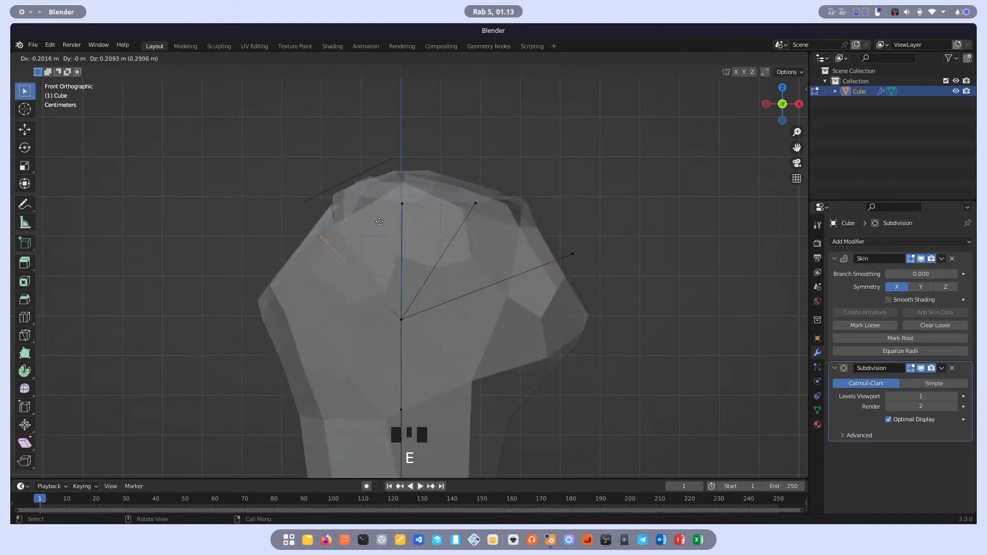
click(387, 208)
click(402, 320)
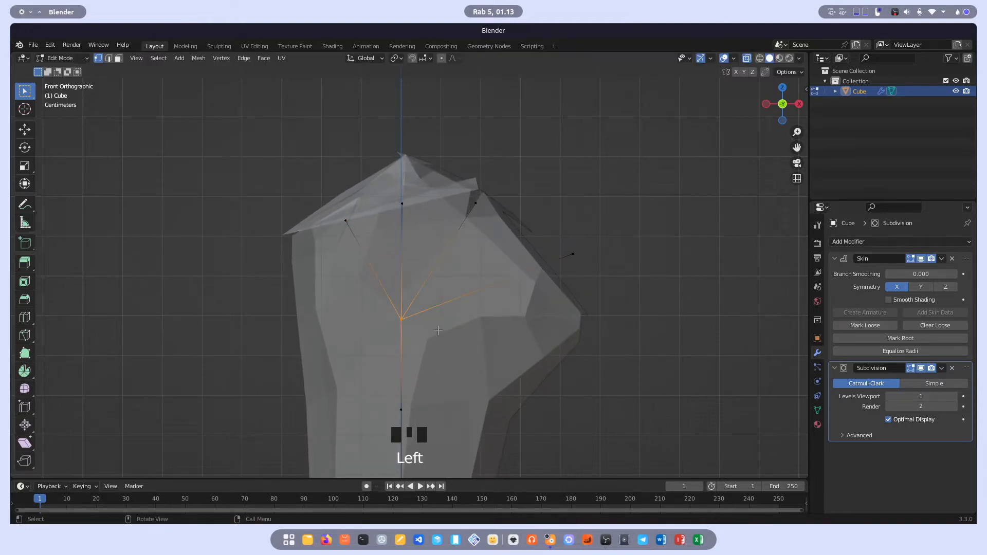
key(e)
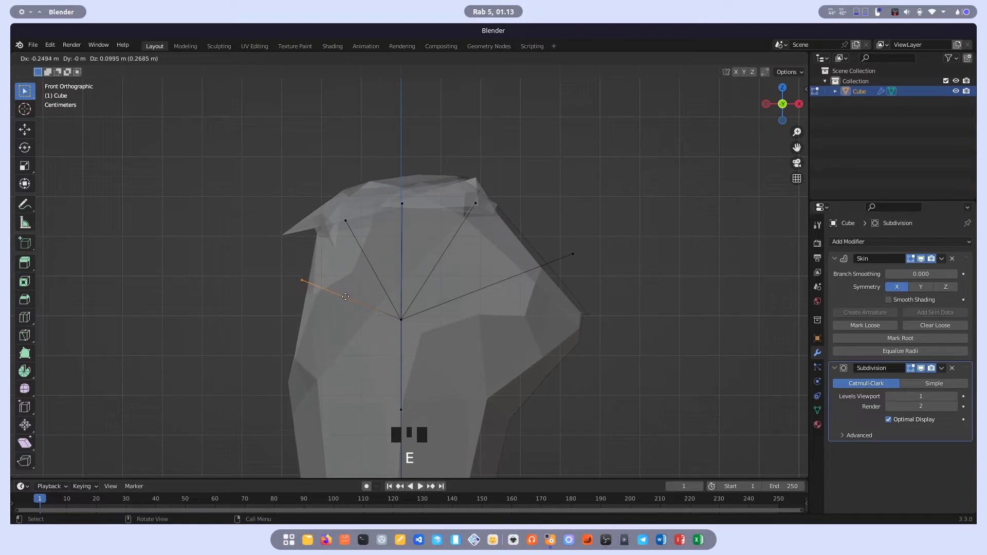
click(349, 293)
Move the end vertex of the lowest right branch about 0.21 m inward and 0.11 m down
scroll(367, 292, down, 2)
scroll(485, 269, down, 3)
scroll(566, 255, up, 6)
click(596, 257)
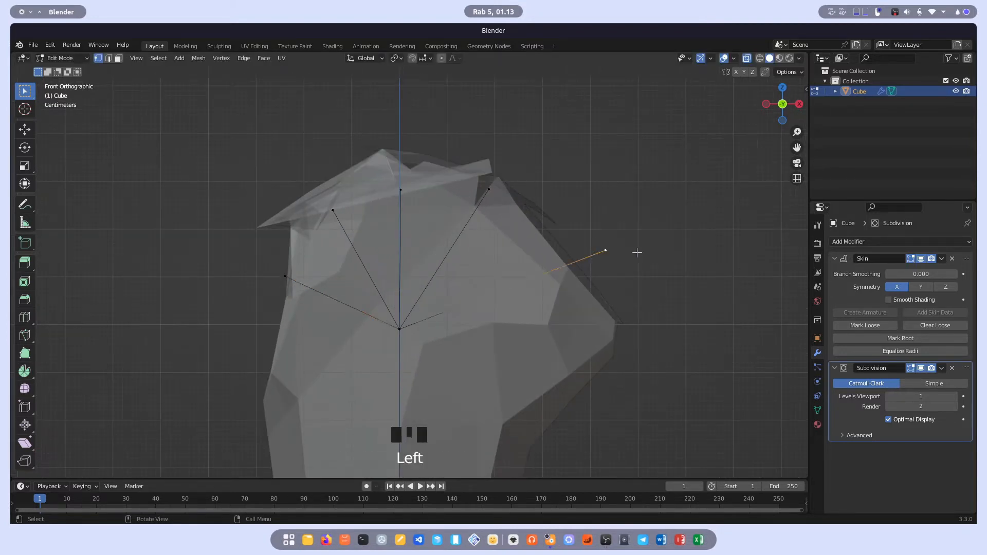
key(g)
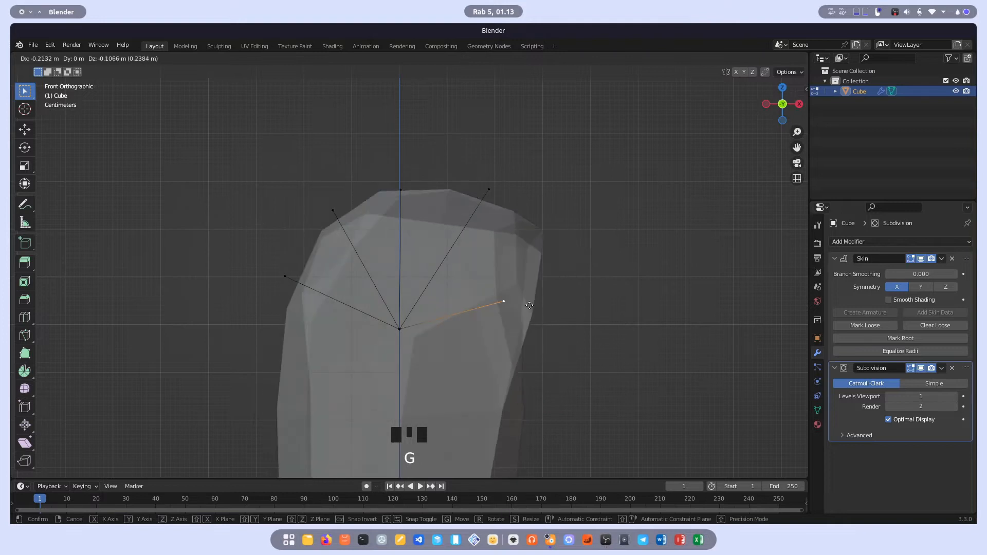
click(529, 305)
Examine how the skinned surface wraps around the five branches at the top of the body
scroll(527, 293, down, 5)
scroll(495, 291, up, 2)
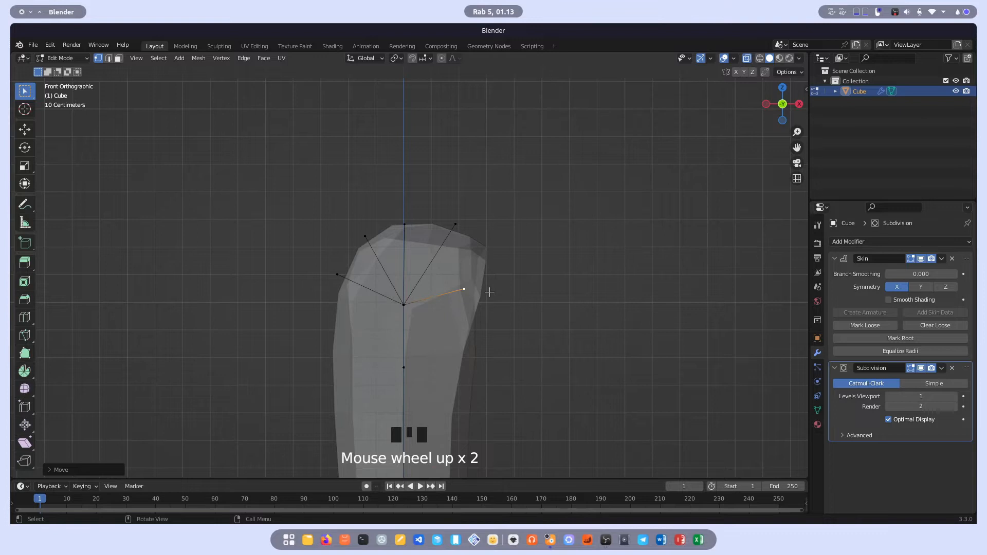
scroll(455, 289, down, 4)
scroll(464, 277, up, 8)
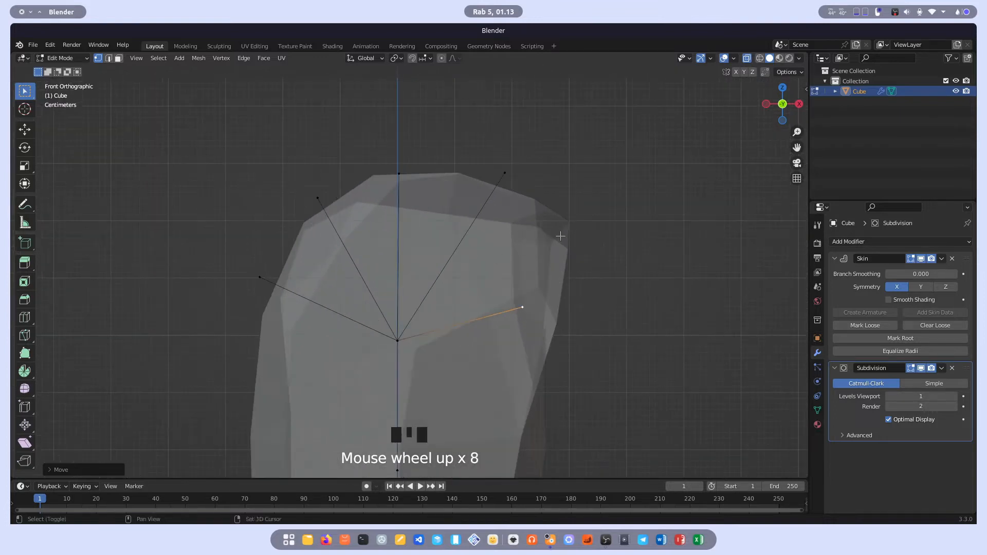
shift+middle_drag(561, 236, 514, 239)
scroll(533, 220, up, 2)
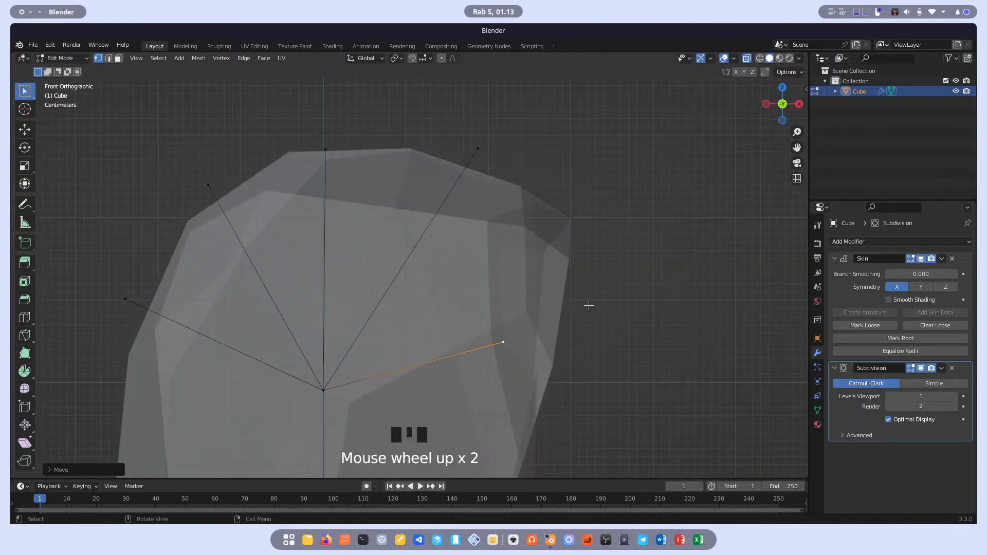
scroll(535, 282, down, 1)
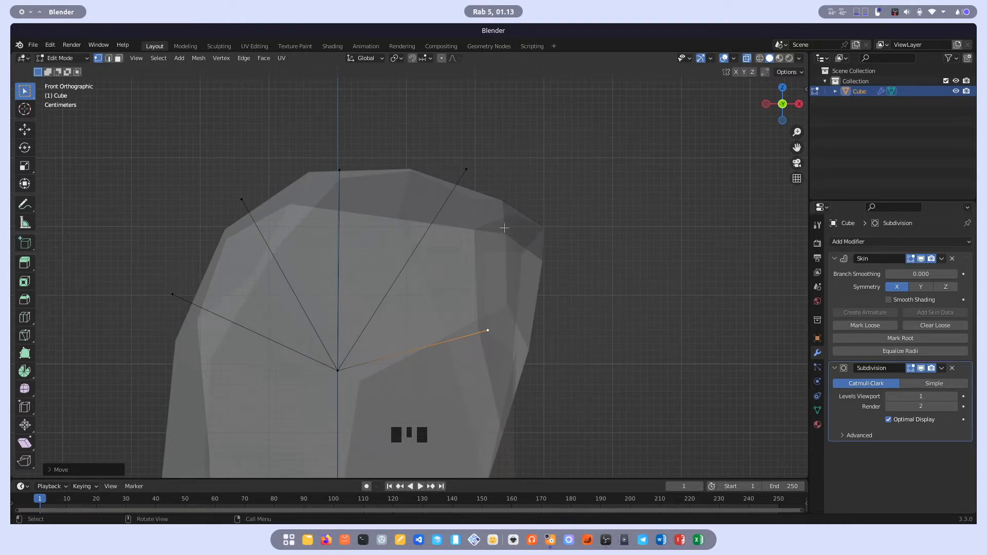
scroll(503, 226, down, 2)
scroll(502, 225, down, 1)
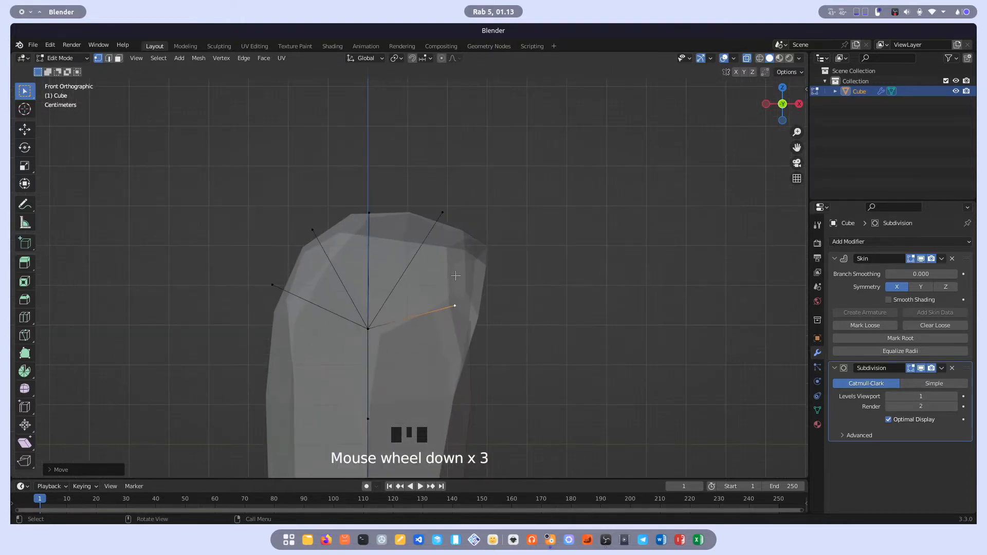
scroll(456, 276, down, 1)
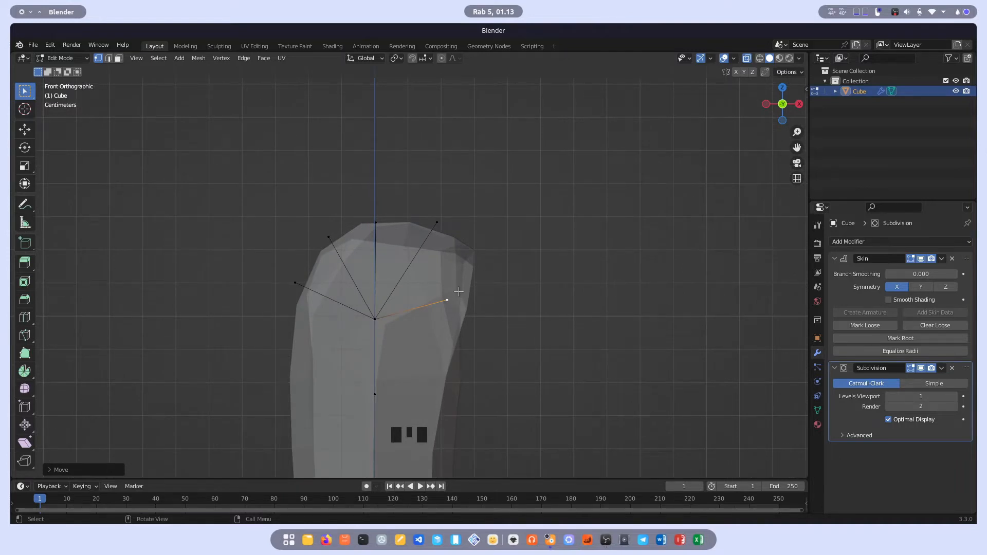
shift+click(438, 223)
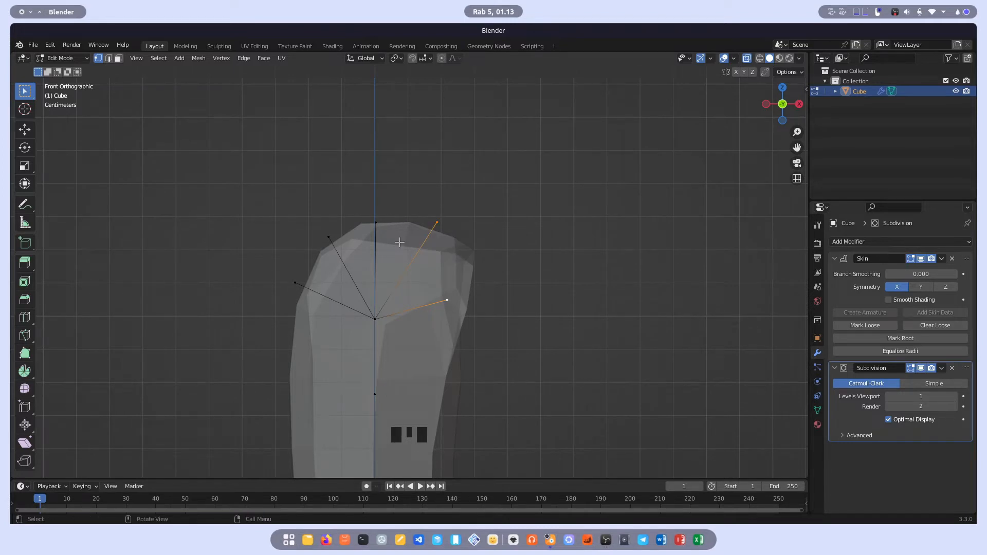
key(Tab)
scroll(399, 243, down, 4)
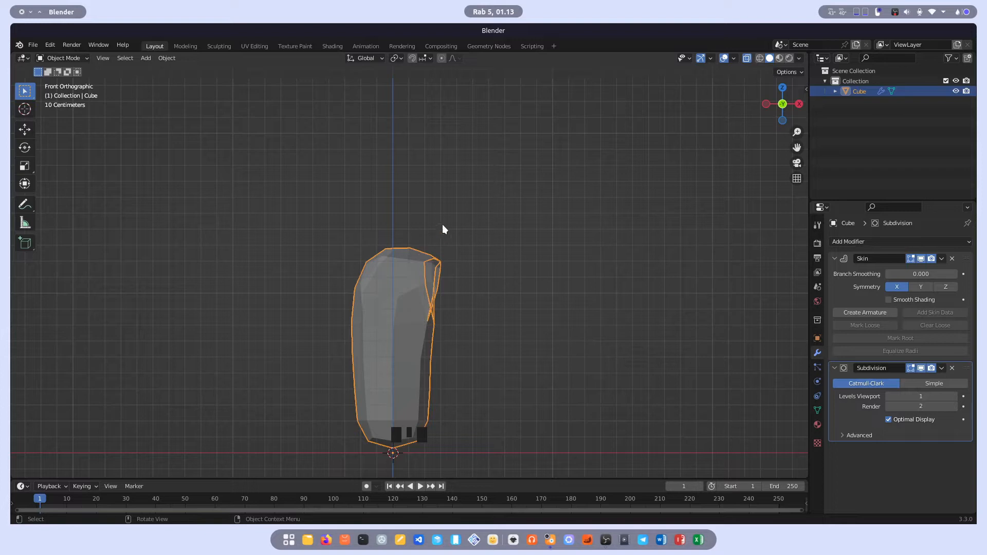
key(s)
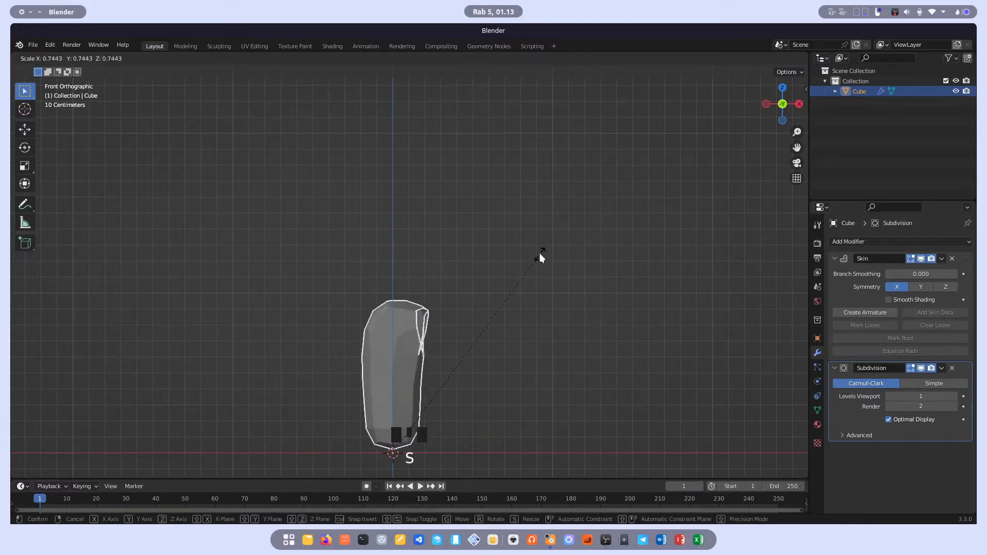
right_click(539, 253)
key(r)
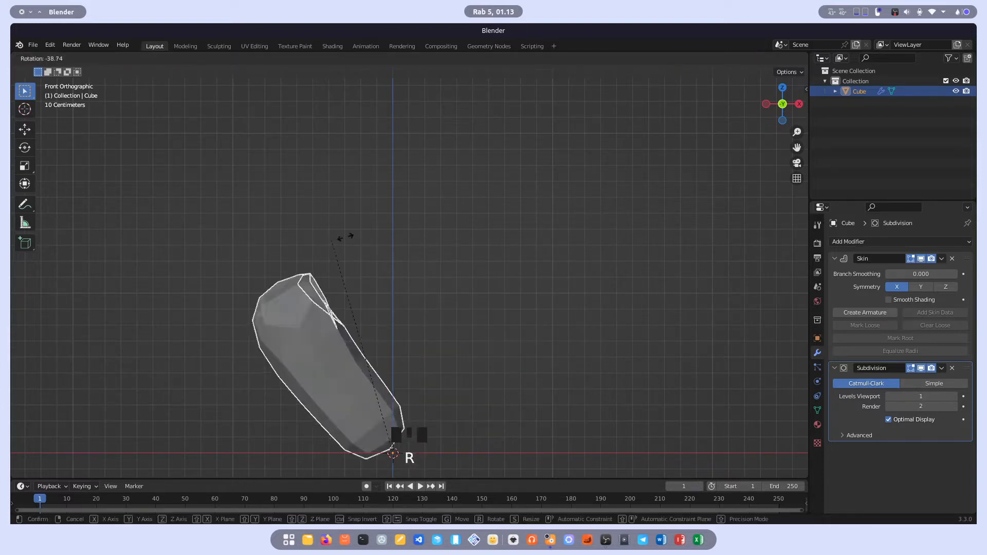
right_click(610, 359)
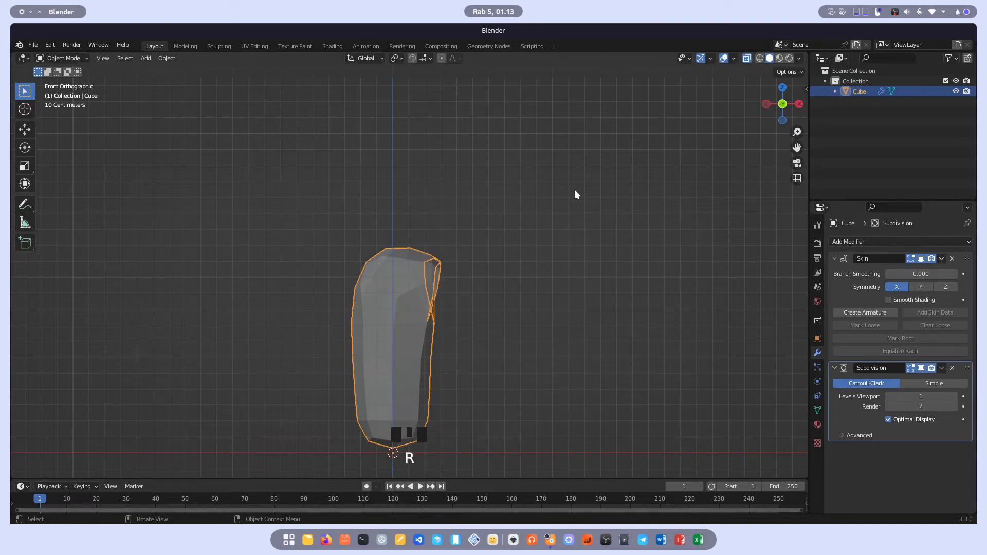
key(g)
right_click(549, 294)
key(Tab)
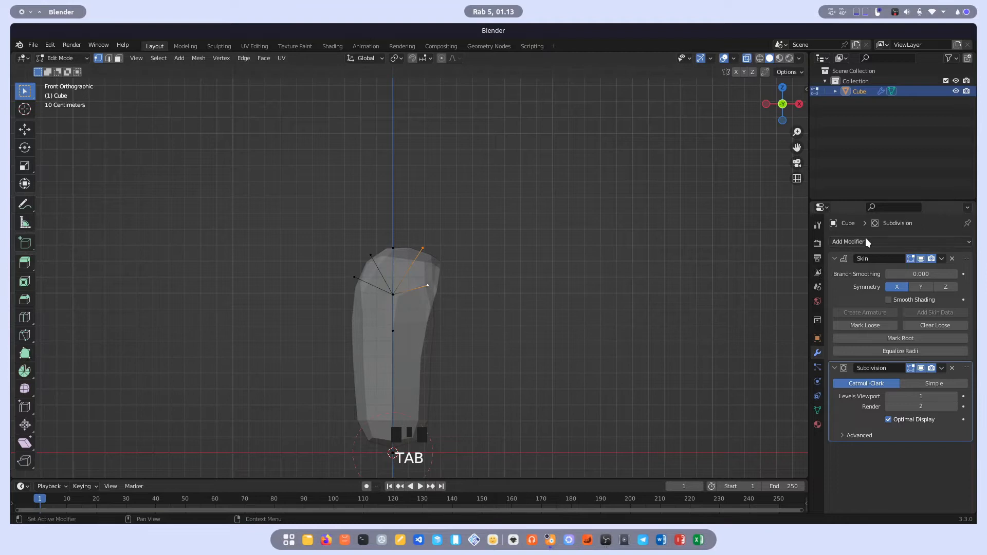
scroll(363, 264, up, 4)
shift+middle_drag(363, 264, 496, 236)
scroll(483, 257, up, 1)
key(s)
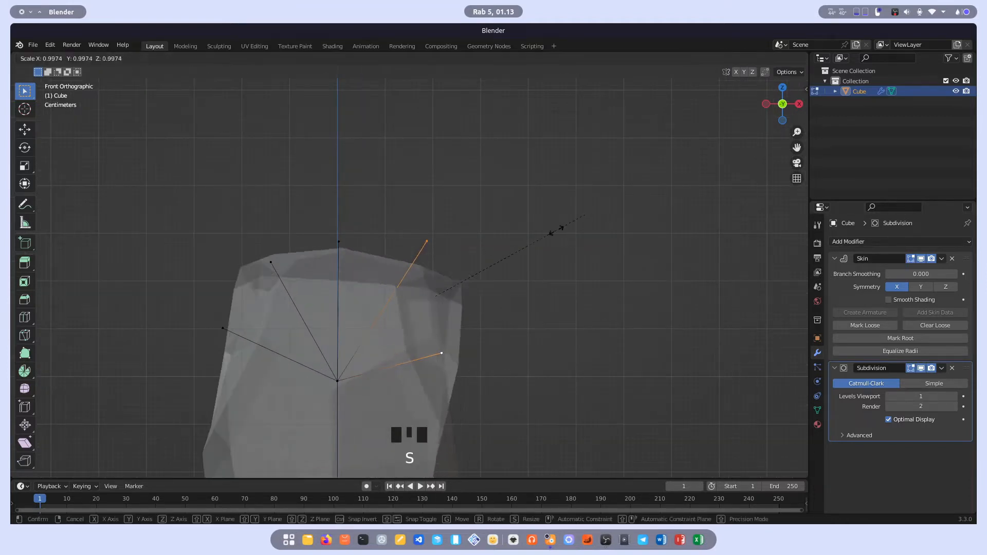
right_click(590, 219)
Select the five branch end vertices and shrink their skin radius to about 0.49
click(427, 243)
click(442, 354)
click(427, 241)
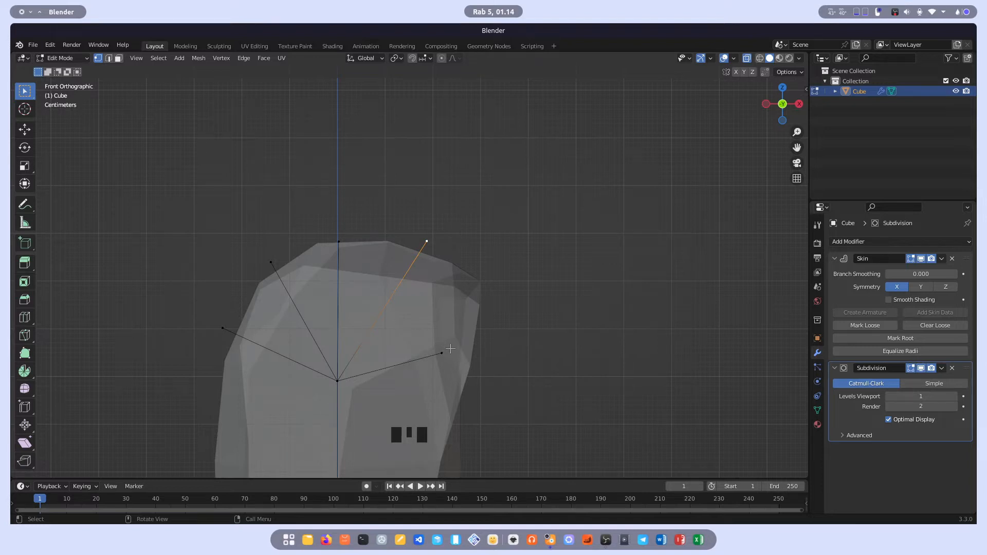
shift+click(450, 349)
shift+click(345, 239)
shift+click(277, 269)
shift+click(223, 323)
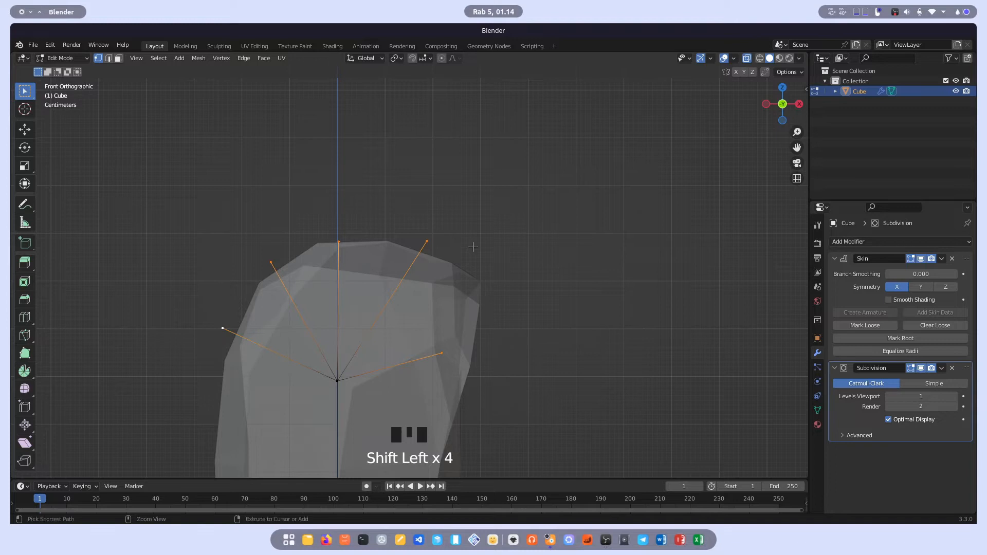
key(ctrl+a)
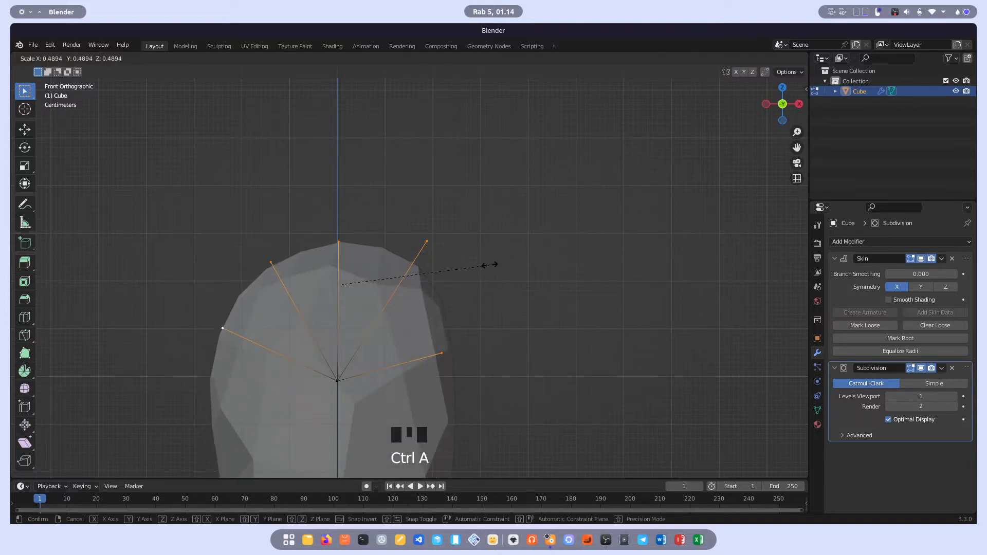
click(491, 266)
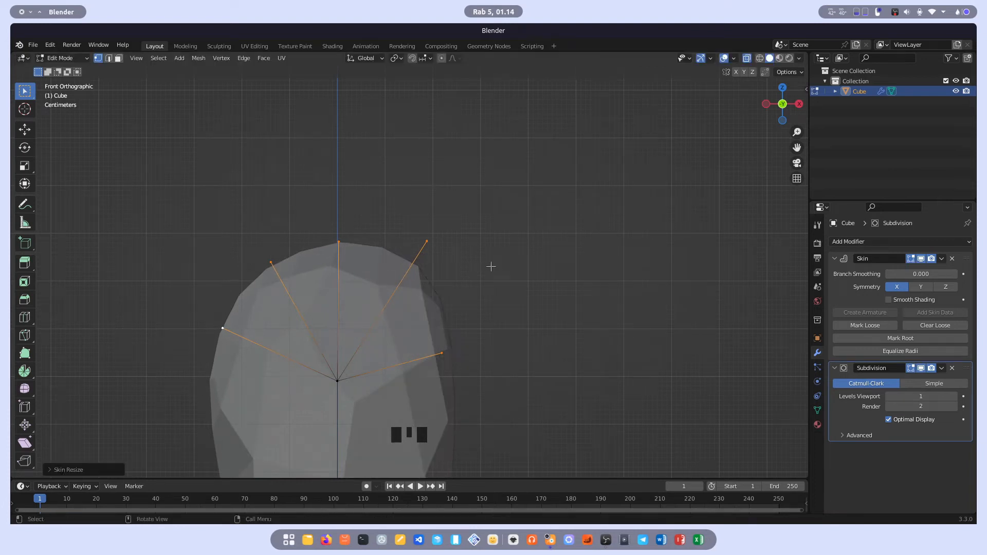
scroll(491, 266, down, 5)
shift+middle_drag(411, 306, 416, 266)
scroll(415, 266, up, 3)
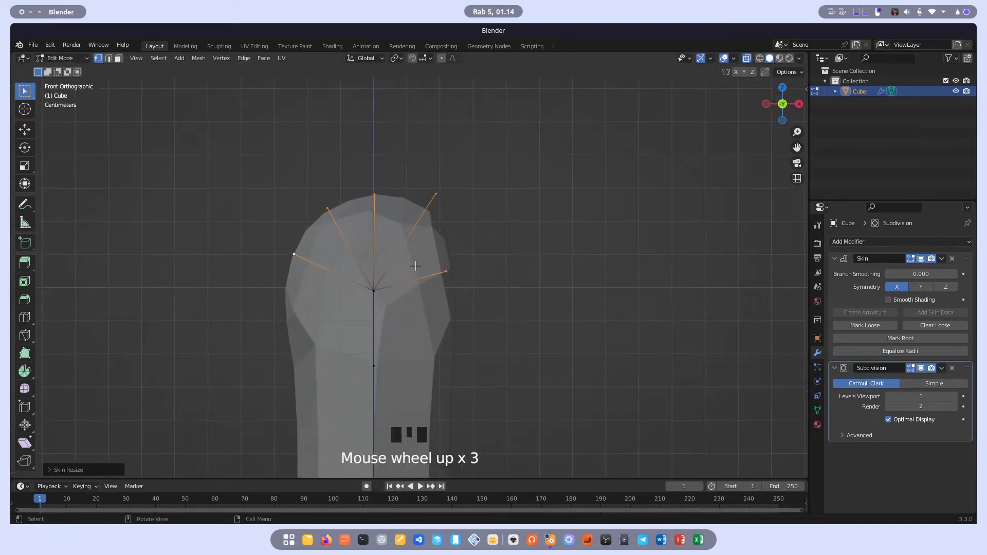
Try enlarging the skin radius of the five branch end vertices by a factor of about 1.62
key(Tab)
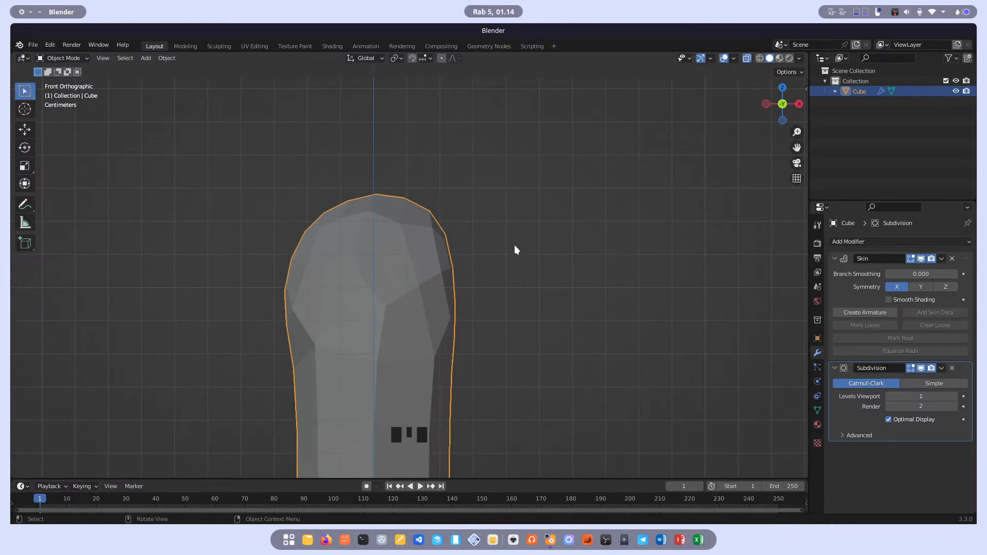
scroll(422, 283, down, 3)
scroll(420, 284, up, 2)
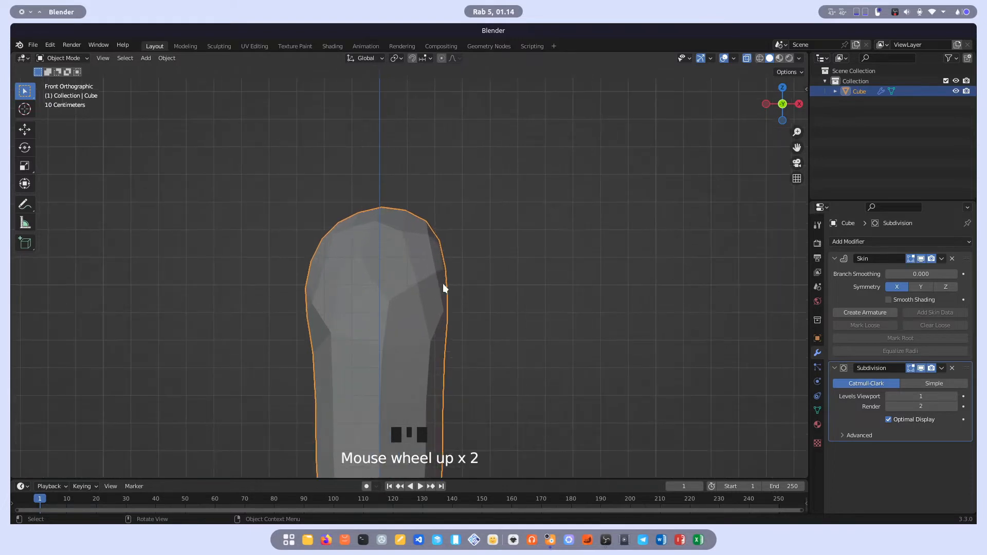
key(Tab)
key(ctrl+a)
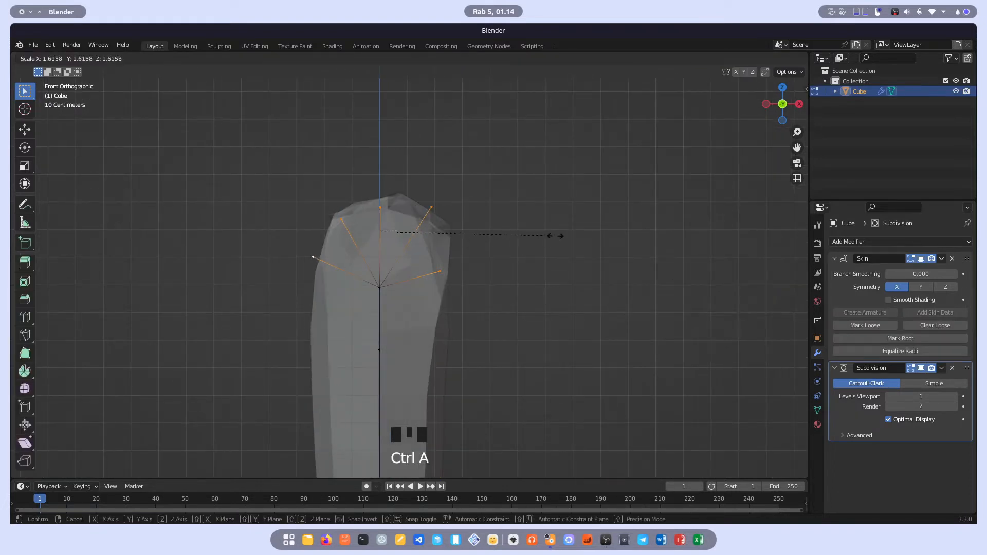
click(555, 236)
key(Tab)
scroll(302, 192, up, 2)
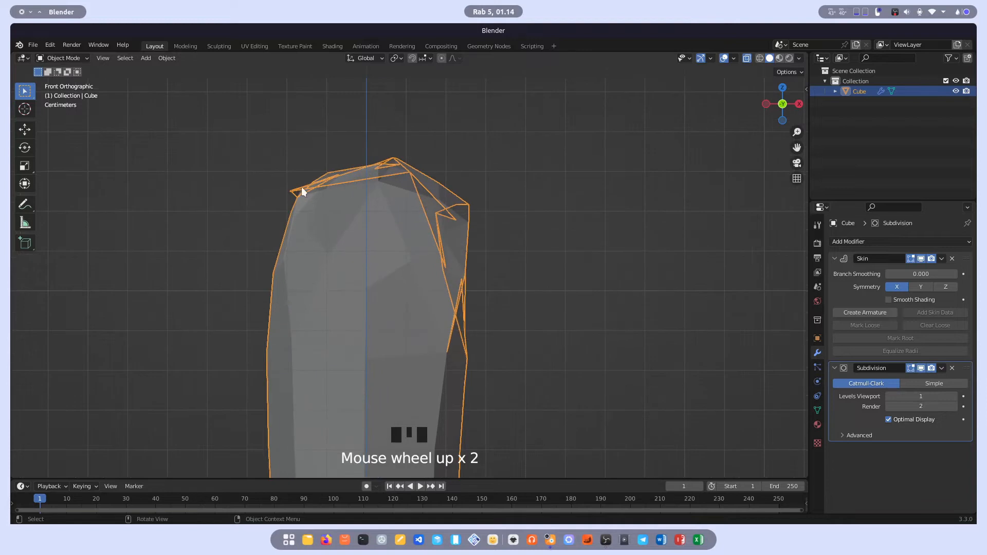
Undo the skin radius enlargement at the five branch ends
key(Tab)
key(ctrl+z)
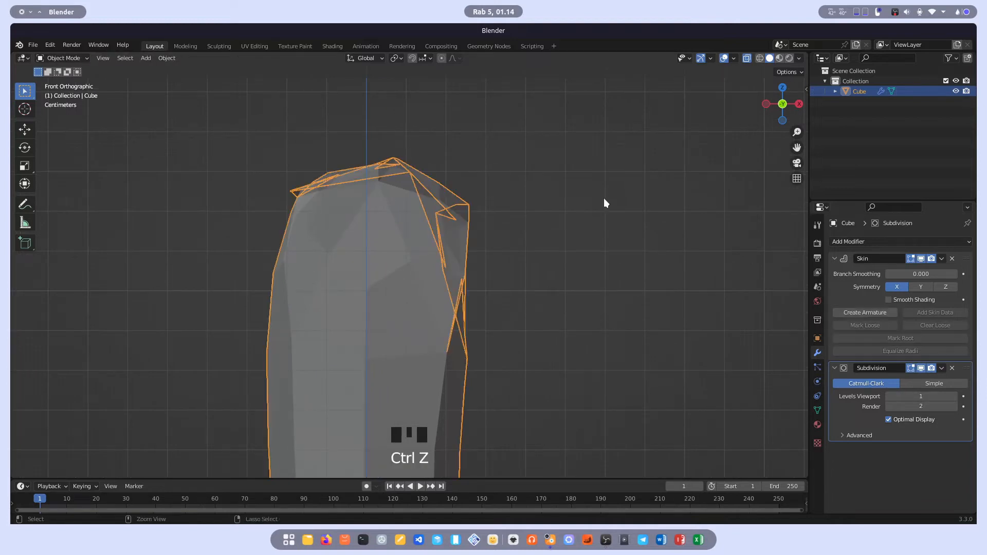
key(Tab)
key(ctrl+z)
key(ctrl+z)
key(ctrl+z)
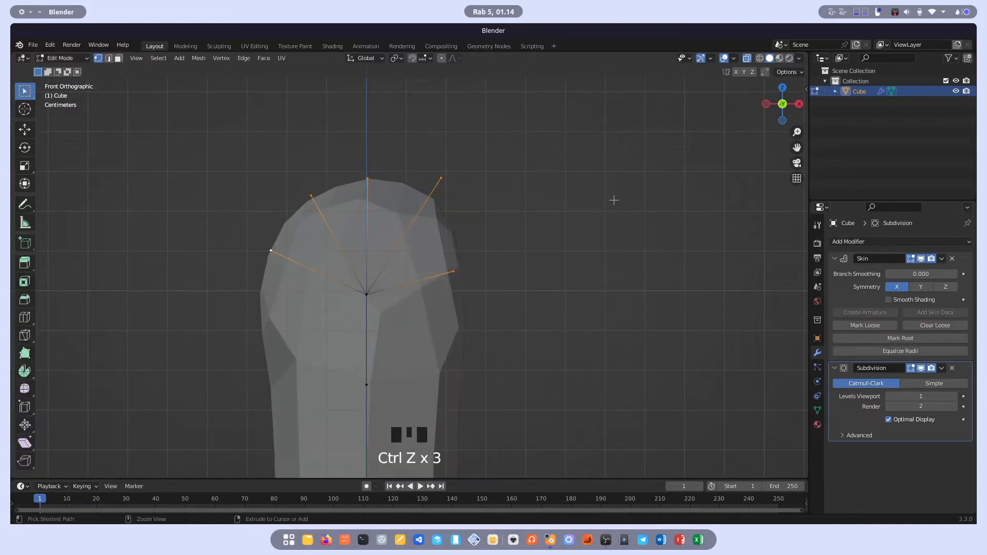
key(Tab)
key(Tab)
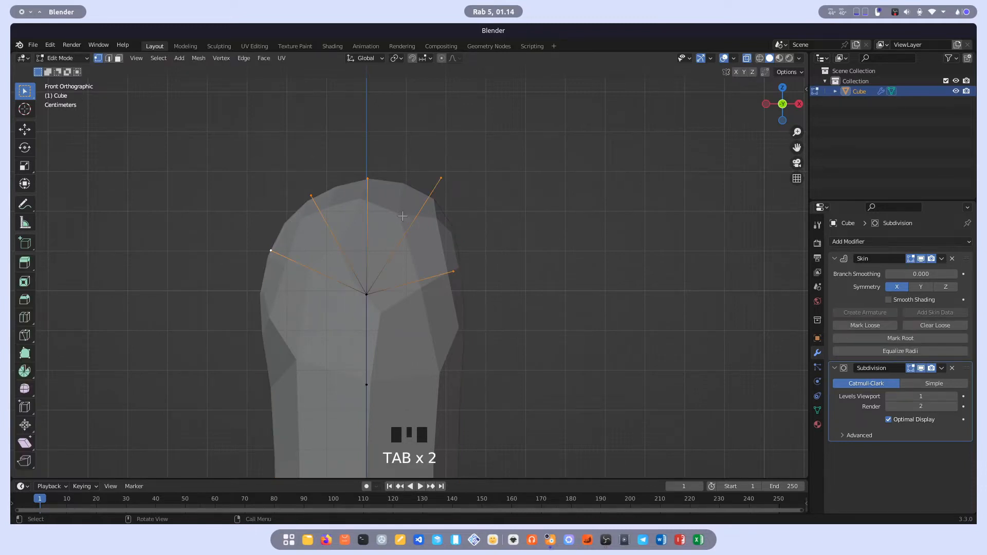
Extrude a long finger upward and slightly outward from the end vertex of the steep right branch
shift+middle_drag(403, 215, 427, 297)
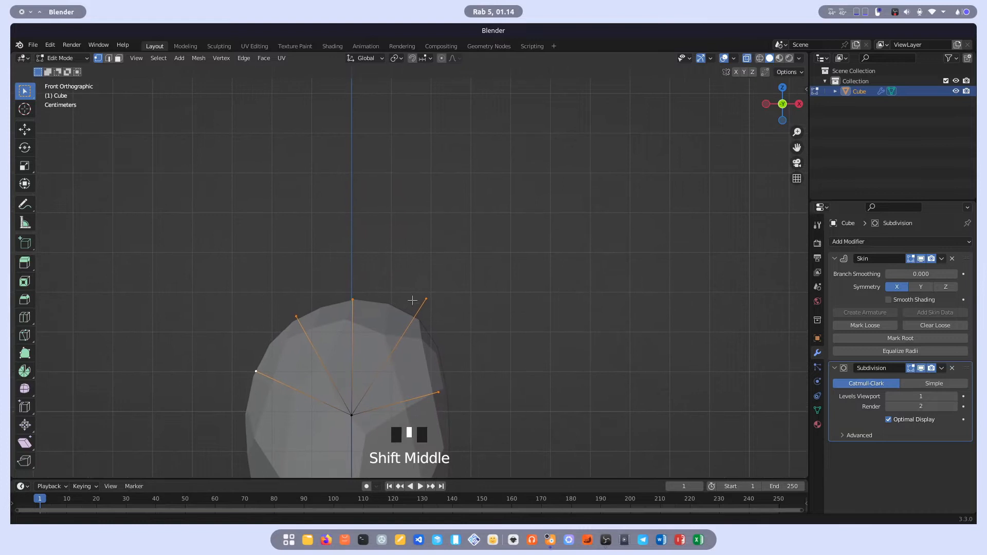
click(426, 297)
key(e)
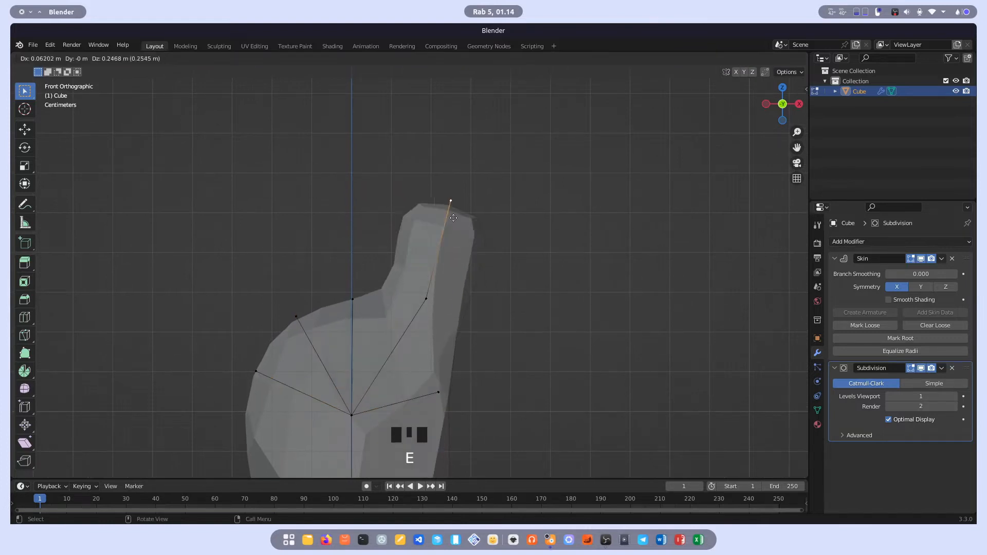
click(468, 116)
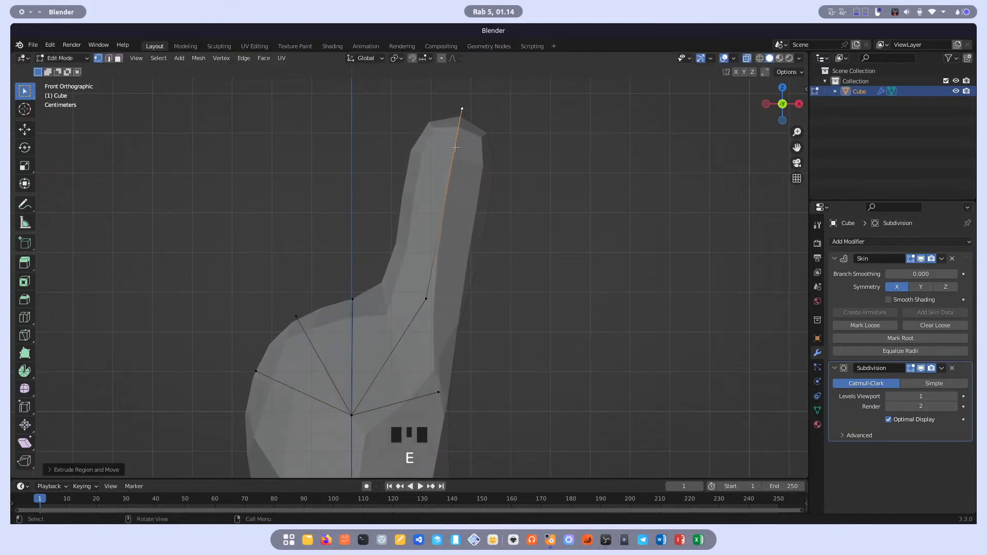
click(352, 305)
key(e)
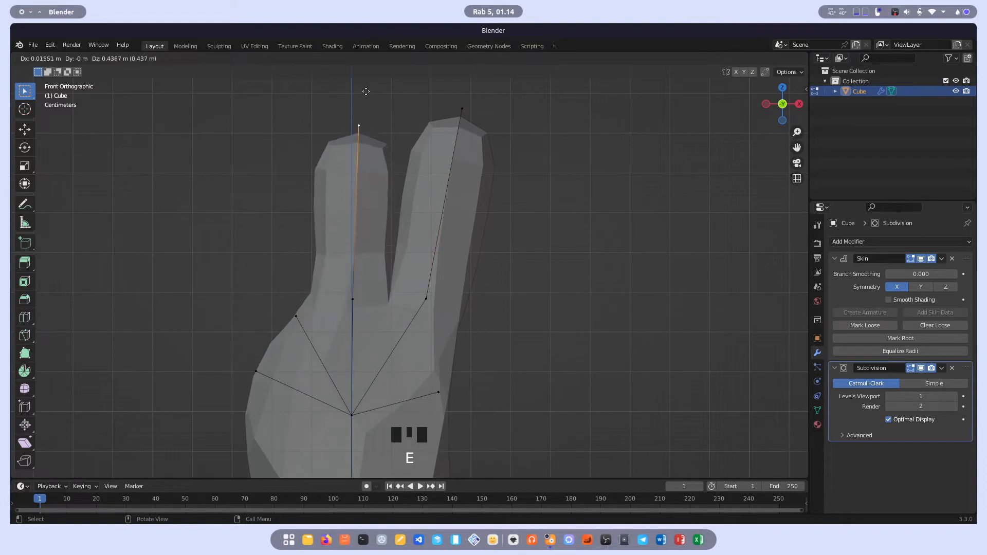
right_click(362, 111)
scroll(362, 112, down, 4)
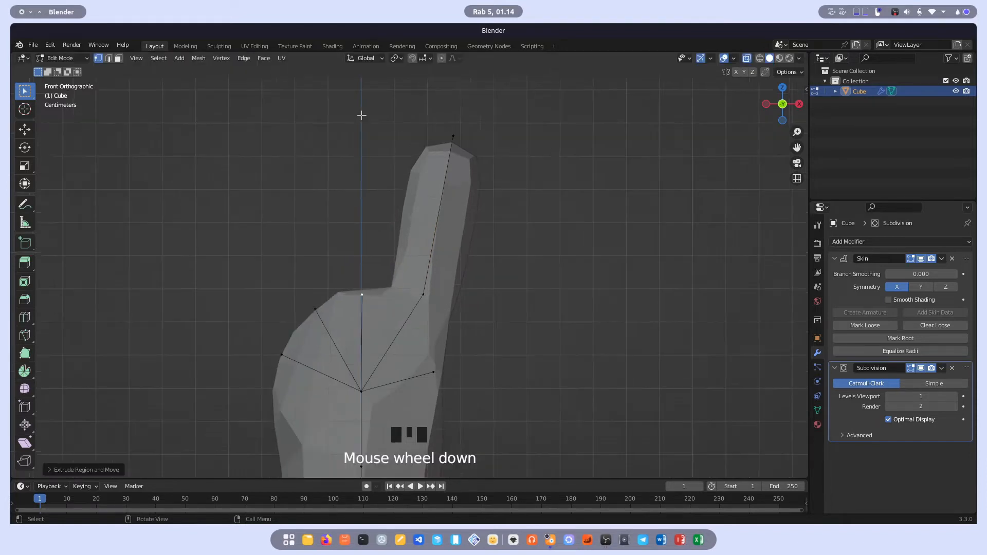
shift+middle_drag(363, 183, 342, 235)
key(e)
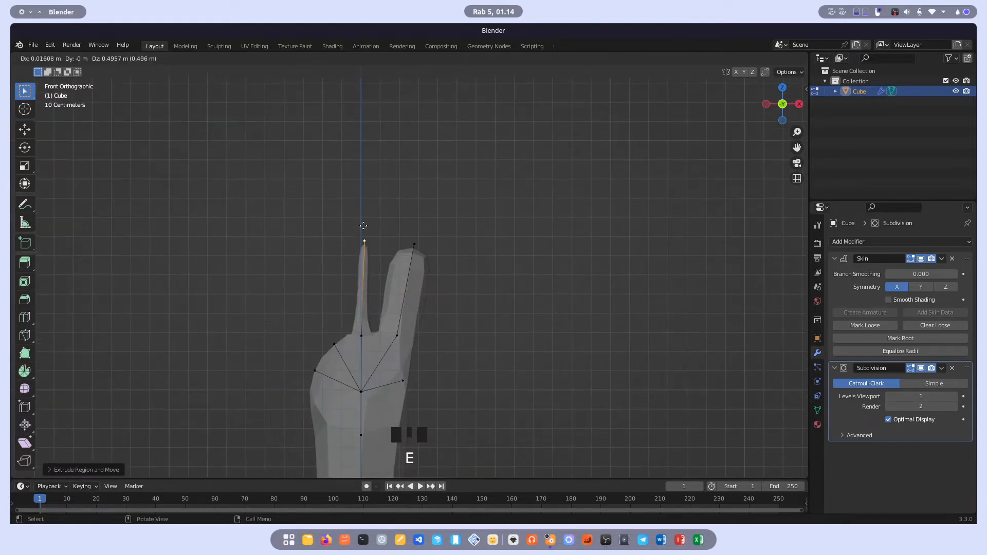
right_click(372, 257)
key(ctrl+z)
key(ctrl+z)
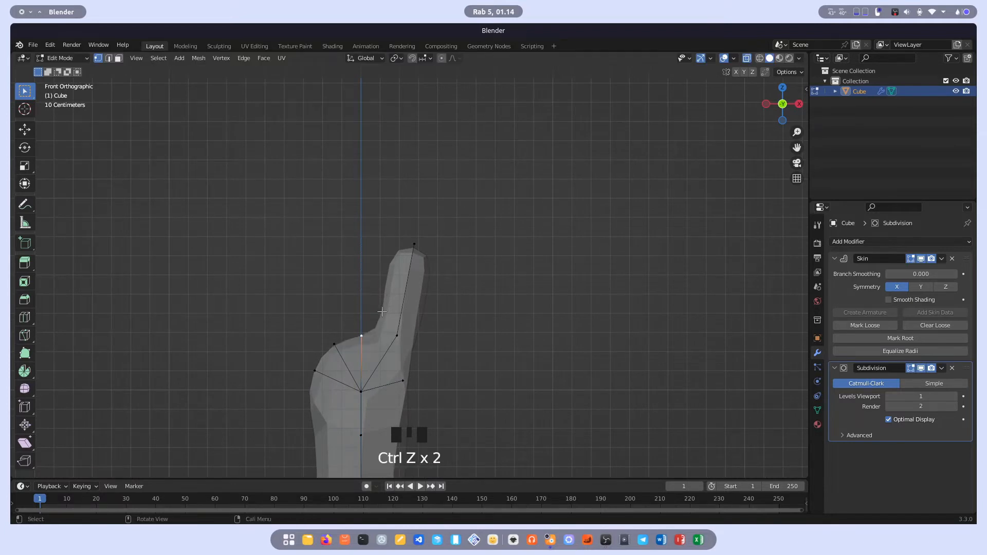
Extrude the middle finger straight up from the central branch end and a finger about 0.53 m long up-left from the steep left branch
scroll(385, 328, up, 3)
key(e)
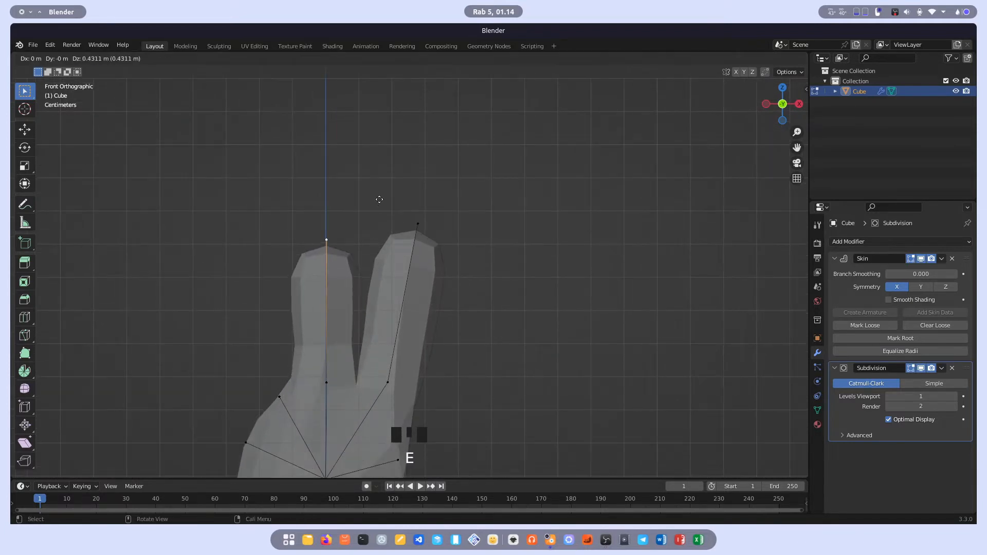
click(380, 163)
shift+middle_drag(284, 403, 380, 307)
click(379, 307)
key(e)
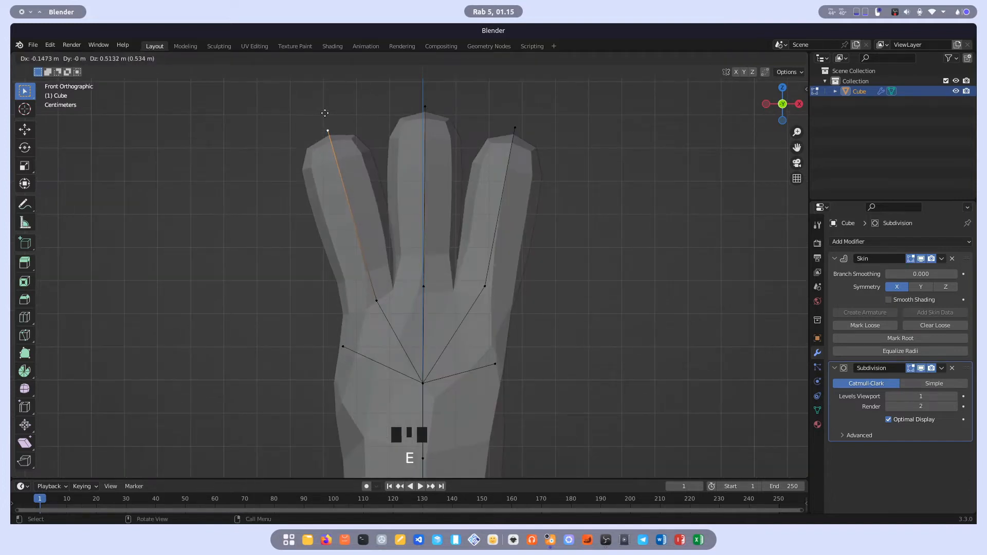
click(323, 111)
Extrude the little finger up-left from the lowest left branch and the thumb outward and slightly upward from the lowest right branch
click(343, 346)
key(e)
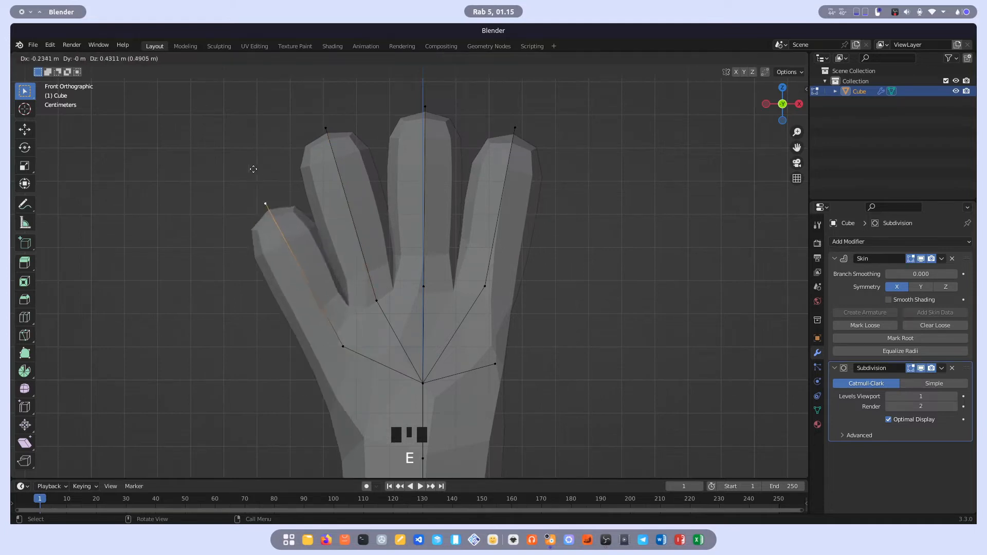
click(246, 190)
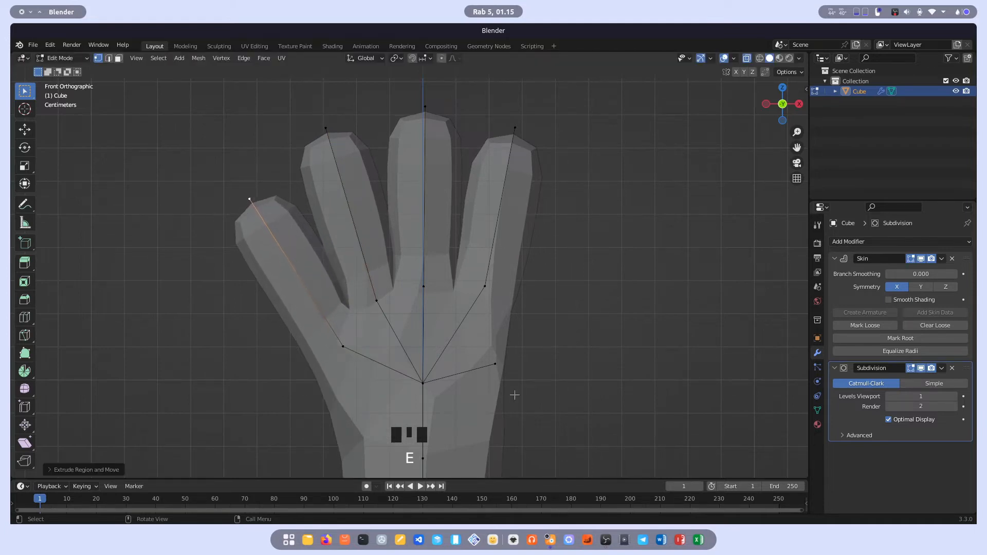
click(497, 365)
key(e)
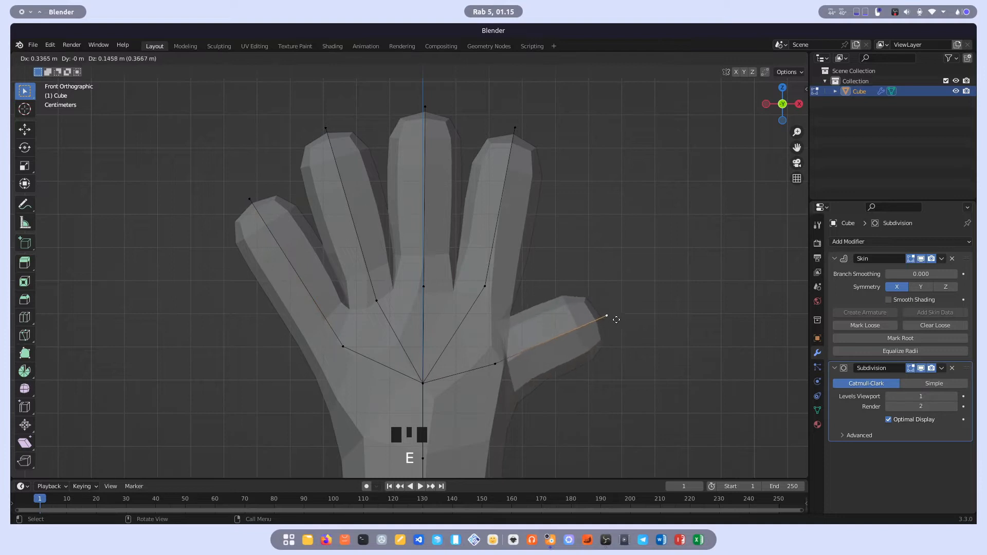
click(622, 323)
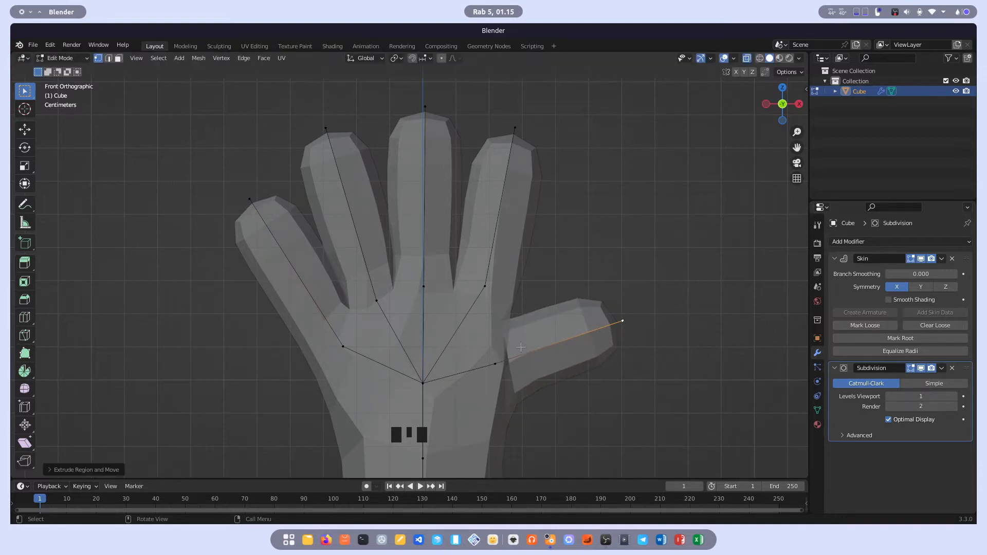
Move the vertex at the thumb's base slightly outward, away from the palm
shift+middle_drag(522, 346, 458, 305)
scroll(484, 271, up, 3)
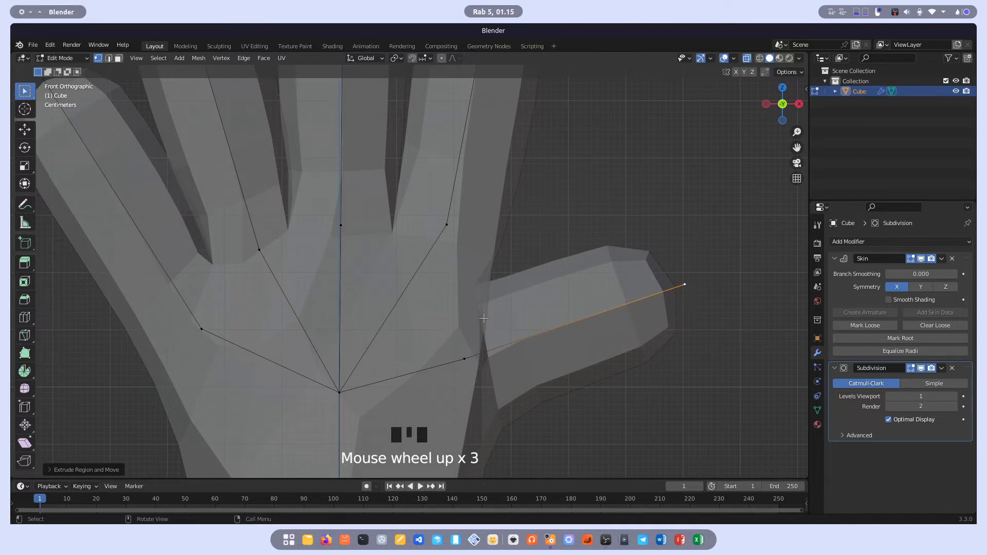
key(Tab)
scroll(485, 326, down, 3)
key(Tab)
shift+middle_drag(485, 326, 441, 340)
click(433, 346)
key(g)
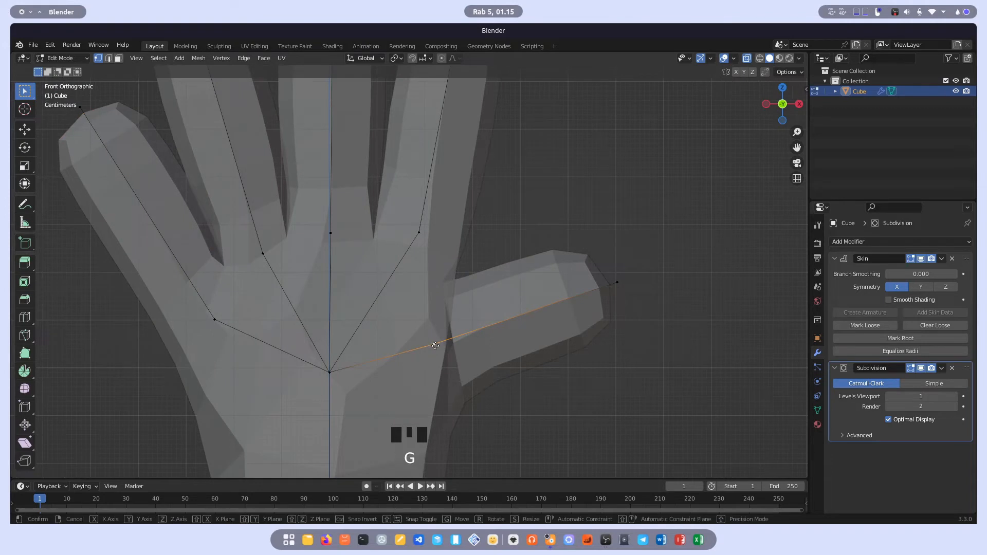
click(455, 344)
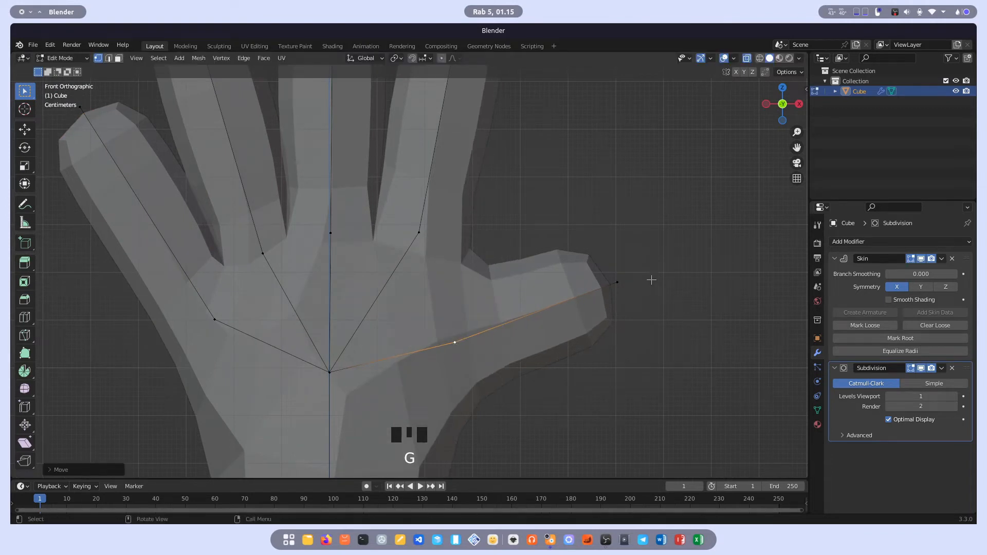
Move the thumb's tip vertex slightly upward and outward
click(617, 282)
key(g)
click(628, 262)
scroll(513, 237, down, 5)
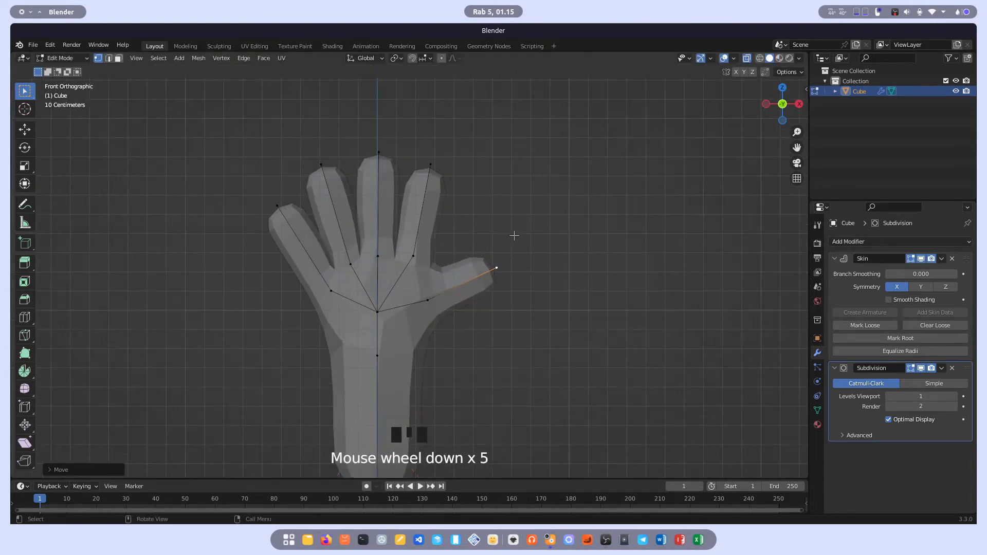
Nudge the middle finger's tip vertex slightly upward
scroll(458, 215, up, 2)
shift+middle_drag(441, 195, 436, 268)
click(361, 169)
key(g)
Scale down the skin radius at all five fingertip vertices to about 0.76
shift+click(278, 191)
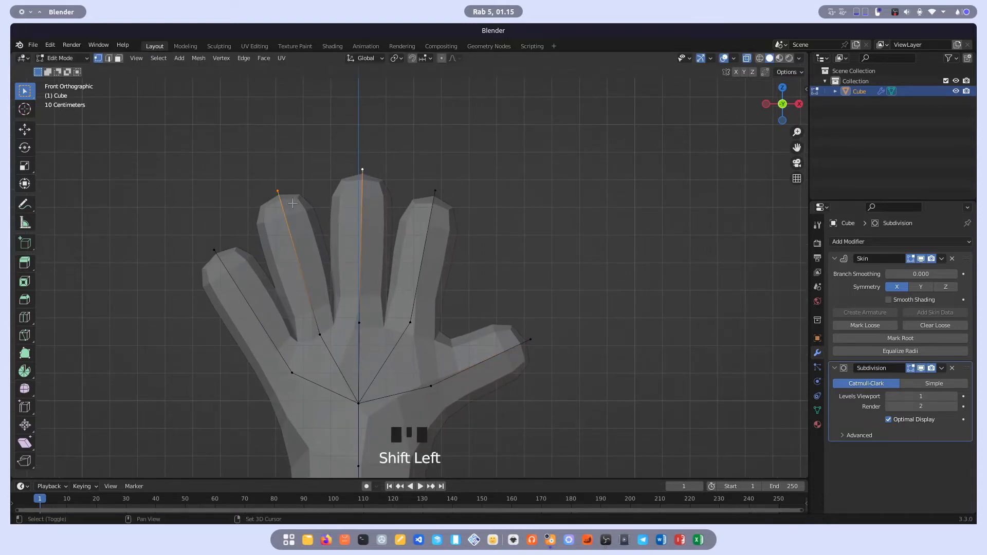
shift+click(437, 185)
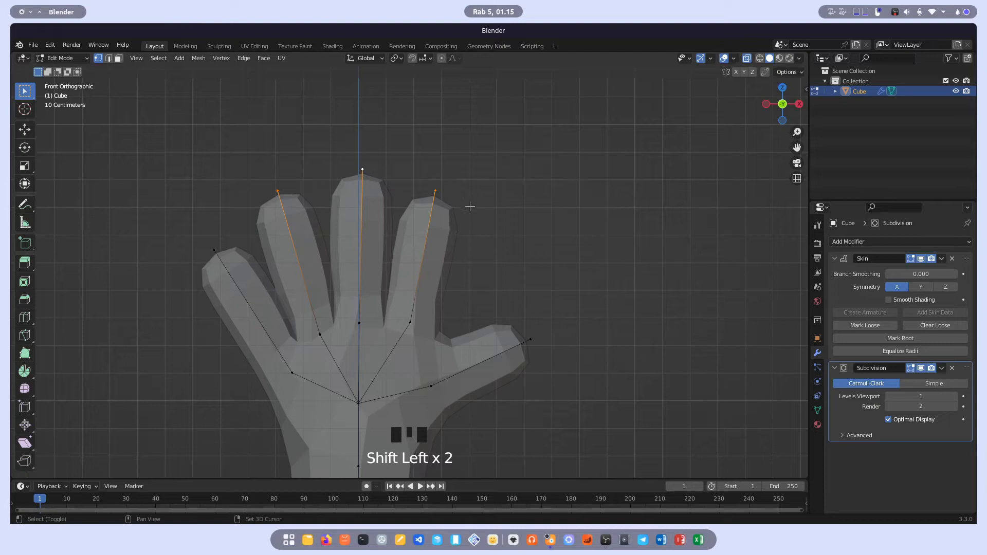
shift+drag(200, 220, 230, 258)
shift+drag(514, 288, 581, 368)
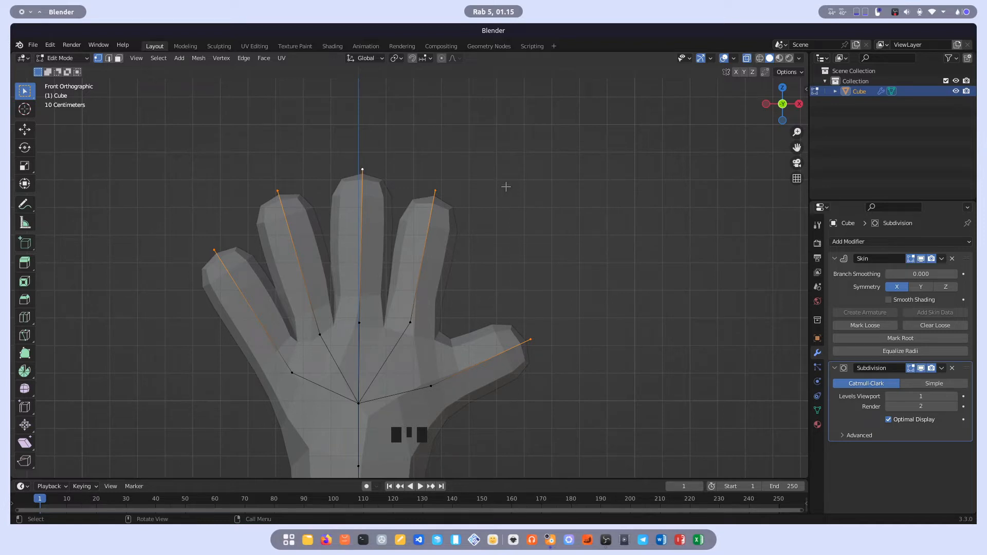
key(ctrl+a)
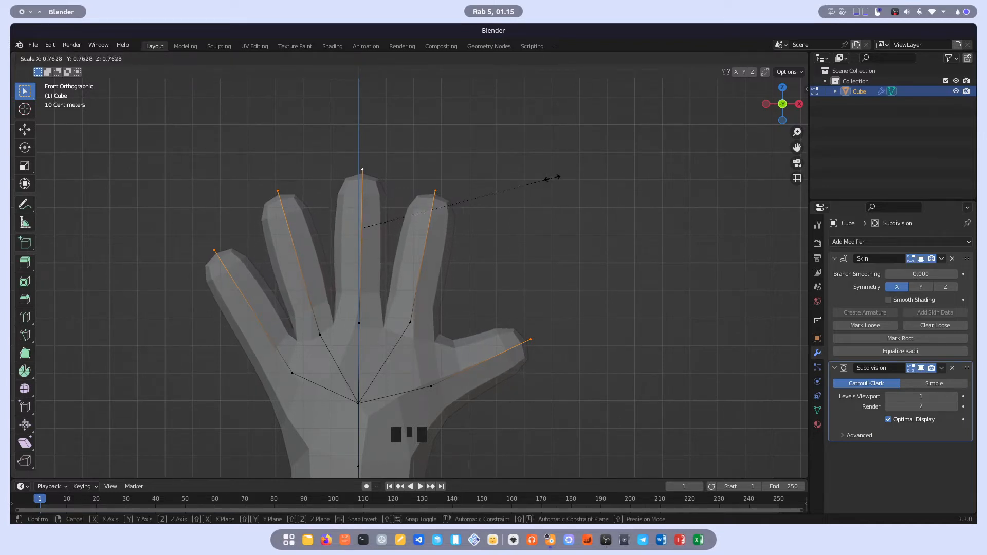
click(552, 178)
key(Tab)
scroll(551, 177, down, 7)
scroll(431, 335, up, 1)
scroll(432, 339, up, 1)
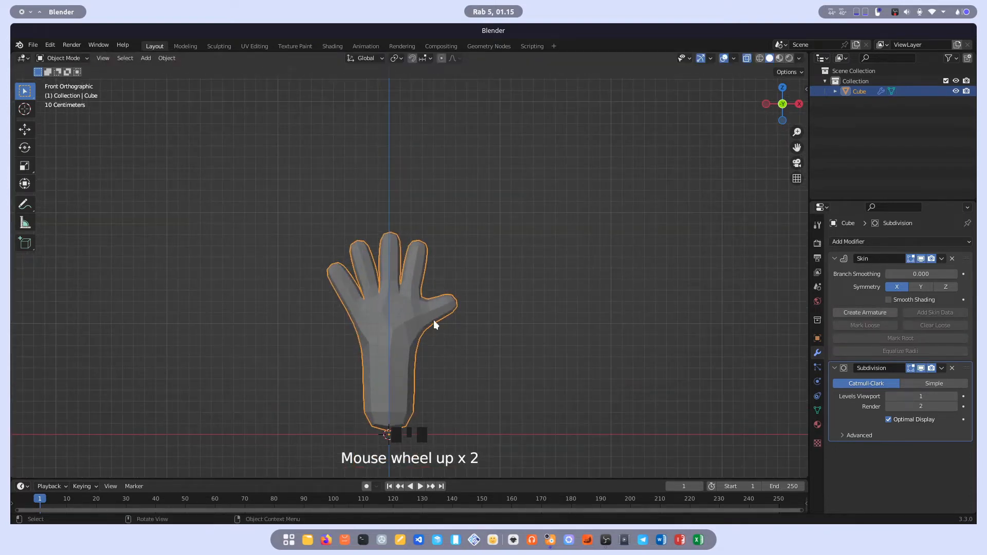
Try bending the middle finger forward in the right side view by moving its tip vertex about 0.73 m forward and down
key(Tab)
shift+middle_drag(434, 320, 435, 290)
scroll(435, 291, up, 3)
scroll(461, 227, up, 1)
shift+middle_drag(460, 226, 429, 260)
scroll(448, 291, up, 3)
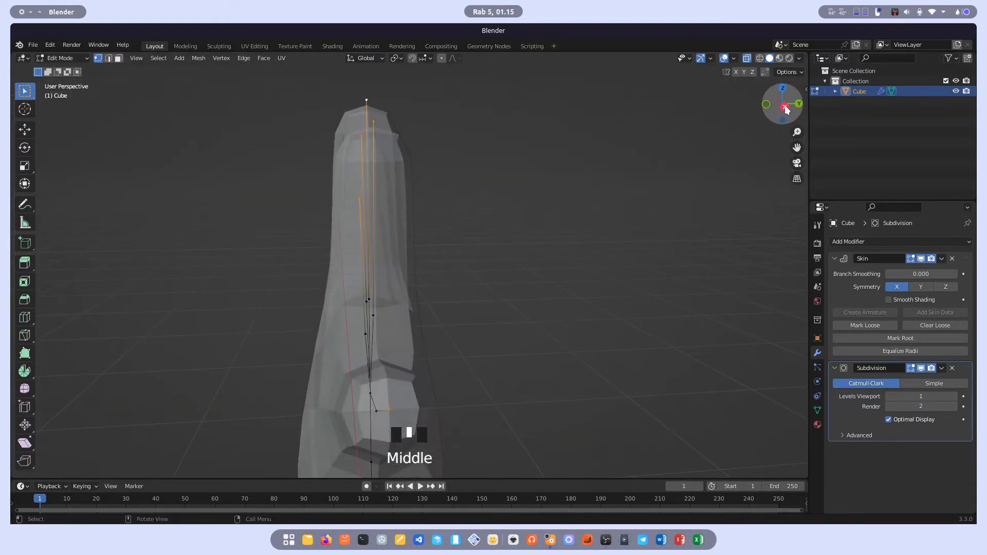
click(785, 107)
shift+middle_drag(480, 167, 468, 198)
click(359, 120)
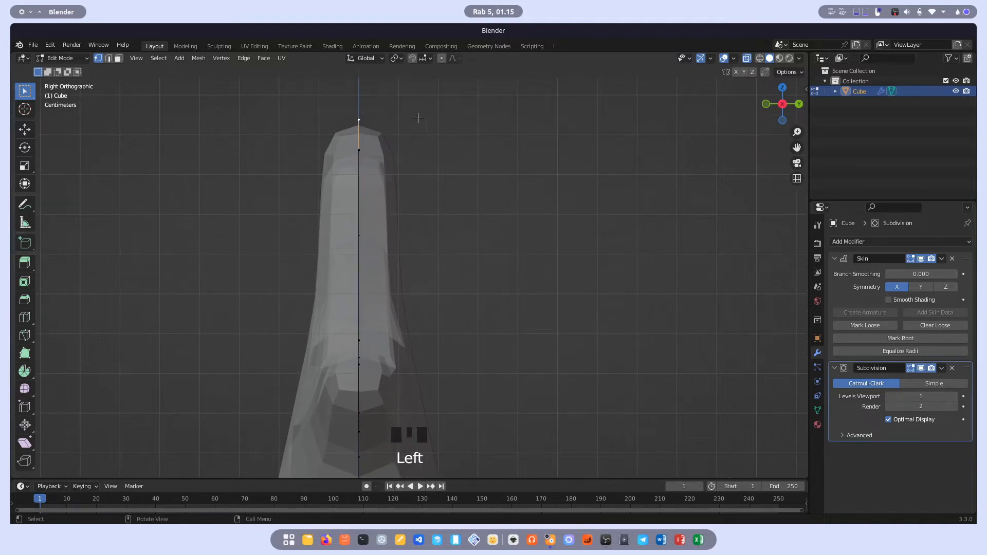
key(g)
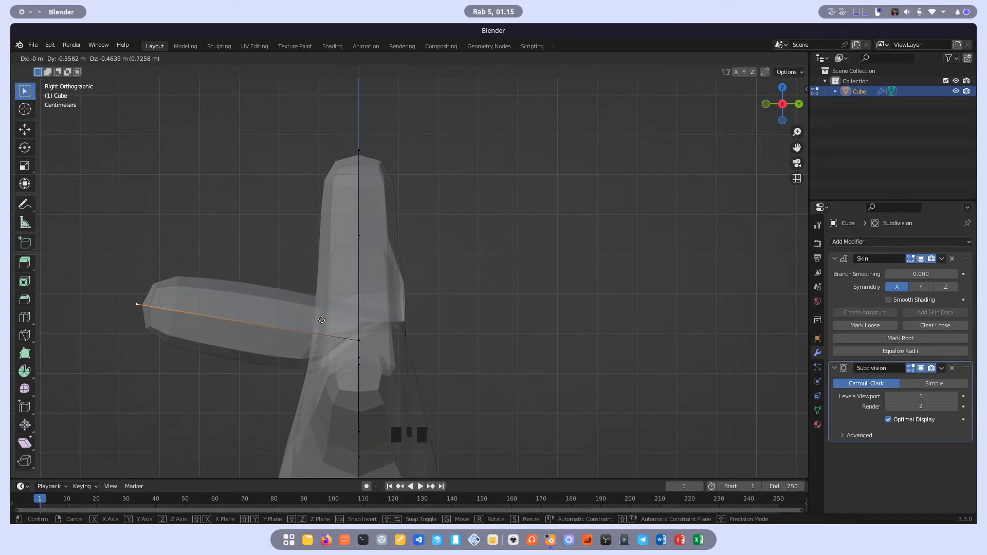
click(322, 320)
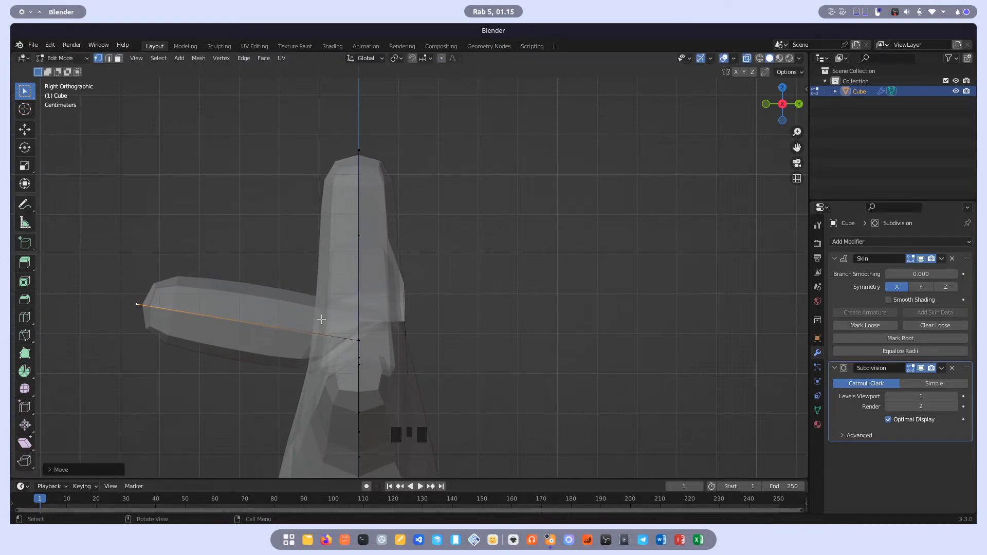
click(254, 319)
Undo the forward move of the middle fingertip
key(ctrl+z)
key(ctrl+z)
key(ctrl+z)
key(ctrl+z)
Try subdividing the edges of the four long fingers in edge select mode from the front view
middle_drag(289, 302, 520, 288)
scroll(465, 293, down, 3)
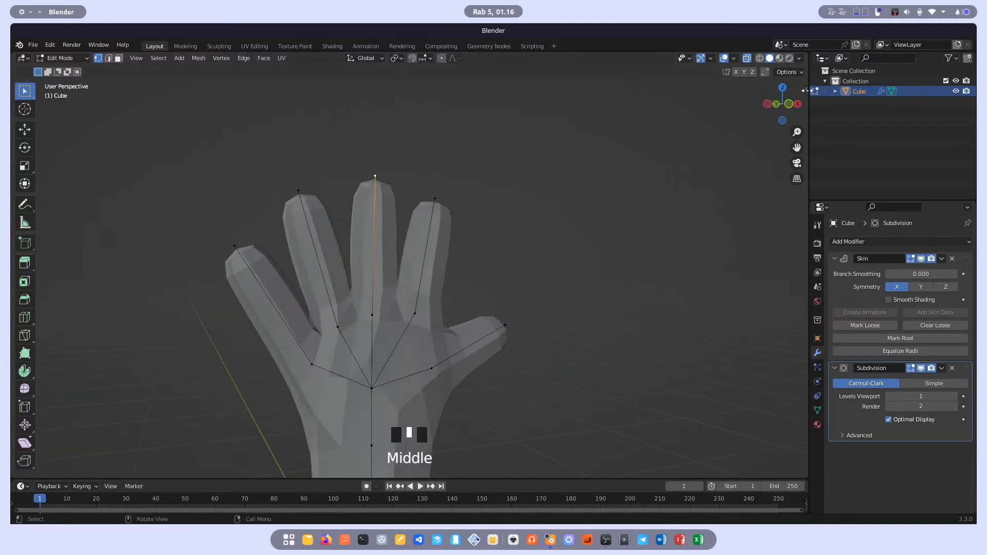
click(783, 105)
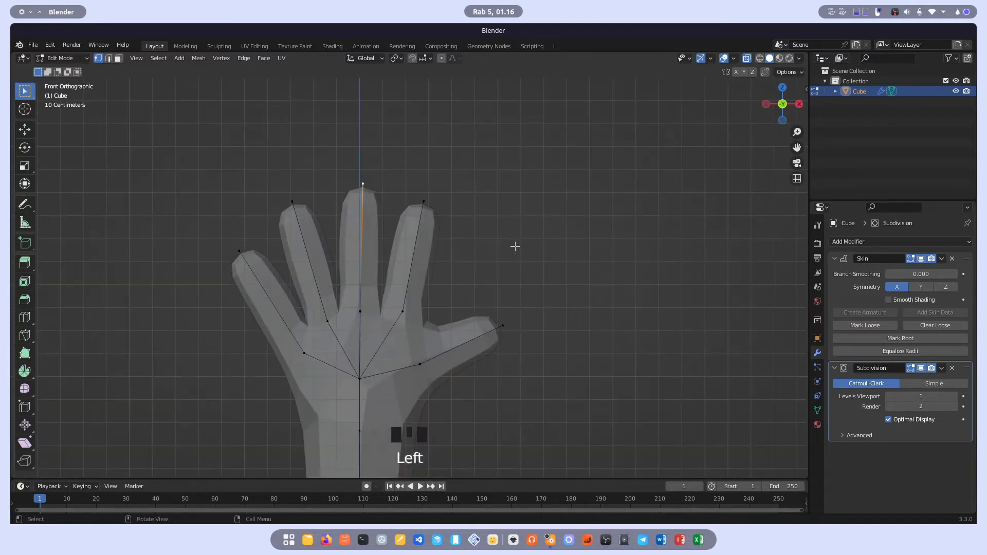
click(417, 253)
click(109, 58)
click(368, 225)
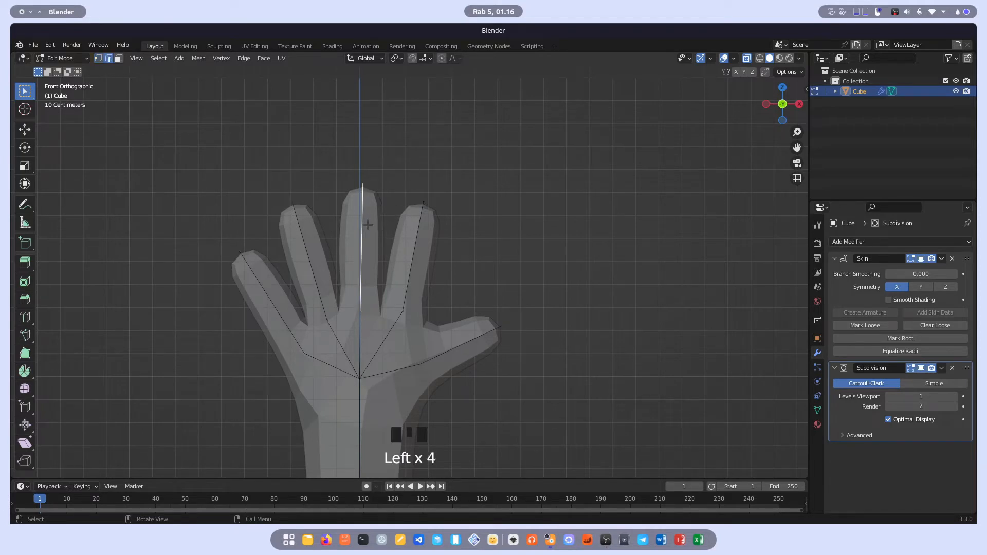
shift+click(418, 237)
shift+click(309, 260)
shift+click(270, 299)
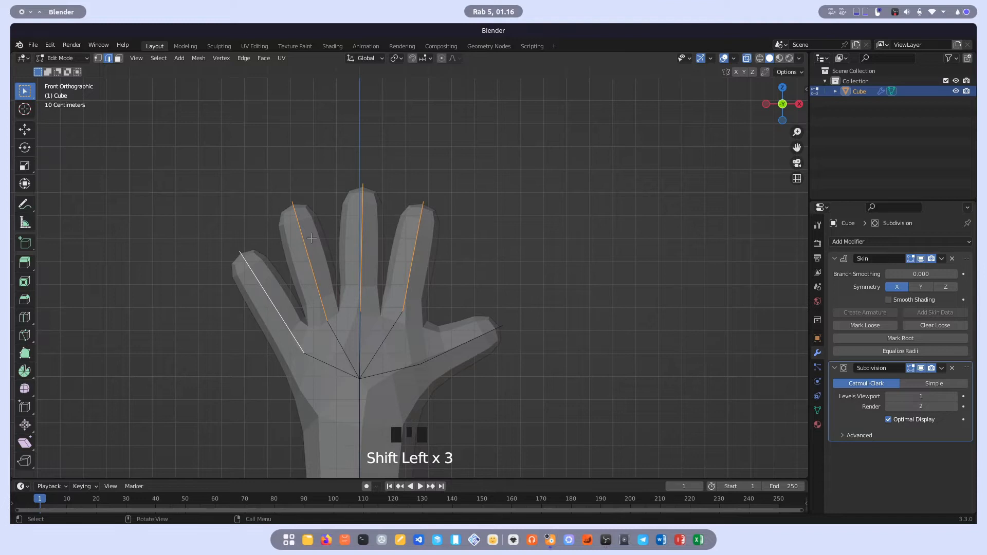
scroll(379, 214, up, 1)
right_click(345, 204)
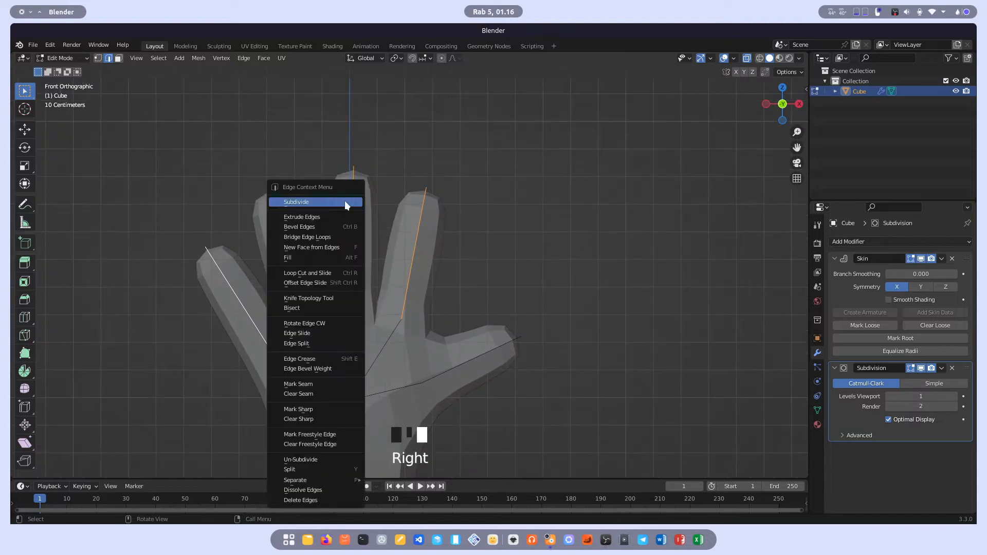
click(316, 203)
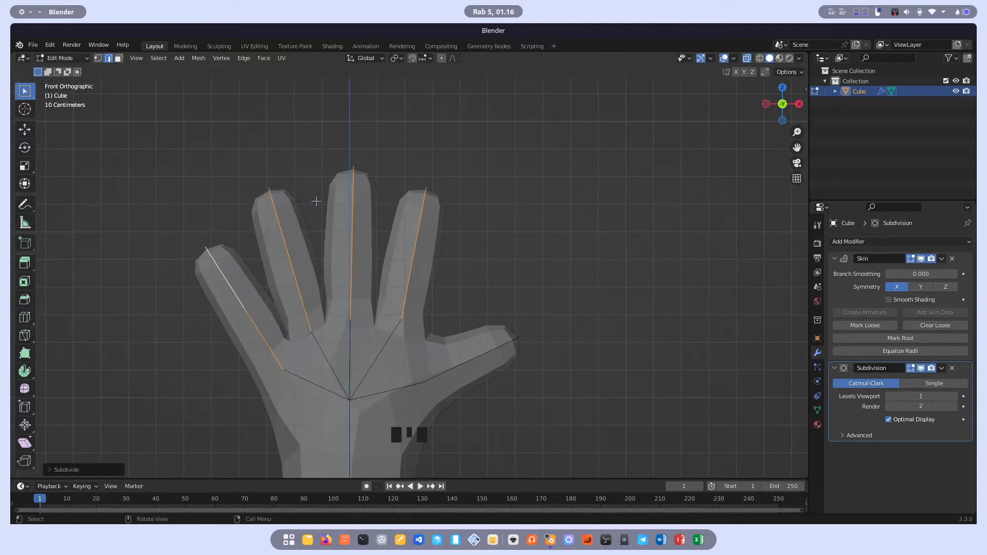
key(ctrl+z)
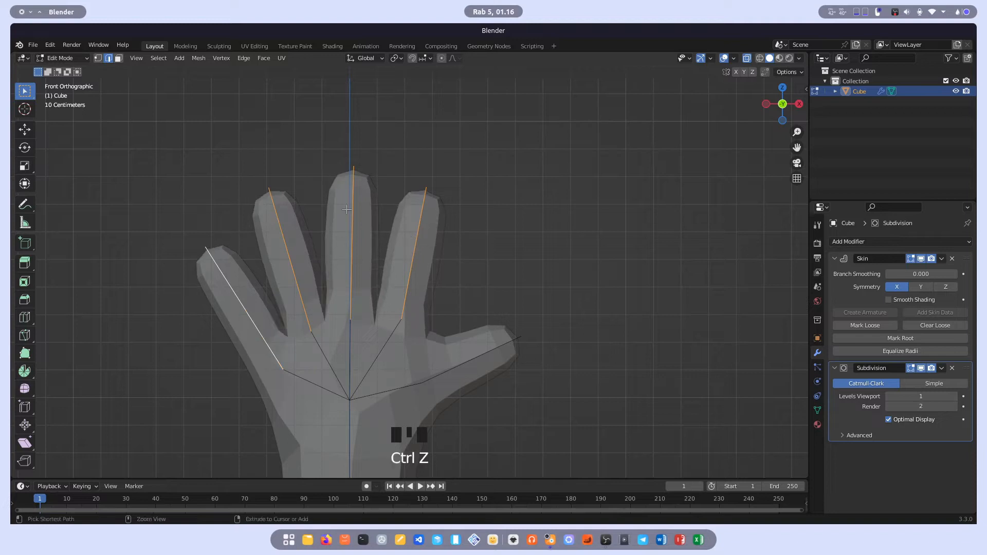
Subdivide the four long fingers in vertex select mode, using the tip and base vertices of each finger
click(99, 57)
click(254, 167)
click(269, 188)
shift+click(353, 166)
shift+click(426, 187)
shift+drag(429, 333, 308, 287)
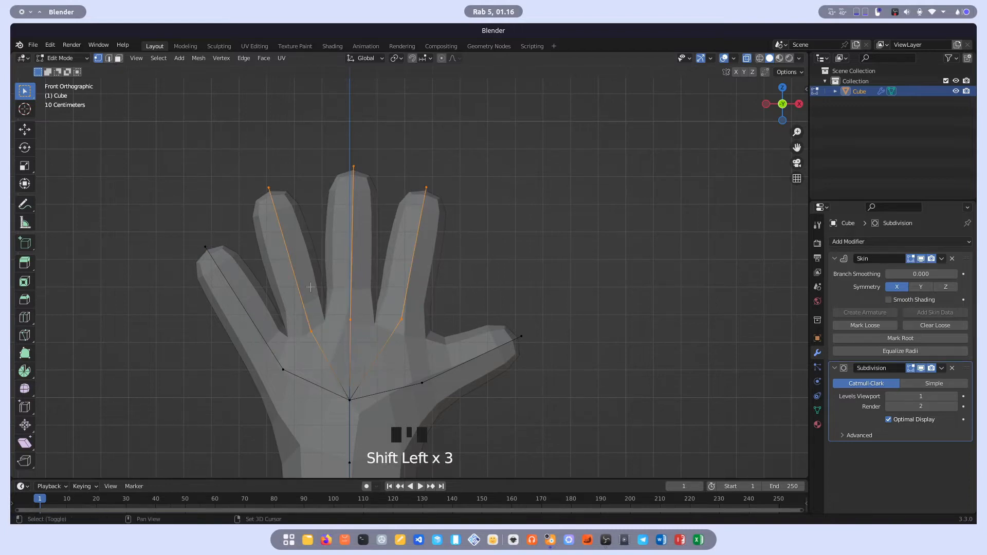
shift+drag(255, 344, 299, 385)
shift+drag(211, 253, 177, 232)
right_click(338, 188)
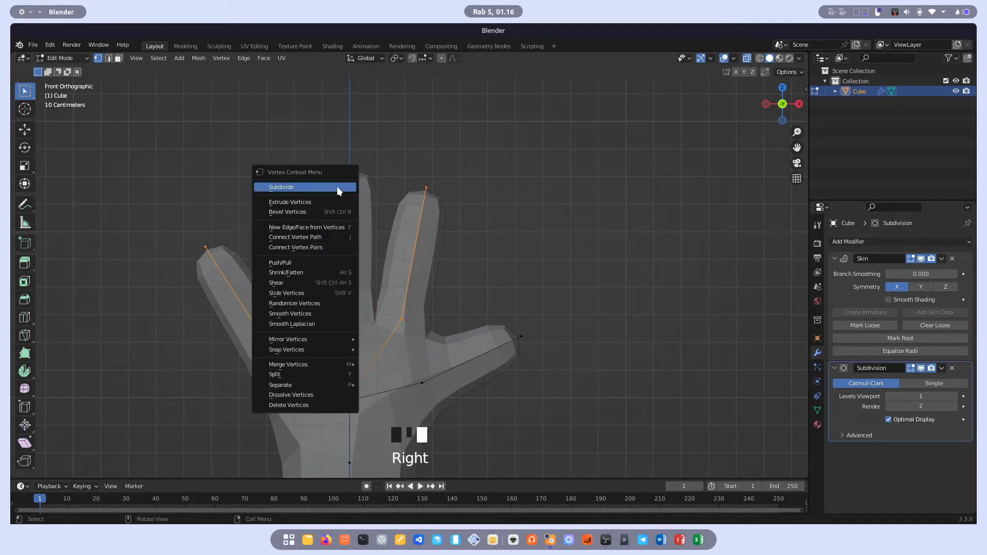
click(338, 188)
scroll(252, 335, up, 2)
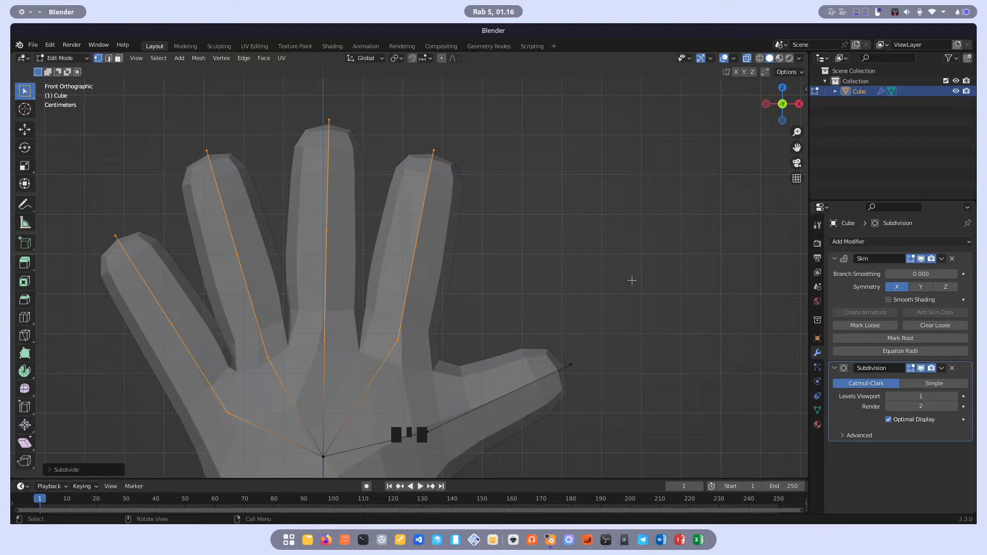
Set the number of cuts for the four fingers' subdivision to 2
click(60, 469)
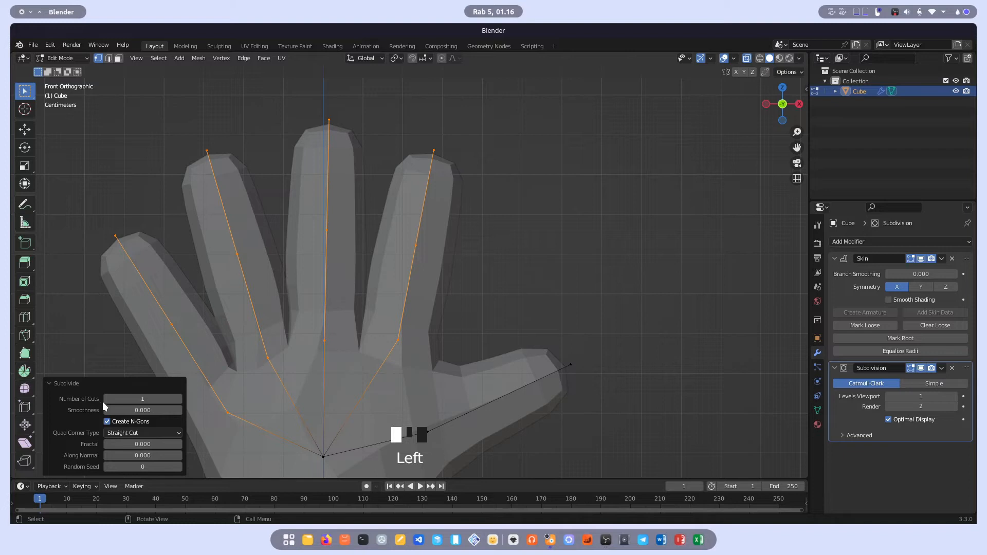
click(178, 400)
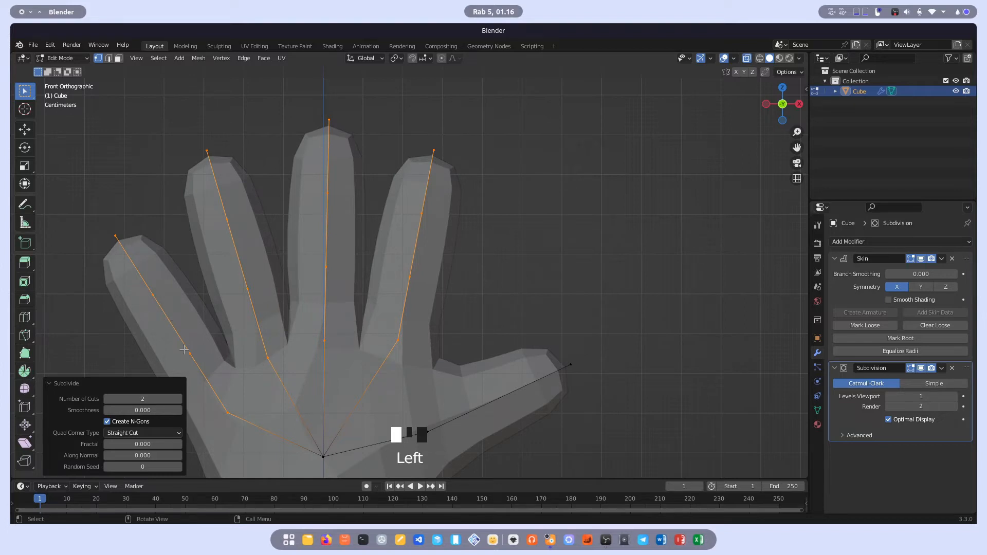
scroll(421, 260, down, 3)
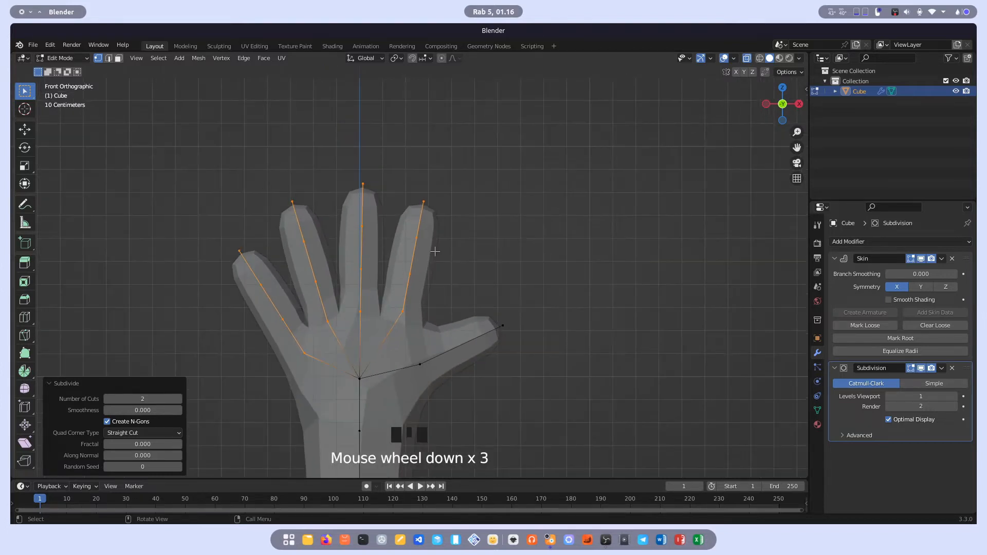
Subdivide the thumb between its base and tip vertices with one cut, and select the new middle vertex
scroll(425, 247, up, 2)
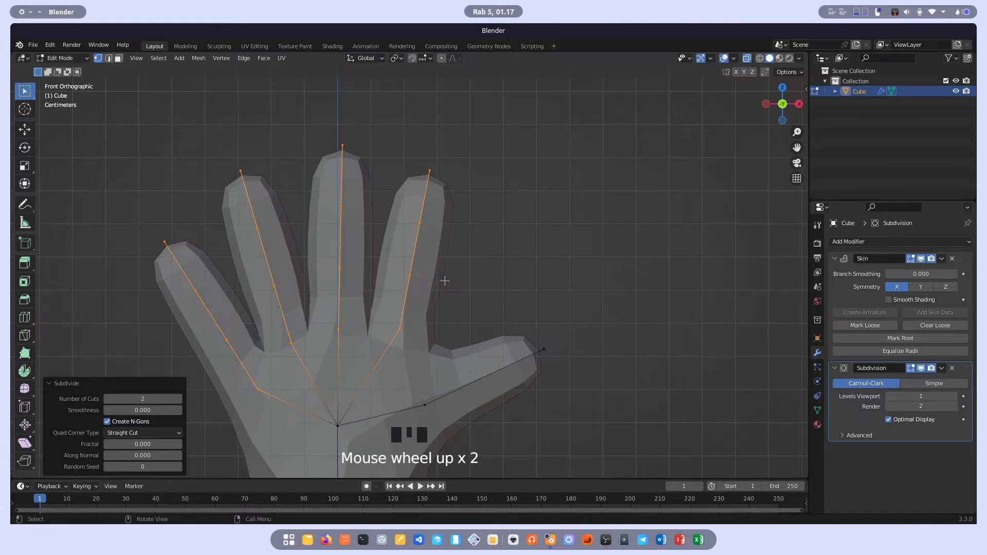
shift+middle_drag(562, 397, 489, 306)
scroll(483, 314, up, 1)
click(502, 271)
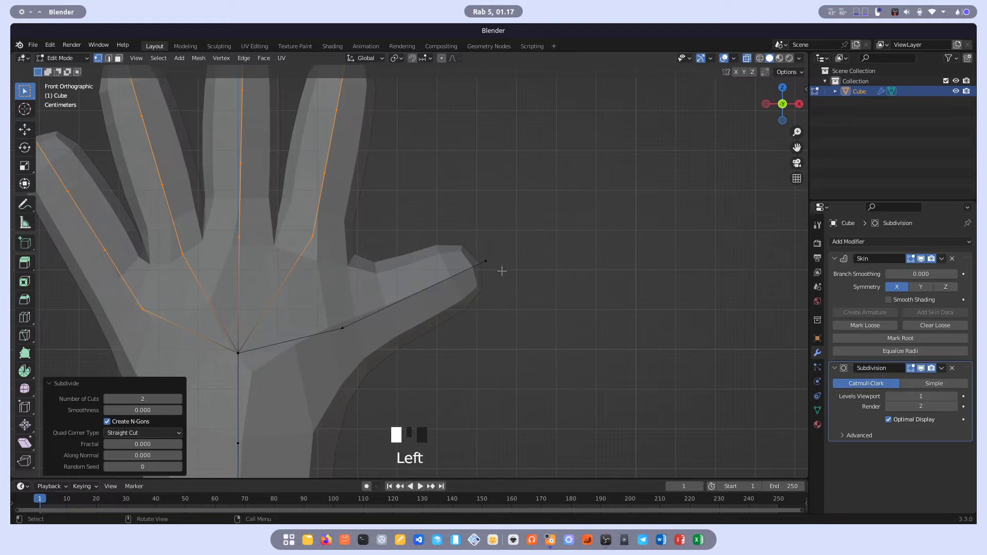
shift+drag(412, 379, 337, 321)
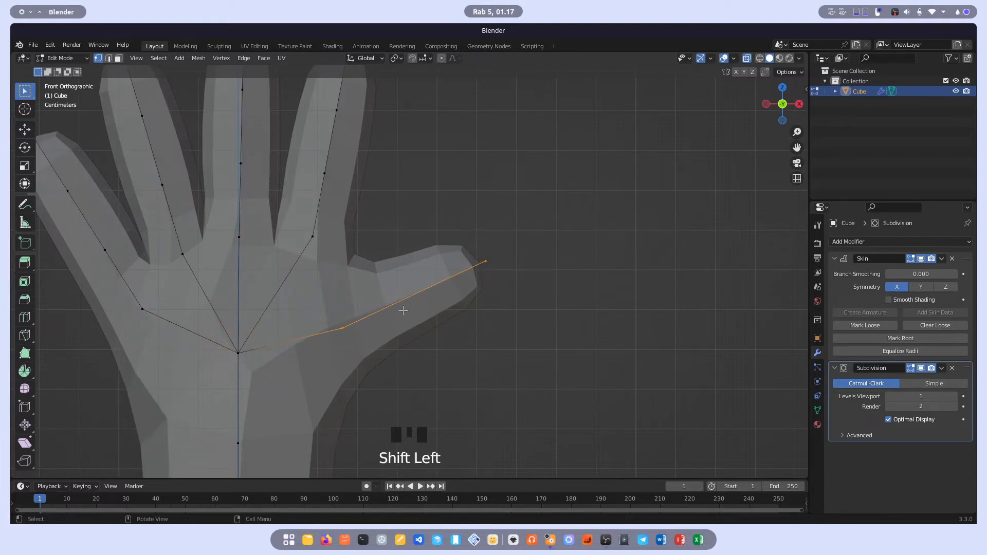
right_click(370, 292)
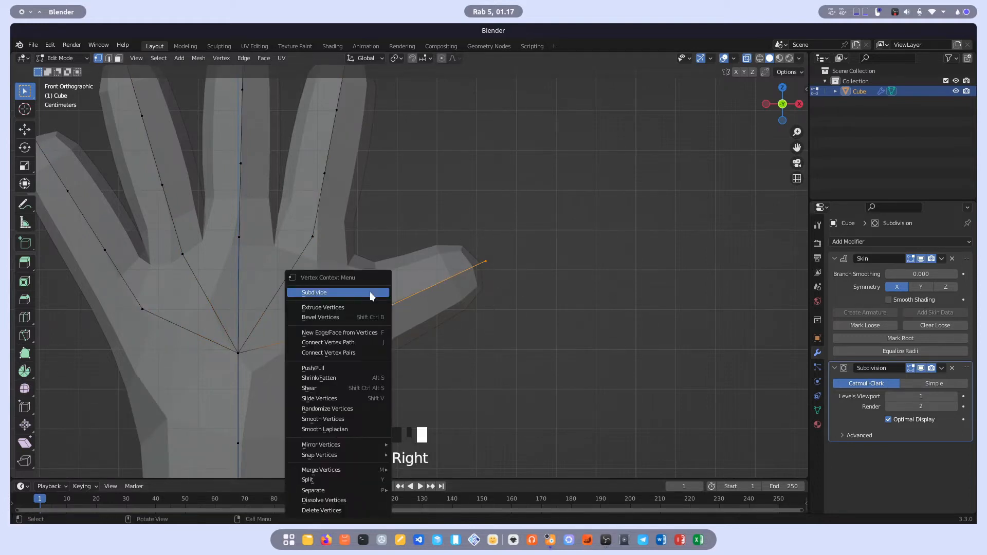
click(348, 291)
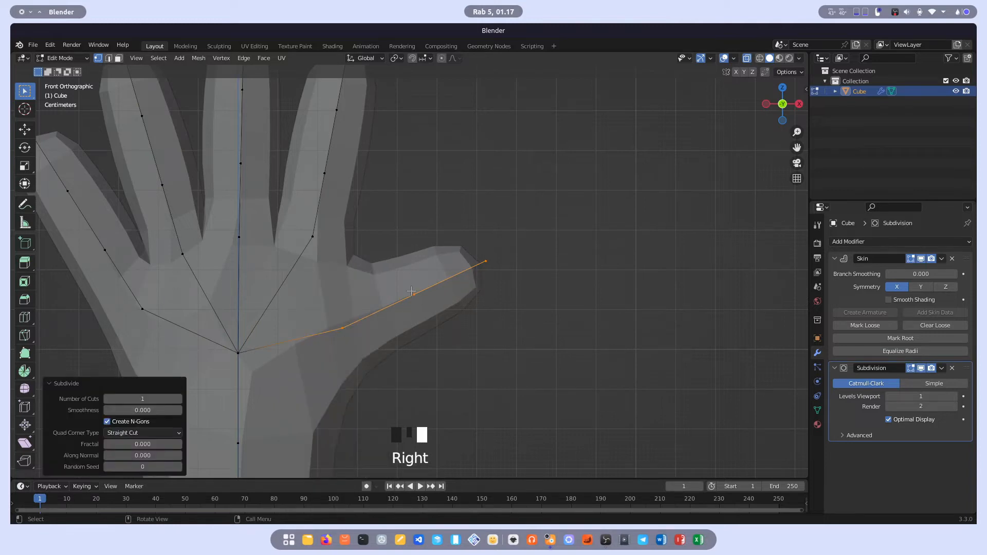
click(422, 295)
scroll(435, 285, down, 4)
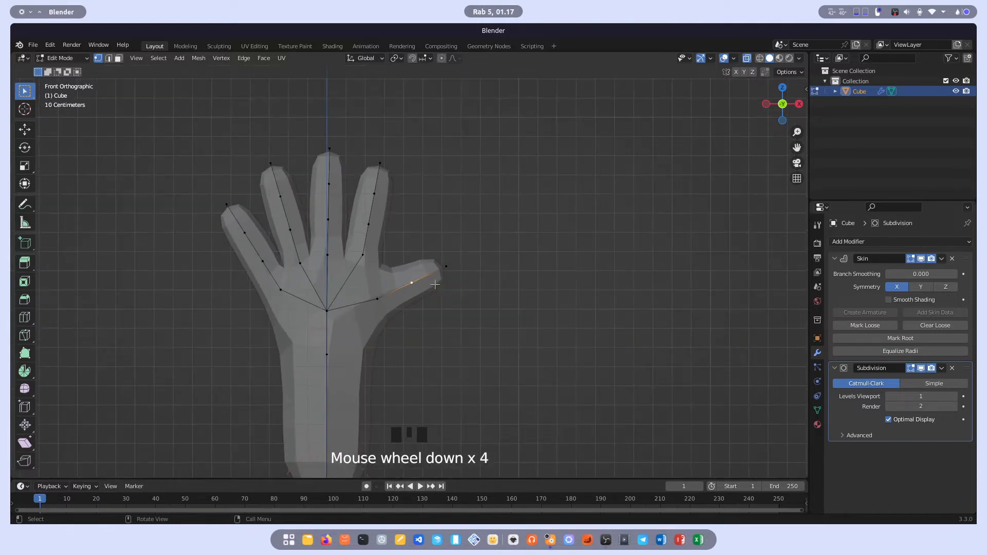
Return to Object Mode and examine the overall shape of the hand
key(Tab)
scroll(426, 309, down, 5)
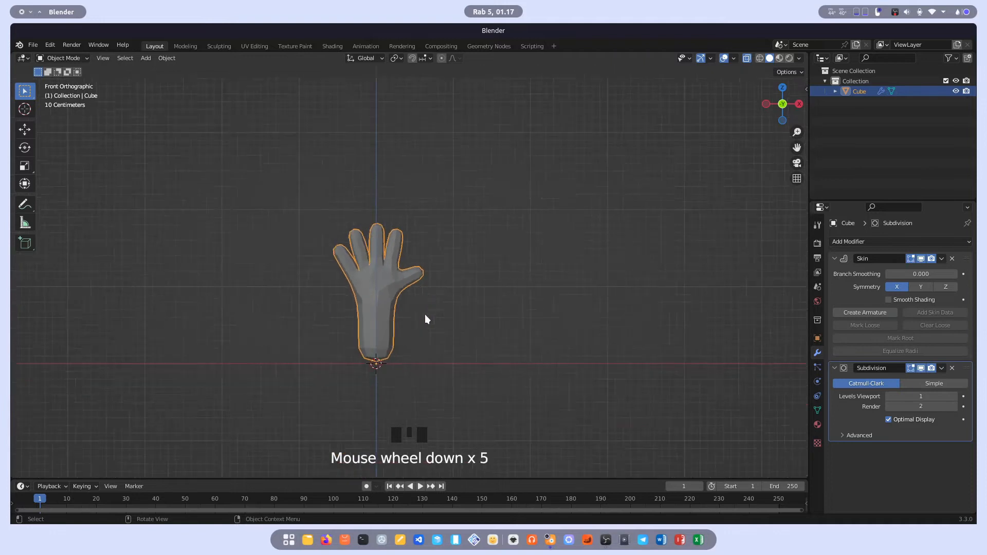
scroll(407, 283, up, 2)
scroll(387, 270, up, 5)
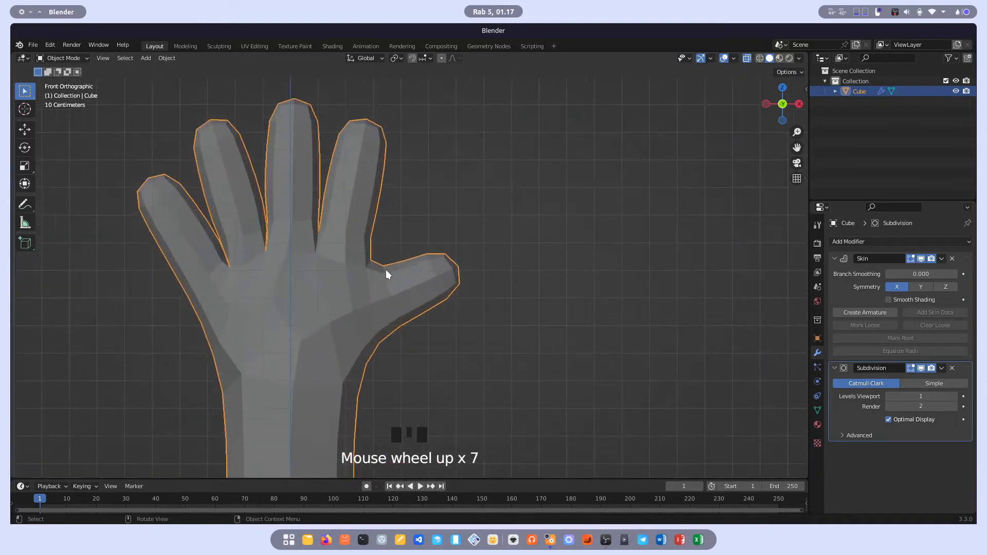
scroll(383, 271, down, 4)
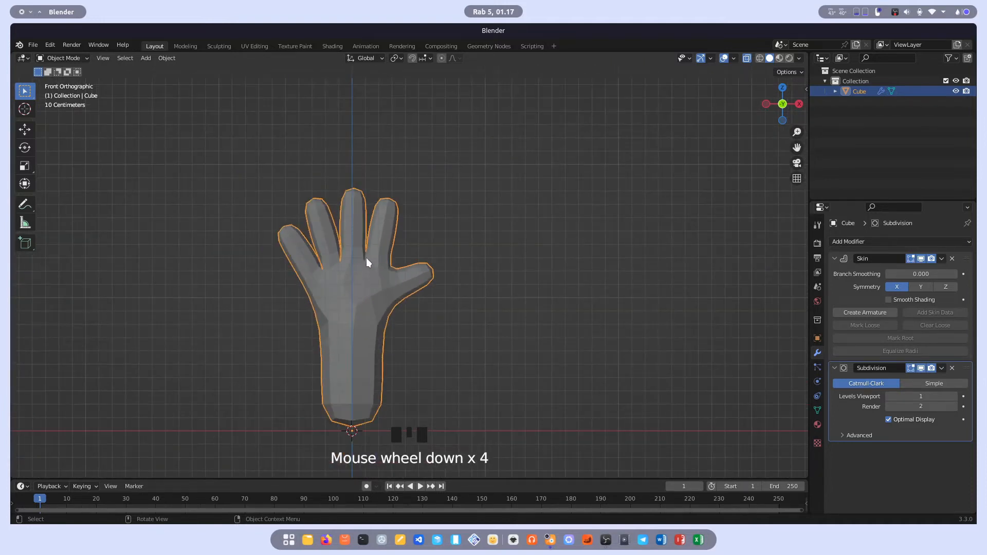
Apply the Skin modifier to the hand, inspect its mesh in Edit Mode, and return to Object Mode
click(944, 258)
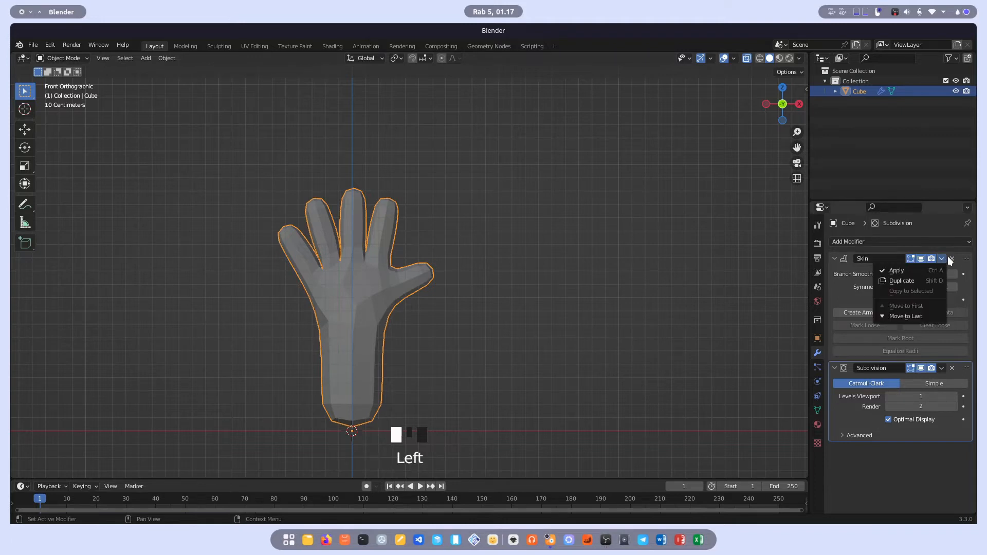
click(905, 270)
key(Tab)
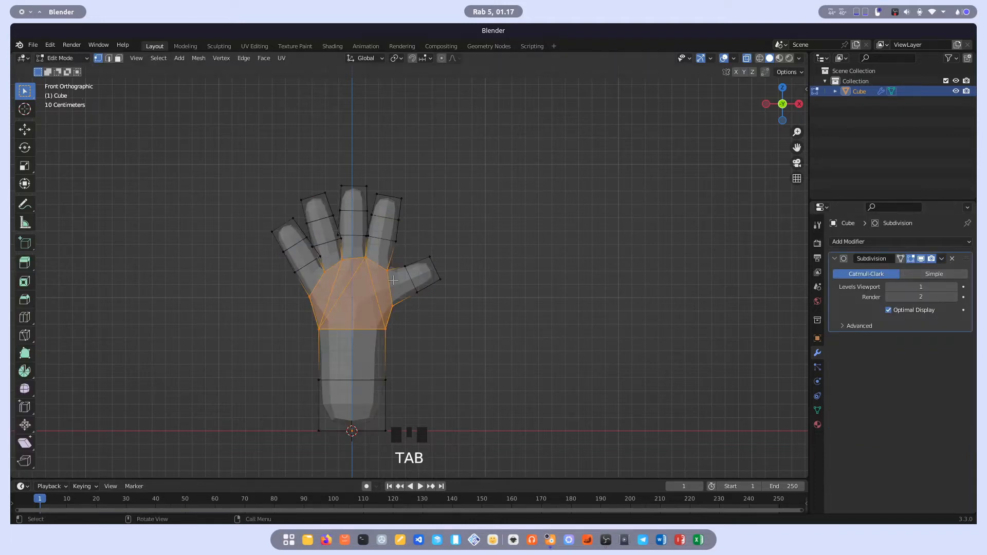
scroll(393, 280, up, 3)
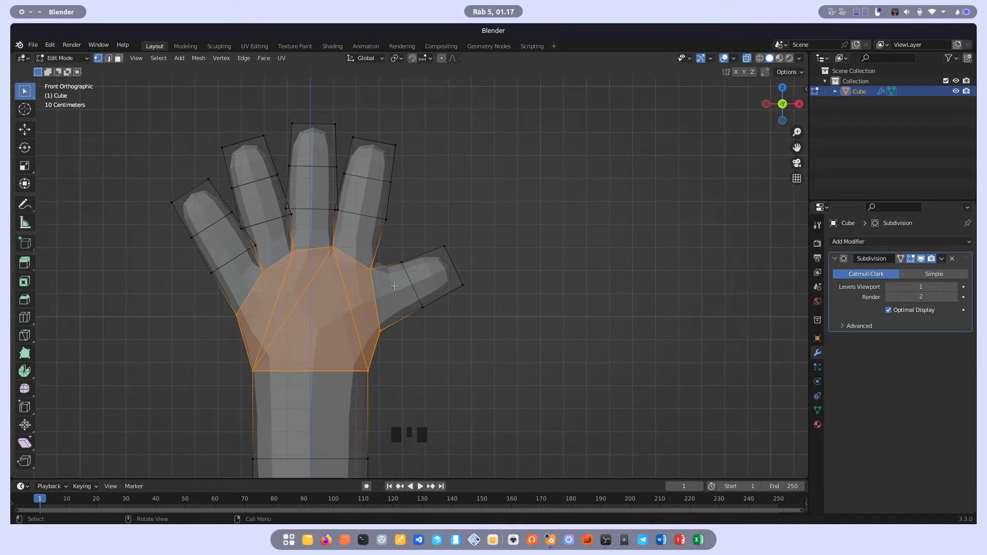
key(Tab)
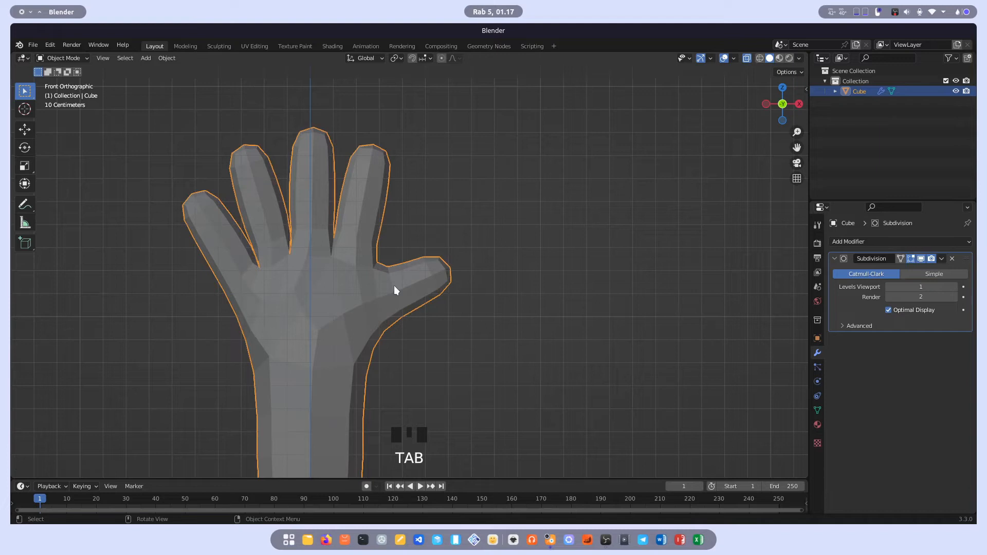
shift+middle_drag(393, 288, 438, 254)
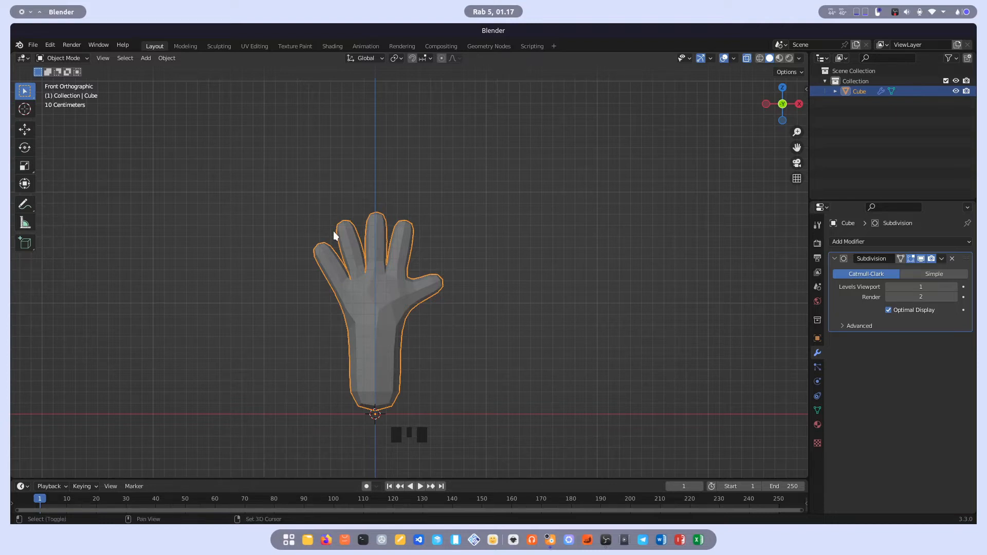
Deselect the hand and add a cylinder mesh at the world origin with the default dimensions
key(shift+a)
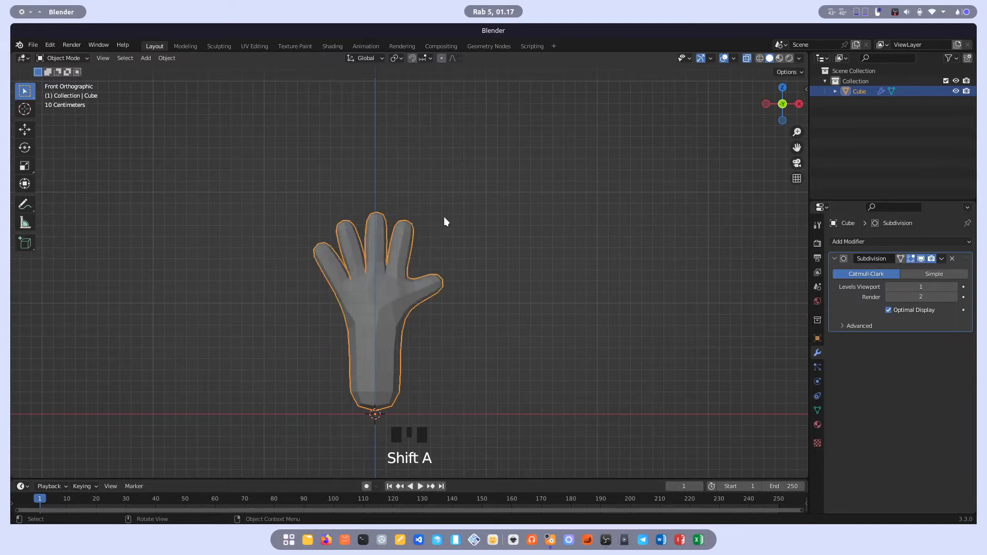
click(386, 245)
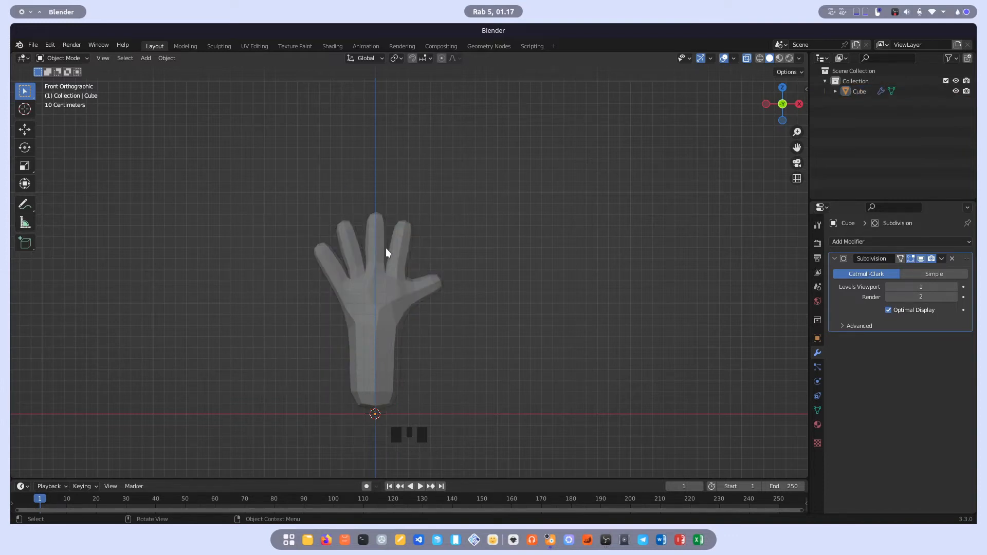
key(shift+a)
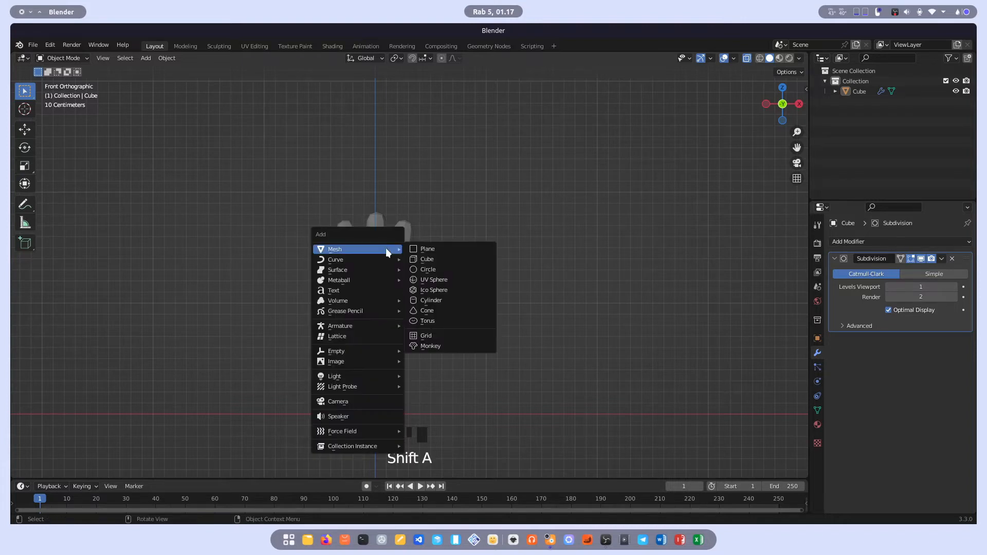
click(437, 302)
scroll(588, 365, down, 4)
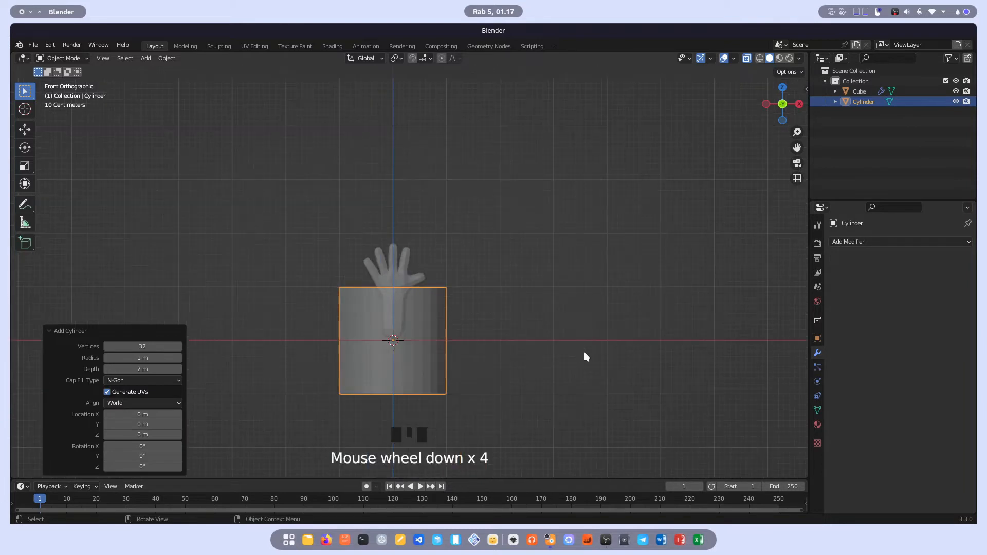
Turn off X-ray display and scale the cylinder uniformly down to about 0.452
scroll(603, 372, up, 2)
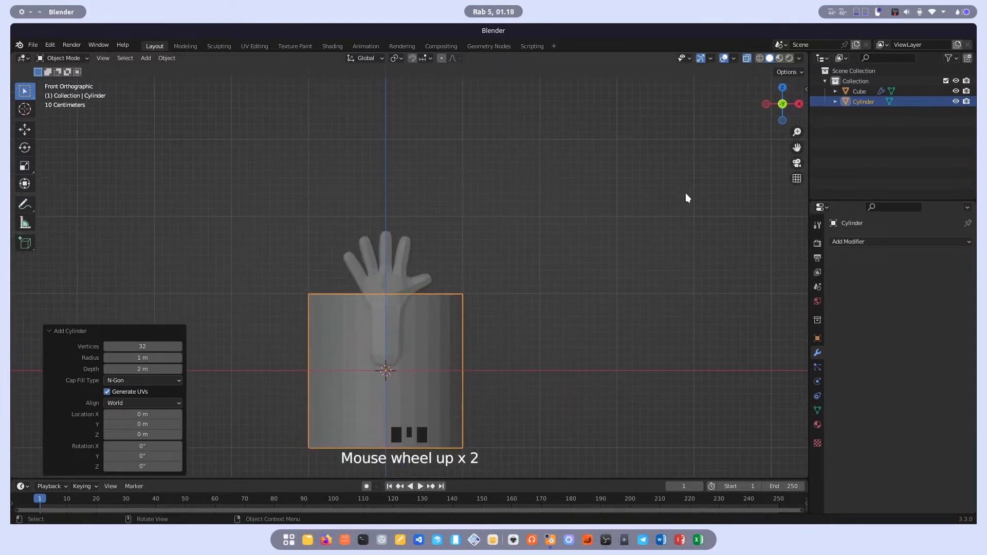
click(747, 58)
scroll(445, 366, down, 3)
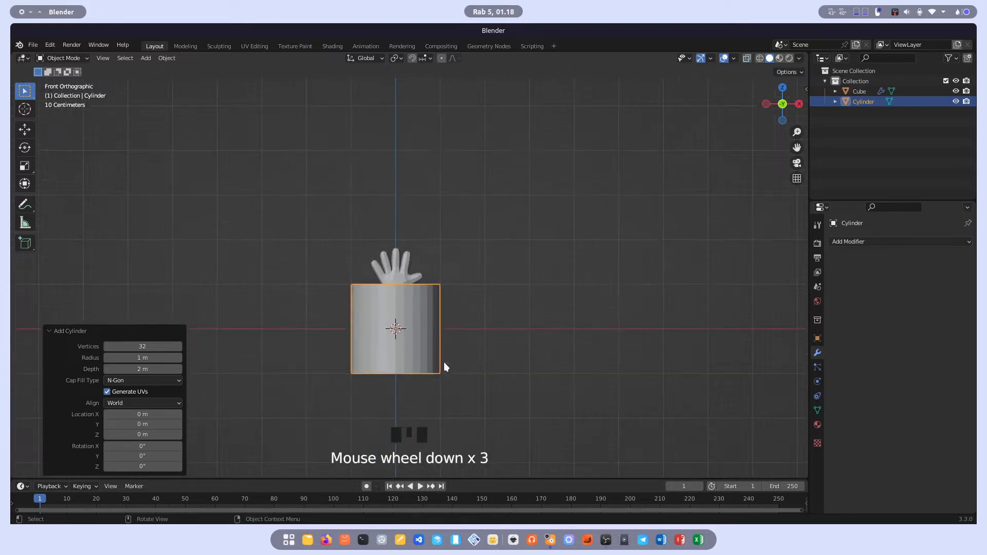
scroll(445, 361, up, 4)
key(s)
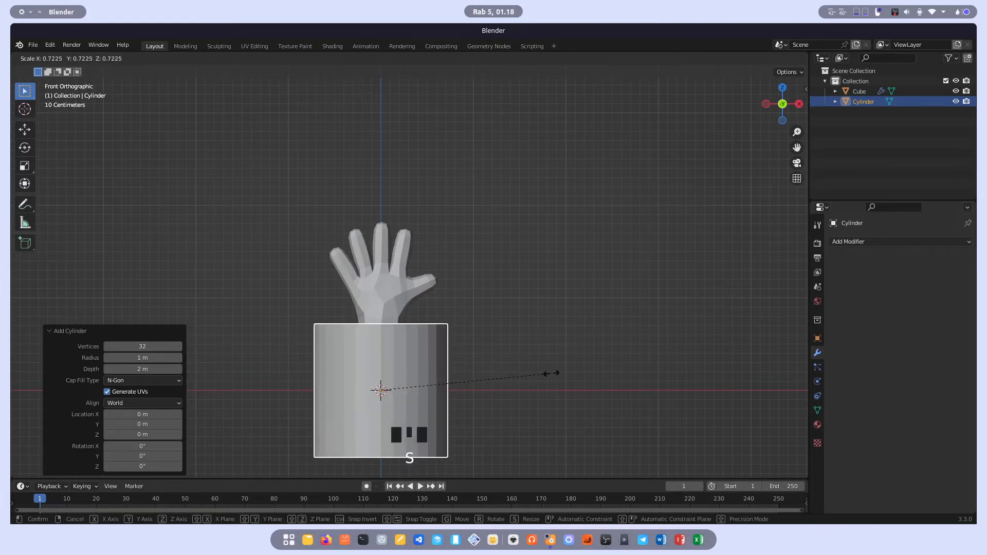
click(489, 385)
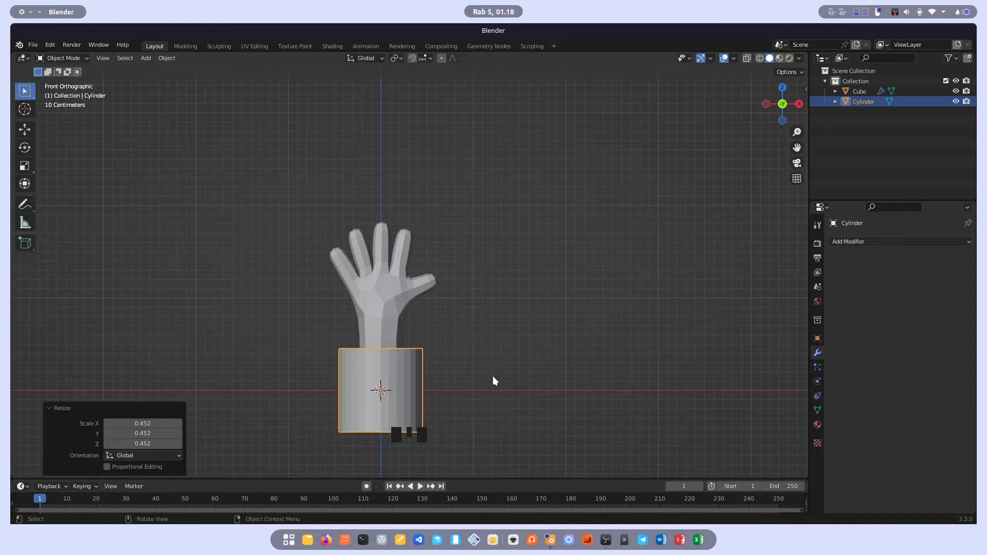
shift+middle_drag(454, 406, 454, 379)
scroll(453, 377, up, 2)
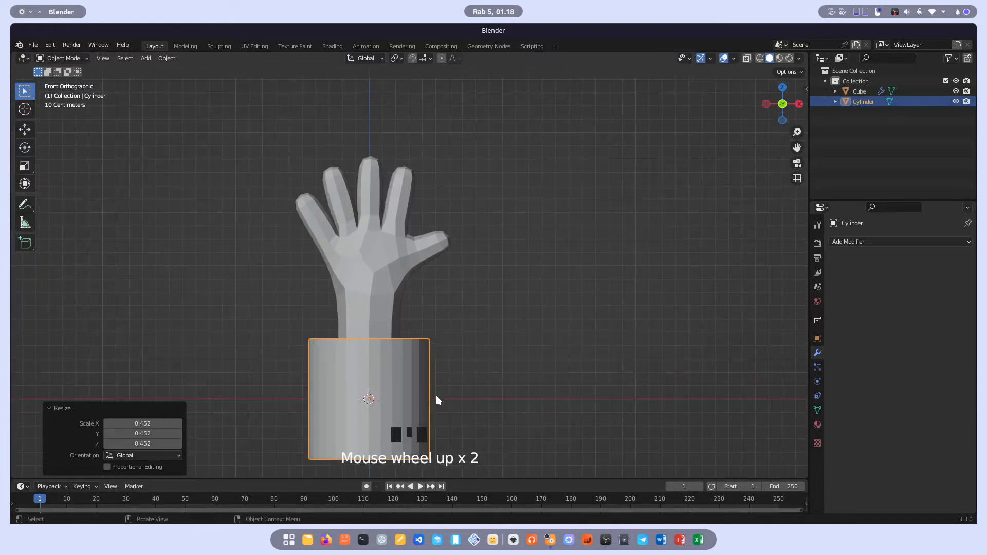
key(g)
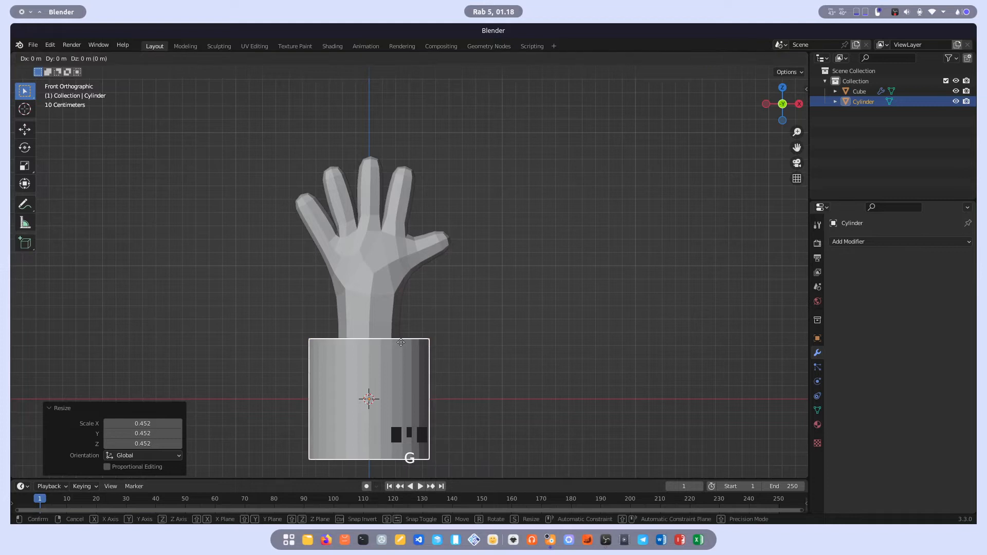
key(z)
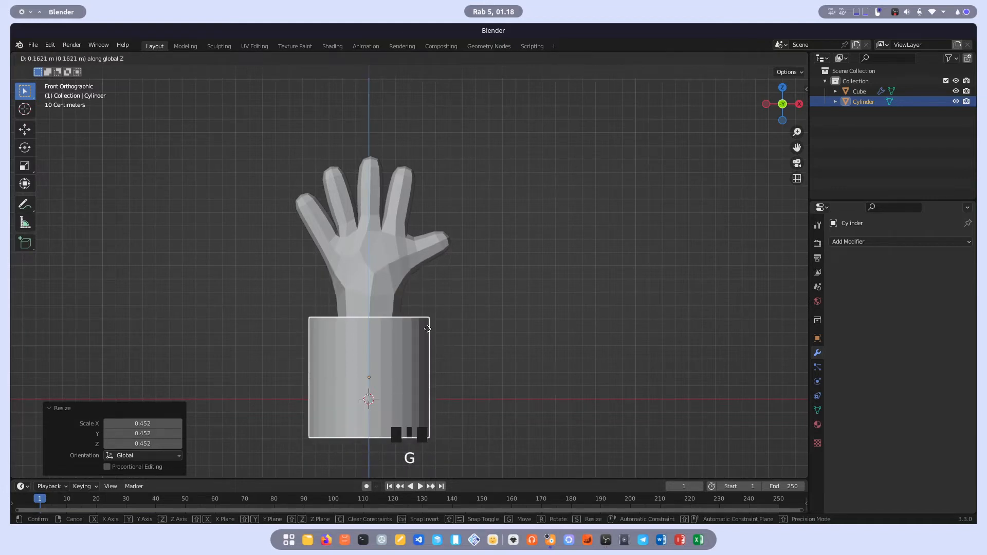
right_click(453, 315)
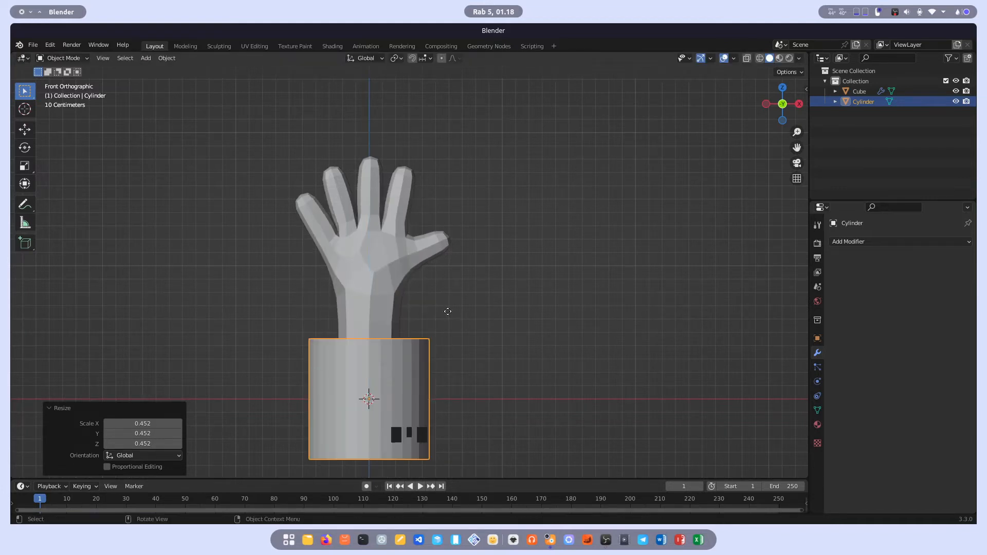
Raise the cylinder about 0.224 m along the Z axis so it covers more of the forearm
key(g)
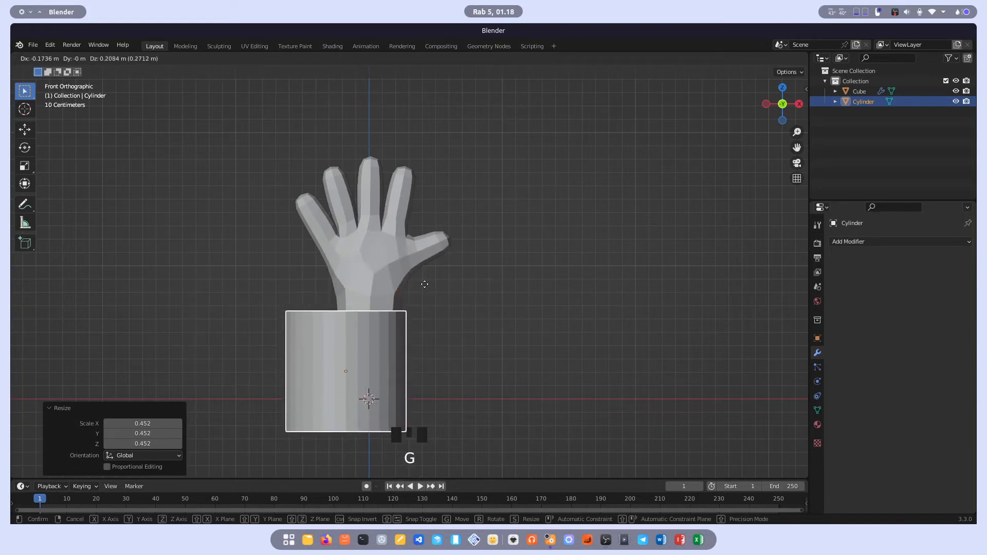
key(z)
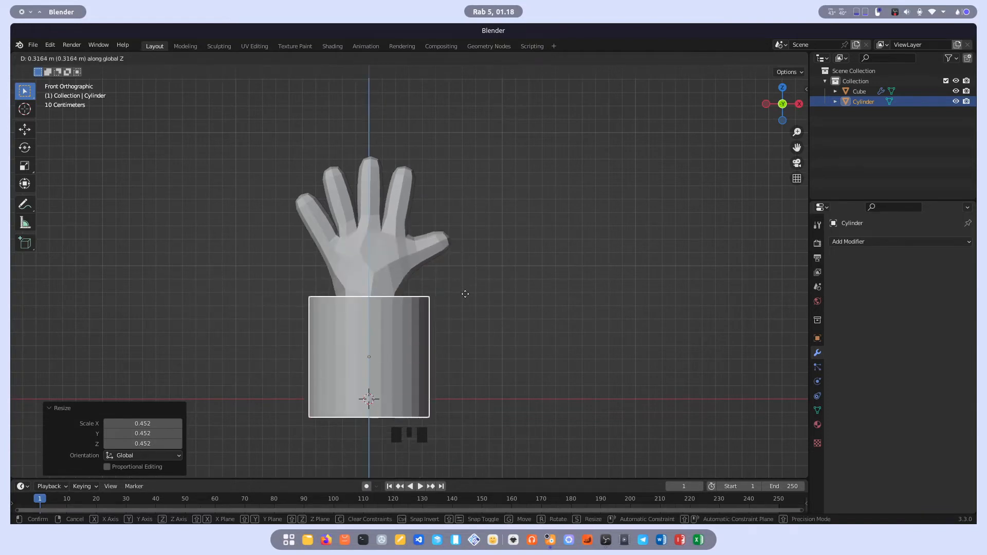
click(474, 280)
Scale the cylinder by about 0.803 and raise it about 0.085 m along Z around the wrist
key(s)
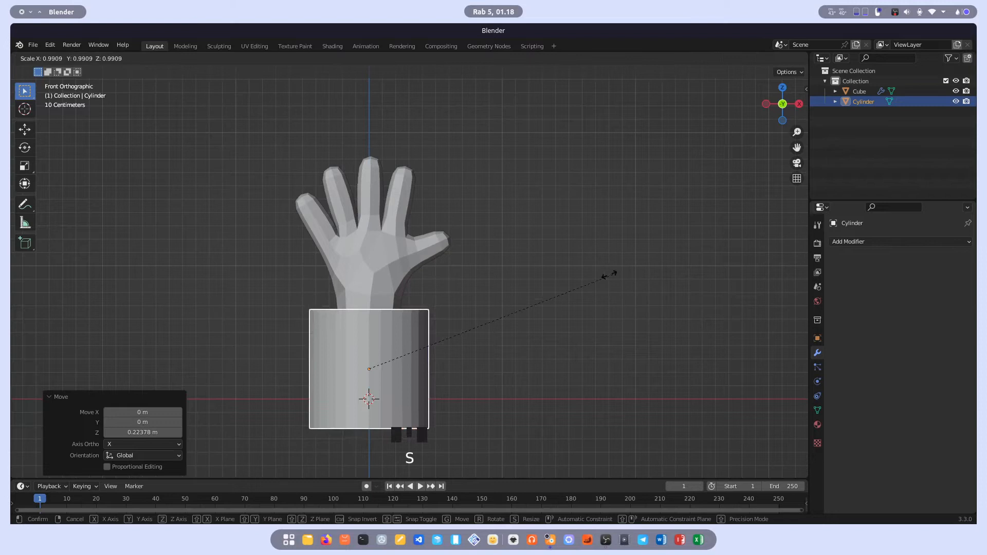
click(558, 288)
key(g)
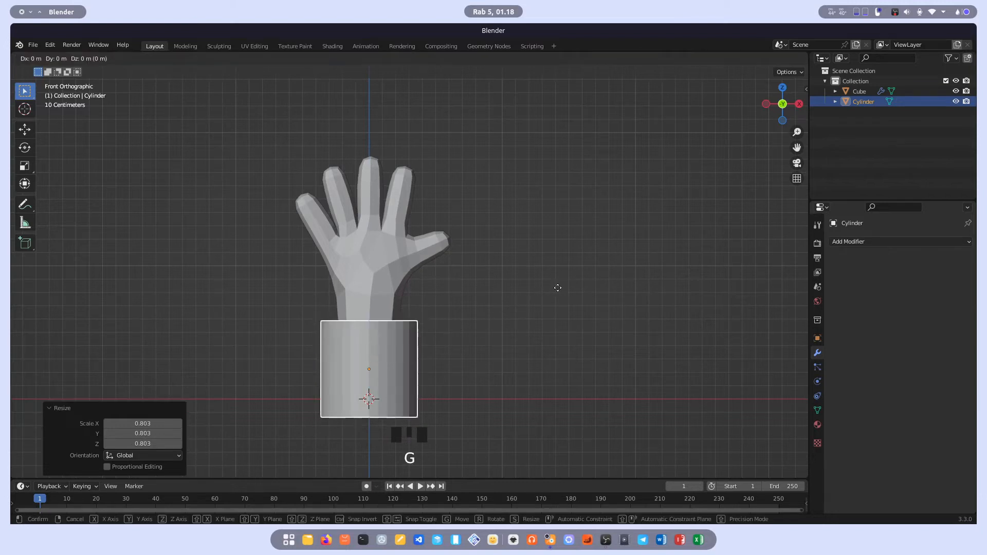
click(562, 276)
Select the cylinder's top face in Edit Mode with face selection and bevel its edges by about 0.225 m
middle_drag(563, 276, 501, 276)
scroll(497, 283, up, 2)
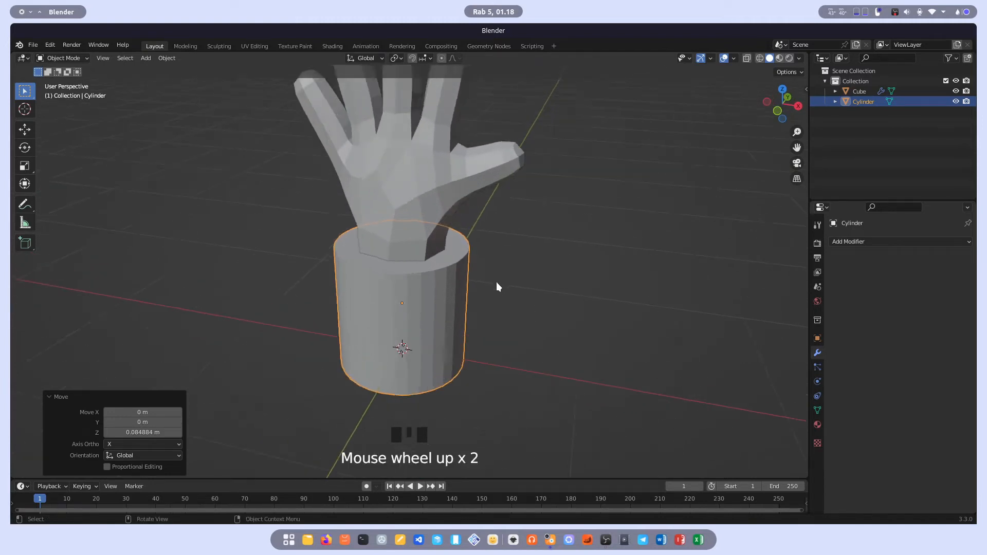
scroll(497, 286, up, 2)
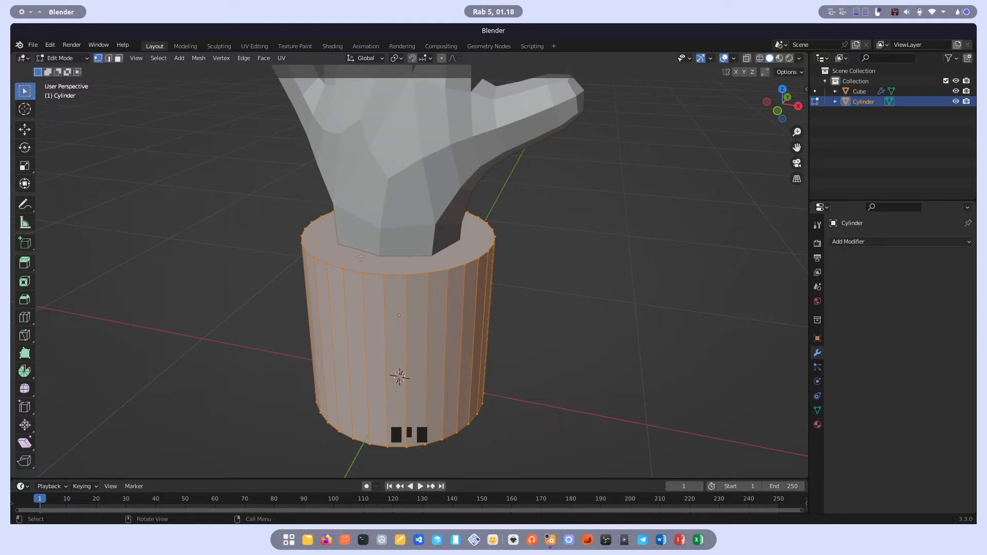
click(115, 60)
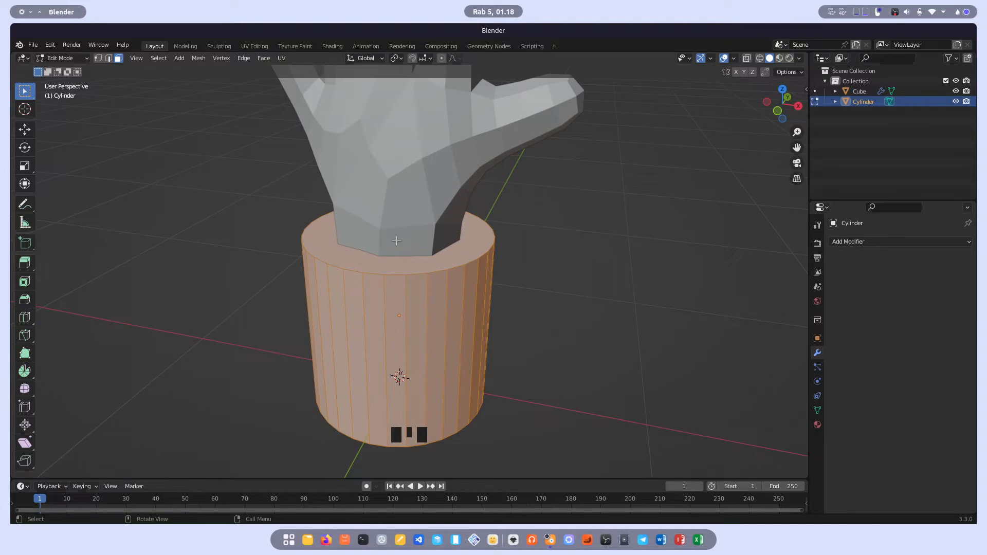
click(425, 246)
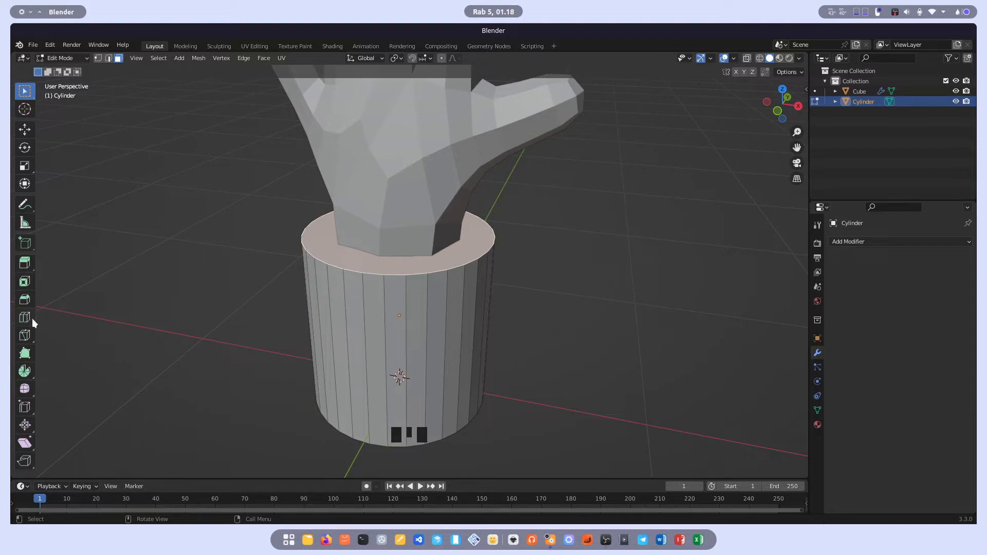
click(25, 300)
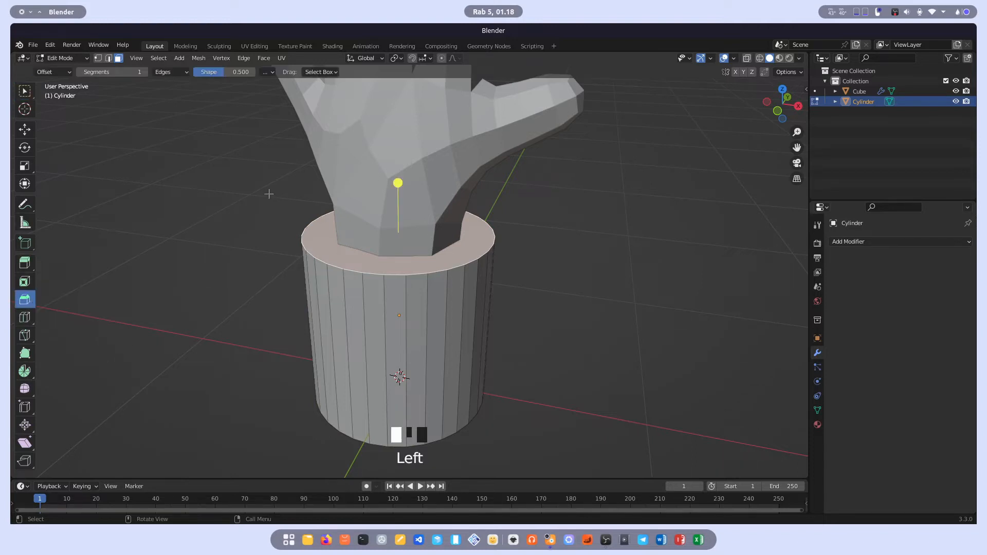
drag(395, 183, 414, 163)
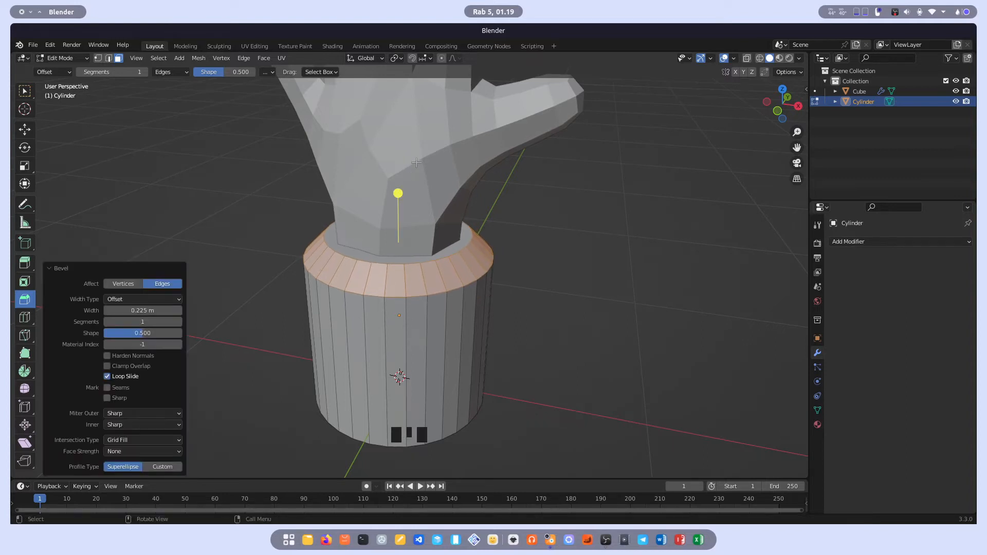
Set the top bevel to 3 segments to round the rim, and return to Object Mode
click(64, 269)
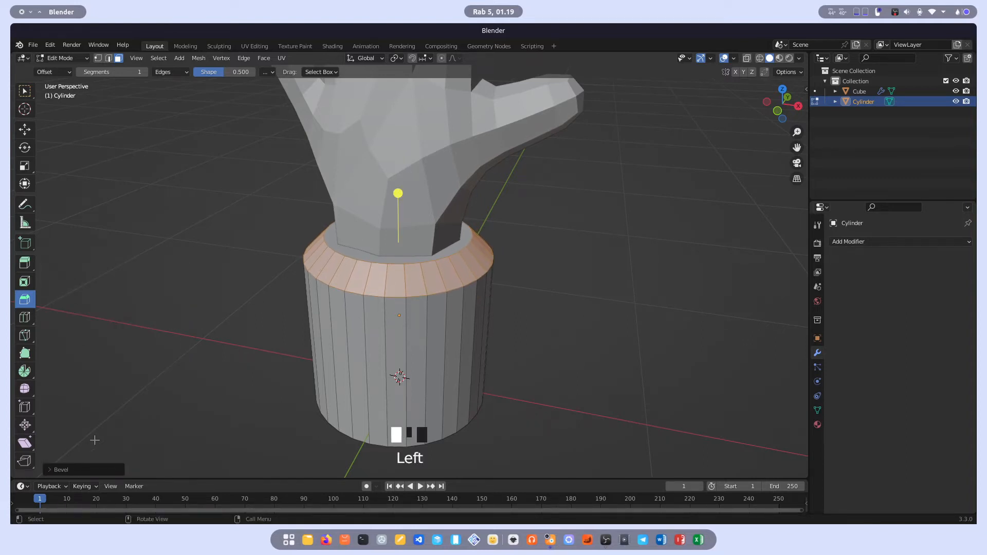
click(54, 470)
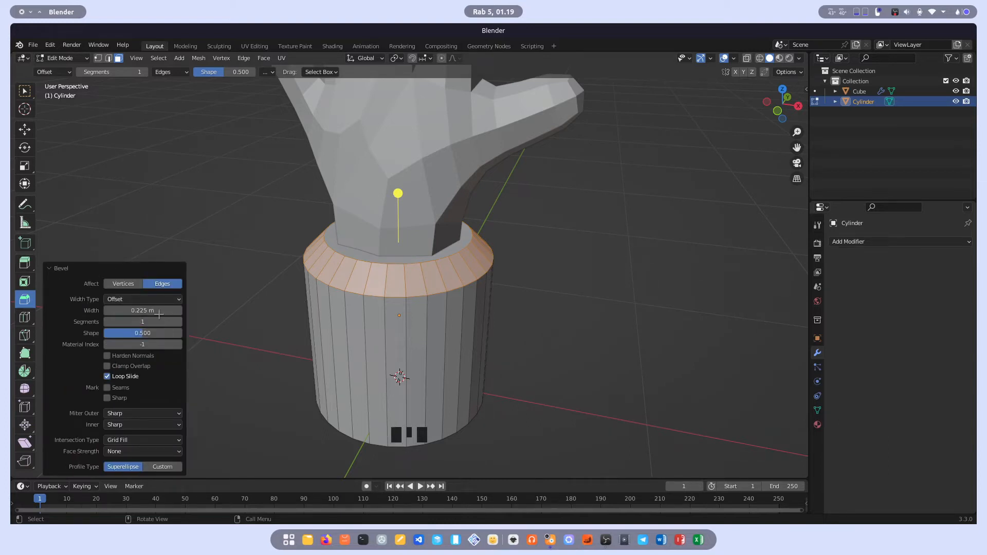
click(179, 322)
click(179, 322)
click(179, 322)
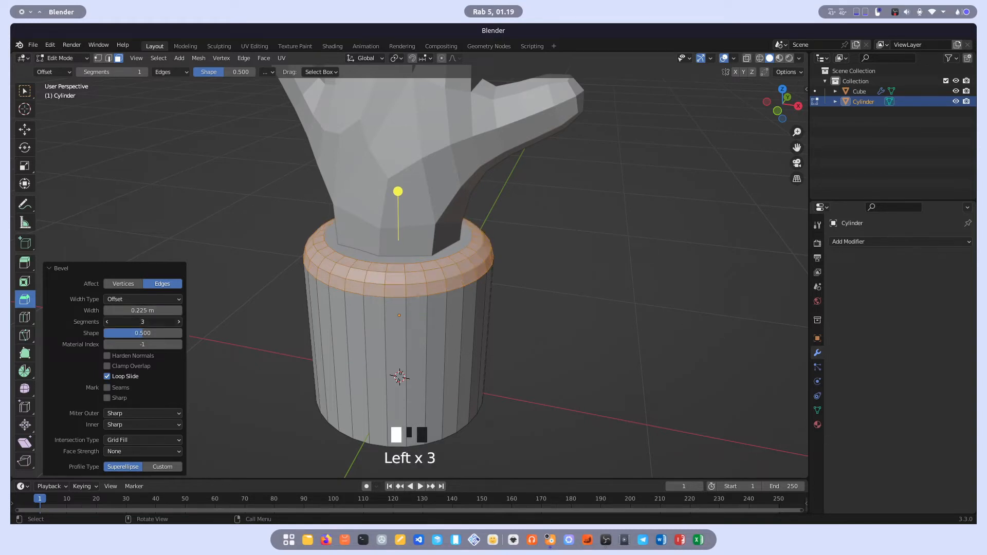
key(Tab)
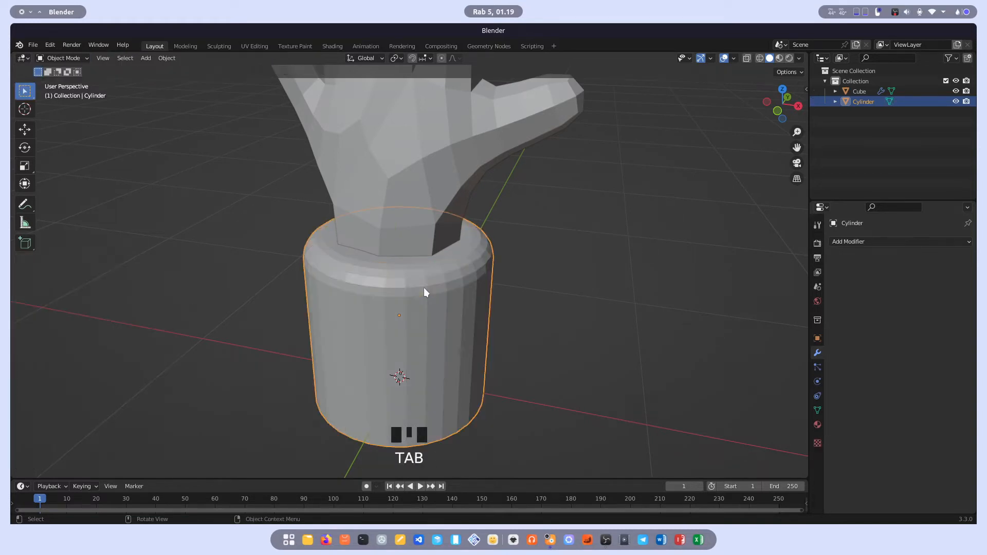
Select the cylinder's bottom face in Edit Mode, bevel its edges, and increase the bevel segments to round the base
middle_drag(397, 278, 450, 302)
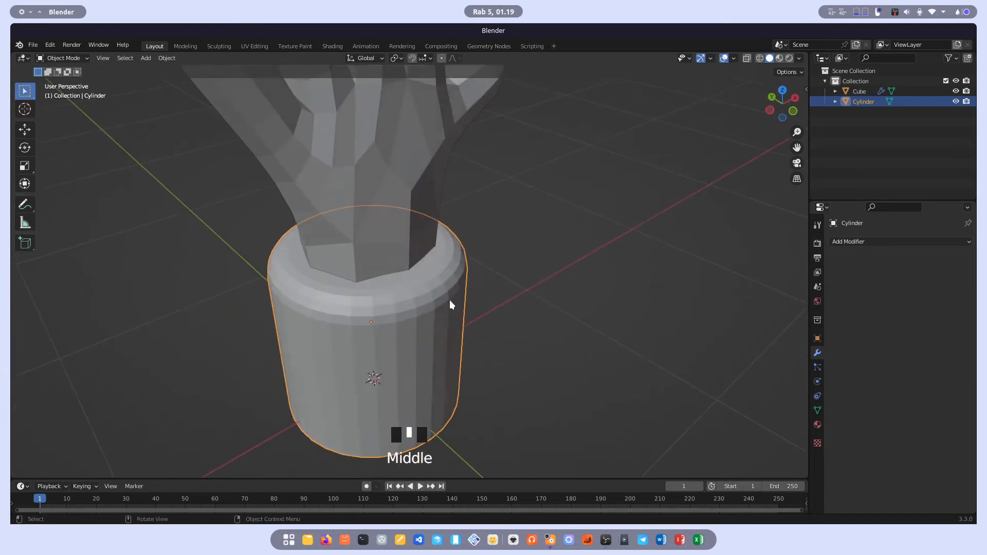
scroll(465, 347, down, 2)
middle_drag(465, 347, 415, 289)
key(Tab)
click(411, 368)
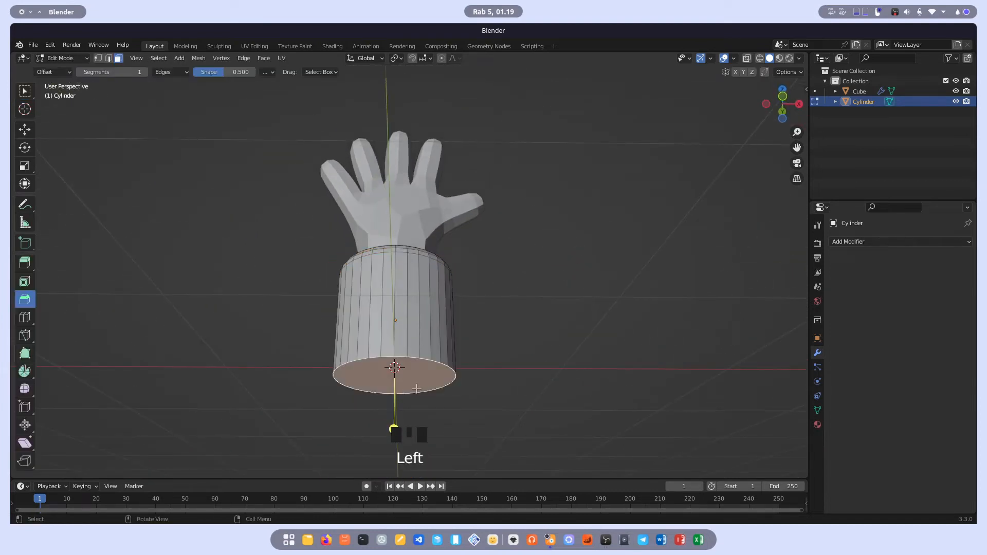
shift+middle_drag(394, 428, 389, 321)
drag(390, 321, 394, 364)
drag(138, 319, 164, 318)
Examine the rounded cylinder around the wrist in Object Mode, and reopen it in Edit Mode
middle_drag(476, 186, 452, 256)
key(Tab)
scroll(446, 248, down, 5)
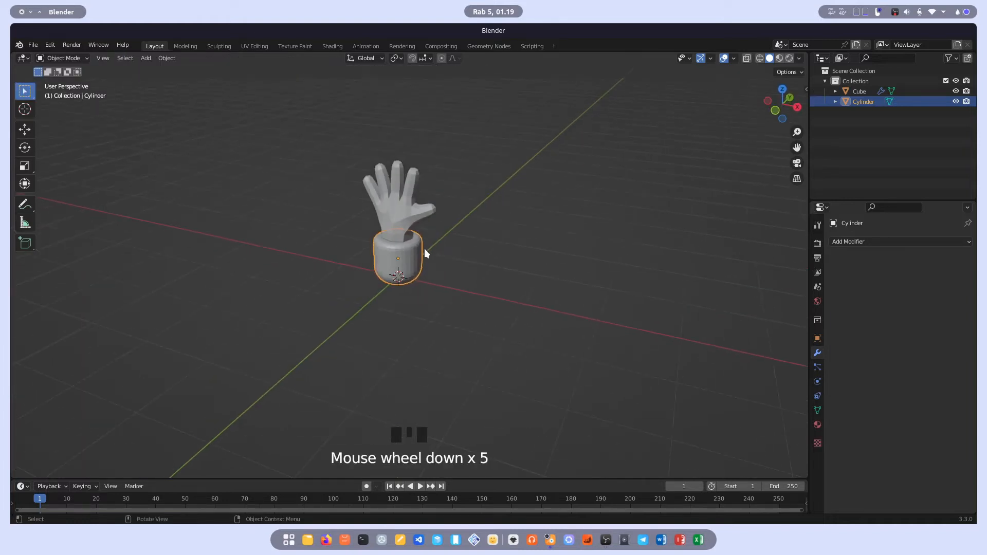
scroll(425, 248, up, 4)
key(Tab)
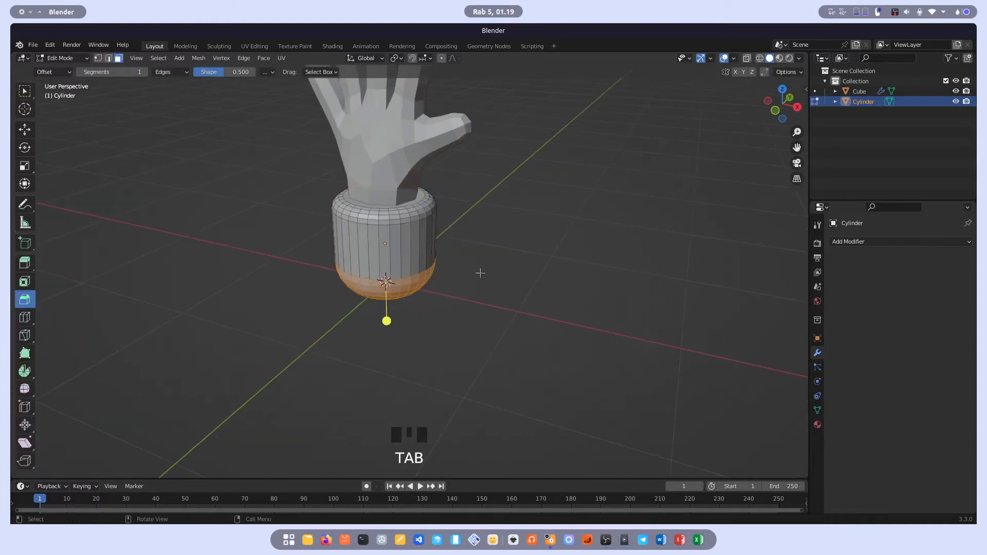
Activate the Select Box tool in place of the Bevel tool and return the cylinder to Object Mode
click(26, 92)
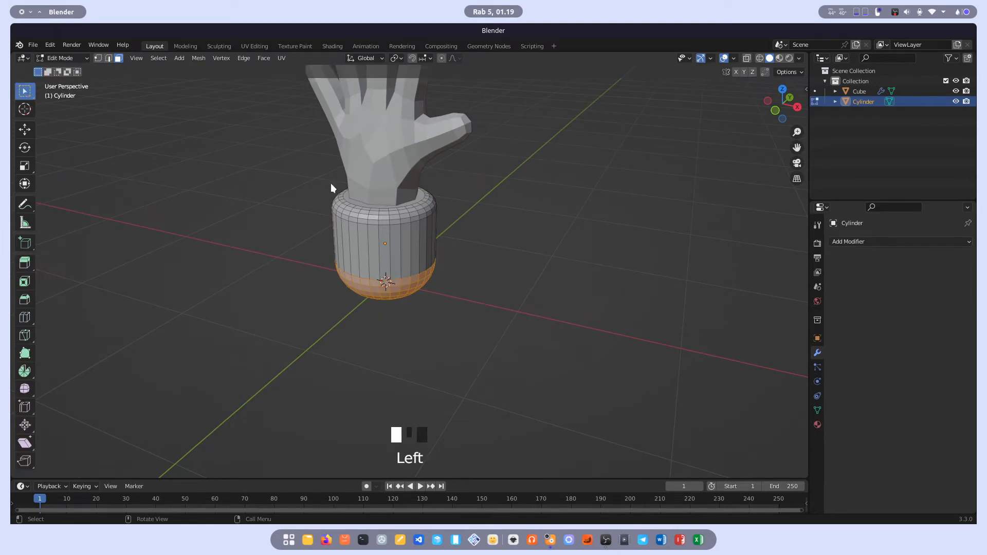
key(Tab)
scroll(392, 204, down, 3)
middle_drag(416, 238, 443, 236)
scroll(448, 202, up, 3)
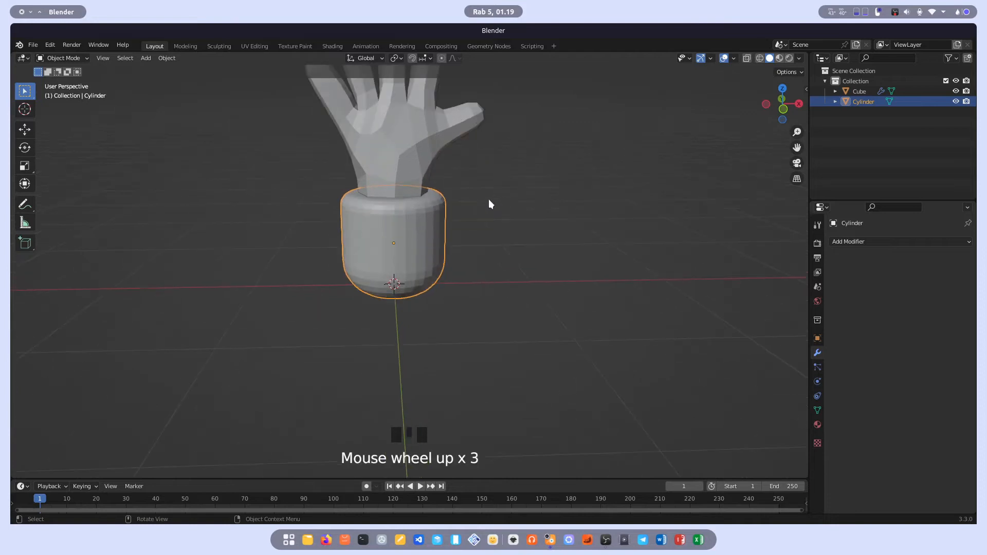
Select the hand mesh and apply Shade Smooth to it
click(499, 201)
shift+middle_drag(499, 201, 441, 193)
click(412, 156)
shift+middle_drag(412, 156, 406, 229)
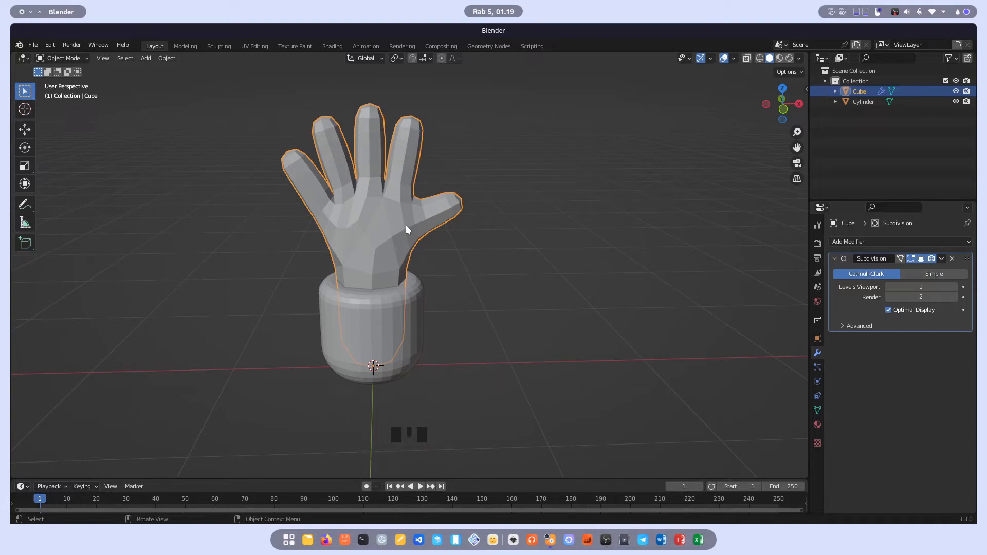
right_click(397, 188)
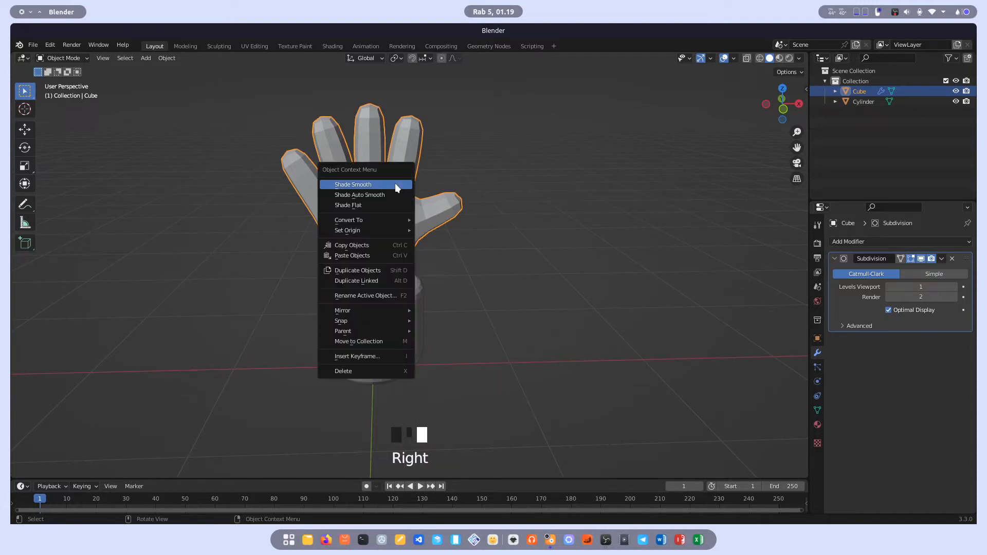
click(359, 184)
scroll(402, 150, up, 2)
scroll(402, 150, up, 1)
shift+middle_drag(399, 161, 400, 263)
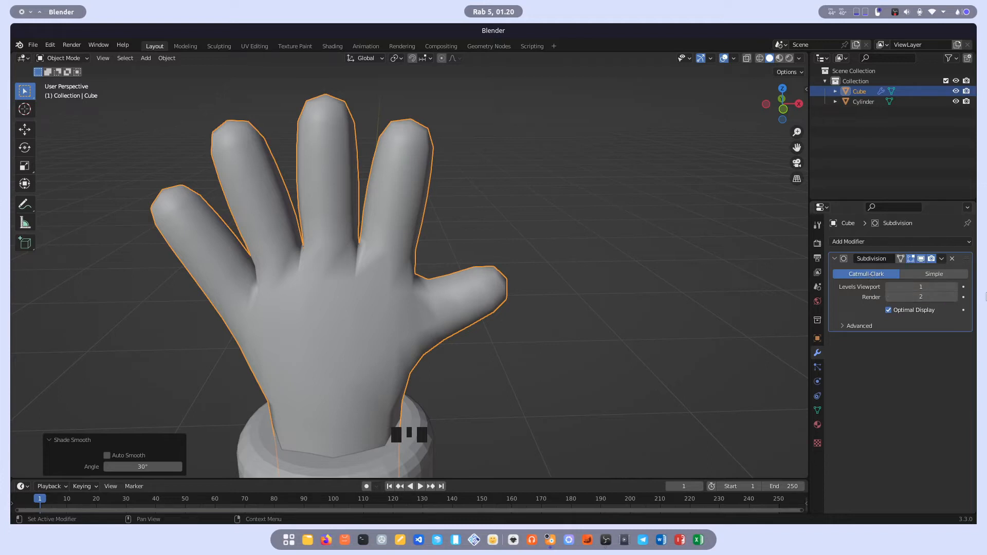
Raise the hand's Subdivision modifier viewport level to 5
click(955, 287)
scroll(416, 165, up, 2)
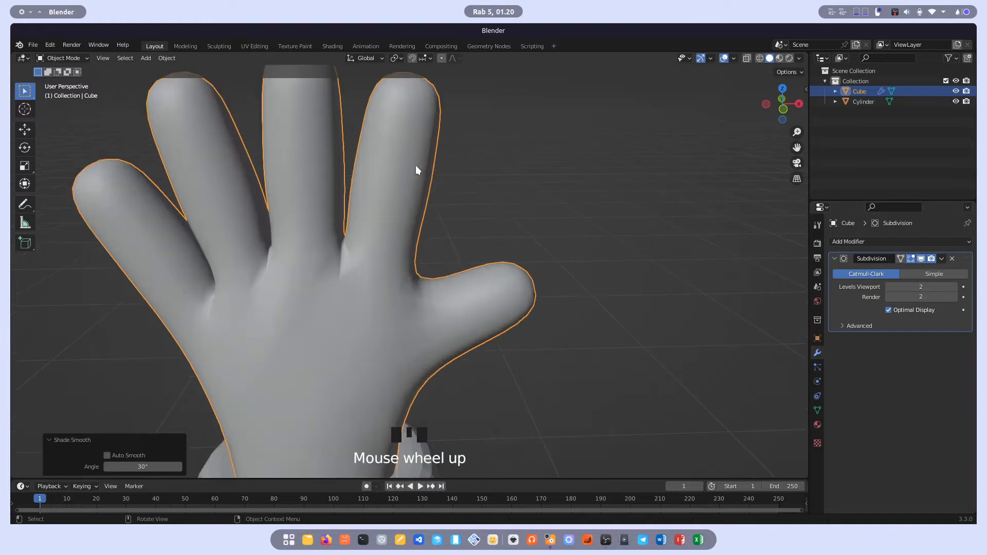
shift+middle_drag(418, 169, 426, 214)
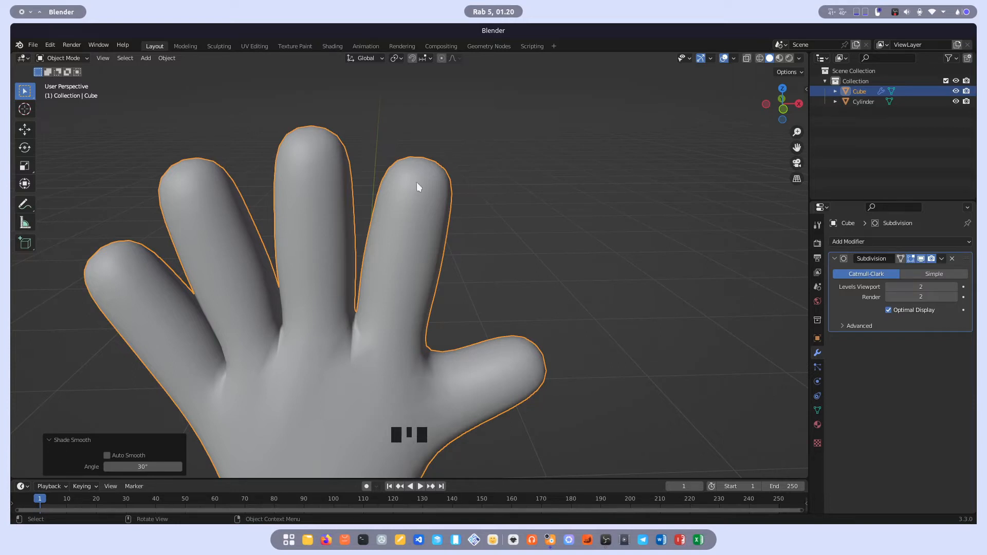
click(955, 287)
click(955, 287)
click(955, 287)
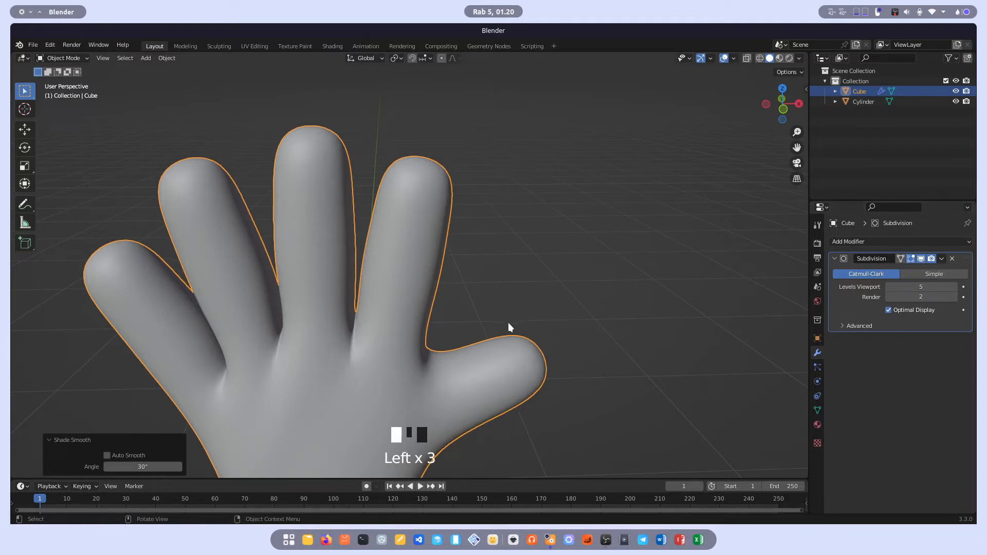
Lower the hand's Subdivision modifier viewport level to 1
click(926, 288)
click(935, 349)
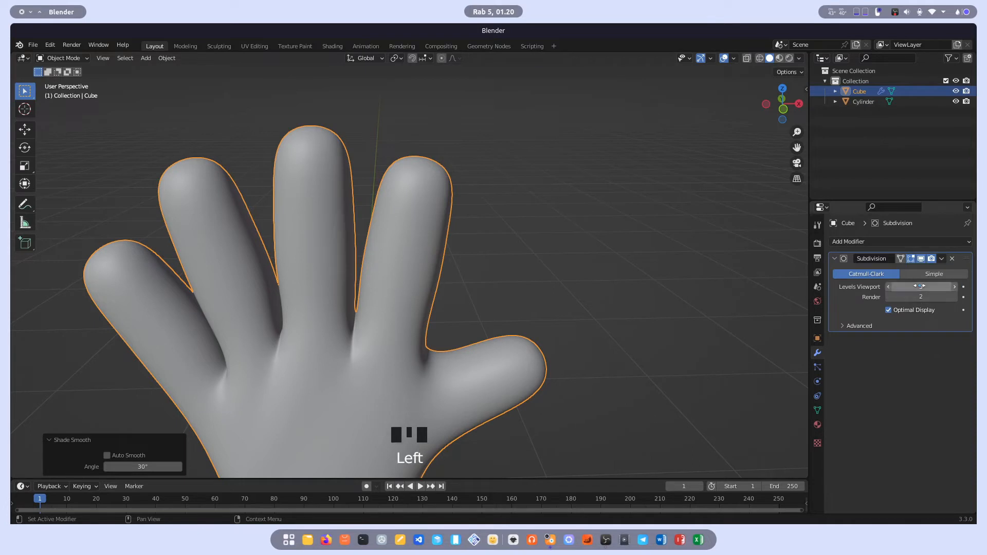
click(925, 298)
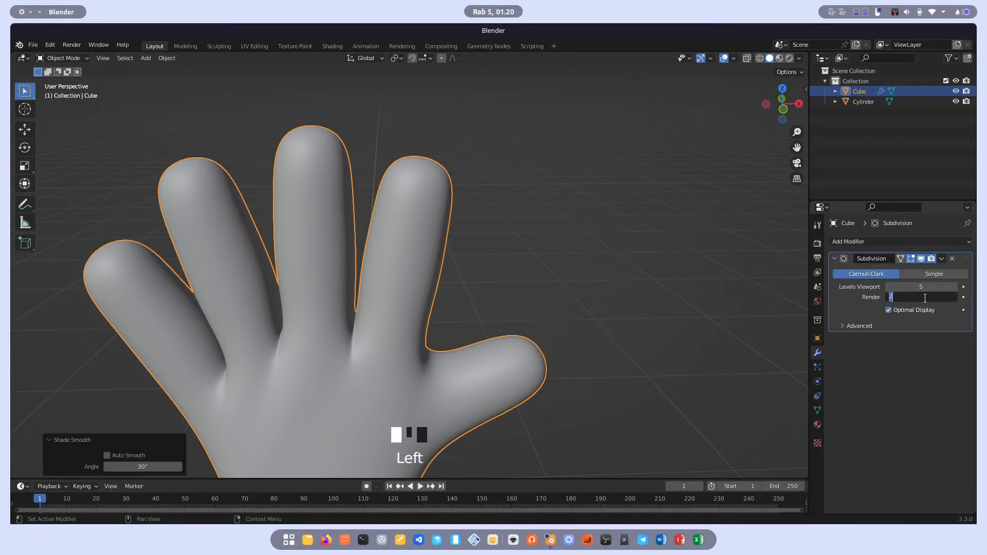
click(928, 356)
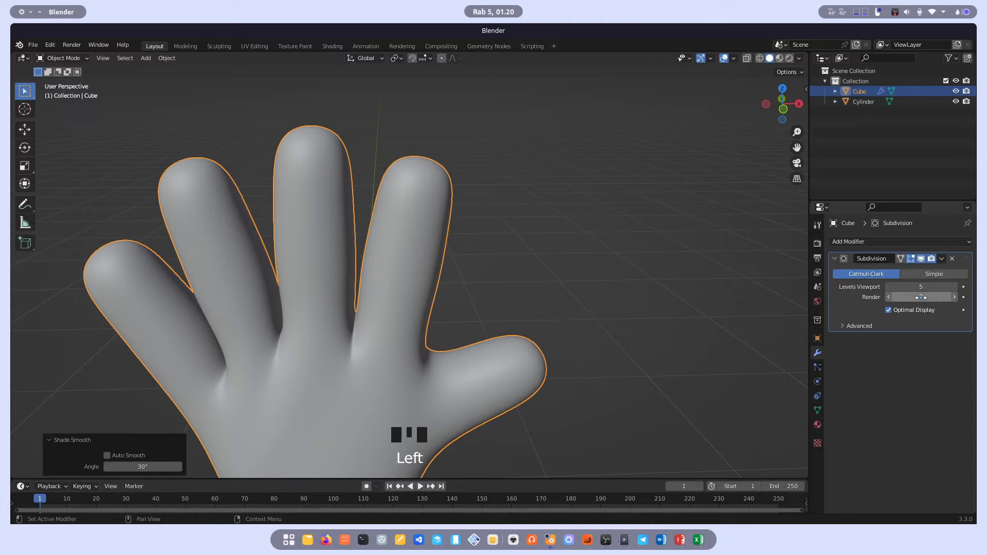
click(890, 287)
click(890, 287)
click(890, 287)
click(890, 287)
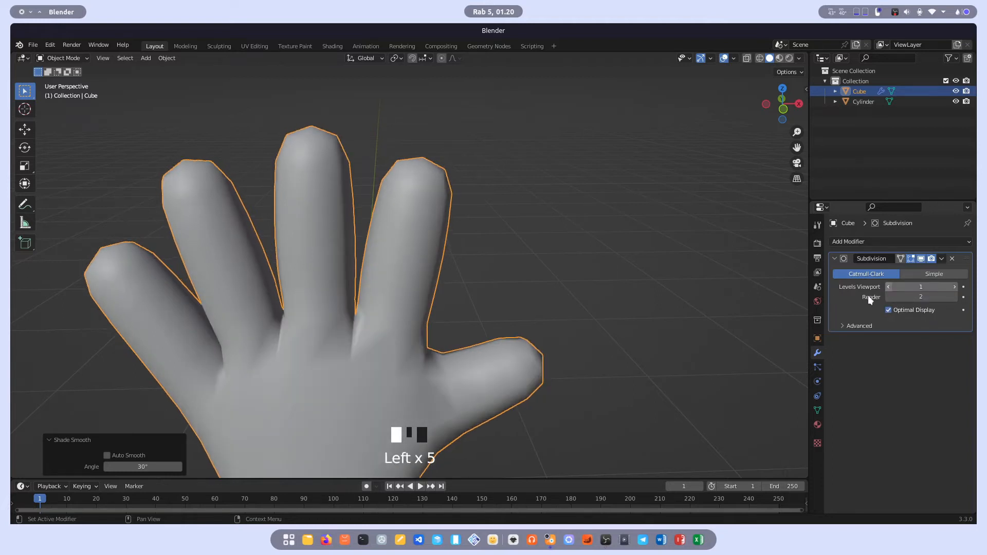
Set the hand's Subdivision modifier viewport level to 2 and check the smoothed shape
scroll(515, 328, down, 3)
middle_drag(515, 328, 387, 287)
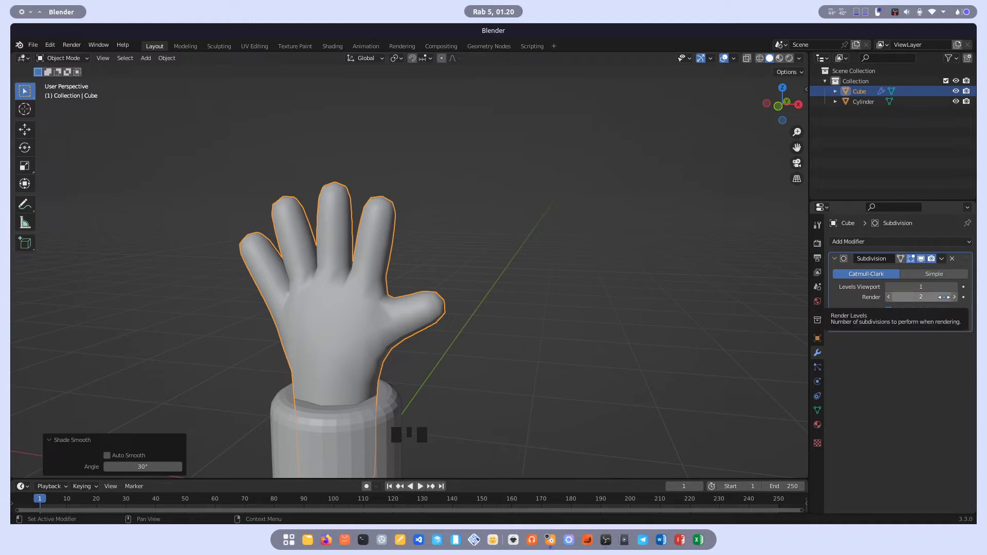
click(954, 287)
middle_drag(581, 283, 449, 309)
scroll(417, 311, up, 1)
scroll(415, 308, up, 1)
scroll(470, 352, down, 3)
middle_drag(481, 374, 455, 329)
scroll(447, 343, up, 1)
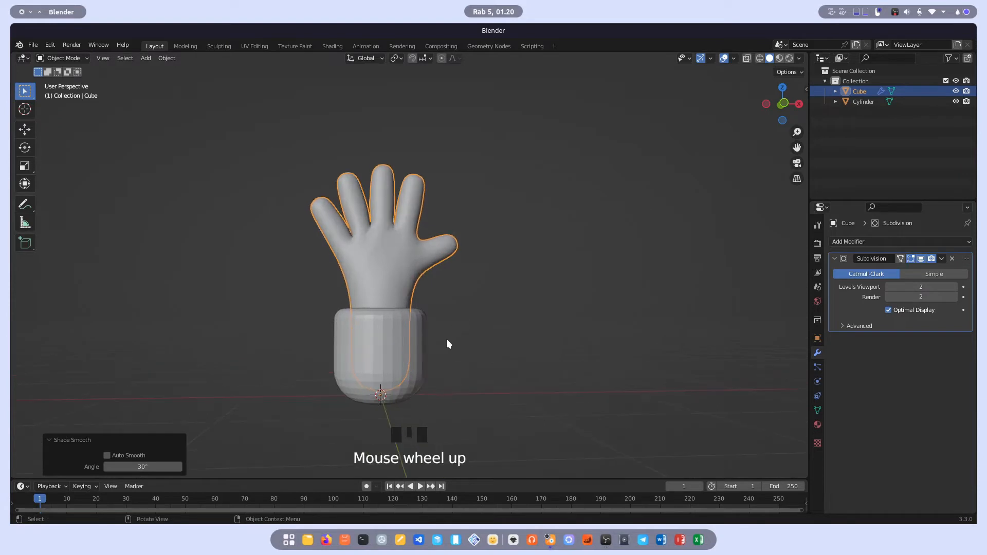
Select the cylinder cuff around the wrist and apply Shade Smooth to it
click(412, 326)
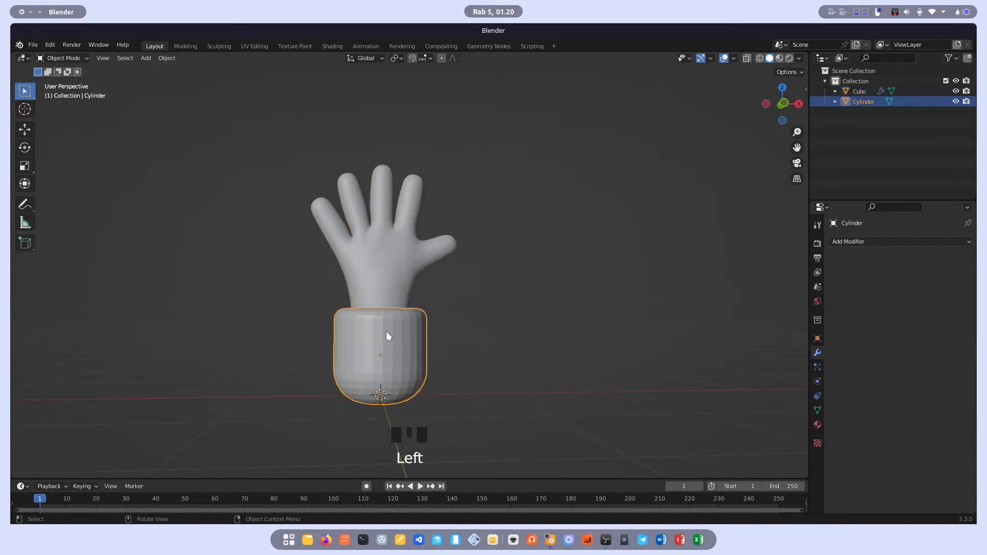
right_drag(388, 311, 387, 311)
middle_drag(449, 304, 424, 354)
shift+middle_drag(378, 378, 413, 323)
scroll(458, 345, up, 3)
middle_drag(459, 346, 462, 338)
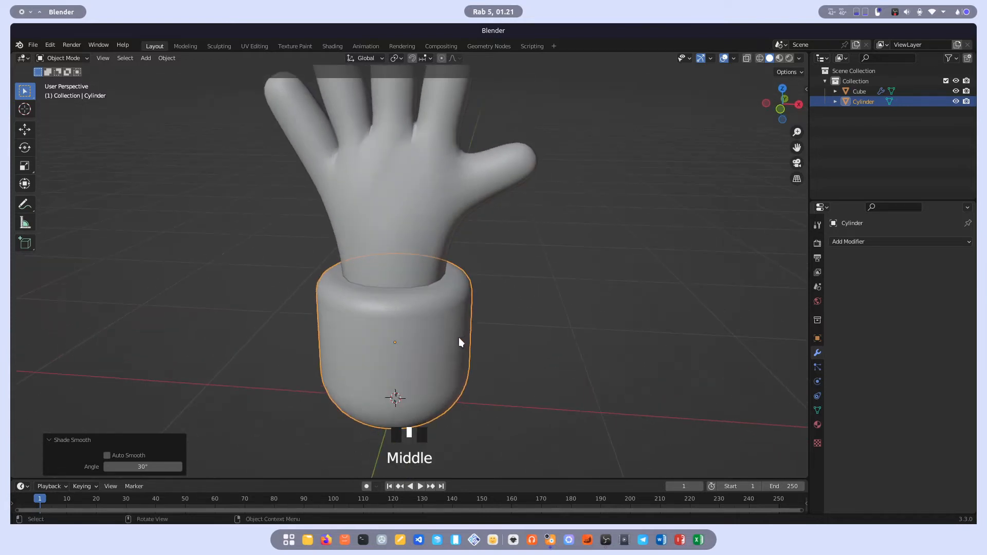
Add a Subdivision Surface modifier to the cylinder cuff
click(835, 239)
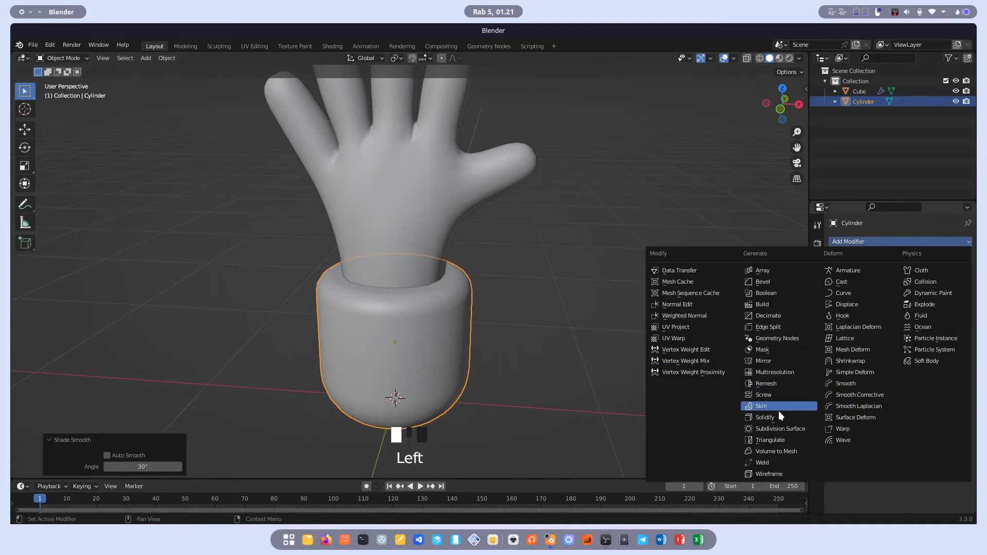
click(774, 427)
middle_drag(556, 341, 517, 328)
scroll(510, 329, up, 2)
scroll(507, 309, down, 7)
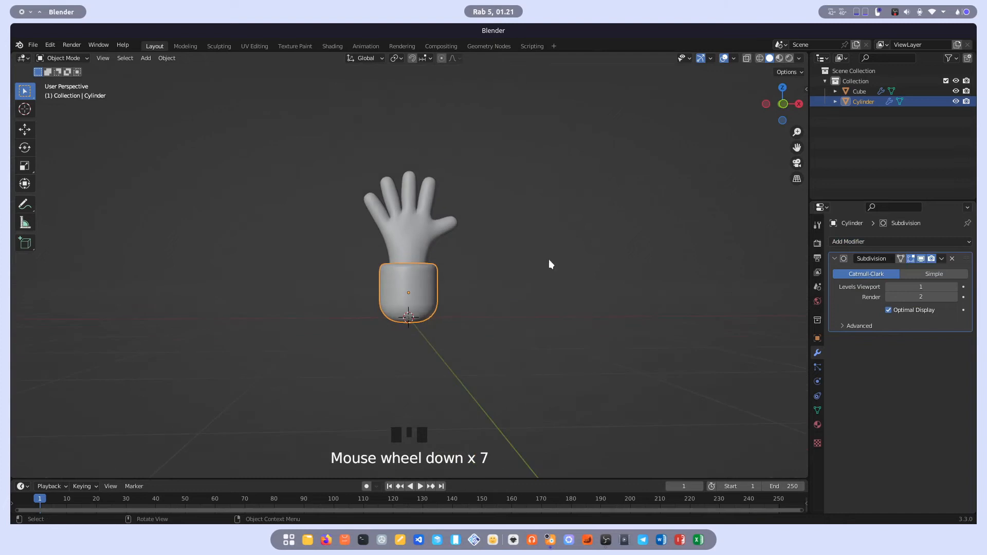
In front view, select the hand and cuff together and move them about -1.11 m along the X axis
click(784, 104)
click(784, 103)
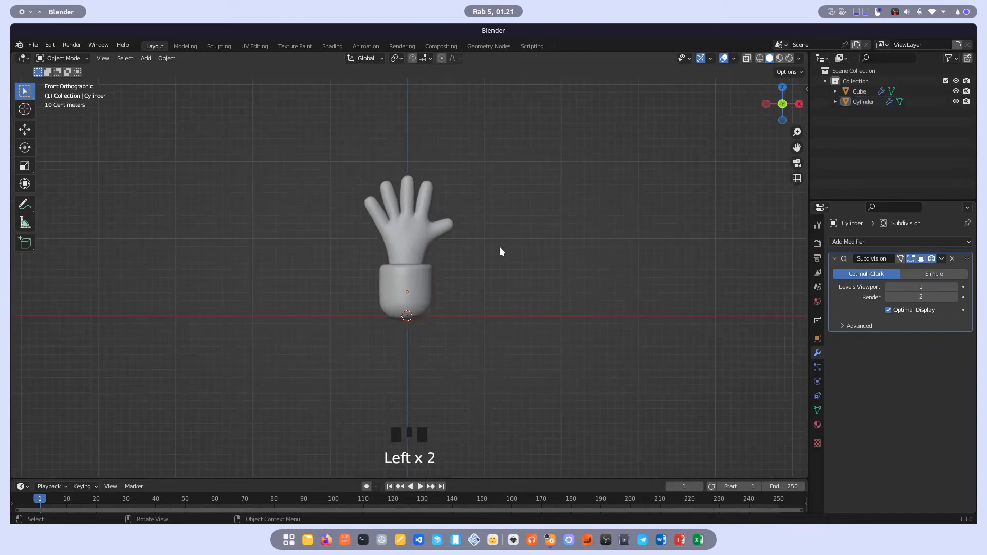
middle_drag(500, 249, 540, 226)
click(779, 107)
drag(487, 339, 399, 175)
key(g)
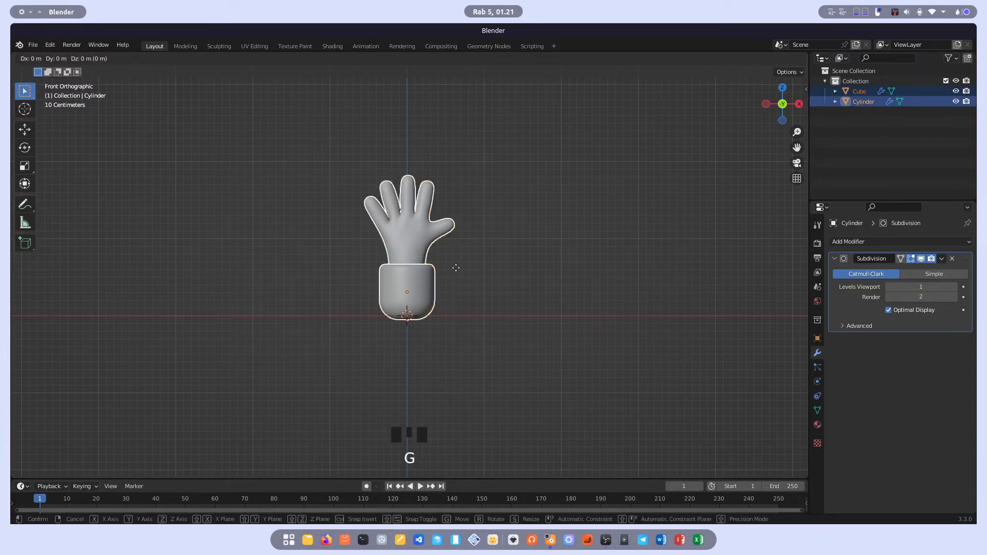
key(x)
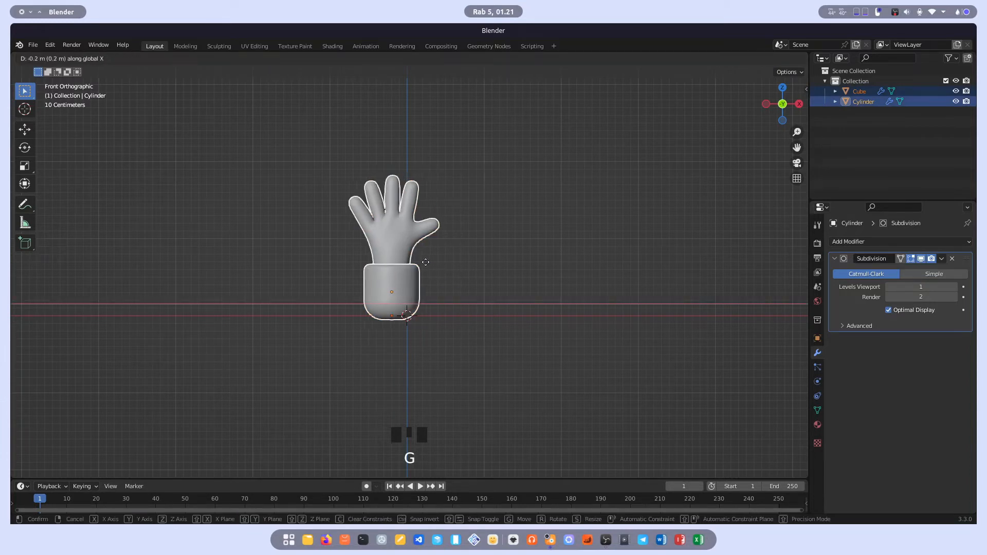
click(370, 254)
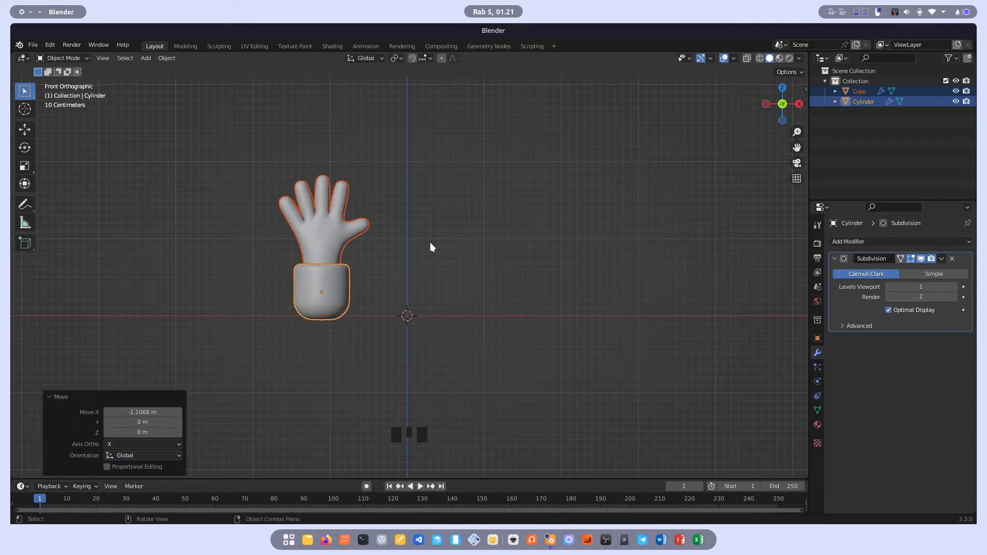
Add a cube beside the hand and move it about 0.83 m along X and 0.68 m along Z
key(shift+a)
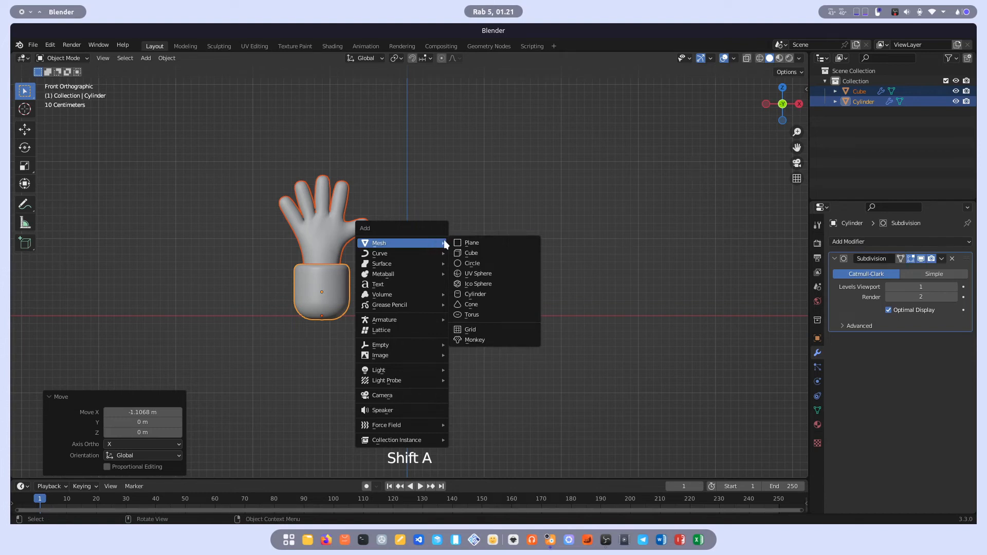
click(474, 255)
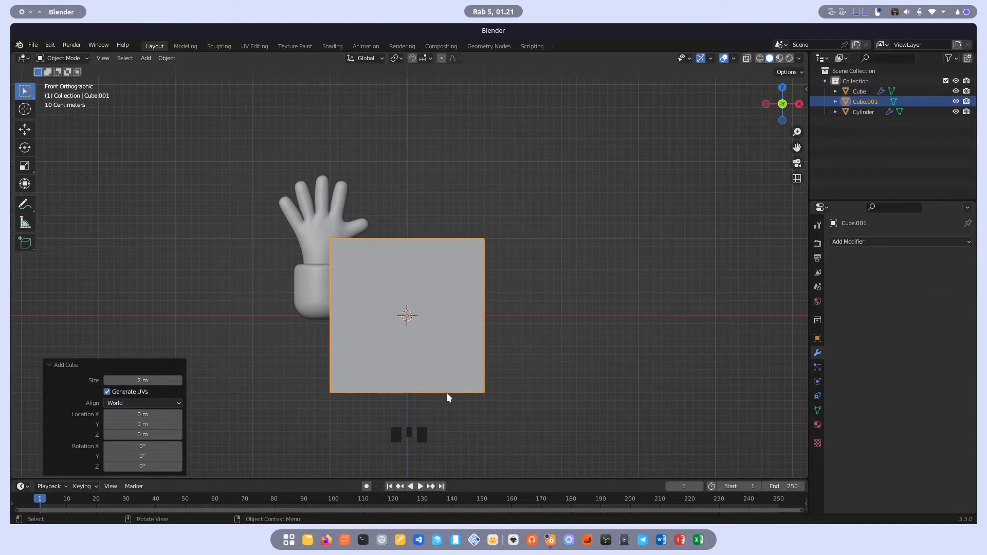
key(g)
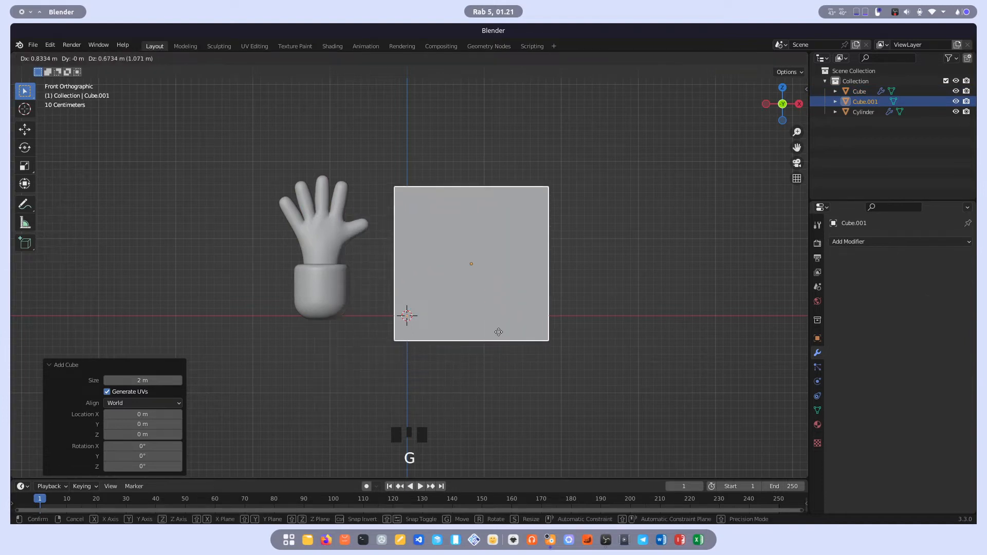
click(499, 336)
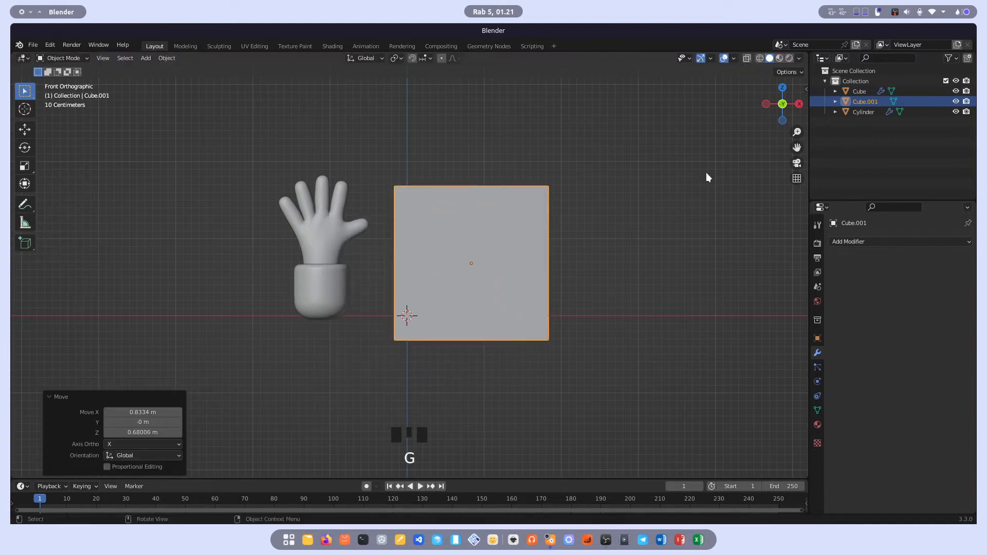
In right view, scale the new cube to about 0.231 along the Y axis to make it thin
click(800, 104)
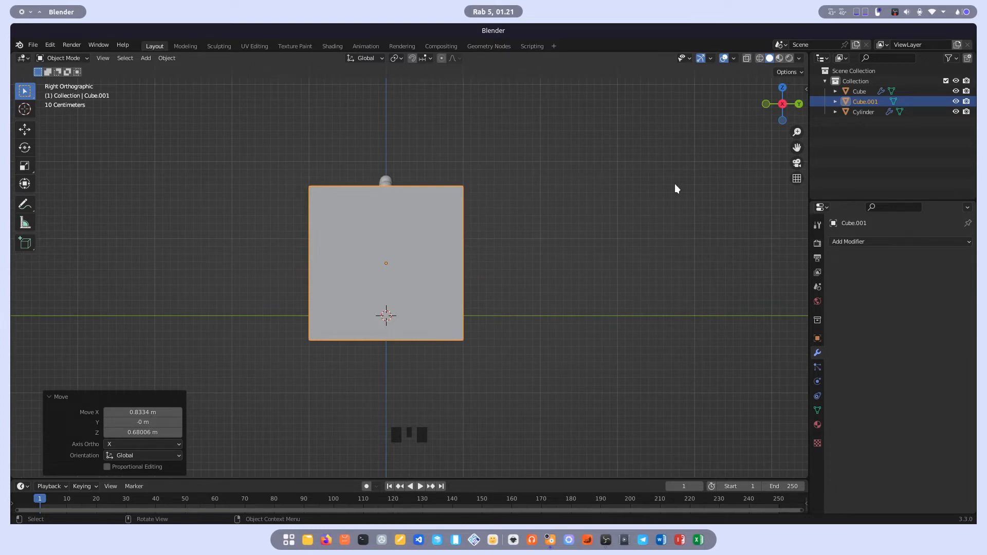
key(s)
key(y)
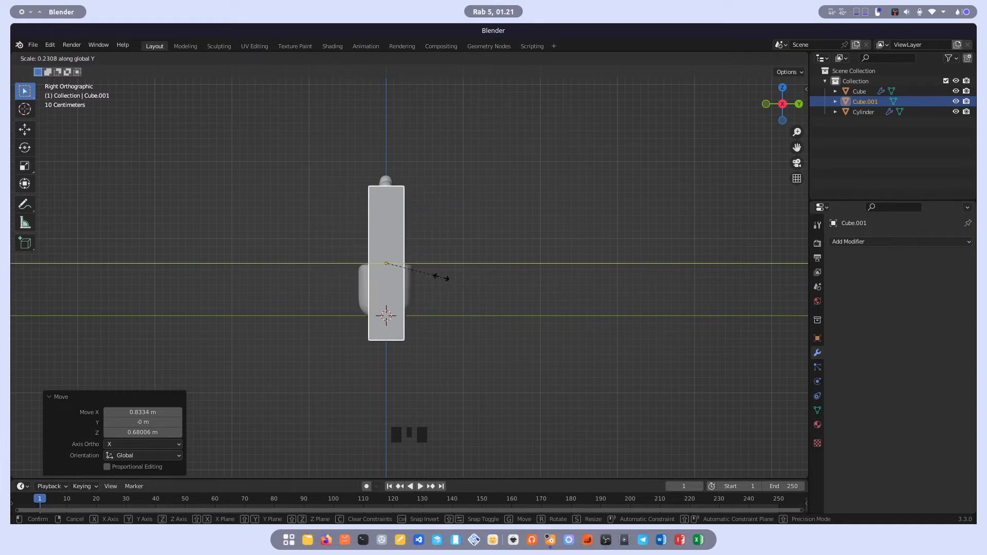
click(441, 281)
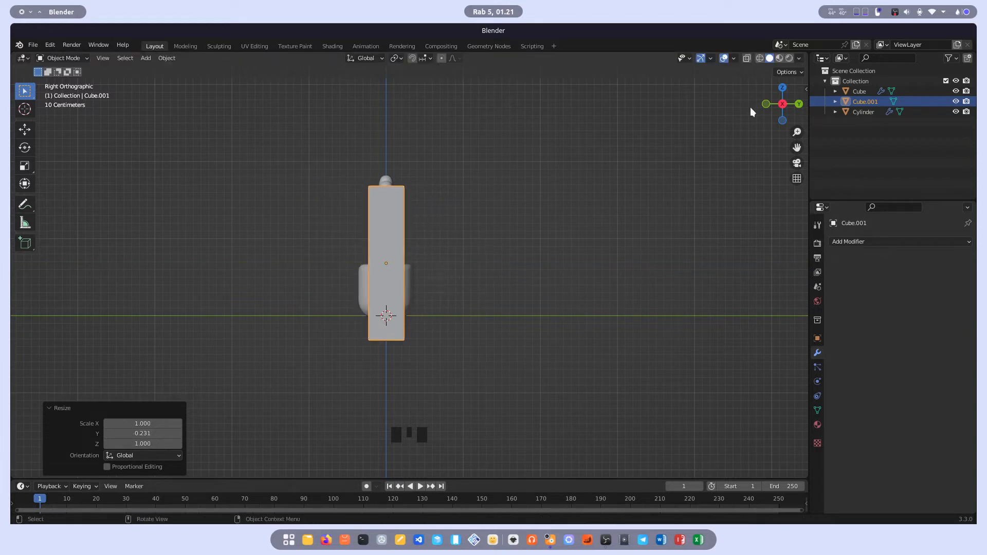
In front view, stretch the thin cube by about 1.786 along Z, and scale it uniformly by about 0.393
click(766, 103)
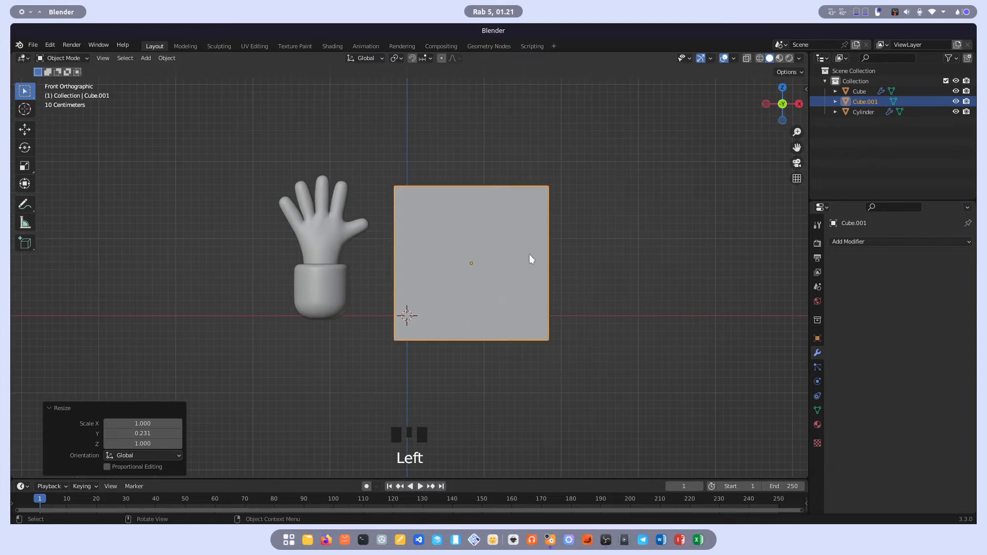
scroll(530, 258, down, 2)
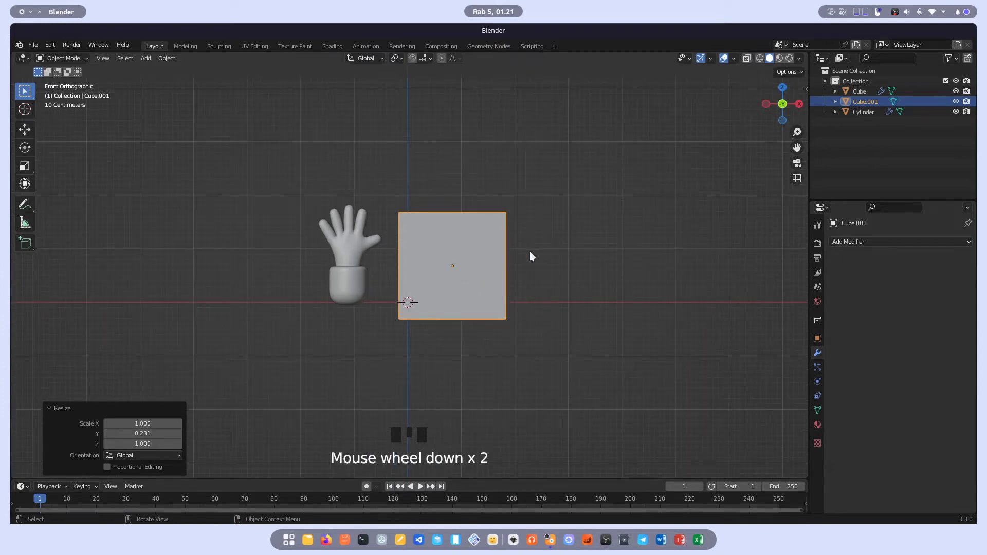
key(s)
key(z)
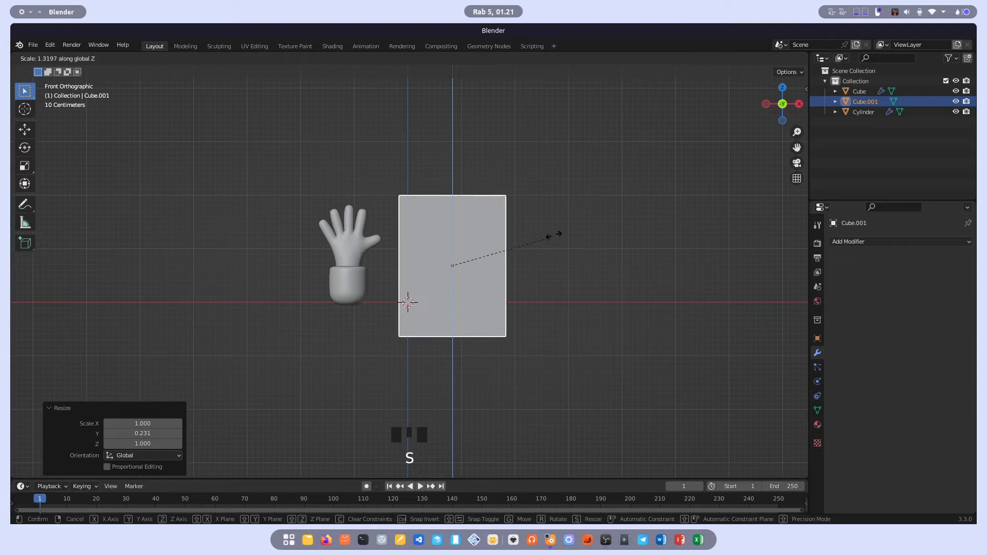
click(583, 214)
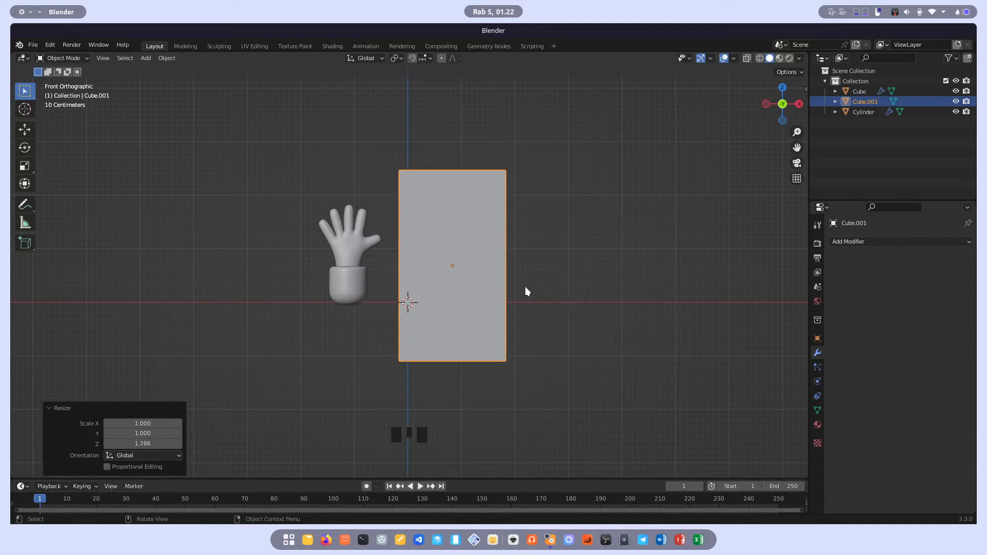
key(s)
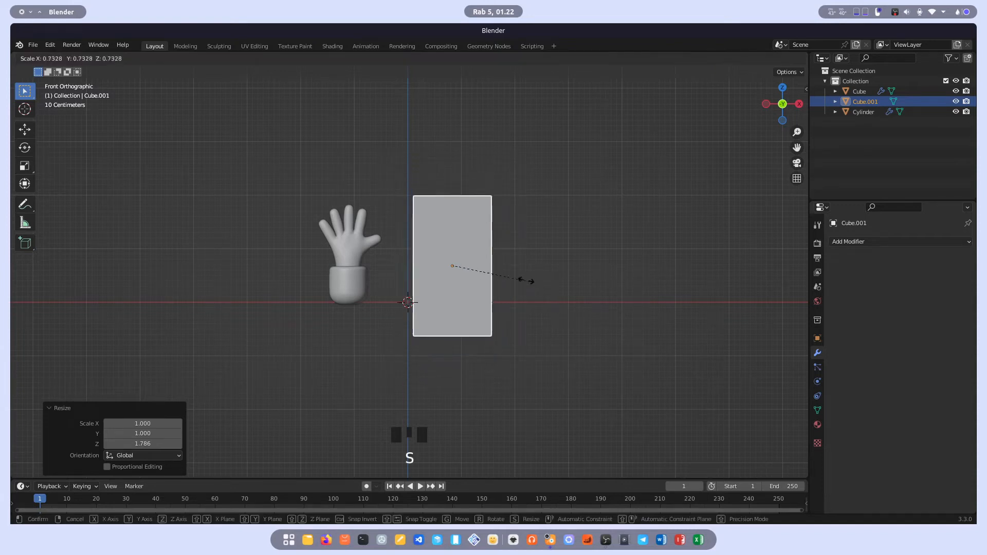
click(491, 273)
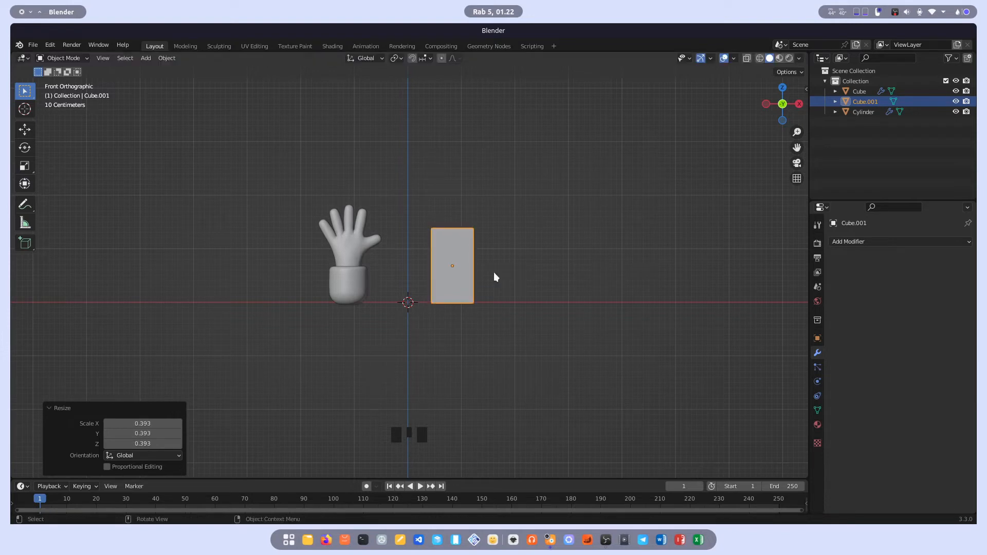
In right view, thicken the block by scaling it about 1.382 along the Y axis, and return to front view
click(799, 104)
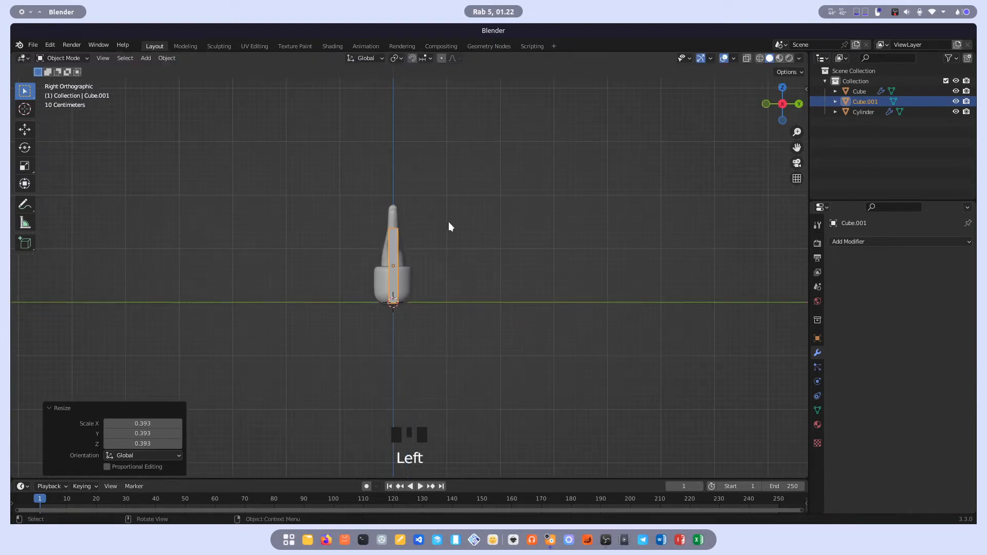
scroll(401, 249, up, 3)
scroll(437, 218, up, 2)
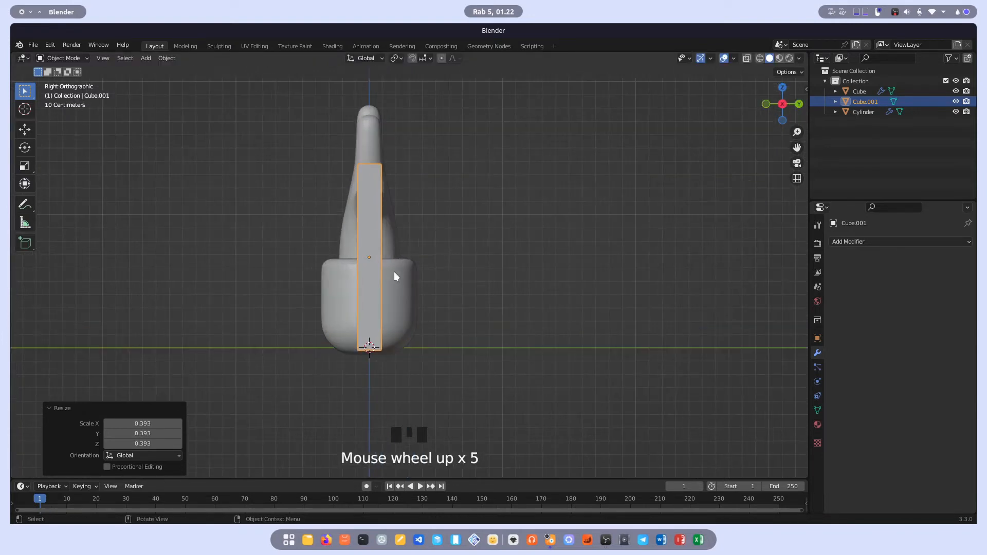
key(s)
key(y)
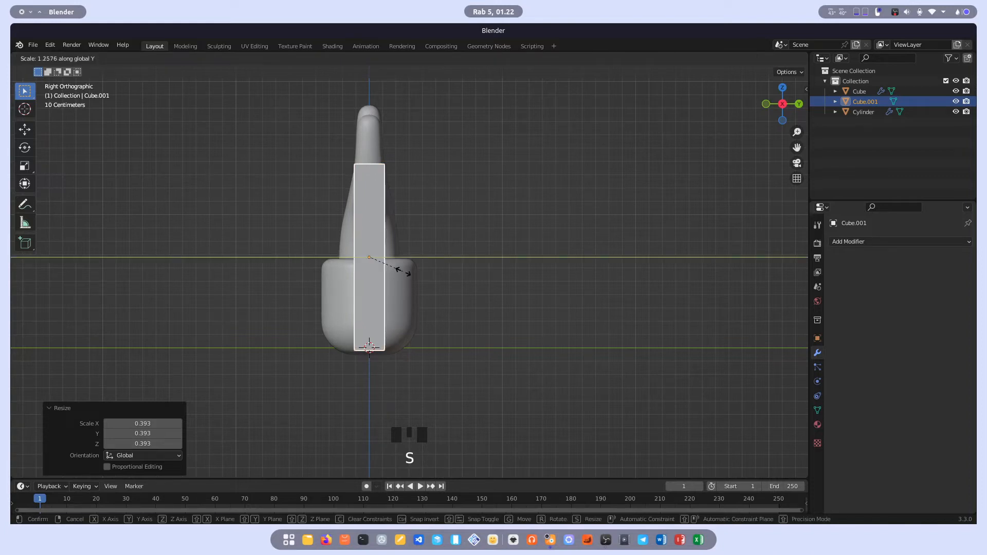
click(409, 278)
click(766, 108)
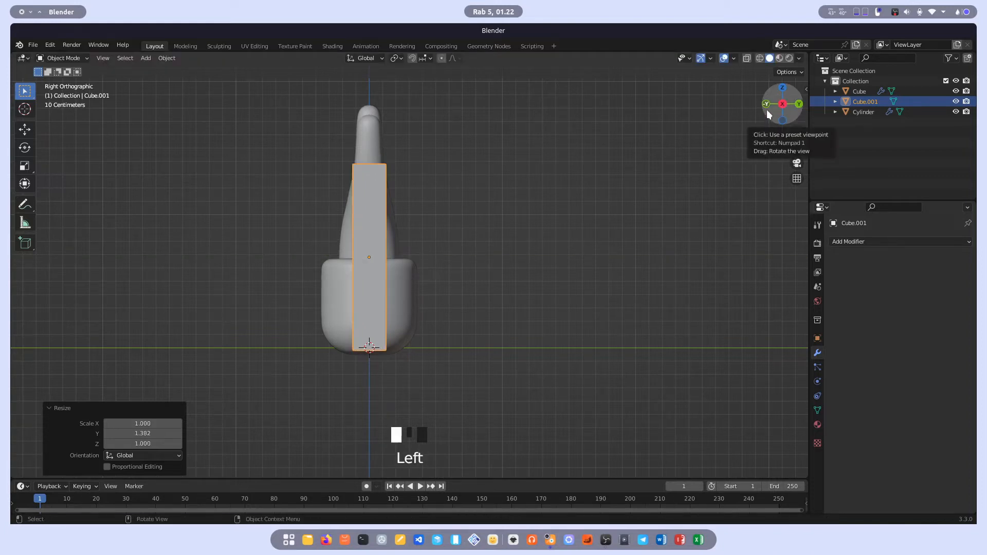
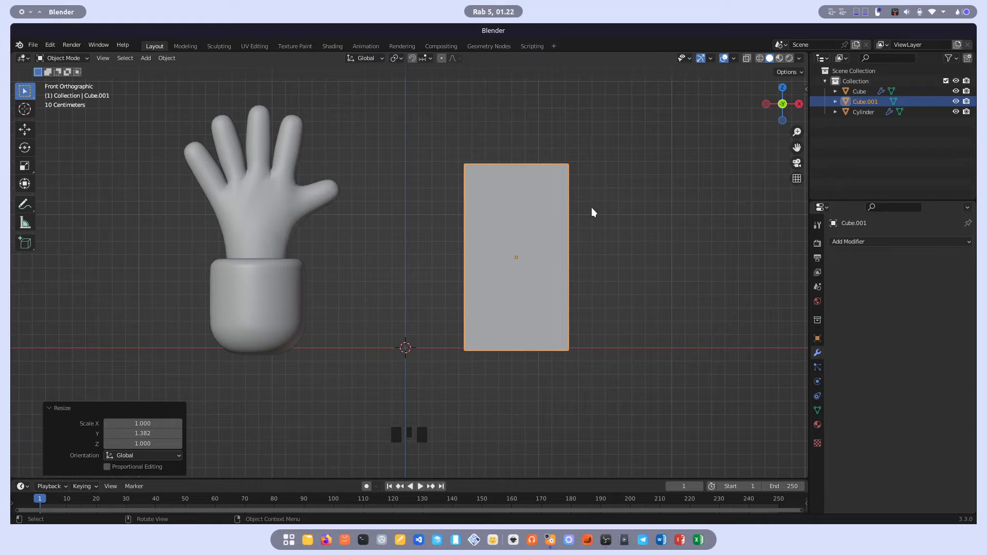
Edit the block's mesh and select the top edge and both vertical edges of its narrow side facing away from the hand
key(Tab)
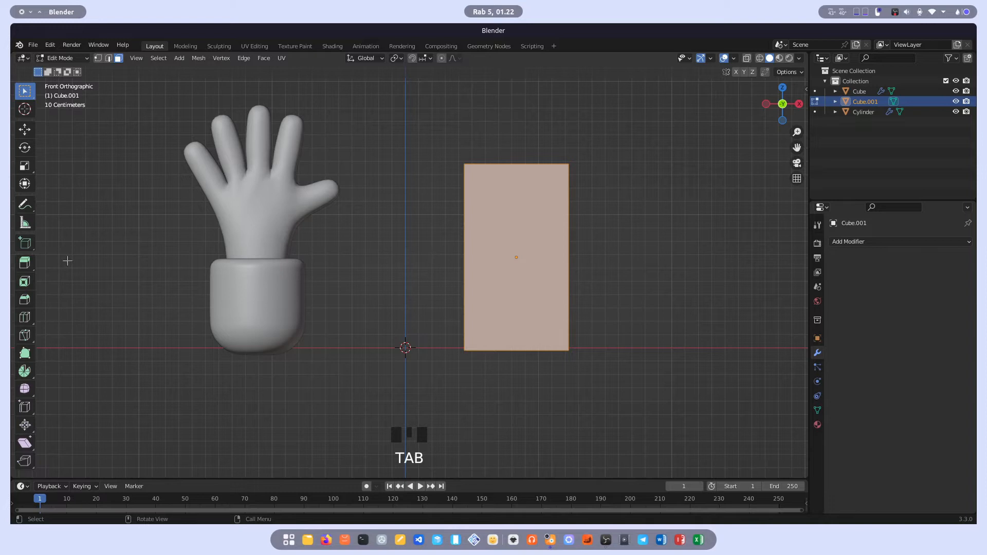
middle_drag(615, 199, 591, 214)
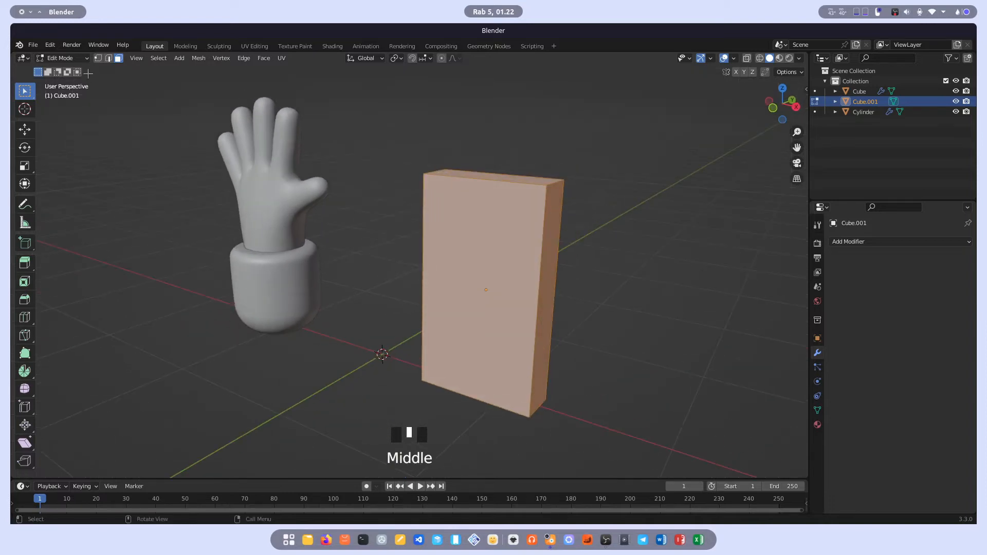
click(109, 58)
drag(583, 222, 540, 181)
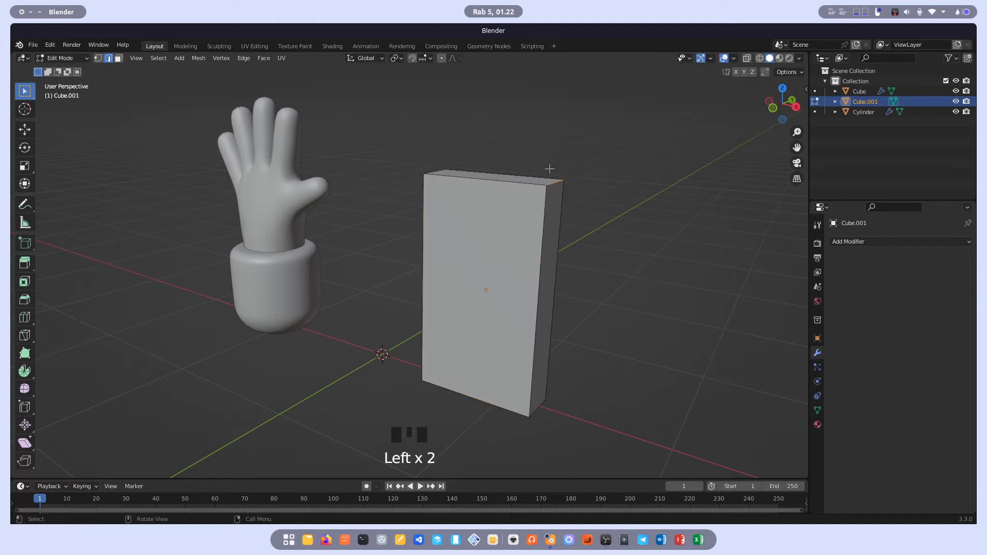
shift+click(546, 236)
shift+click(559, 234)
middle_drag(607, 242, 566, 238)
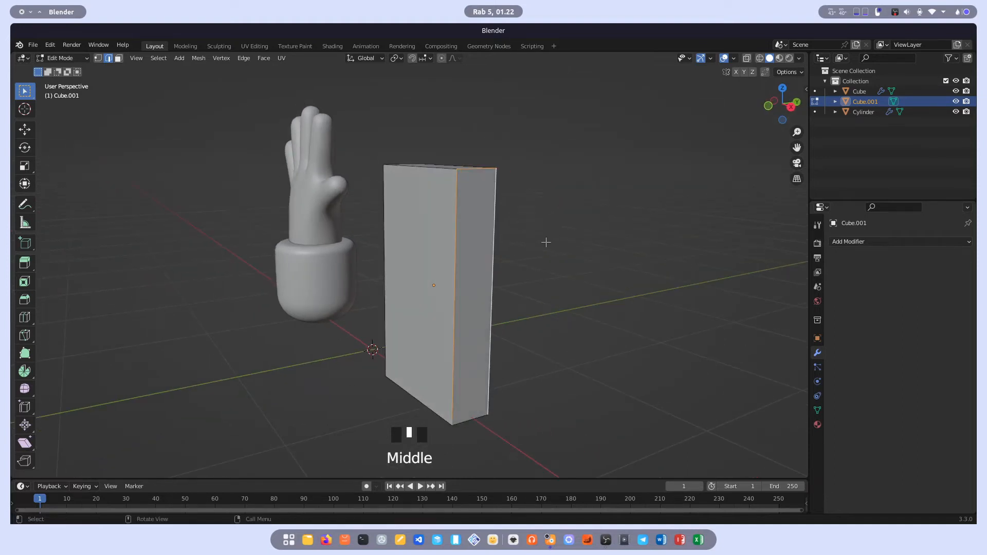
shift+middle_drag(538, 205, 470, 228)
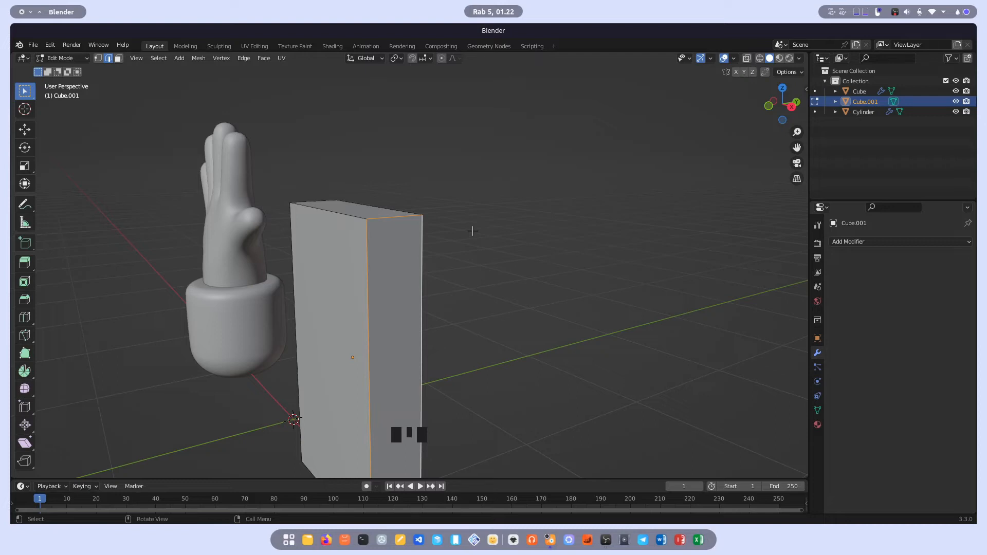
Try to bevel the selected edges by about 0.623 m with 7 segments
key(ctrl)
key(ctrl+b)
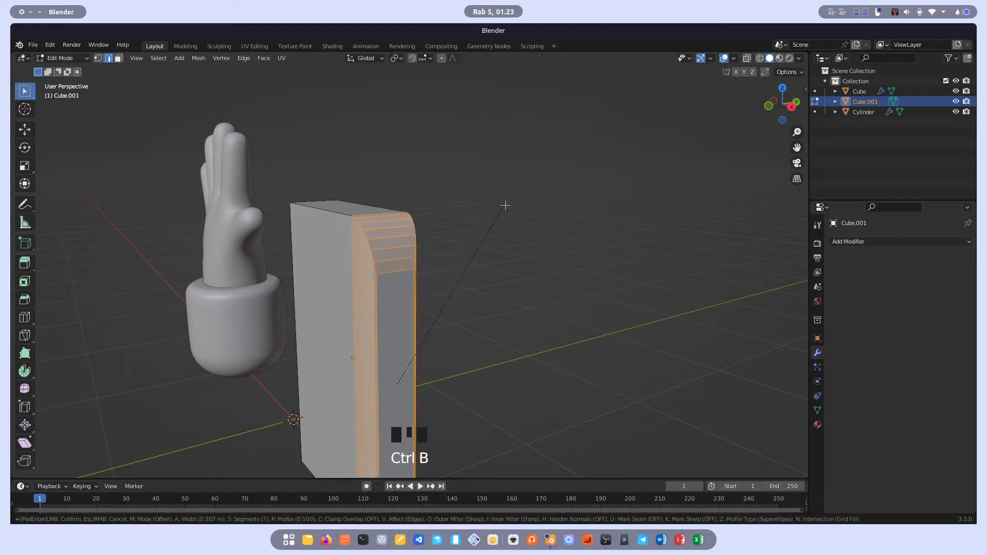
click(553, 193)
middle_drag(554, 194, 479, 244)
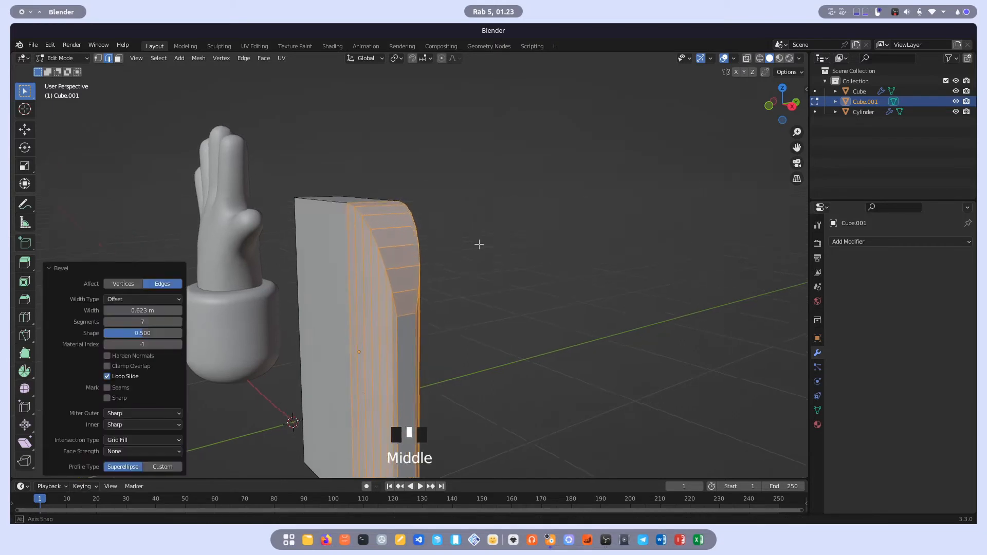
scroll(479, 244, up, 3)
Inspect the bevel's shape in front and right views, and undo the bevel
click(777, 106)
shift+middle_drag(657, 209, 542, 236)
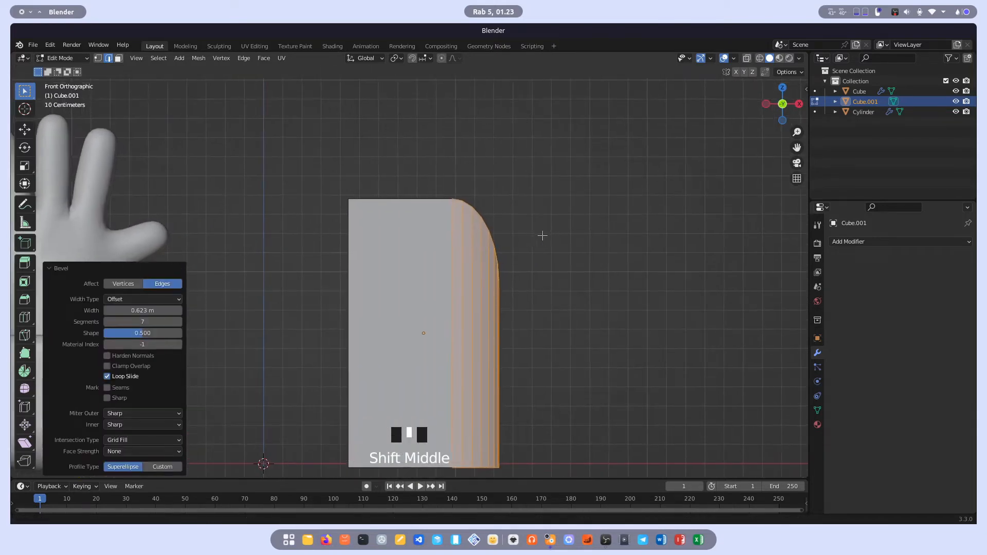
scroll(542, 236, up, 2)
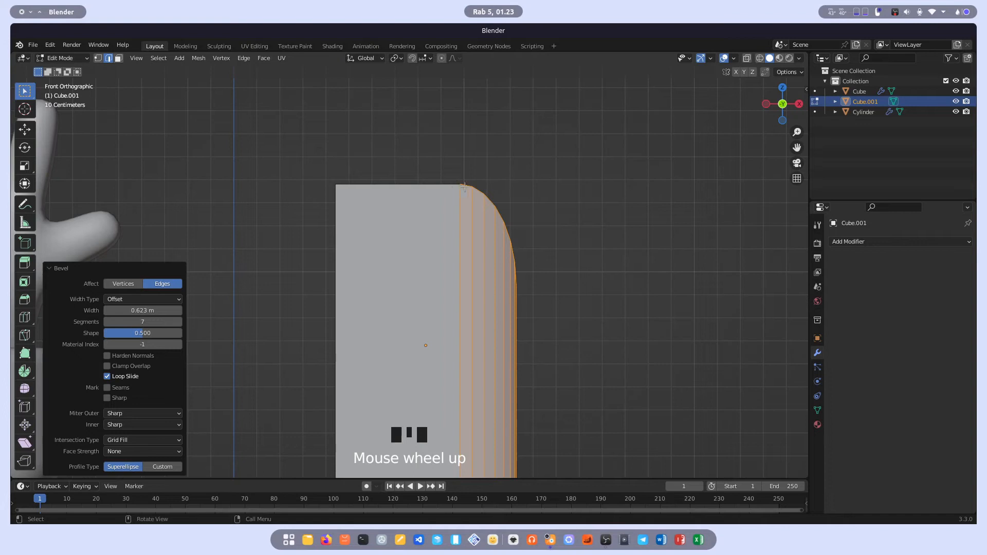
click(800, 105)
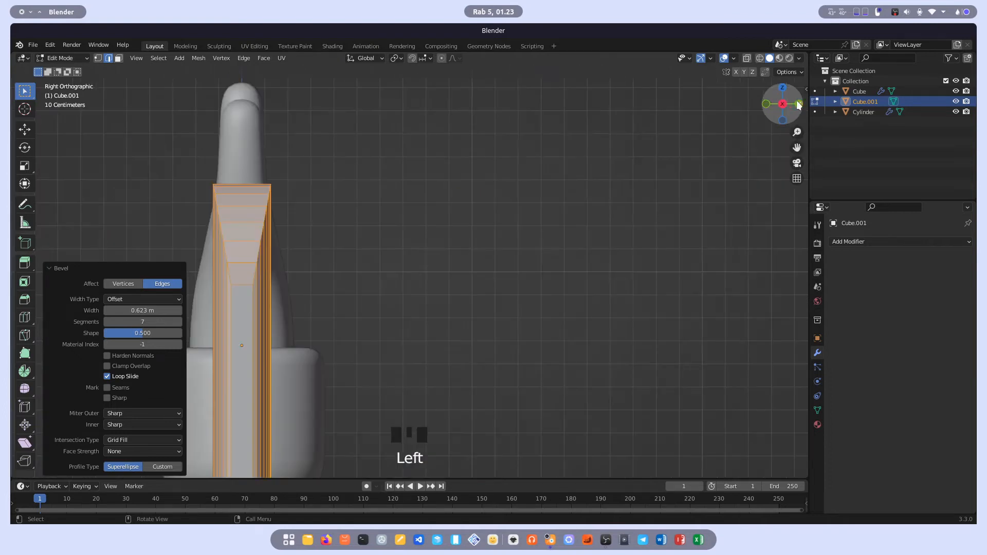
shift+middle_drag(293, 218, 366, 200)
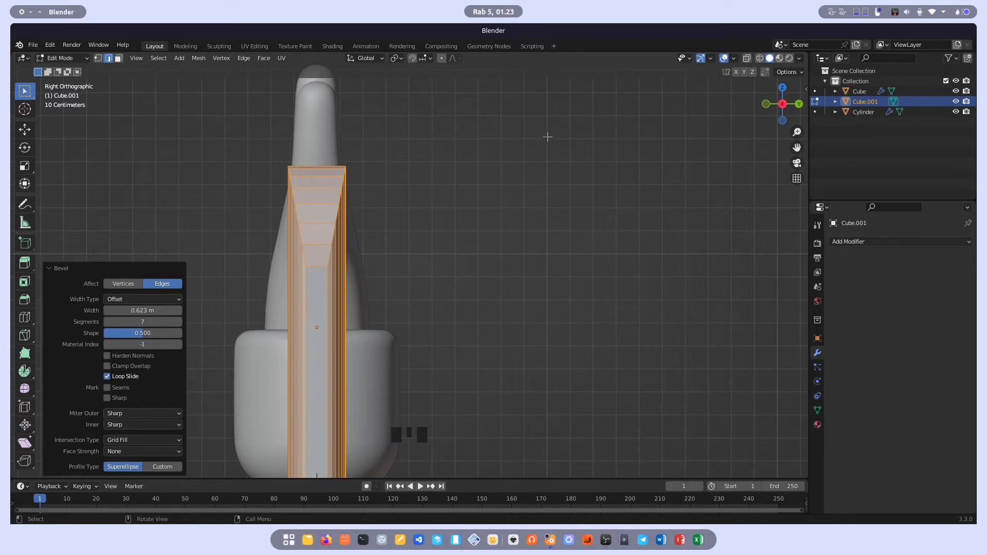
click(768, 105)
key(ctrl+2)
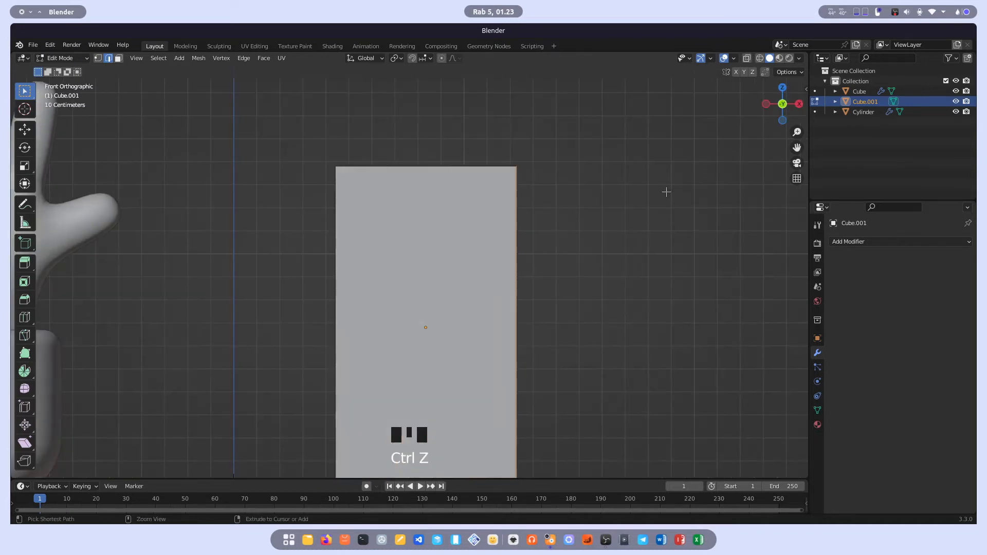
Return to object mode and show the block's transform properties to examine its scale values
key(Tab)
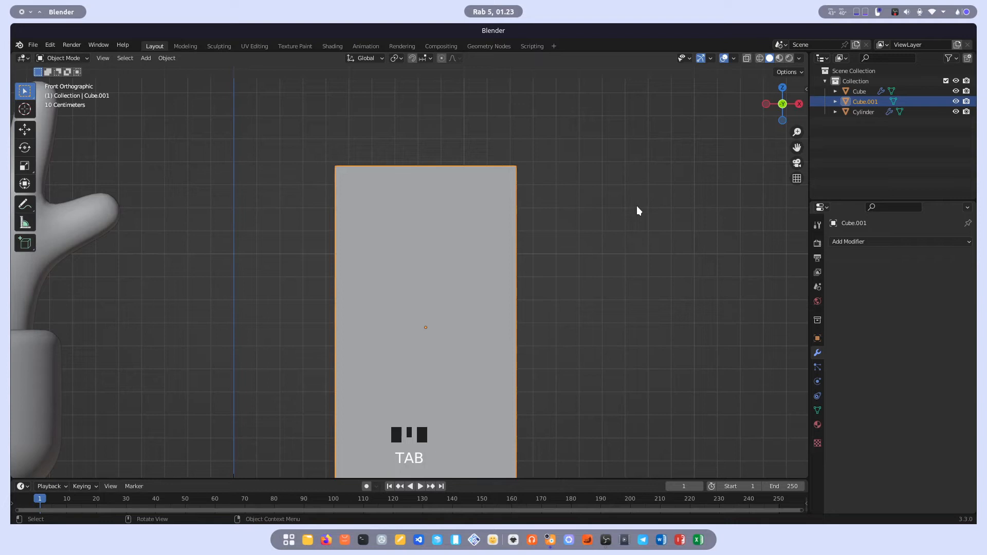
scroll(639, 206, down, 4)
scroll(636, 211, up, 2)
key(ctrl+a)
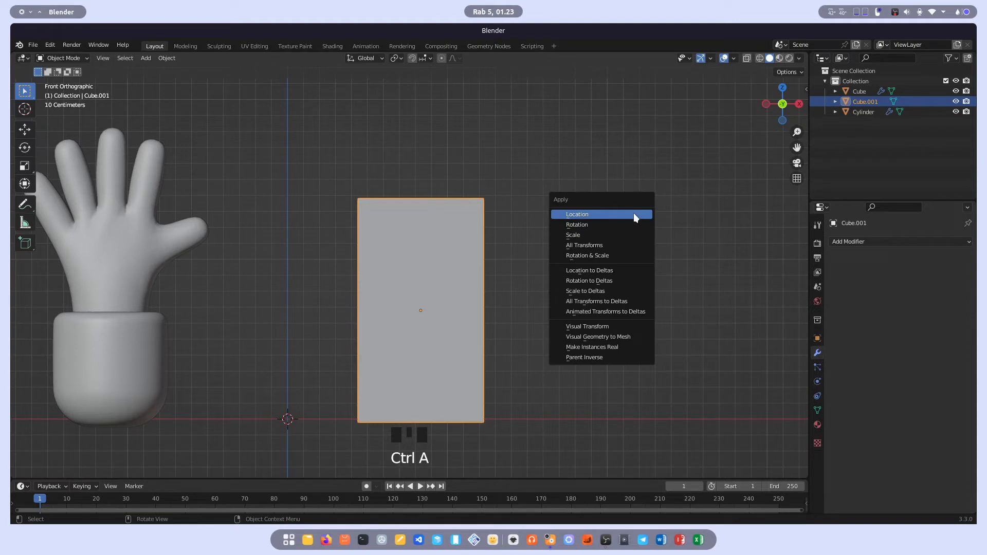
click(619, 234)
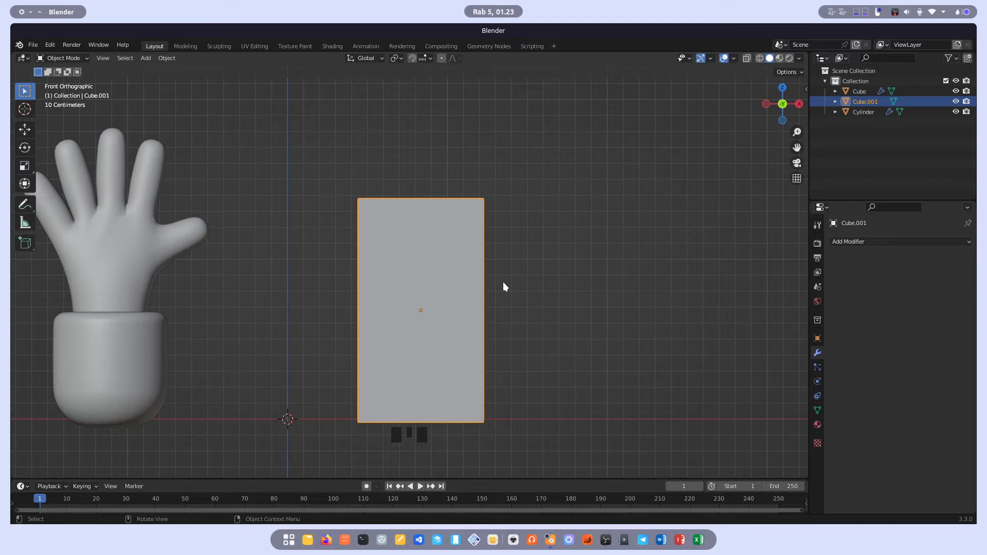
key(n)
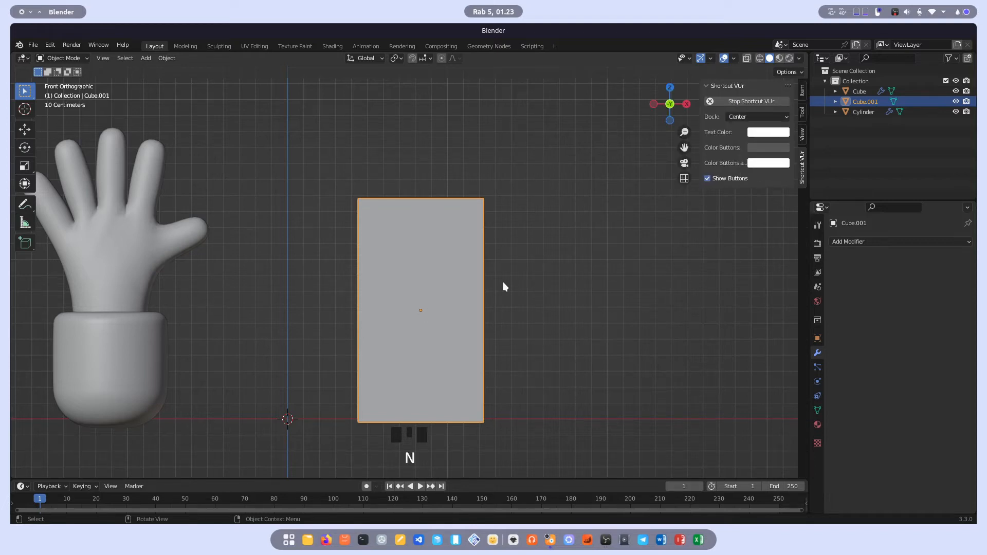
click(802, 93)
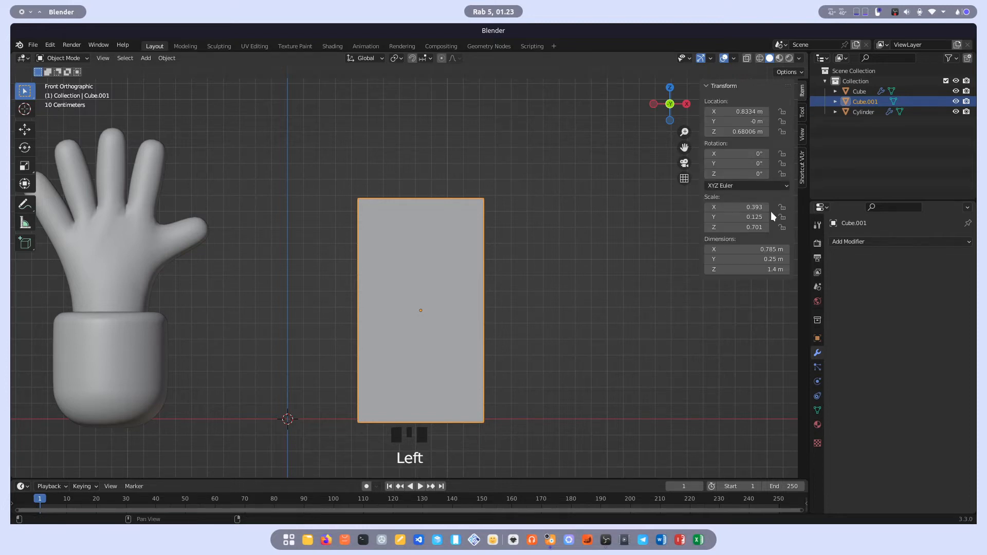
click(733, 207)
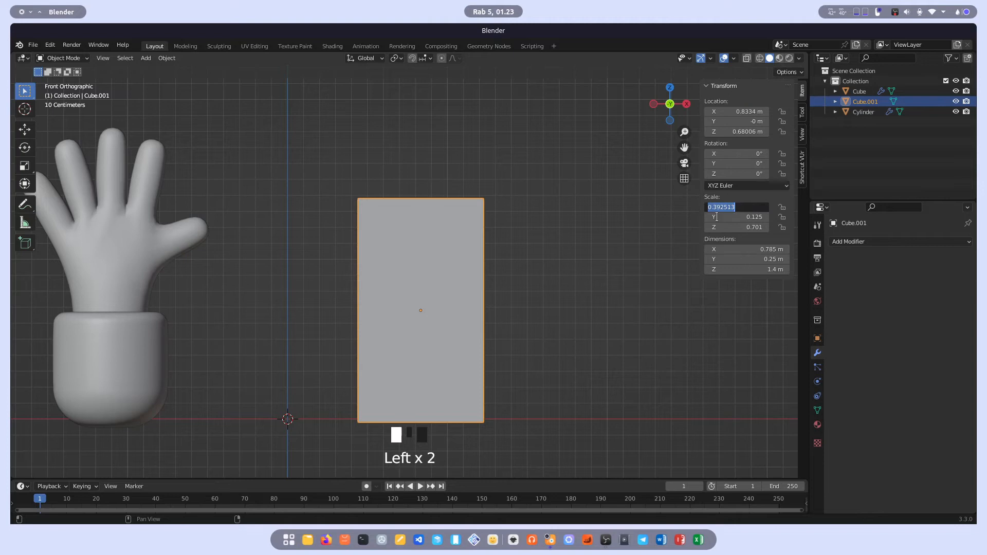
click(738, 197)
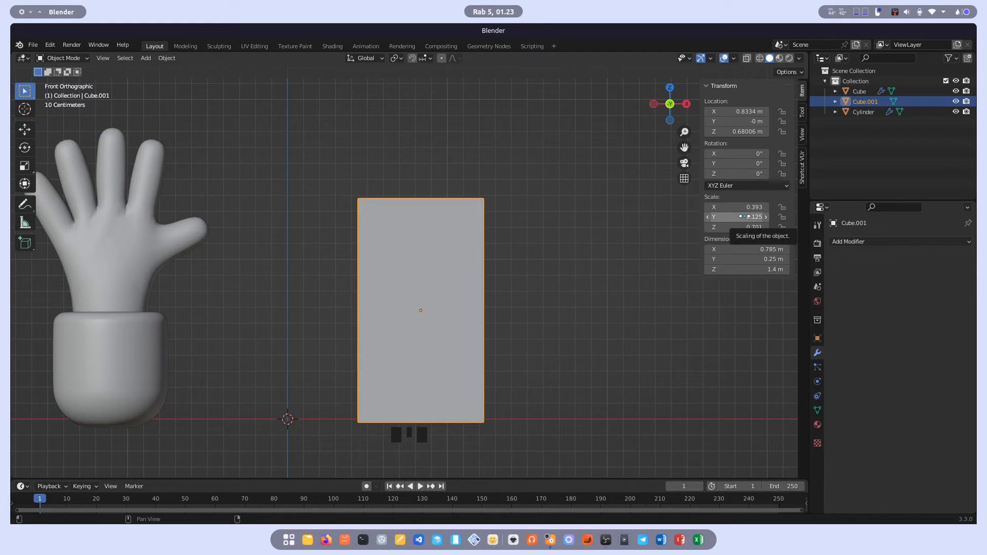
Apply the block's scale and return to front view
middle_drag(487, 192, 487, 221)
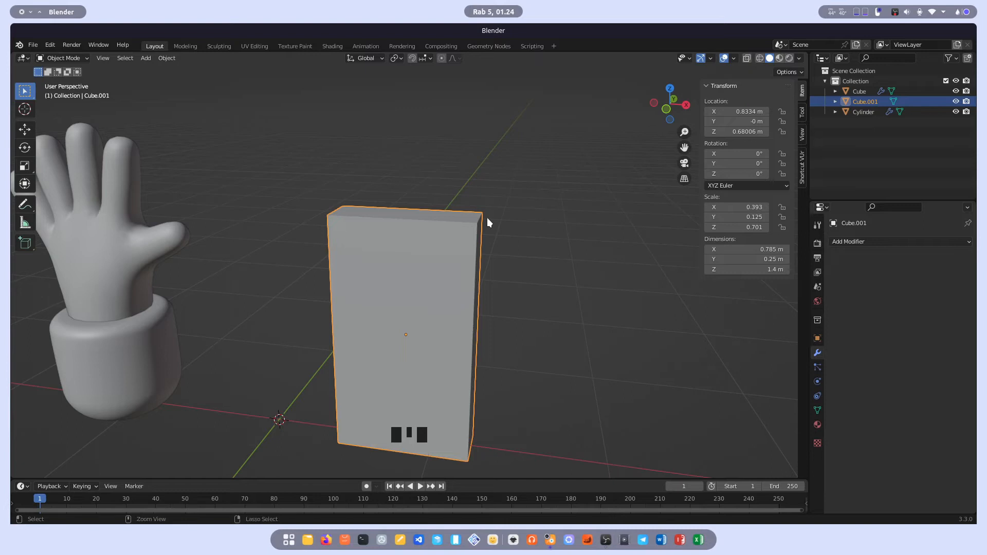
key(ctrl+a)
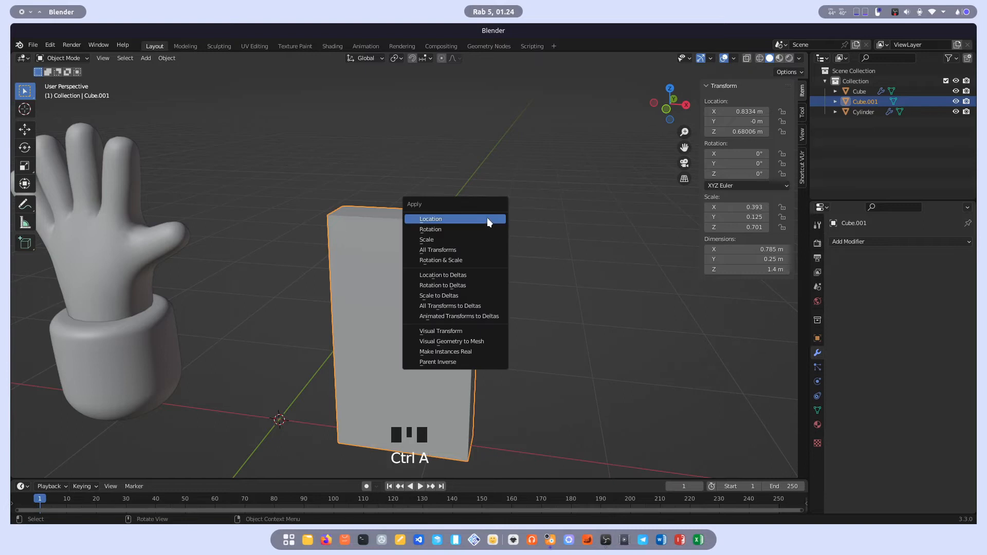
click(440, 242)
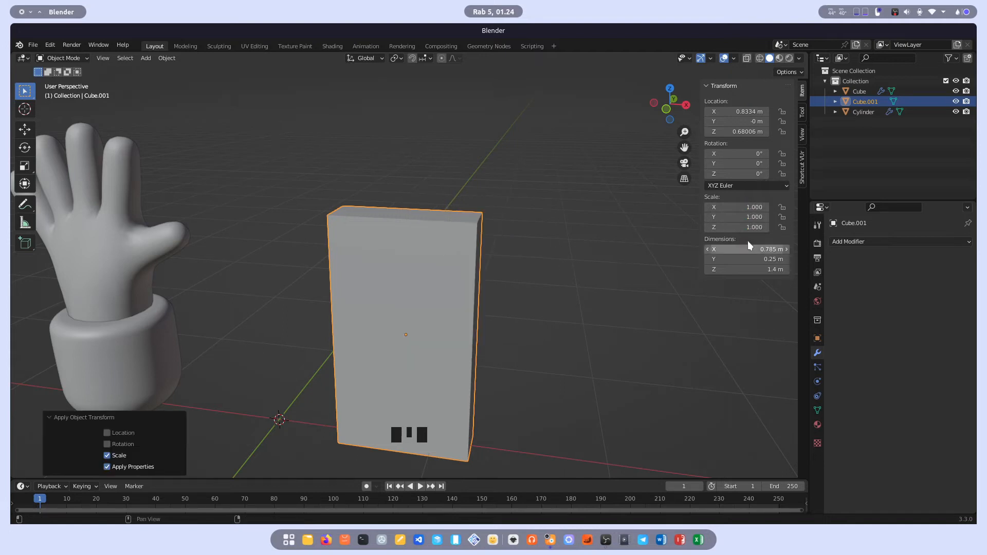
click(667, 106)
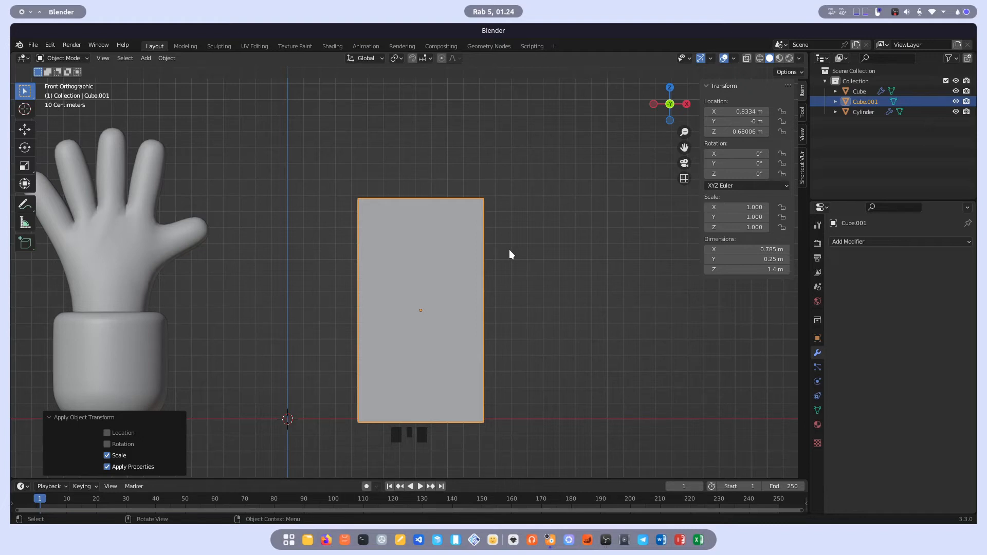
Edit the block's mesh and bevel the selected side edges by about 0.105 m with 7 segments
key(Tab)
middle_drag(542, 218, 480, 230)
scroll(476, 227, up, 2)
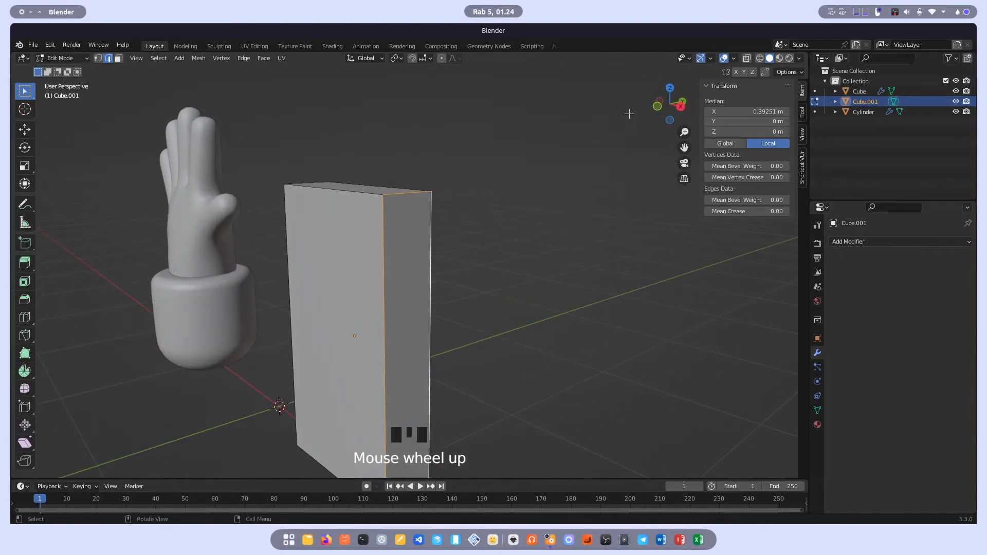
key(ctrl+b)
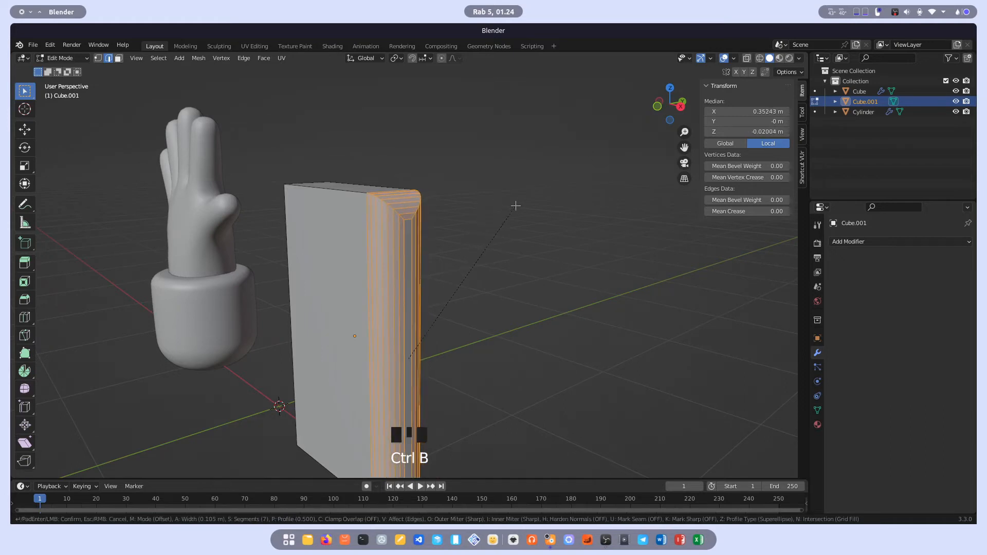
click(516, 206)
click(657, 106)
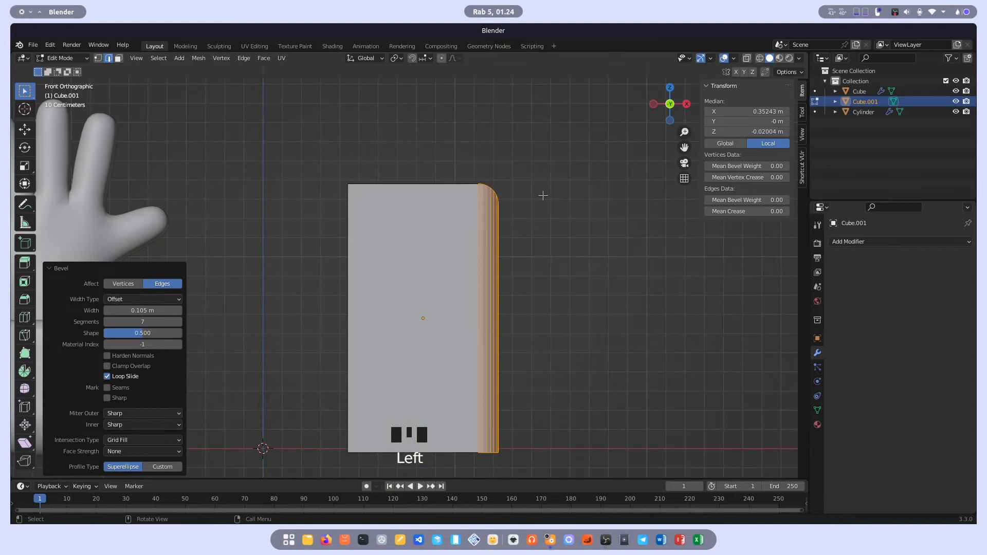
Examine the rounded upper corner closely in front view, and undo the bevel and the switch into edit mode
shift+middle_drag(543, 196, 456, 236)
scroll(456, 232, up, 3)
scroll(449, 229, up, 2)
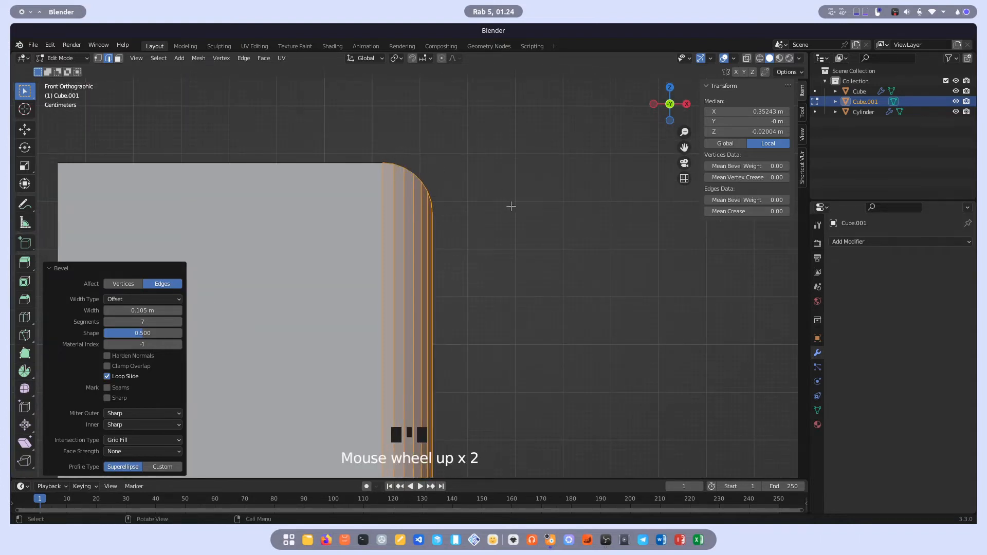
scroll(511, 206, down, 2)
key(ctrl+z)
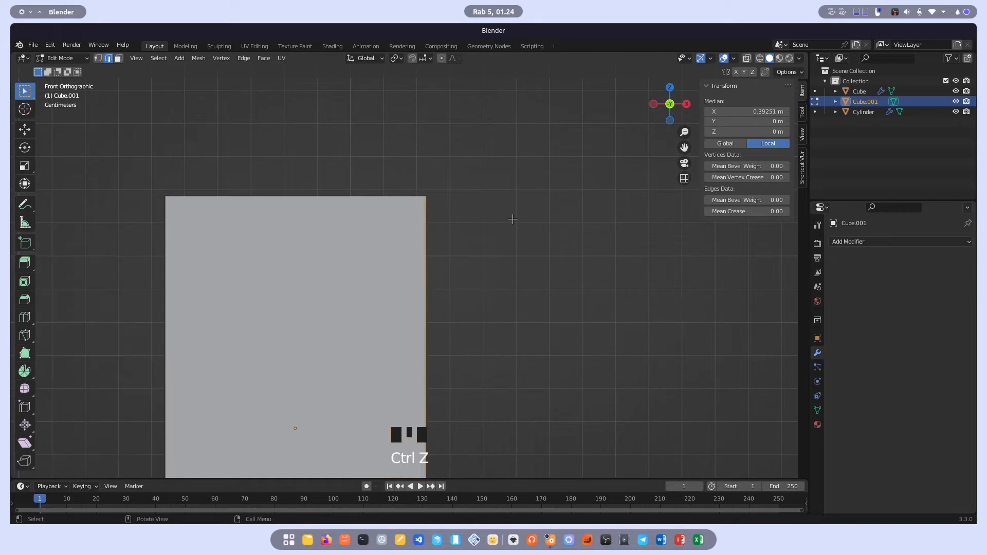
key(ctrl+z)
Edit the block's mesh and select the four short corner edges running through its thickness, two at the upper end and two at the lower
scroll(490, 217, down, 4)
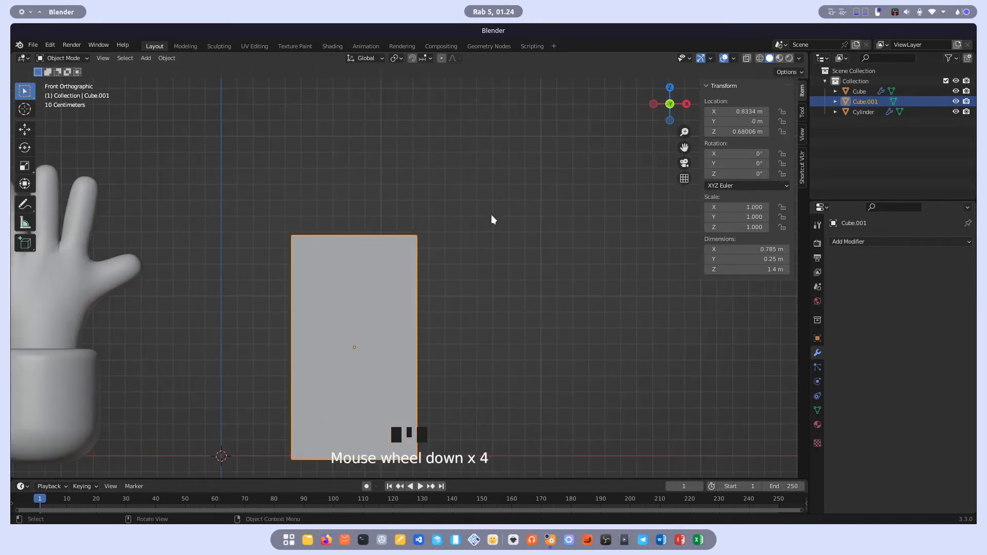
key(Tab)
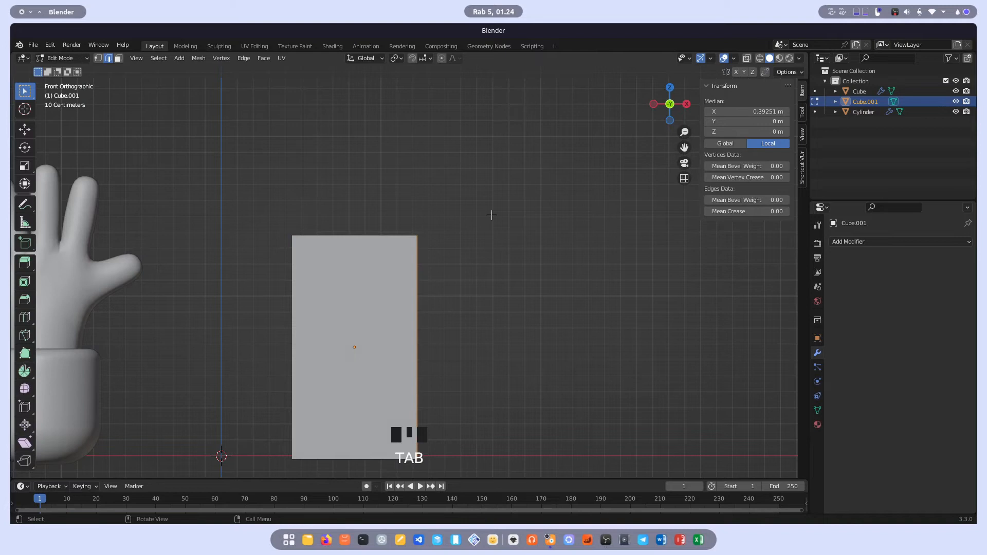
scroll(506, 197, down, 2)
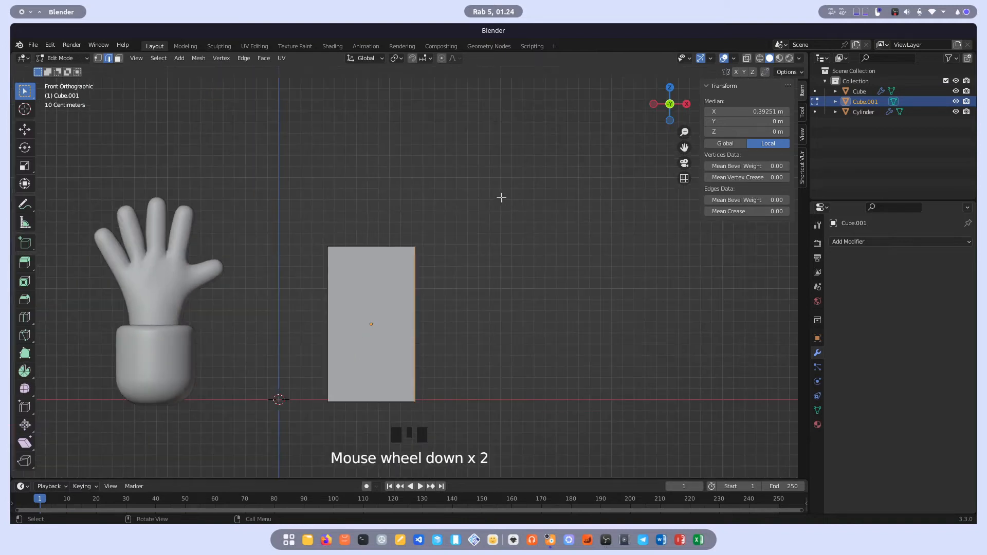
middle_drag(533, 249, 445, 270)
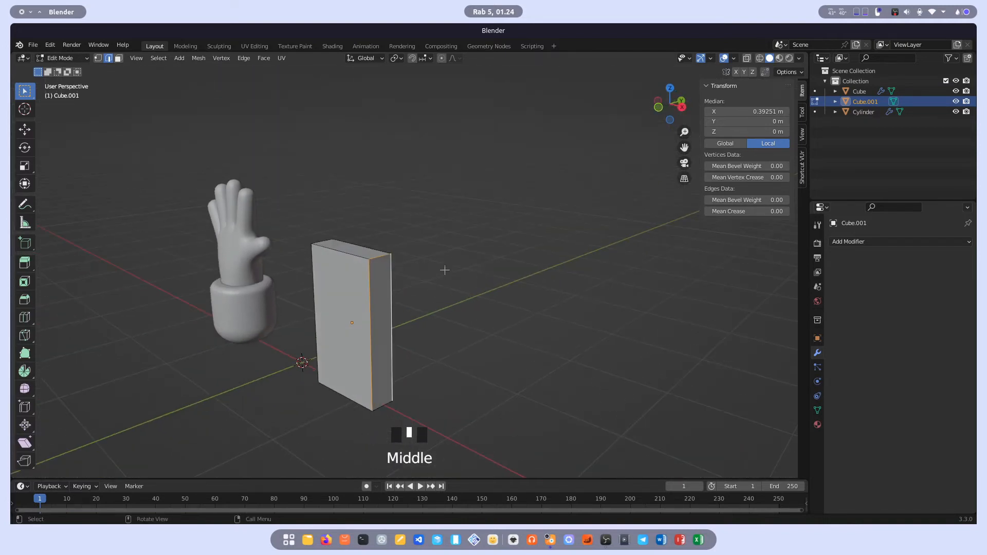
click(383, 256)
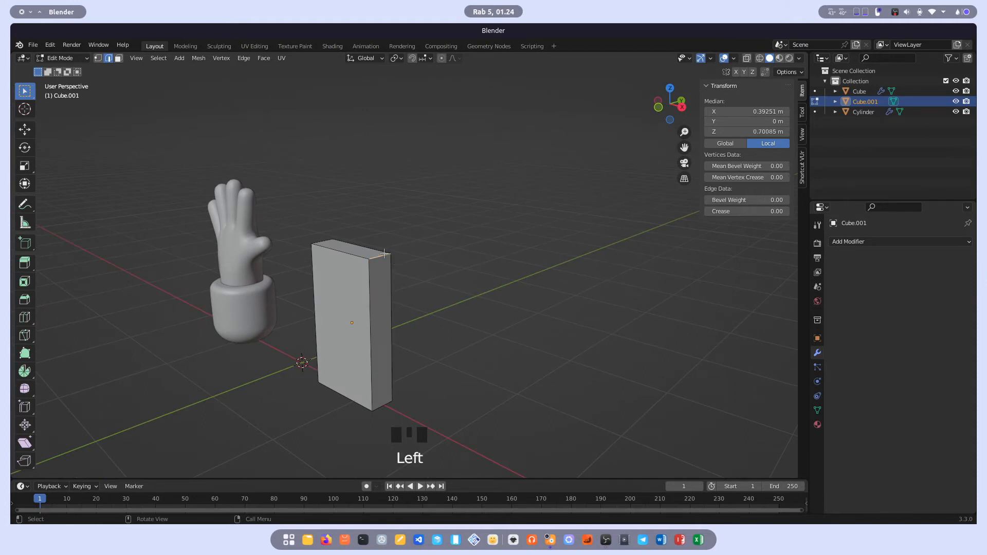
shift+click(320, 242)
middle_drag(292, 393, 360, 371)
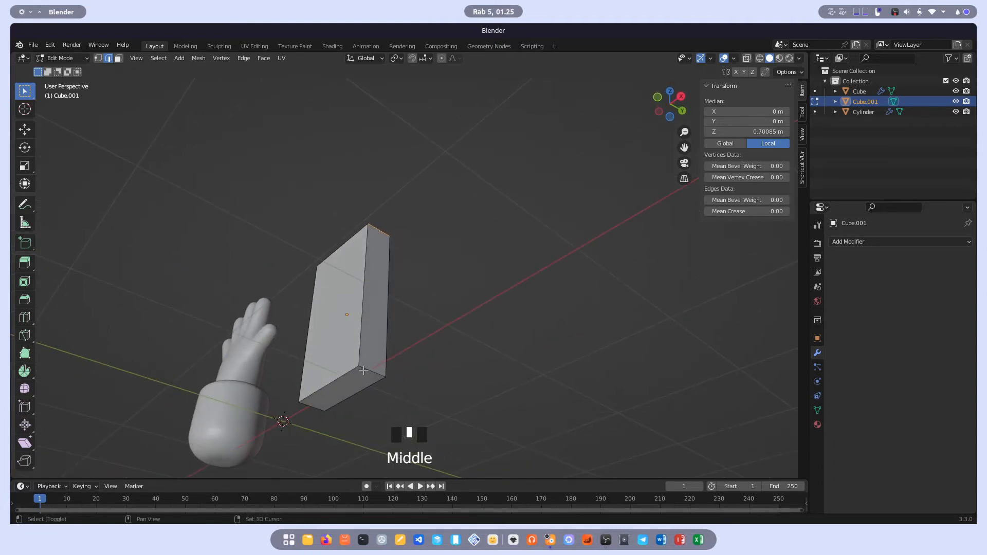
shift+click(363, 370)
shift+click(318, 405)
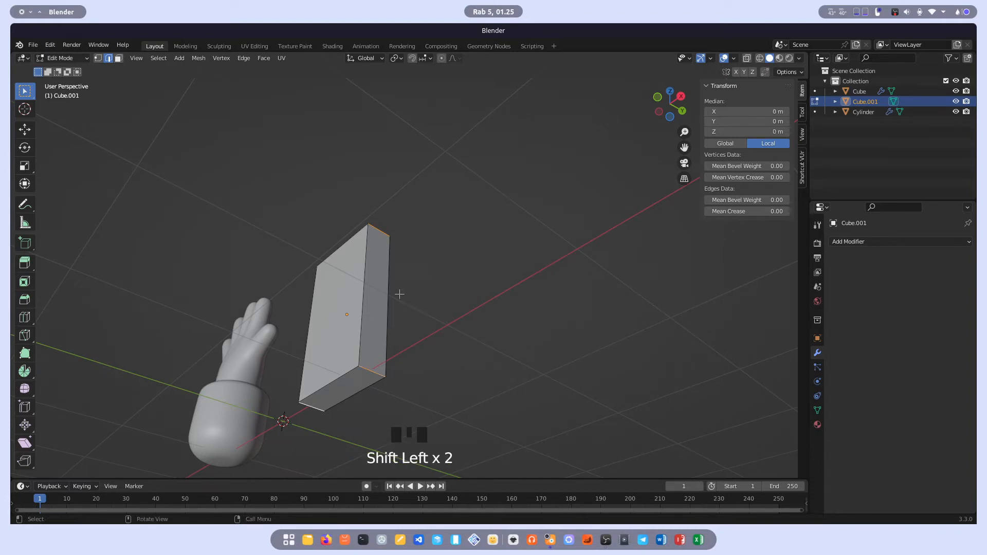
Bevel the four selected corner edges by about 0.209 m with 7 segments and return to object mode
middle_drag(383, 250, 449, 282)
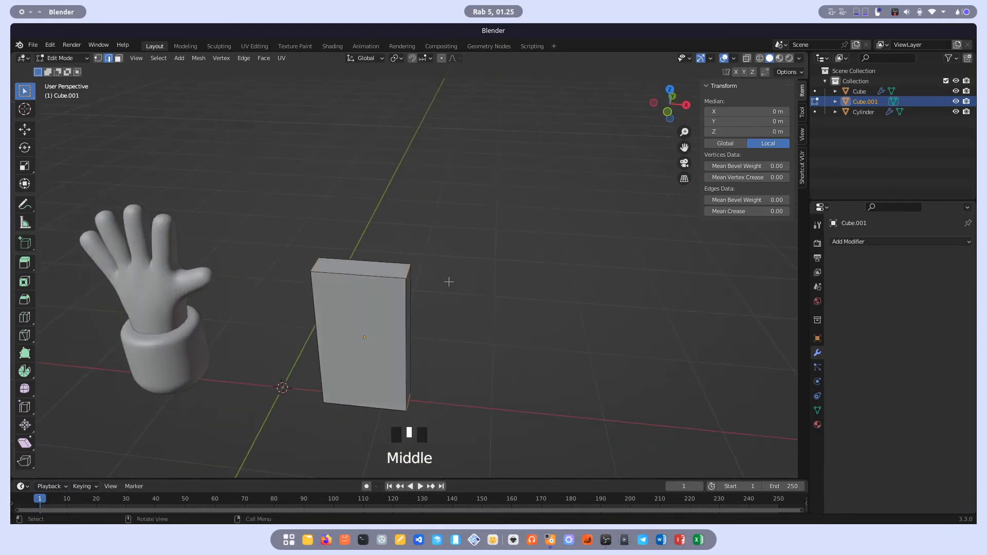
scroll(449, 282, up, 3)
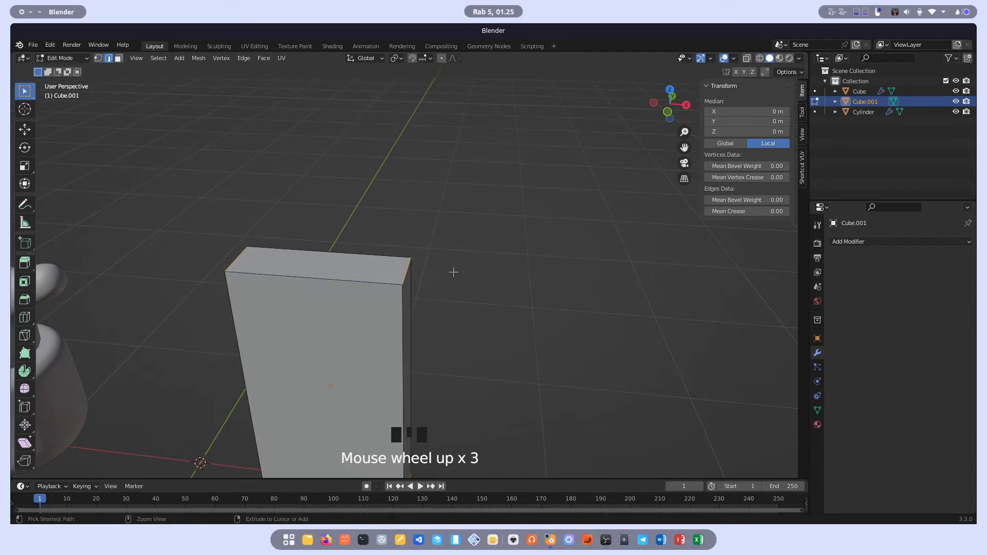
key(ctrl+b)
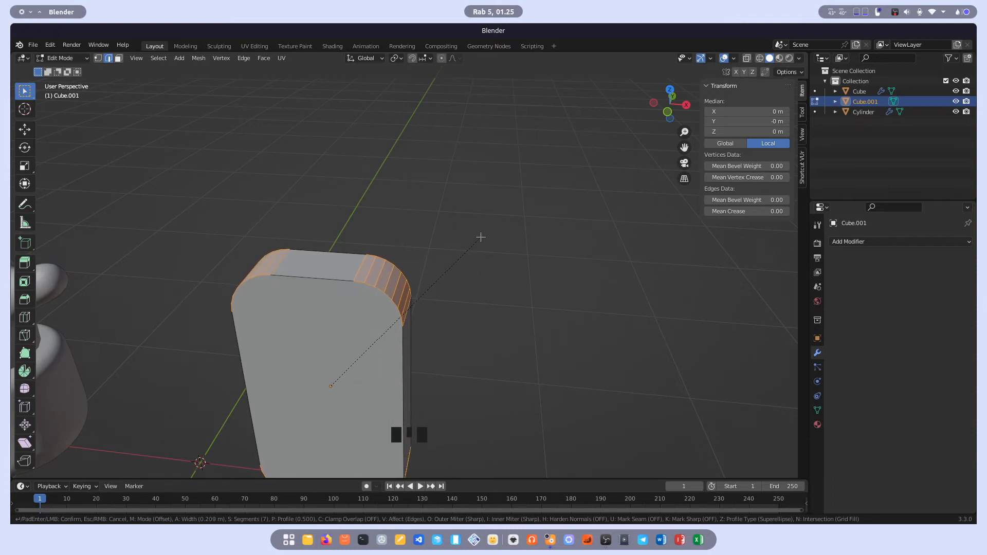
click(481, 237)
scroll(481, 239, down, 4)
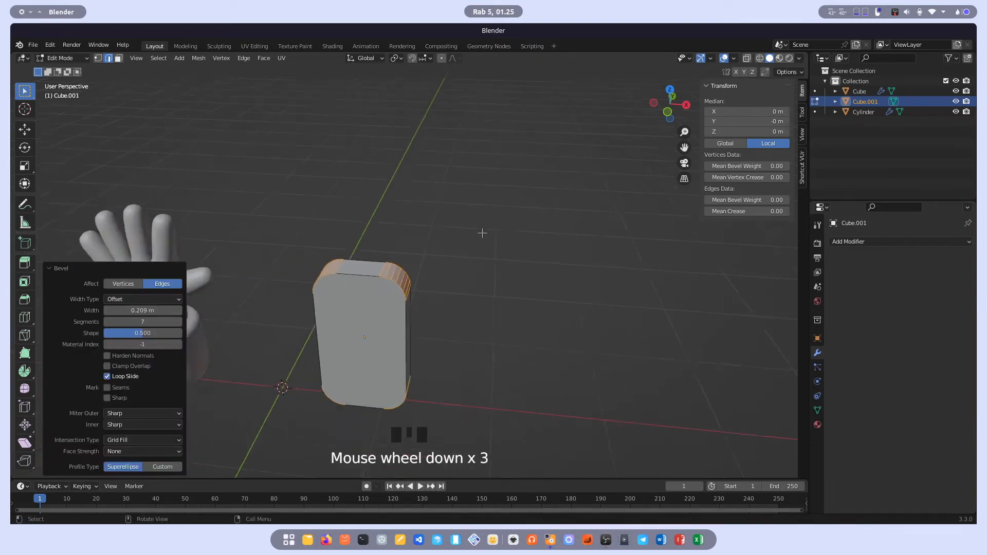
key(Tab)
Re-enter edit mode on the rounded block, close to its upper corner
middle_drag(501, 299, 476, 315)
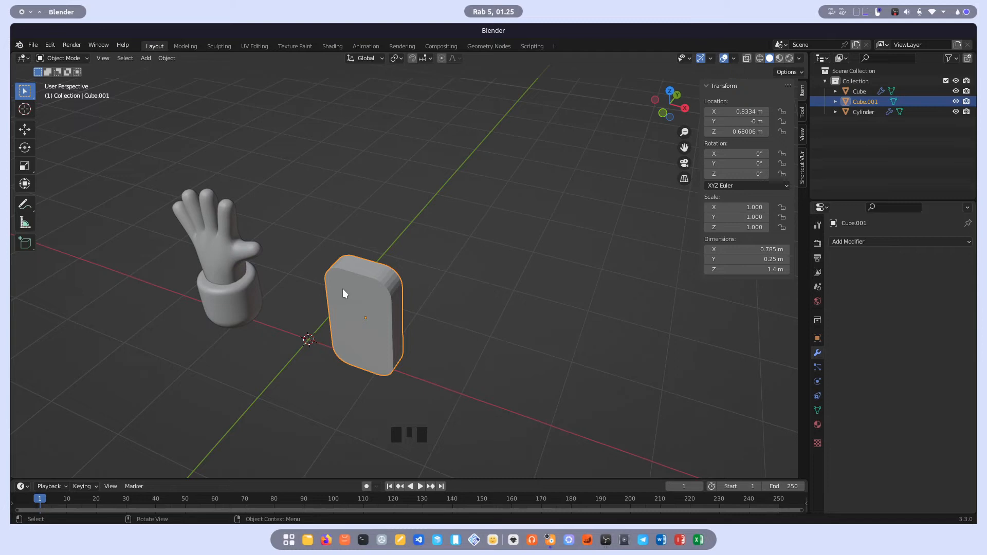
shift+middle_drag(202, 276, 322, 278)
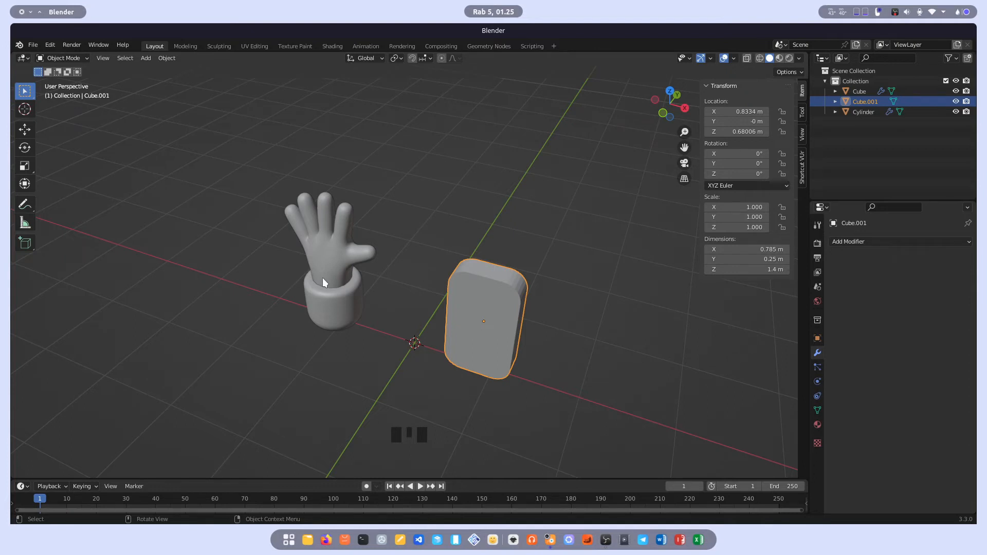
scroll(325, 273, up, 3)
middle_drag(616, 309, 415, 276)
scroll(252, 219, up, 4)
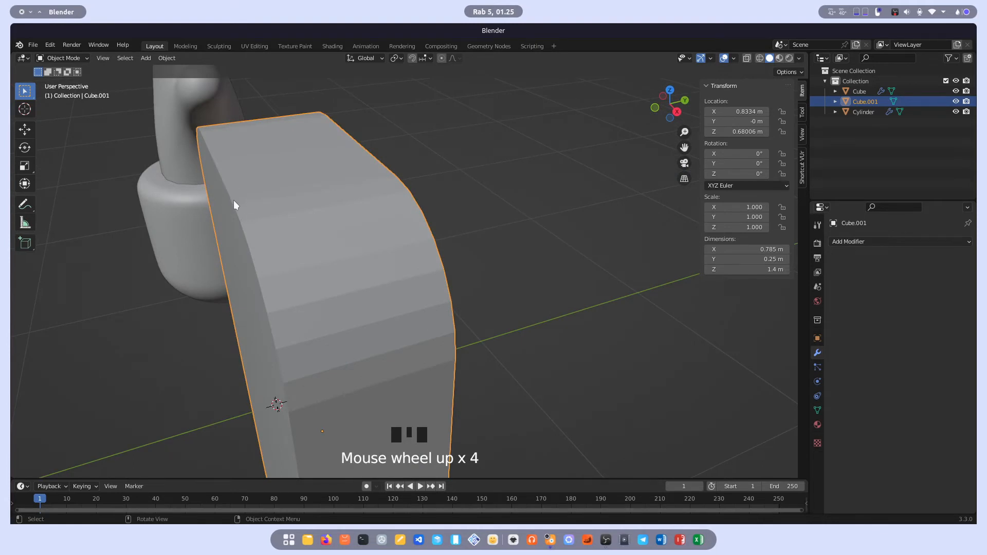
key(Tab)
click(299, 184)
alt+shift+click(299, 184)
alt+shift+click(299, 184)
alt+shift+click(299, 184)
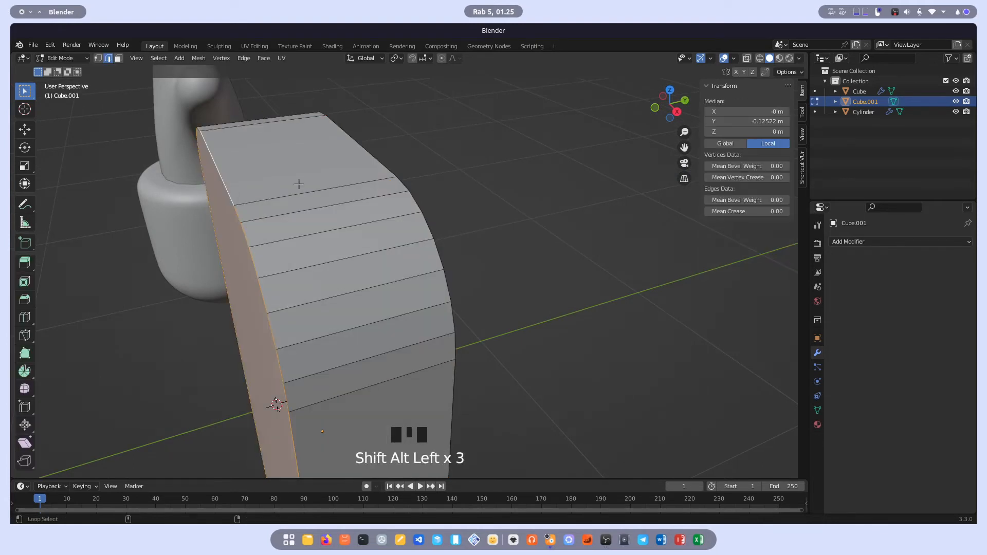
click(224, 188)
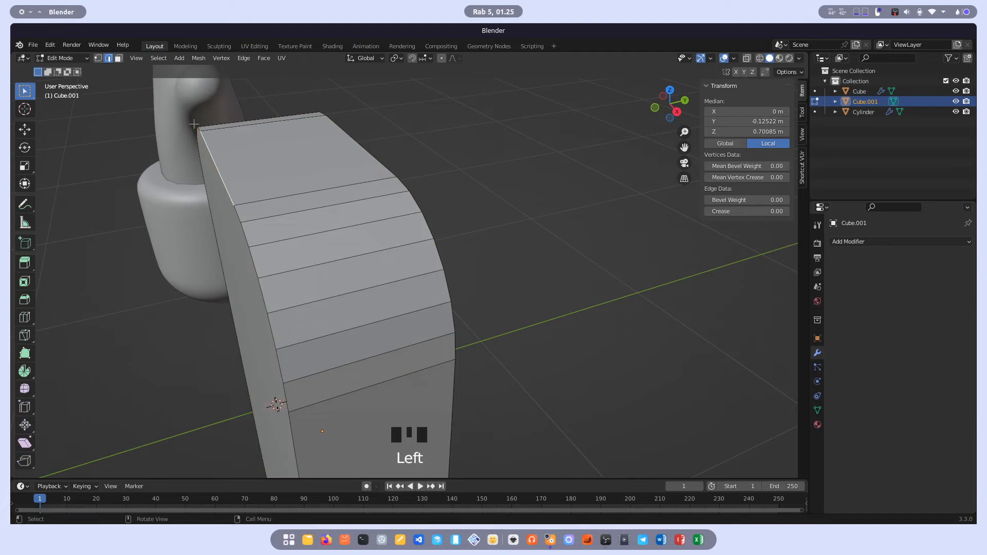
Switch to face selection and select the block's large front and back faces together
click(119, 58)
middle_drag(275, 186, 304, 169)
click(307, 188)
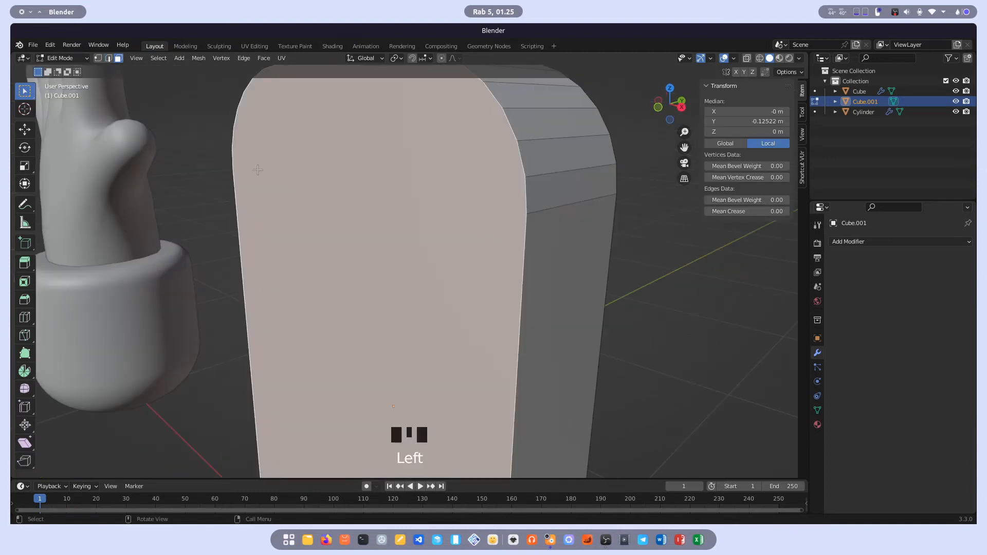
middle_drag(550, 194, 443, 206)
shift+click(220, 203)
scroll(221, 202, down, 4)
scroll(445, 207, up, 3)
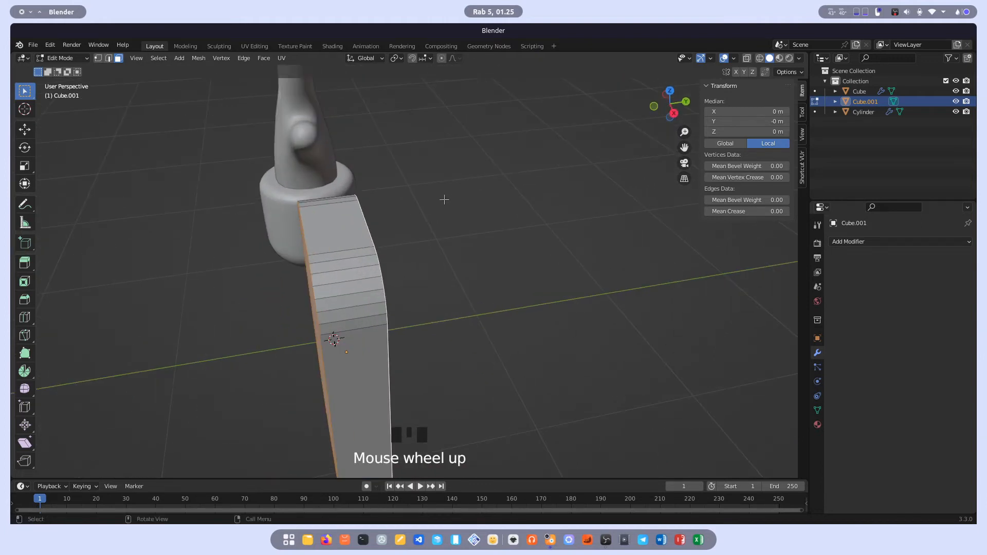
Bevel the borders of the front and back faces by about 0.056 m with 5 segments, and return to object mode
key(ctrl+b)
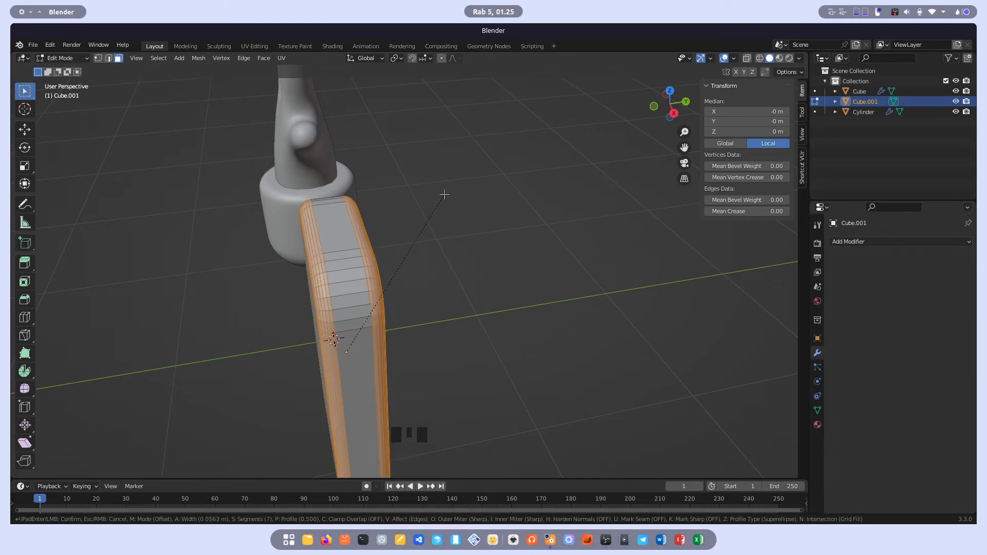
click(444, 194)
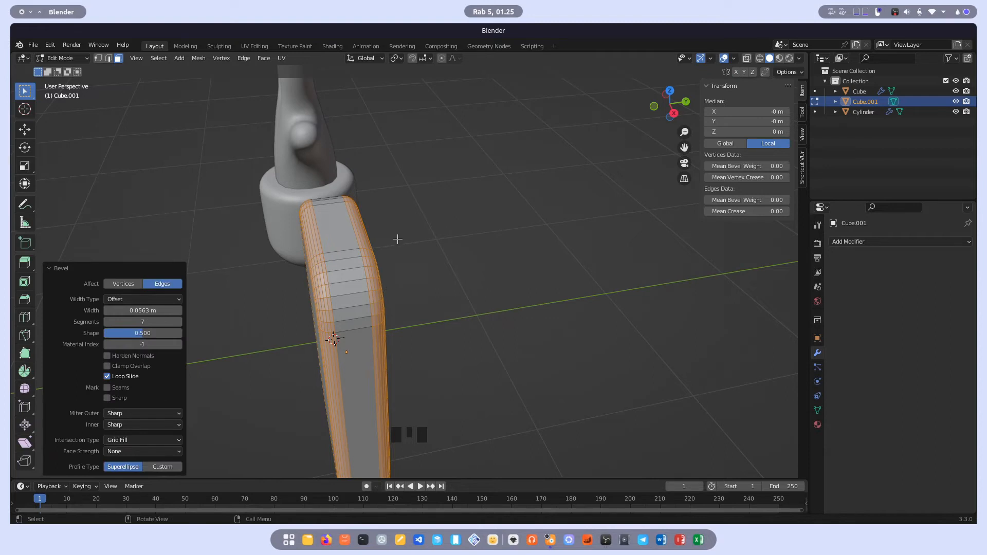
middle_drag(379, 247, 496, 206)
scroll(505, 209, up, 3)
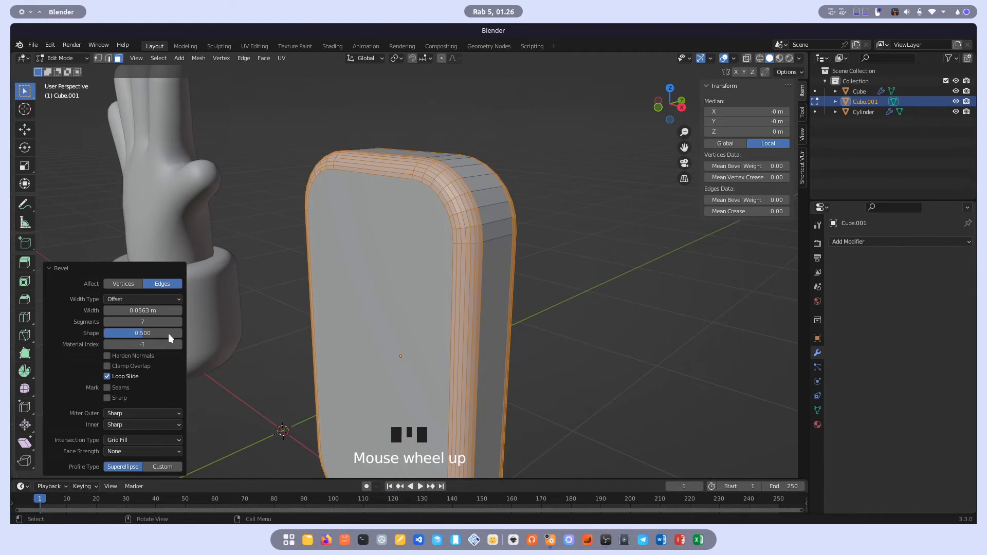
click(109, 322)
click(109, 322)
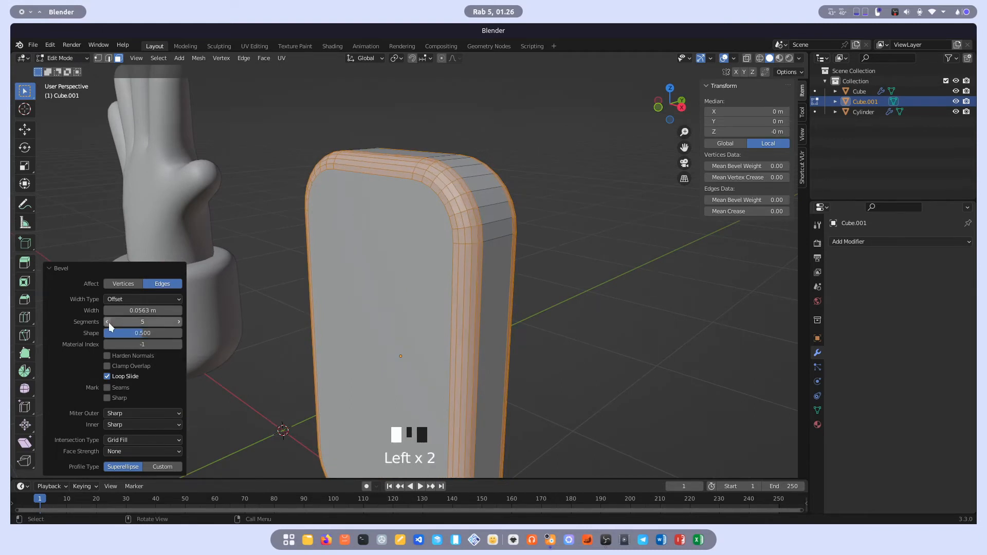
key(Tab)
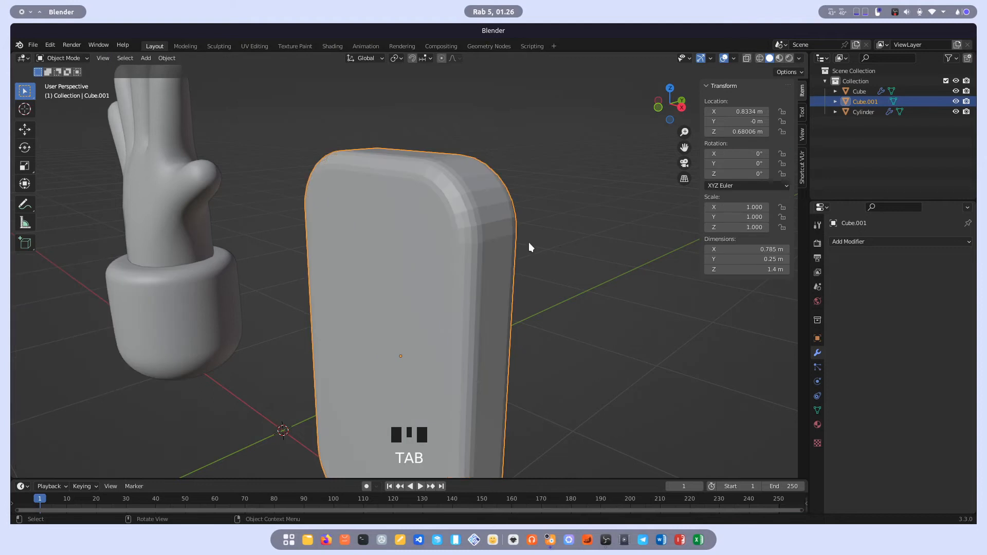
Apply smooth shading to the rounded block
scroll(529, 242, down, 3)
middle_drag(470, 265, 512, 266)
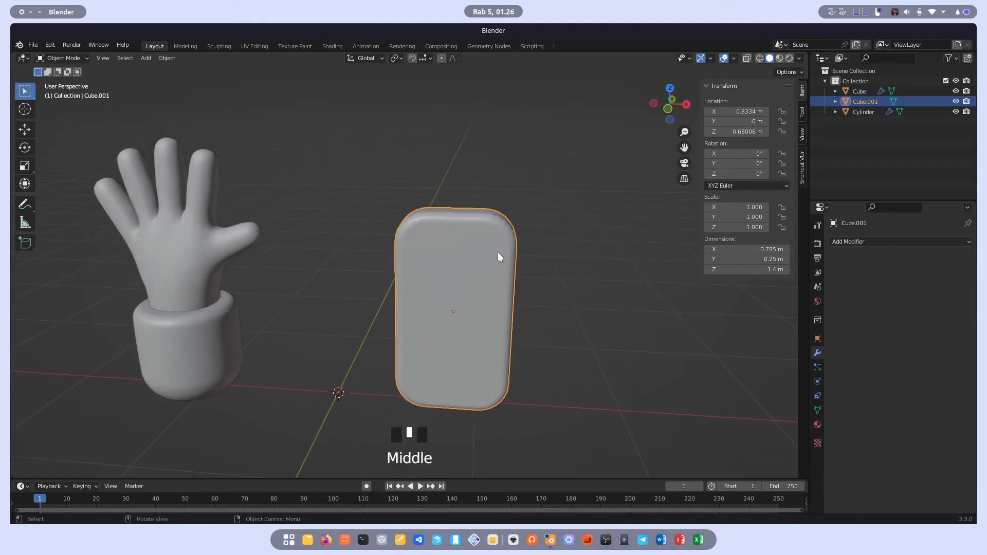
right_click(469, 224)
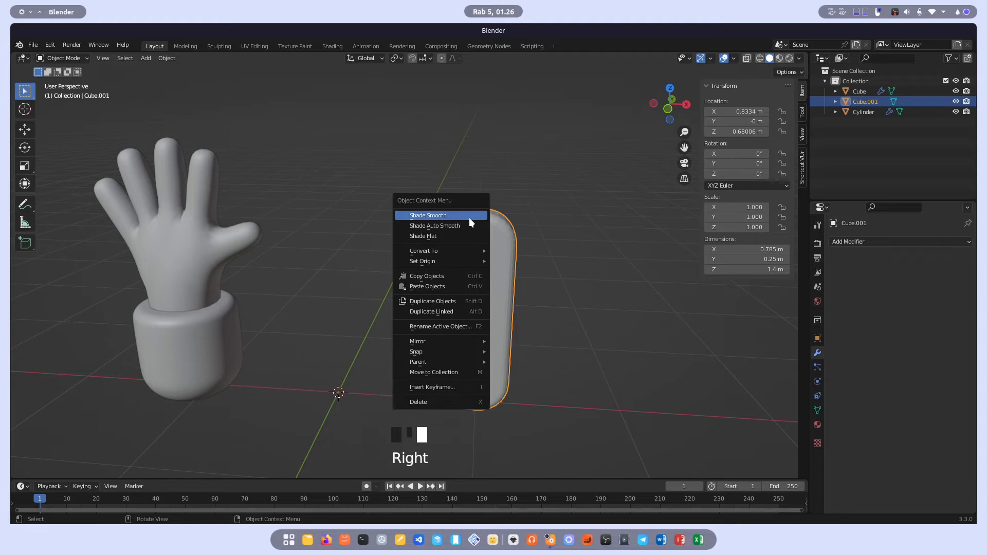
click(465, 215)
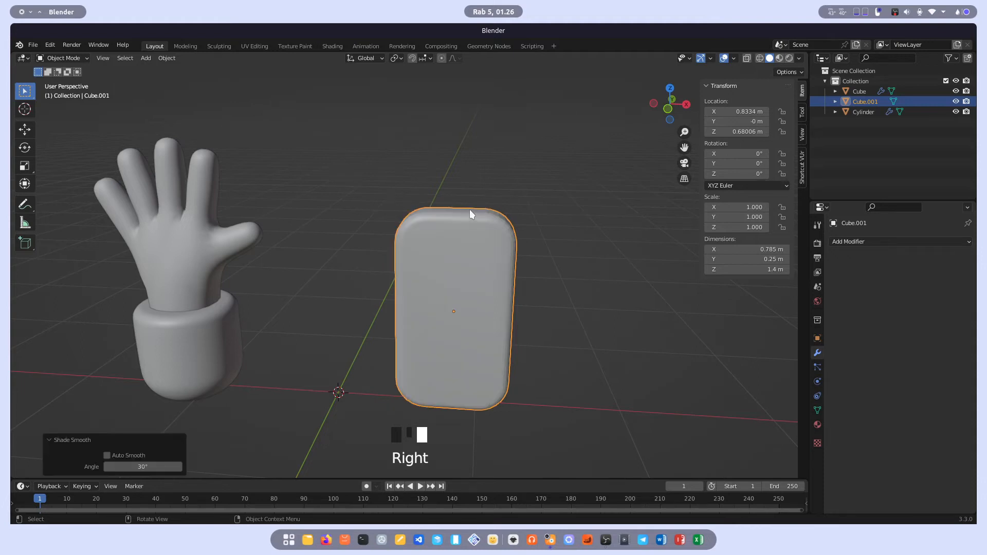
scroll(528, 243, down, 3)
middle_drag(528, 244, 501, 242)
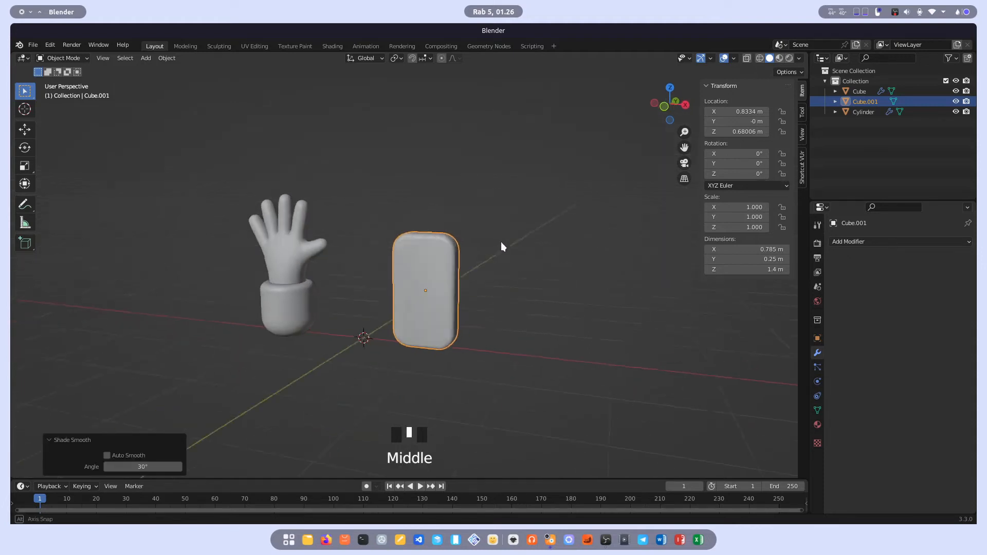
Edit the block's mesh in front view and clear the face selection
click(669, 109)
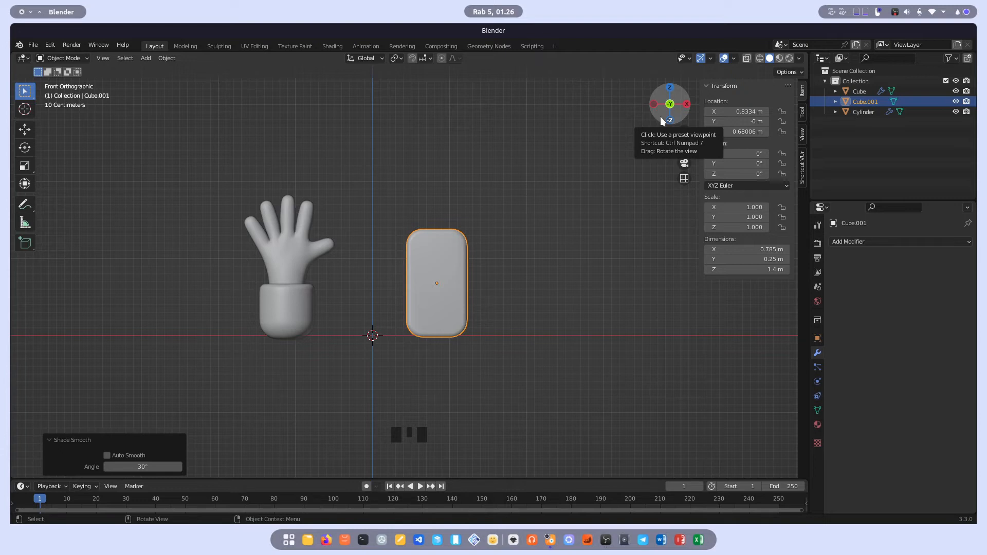
key(Tab)
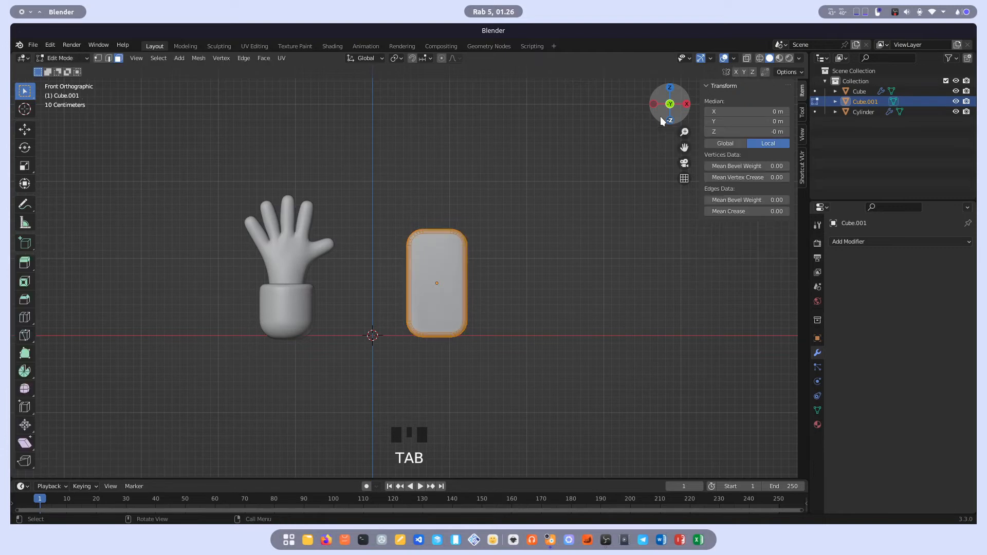
scroll(514, 241, up, 6)
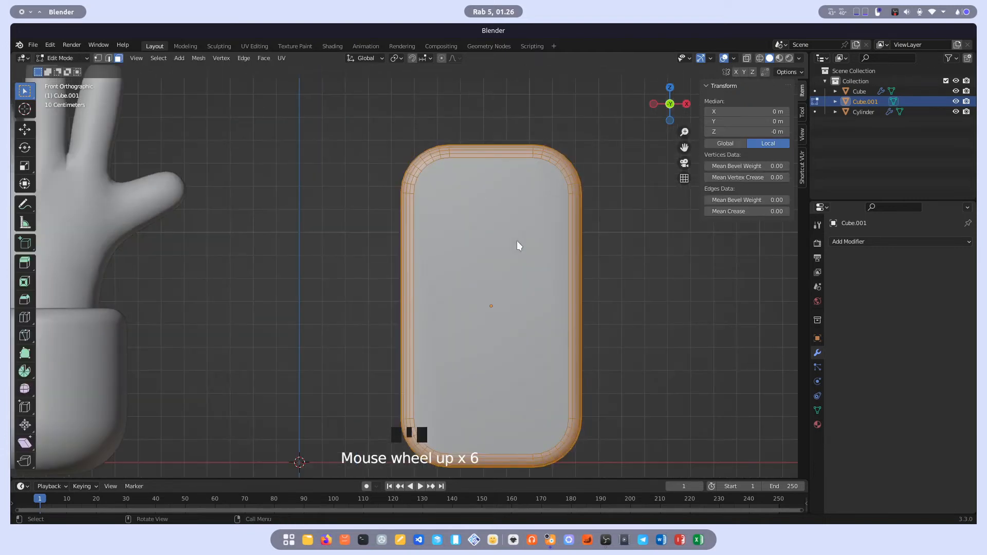
click(640, 245)
shift+middle_drag(640, 245, 514, 251)
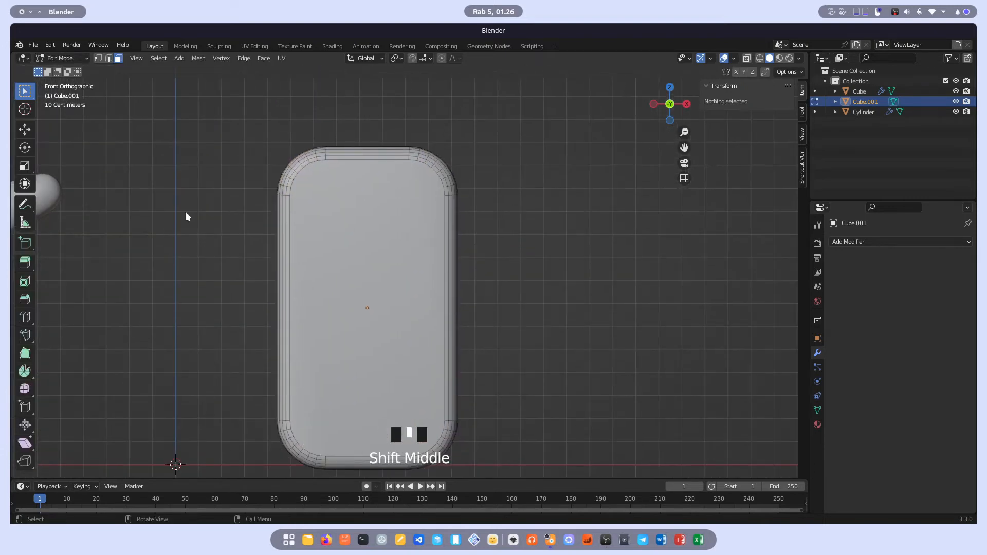
Connect the inner top and bottom corner-curve vertices of the rounded body's front face with two full-height vertical edges
click(98, 58)
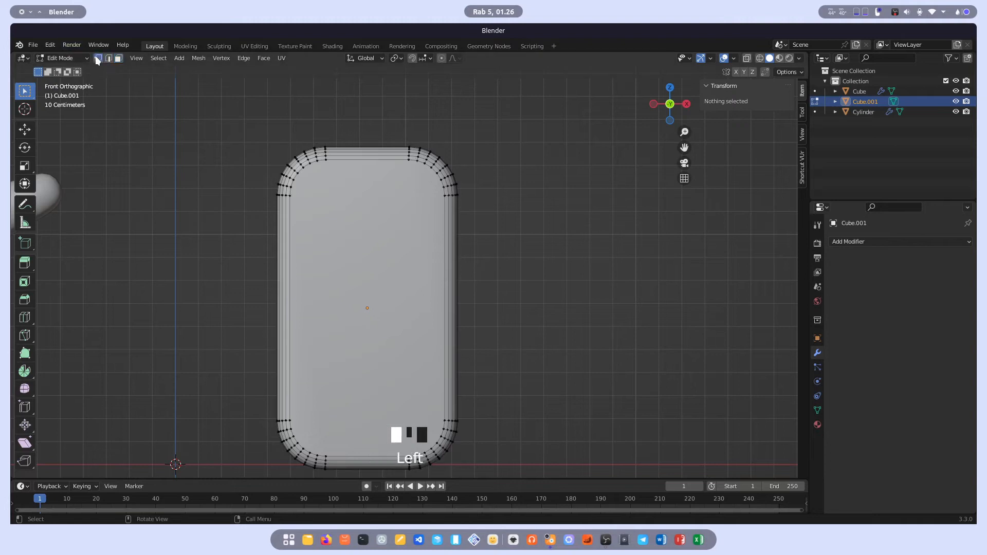
click(325, 160)
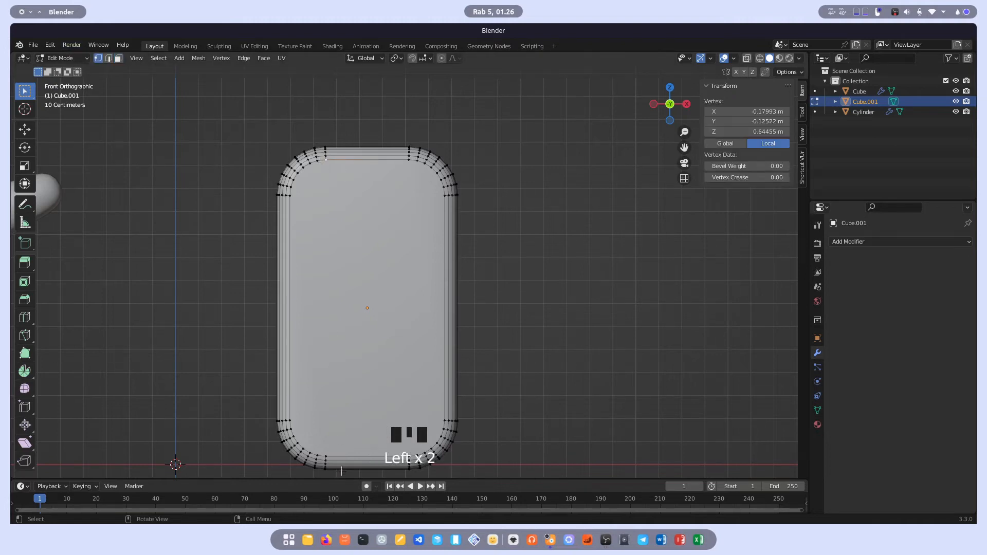
shift+click(330, 456)
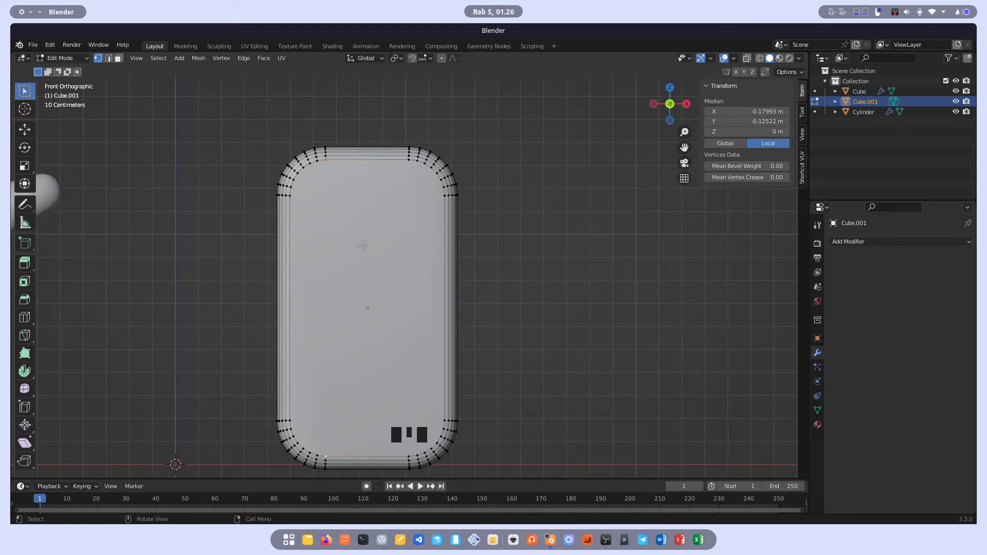
key(j)
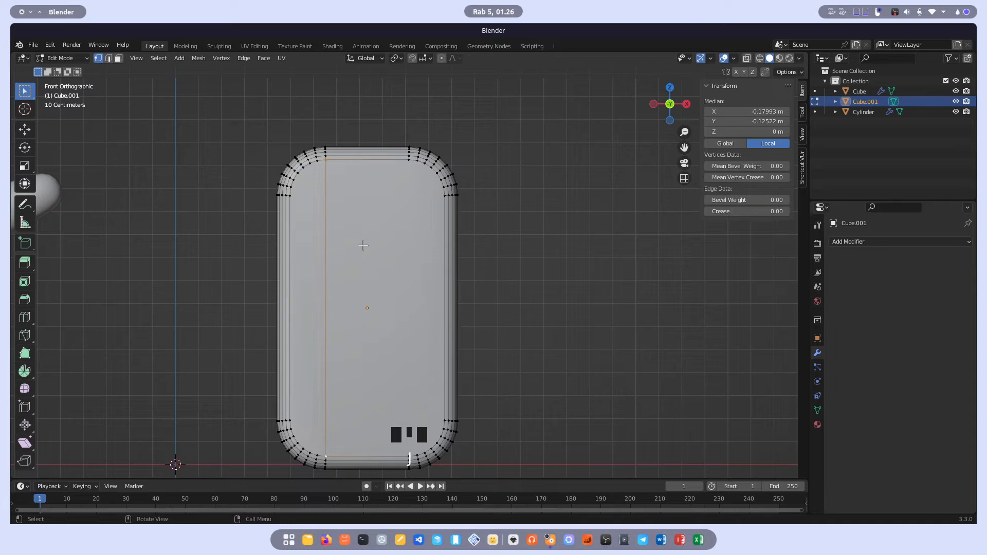
click(327, 239)
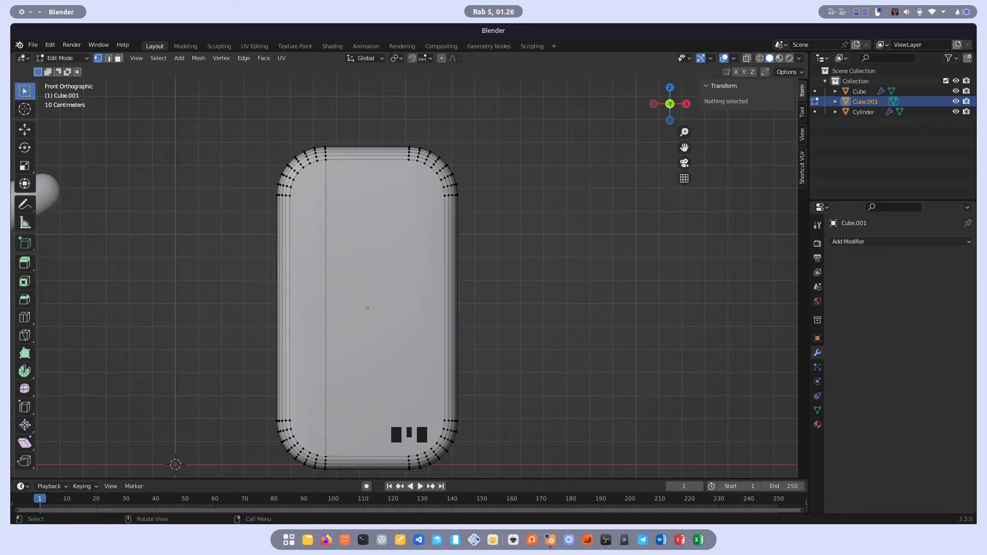
click(451, 460)
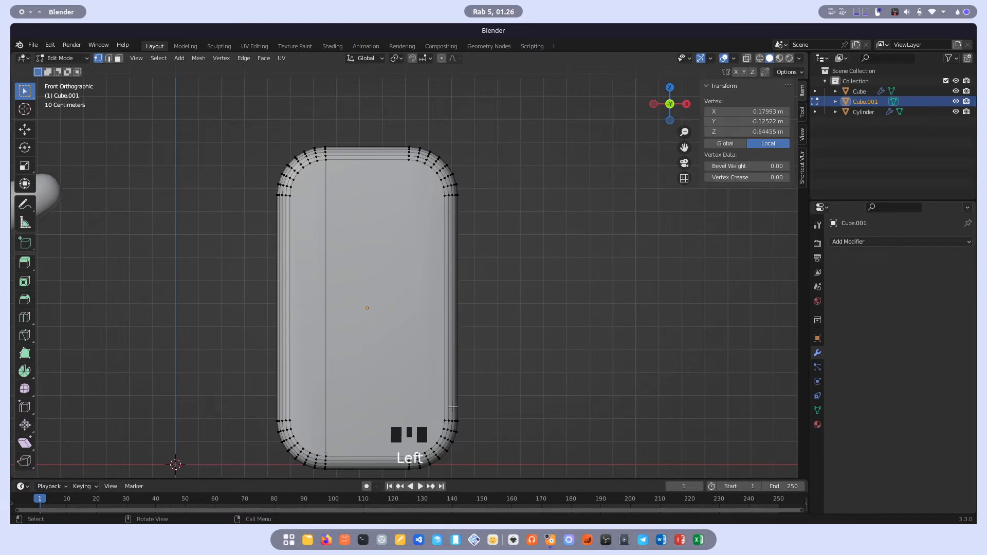
shift+click(410, 164)
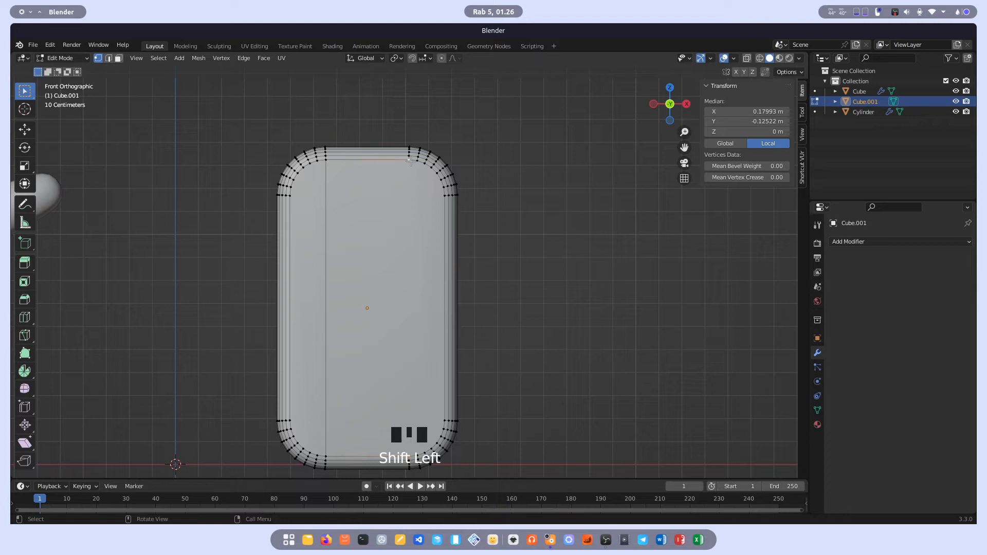
key(j)
Connect the mid-curve vertices of the two upper inner corners with a horizontal edge across the front face
scroll(466, 184, down, 2)
scroll(314, 129, up, 4)
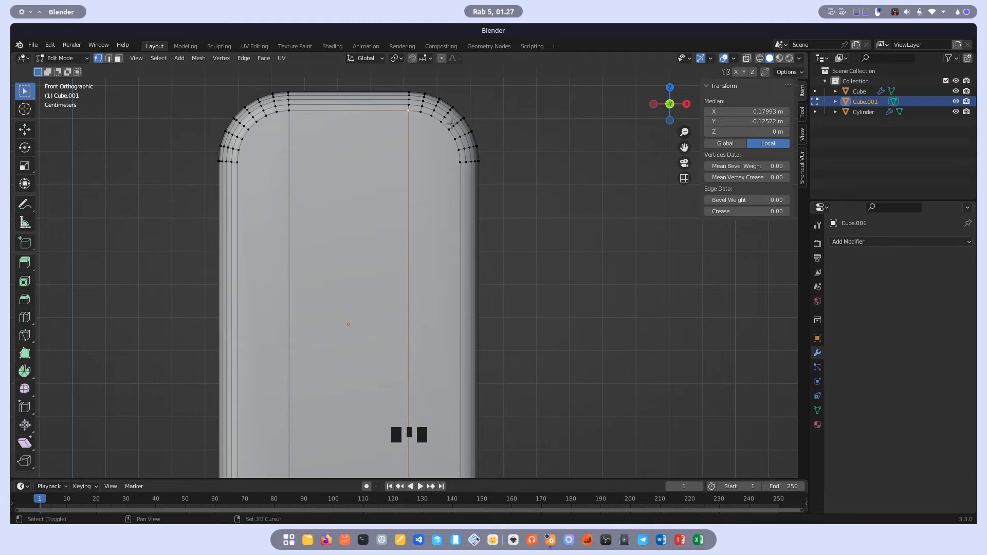
shift+middle_drag(333, 127, 328, 188)
scroll(256, 179, up, 1)
scroll(256, 180, up, 1)
shift+middle_drag(256, 180, 232, 218)
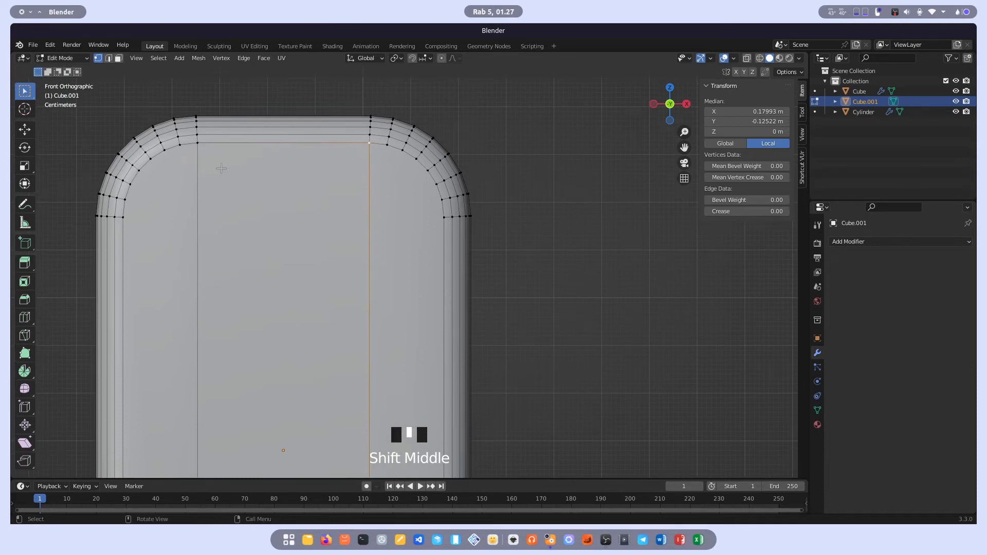
click(139, 169)
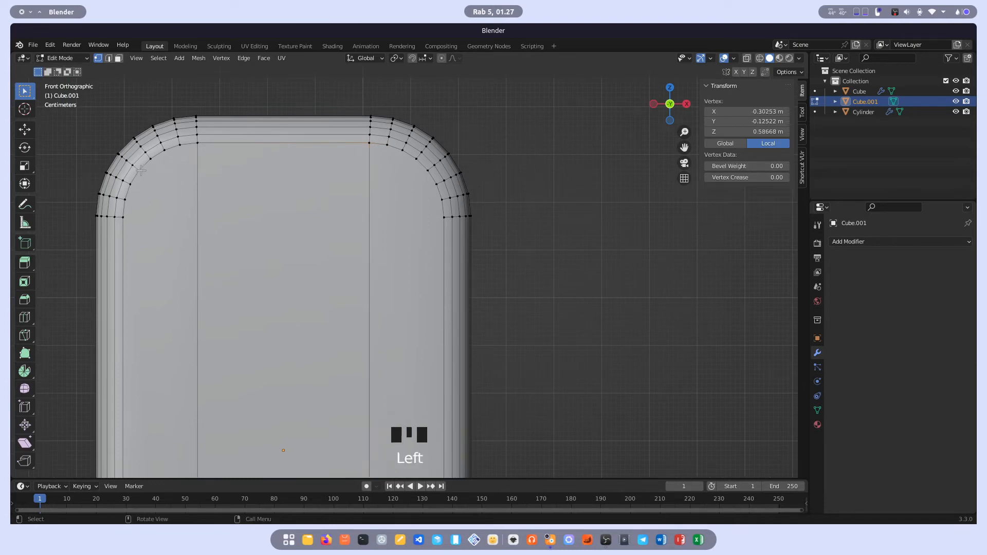
shift+click(428, 170)
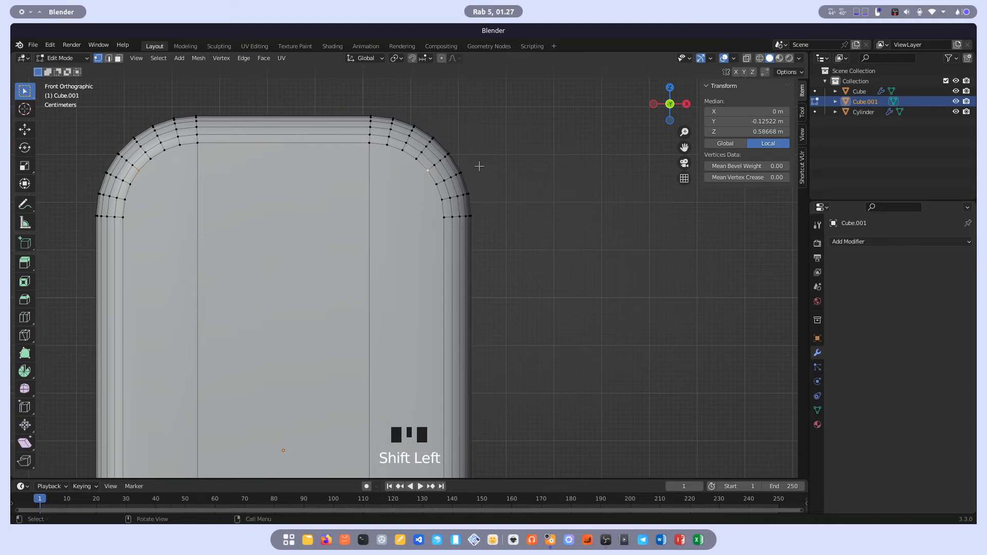
key(j)
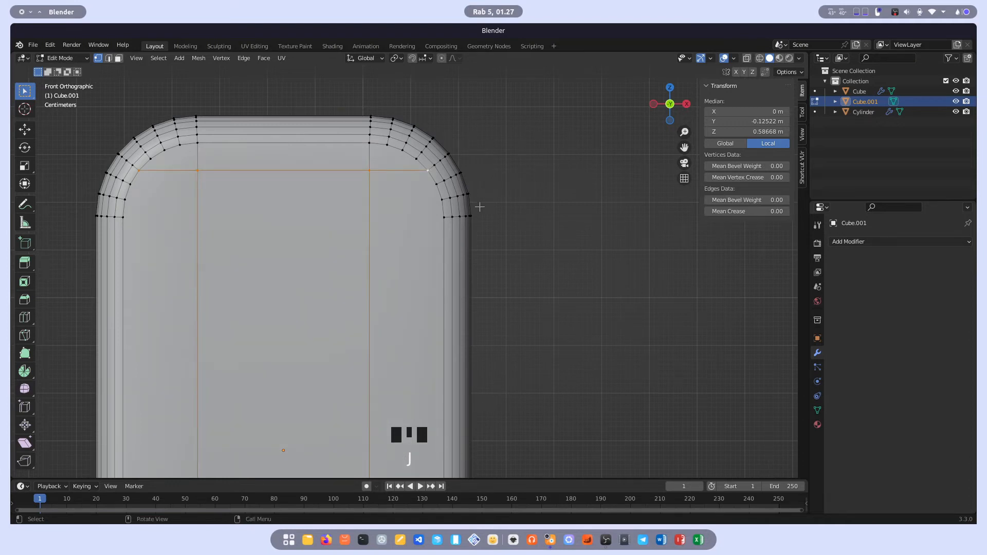
Connect the inner corner vertices just below that edge with a second horizontal edge, and clear the selection
click(125, 199)
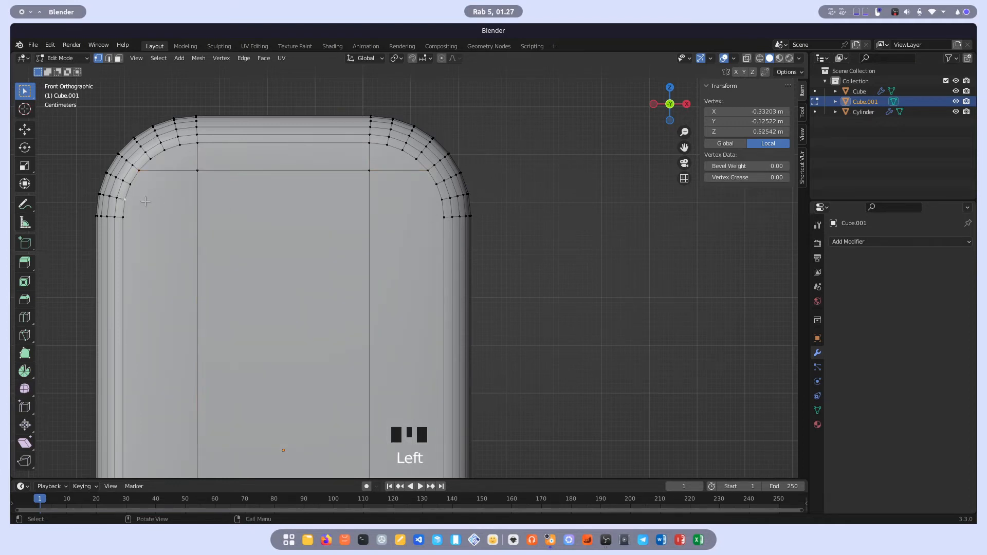
shift+click(450, 198)
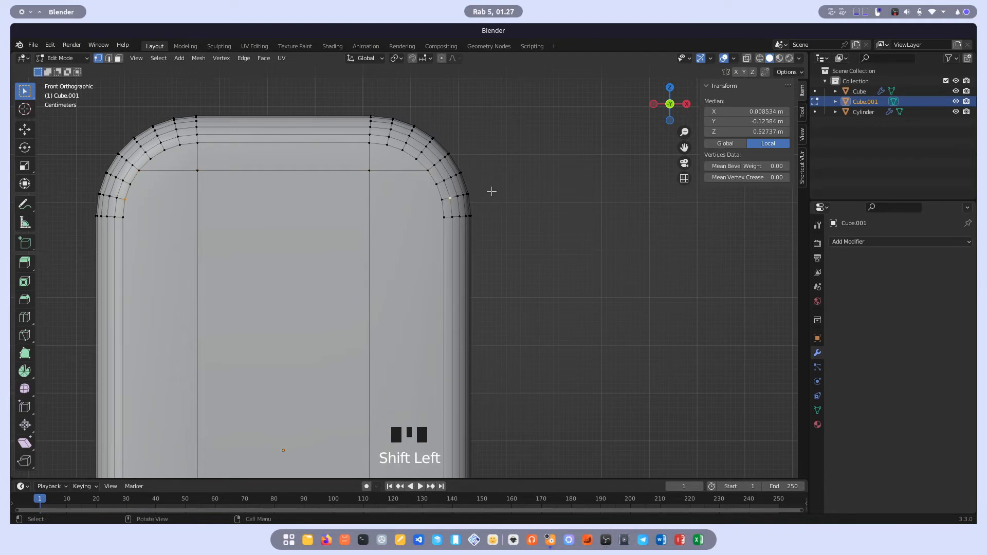
key(j)
click(534, 200)
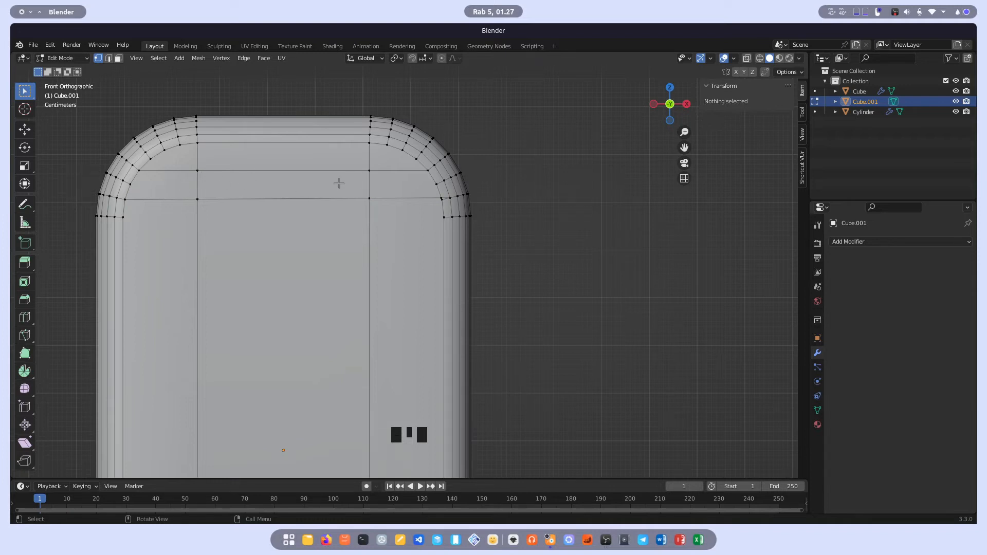
Scale the narrow central face between the two horizontal edges along X to about 0.70
click(119, 61)
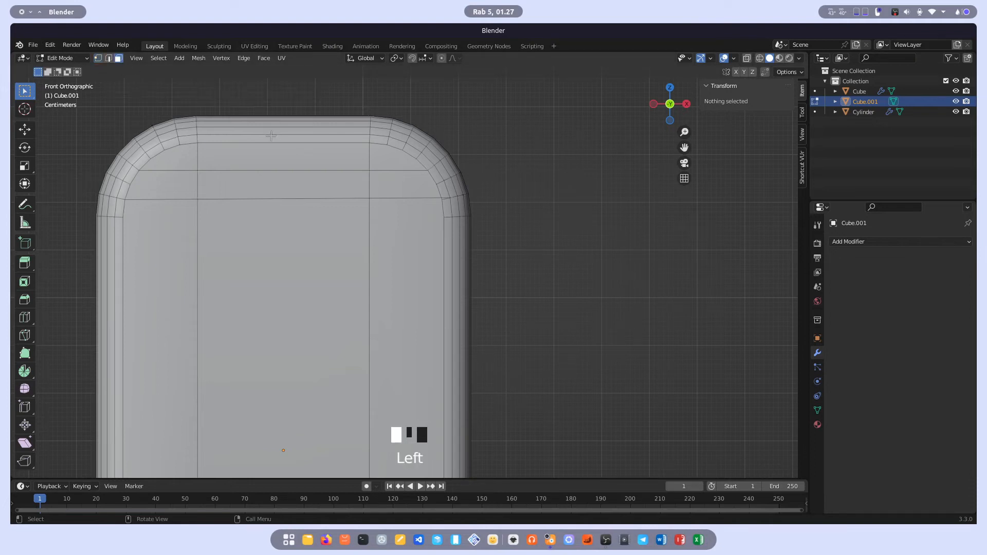
click(270, 179)
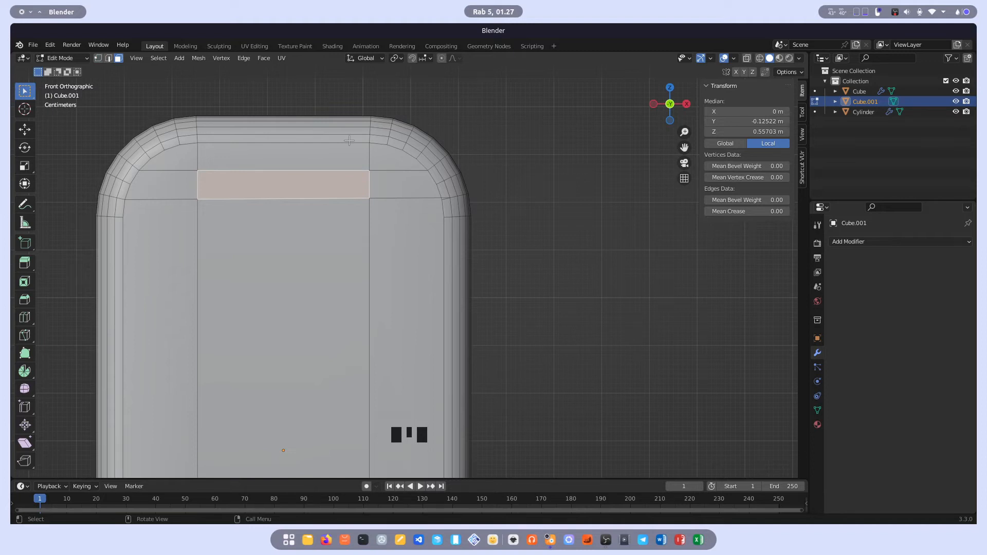
key(s)
key(x)
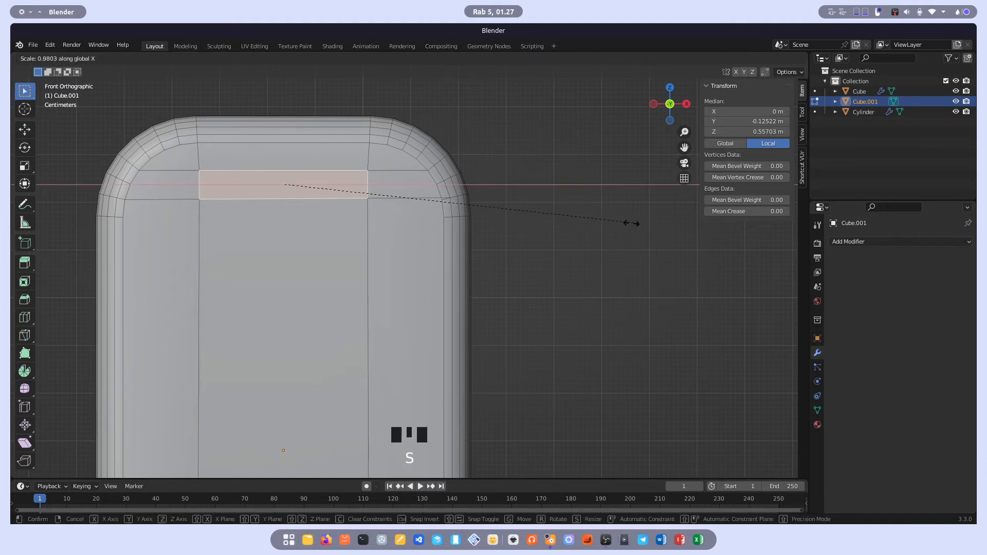
click(535, 222)
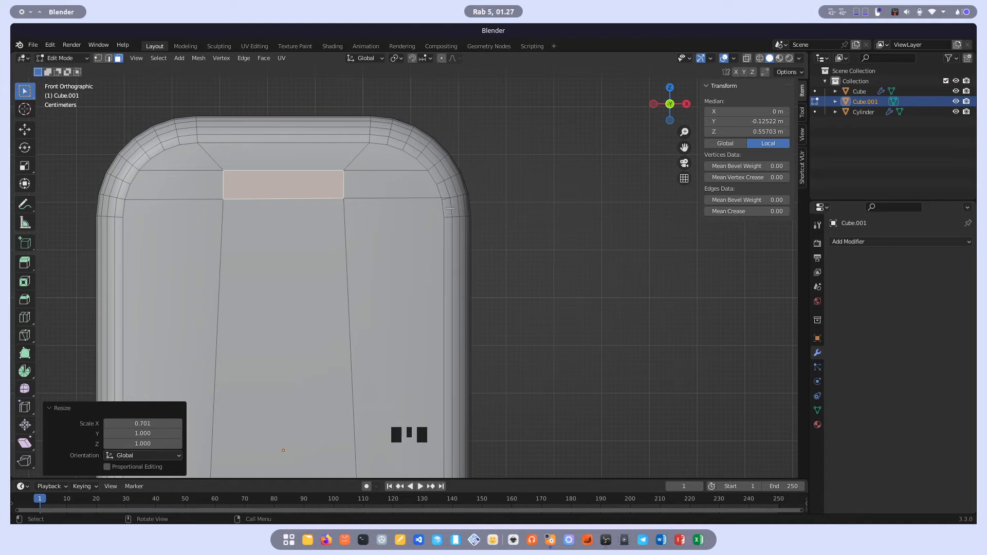
Try beveling the narrow face's corner vertices with a width of about 0.027 m and 5 segments
key(ctrl+shift+b)
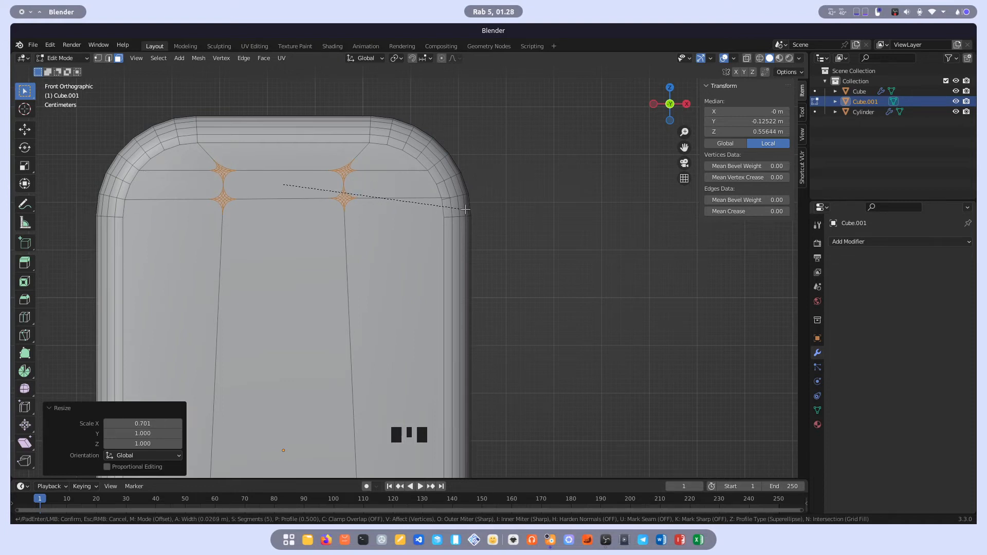
click(466, 209)
scroll(323, 171, up, 1)
shift+middle_drag(322, 171, 286, 189)
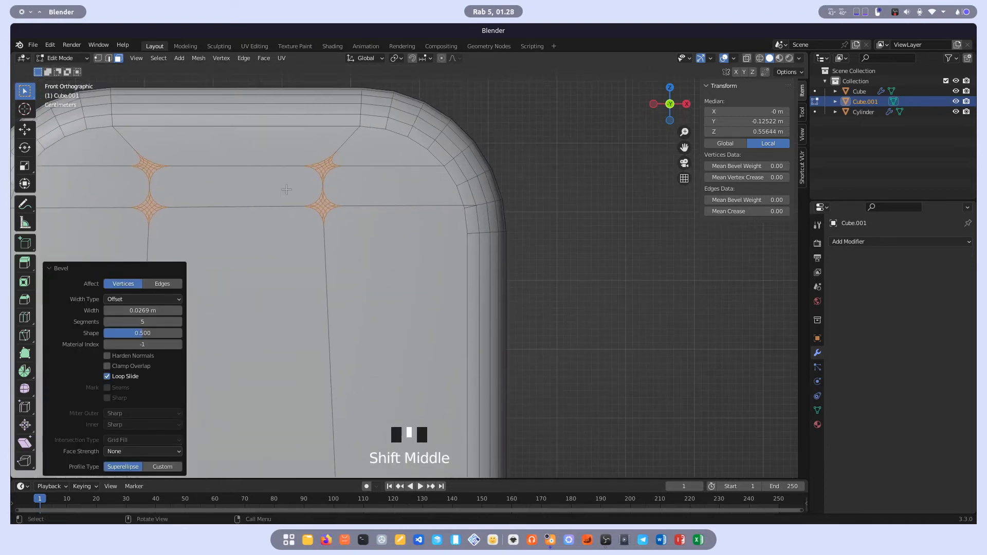
scroll(278, 180, up, 3)
shift+middle_drag(250, 153, 309, 196)
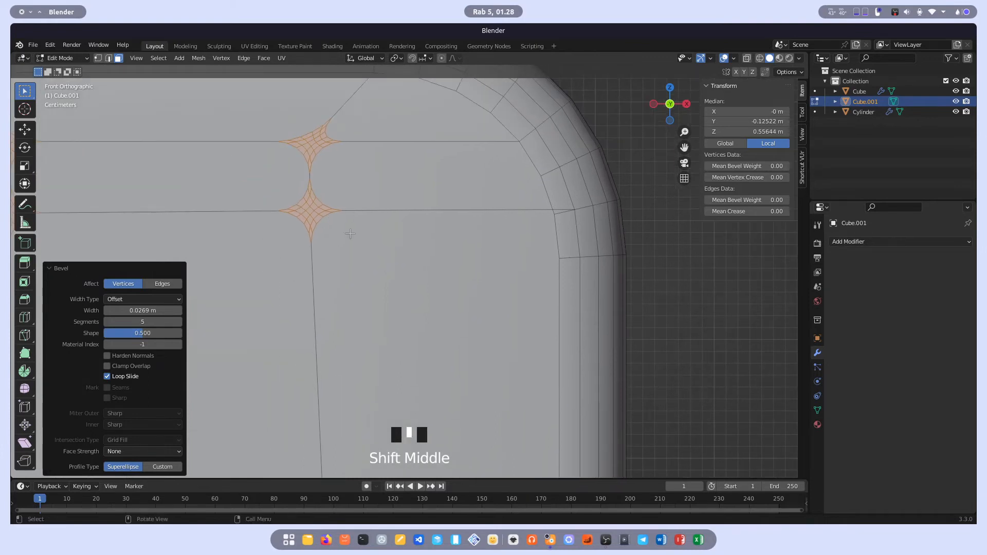
Compare the bevel affecting edges with the one affecting vertices, and undo the bevel
click(162, 283)
scroll(285, 203, down, 3)
scroll(284, 202, down, 1)
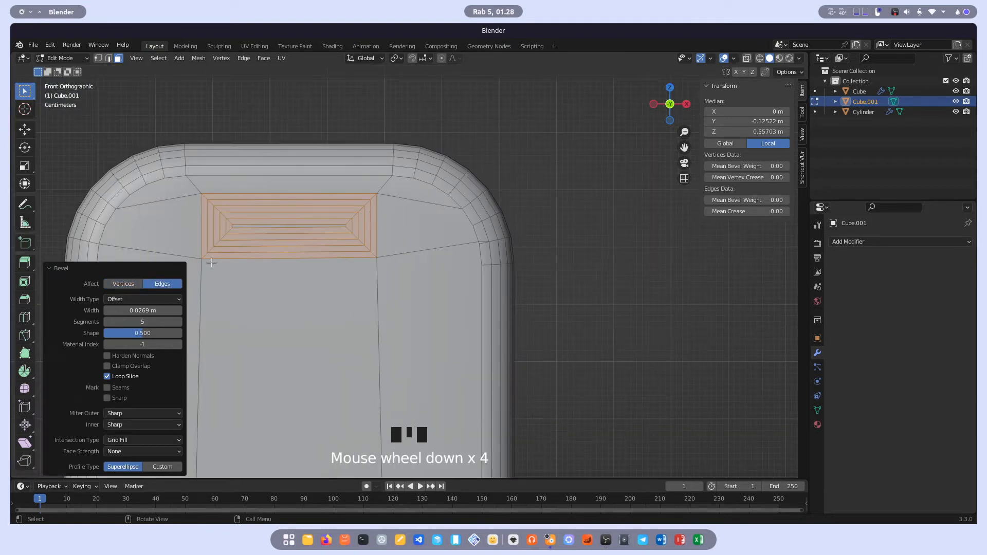
click(128, 284)
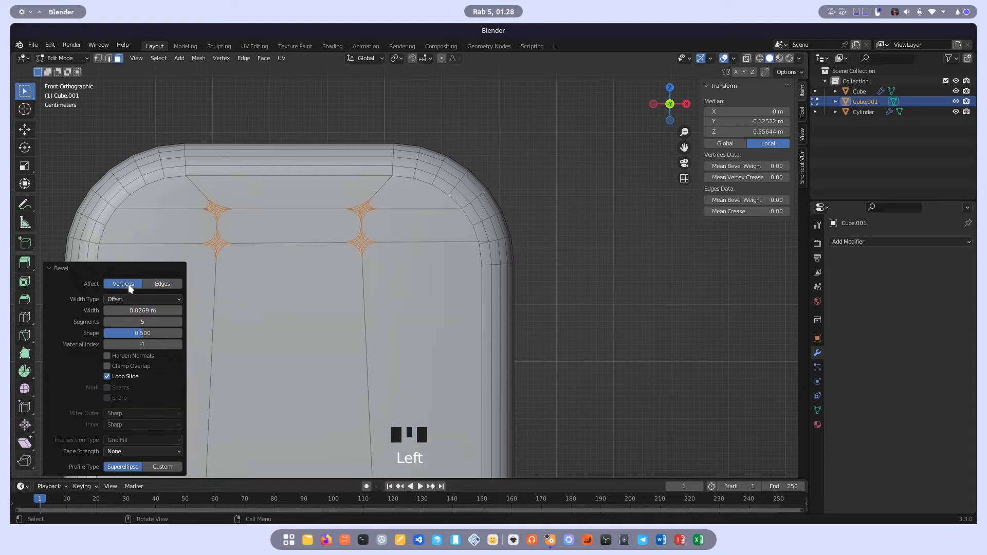
click(313, 280)
key(ctrl+z)
key(ctrl+z)
Try a 5-segment edge bevel of about 0.010 m on the narrow face and switch it to affect vertices
key(ctrl+b)
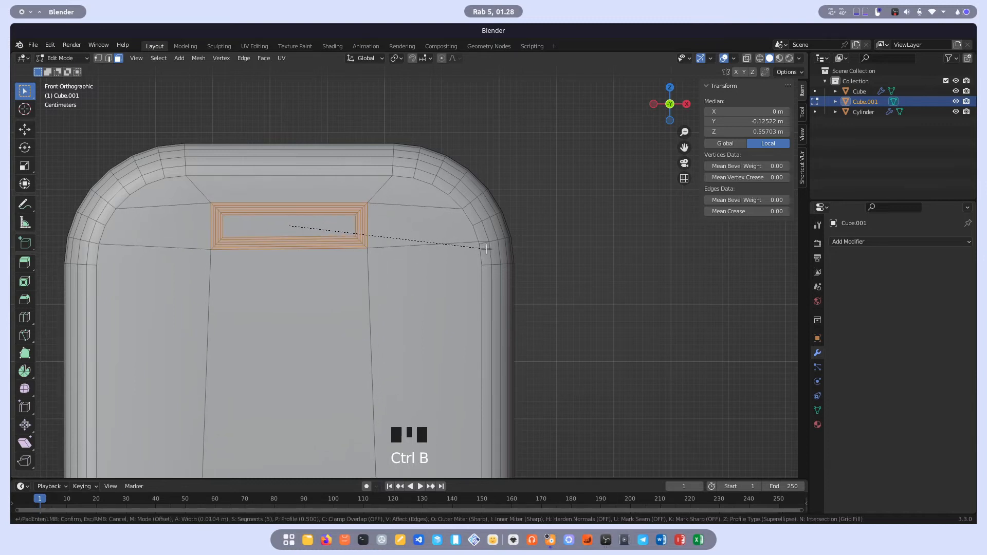
click(468, 201)
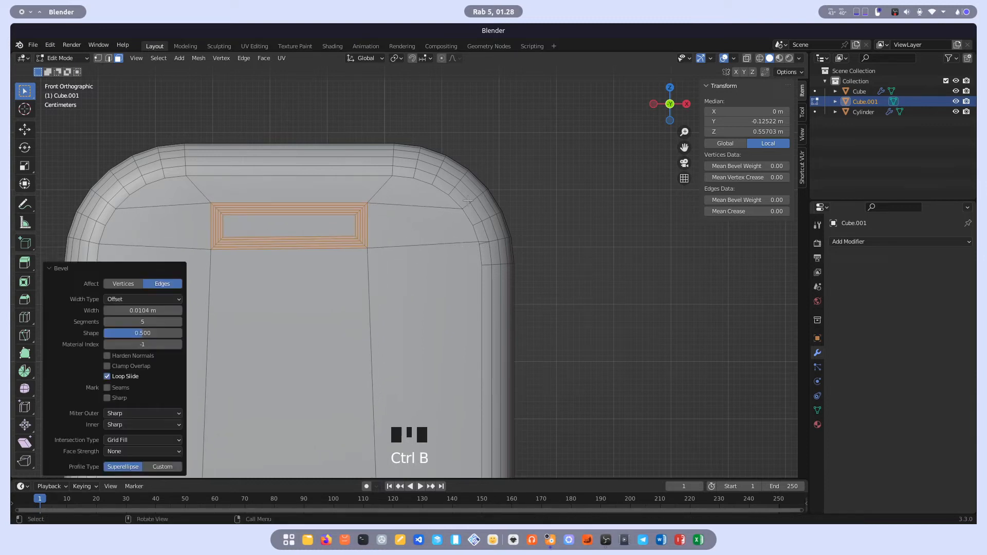
click(129, 286)
scroll(218, 258, up, 2)
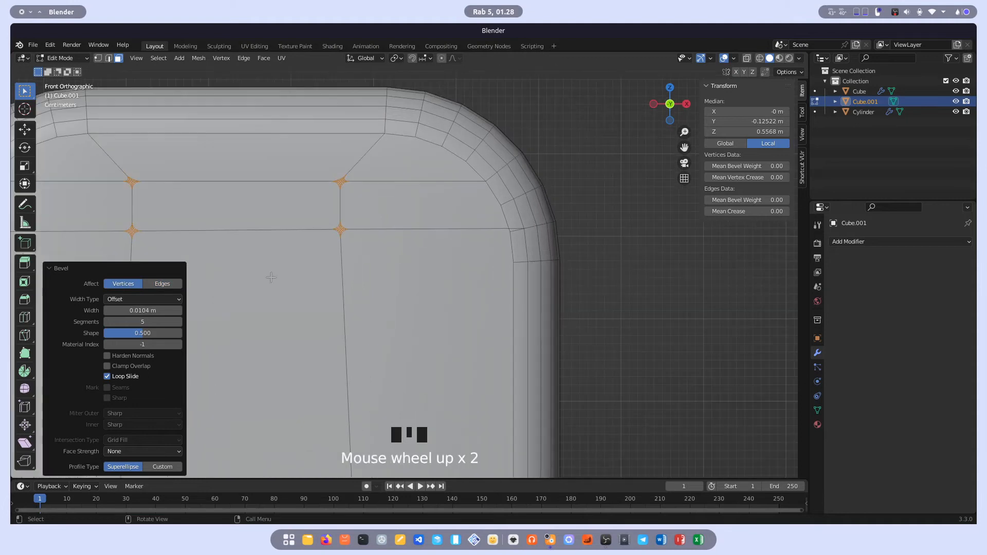
Try a vertex bevel width of 0.0304 m, and undo the bevel back to the plain narrow face
click(147, 311)
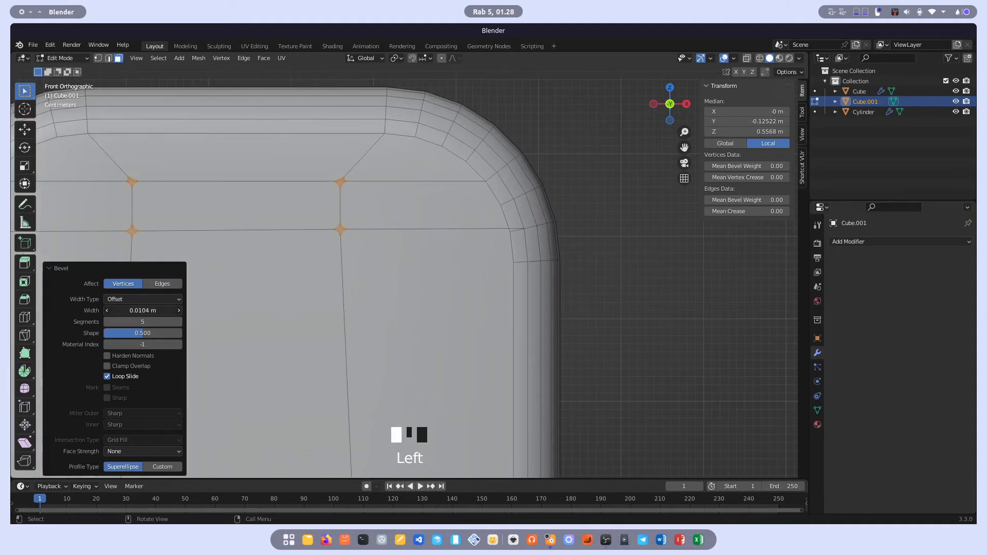
mouse_move(147, 311)
mouse_down()
mouse_move(216, 311)
mouse_move(147, 310)
mouse_up()
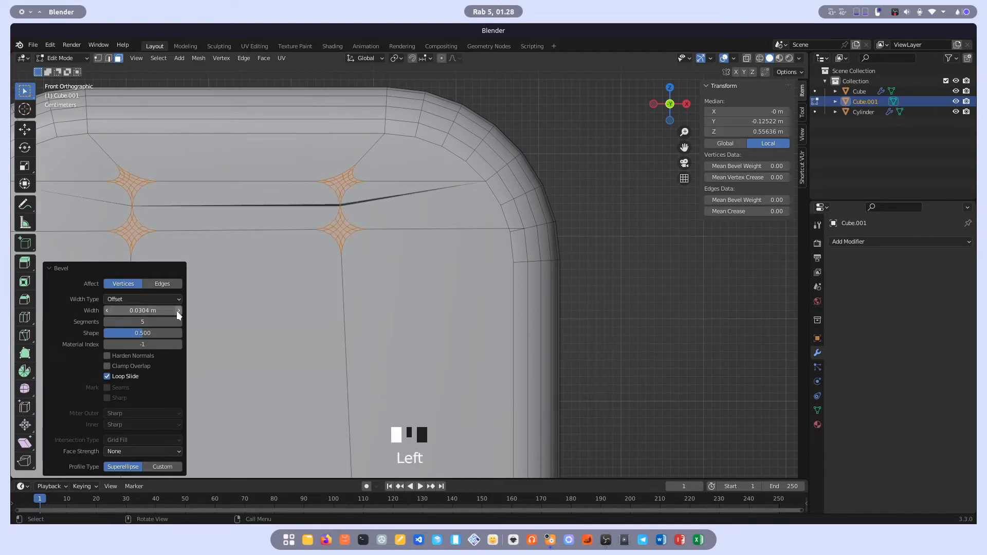
click(121, 310)
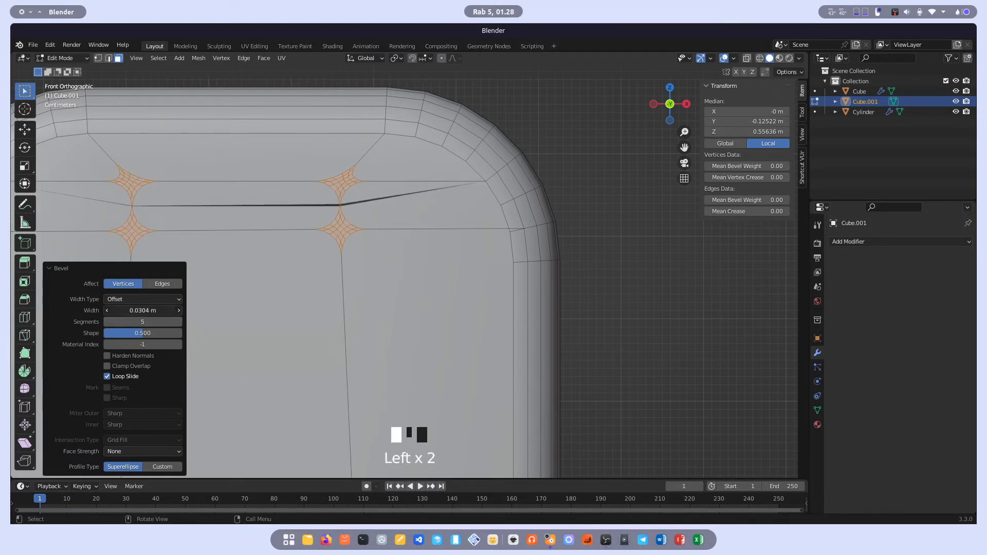
click(108, 313)
click(93, 313)
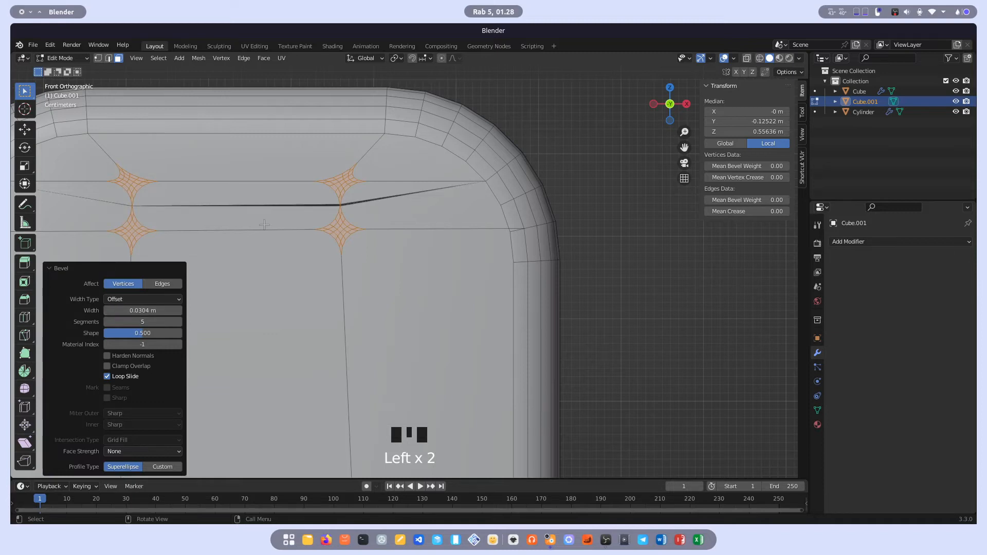
click(107, 311)
click(431, 249)
key(ctrl+z)
key(ctrl+z)
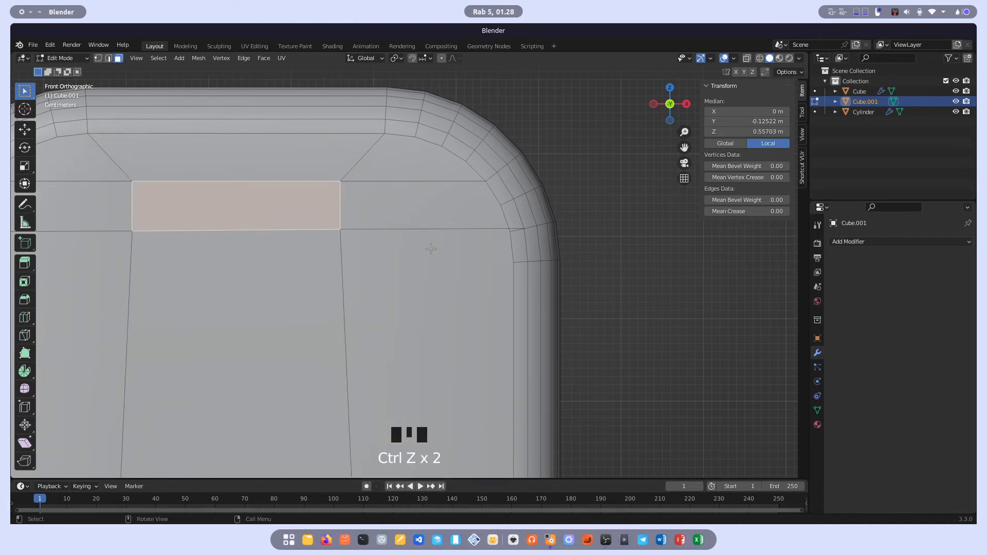
Bevel the narrow face's corner vertices by about 0.027 m with 5 segments, and check the body in Object Mode
key(shift+ctrl+b)
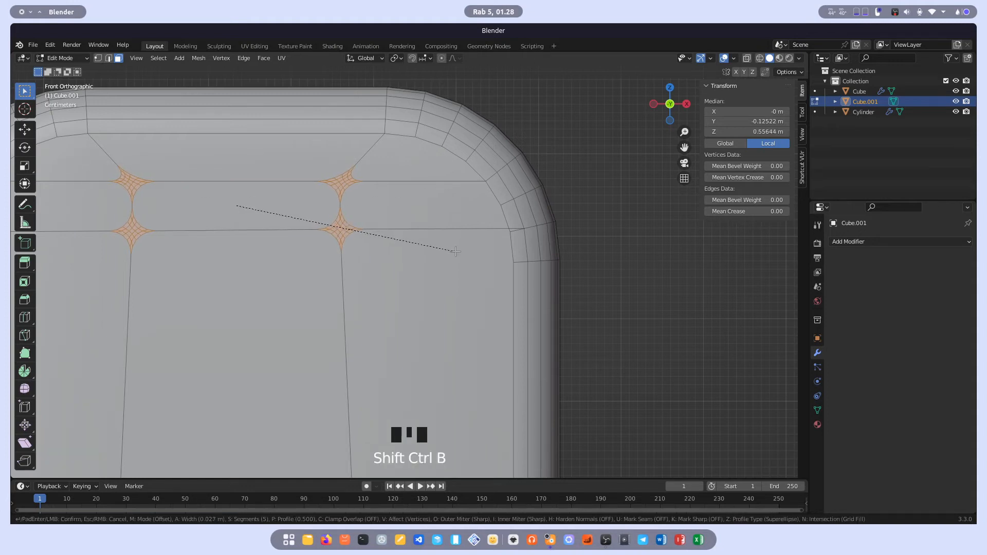
click(456, 252)
key(Tab)
scroll(378, 246, down, 5)
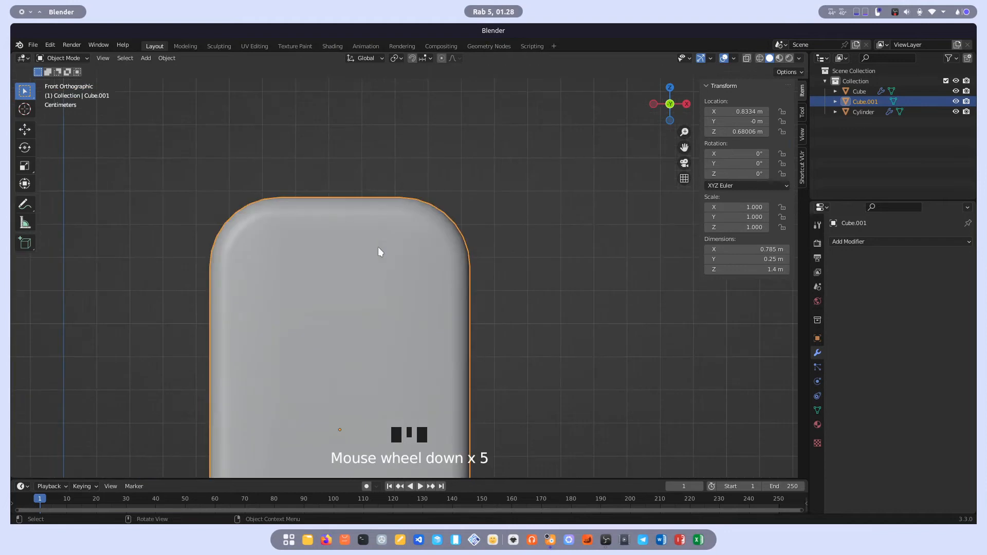
key(Tab)
scroll(378, 250, down, 1)
scroll(375, 252, up, 4)
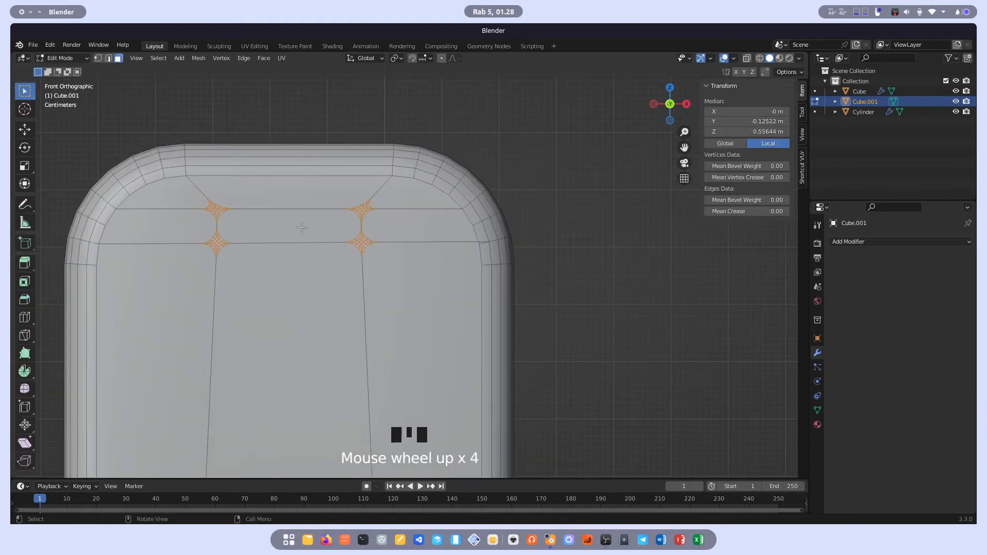
Dissolve the selected faces so each of the four beveled corners around the narrow central face becomes a single face
scroll(302, 227, up, 2)
shift+middle_drag(329, 203, 381, 220)
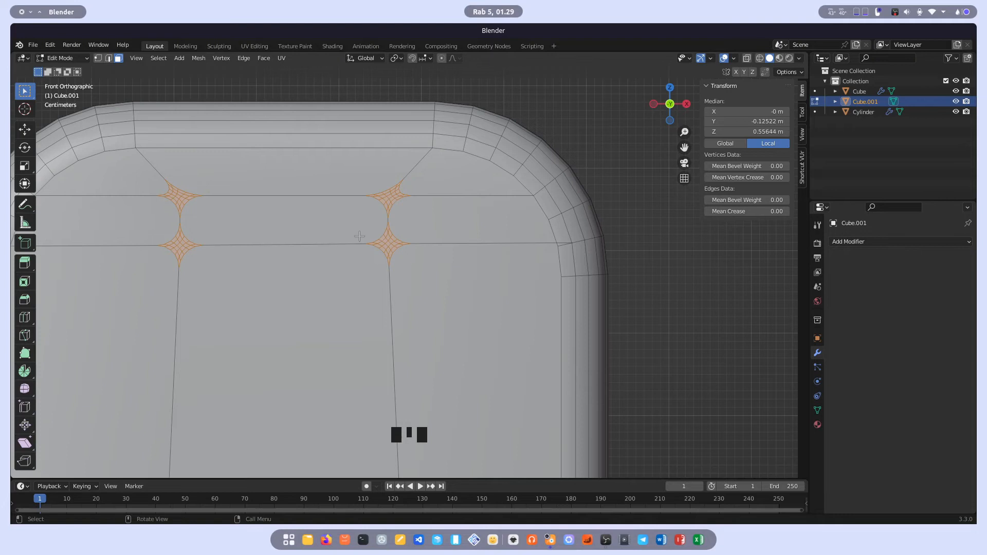
scroll(177, 216, up, 1)
shift+middle_drag(281, 229, 387, 245)
scroll(261, 245, up, 2)
shift+middle_drag(335, 284, 471, 324)
scroll(330, 295, up, 1)
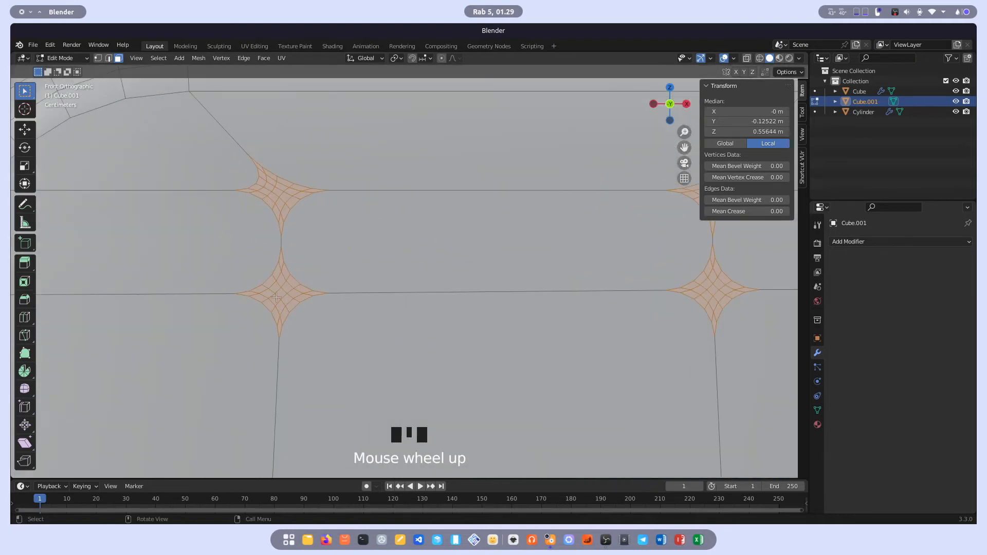
scroll(519, 323, down, 1)
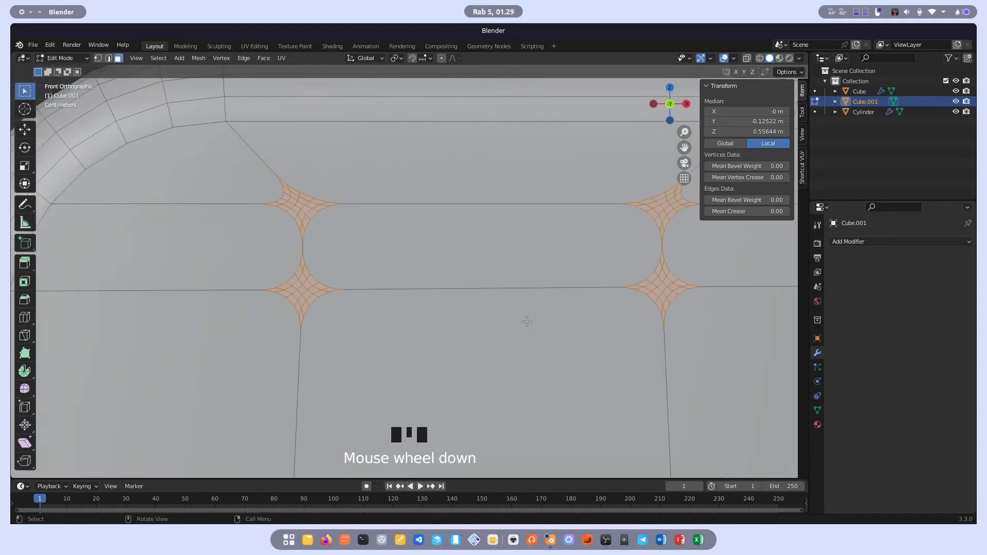
shift+middle_drag(519, 323, 376, 330)
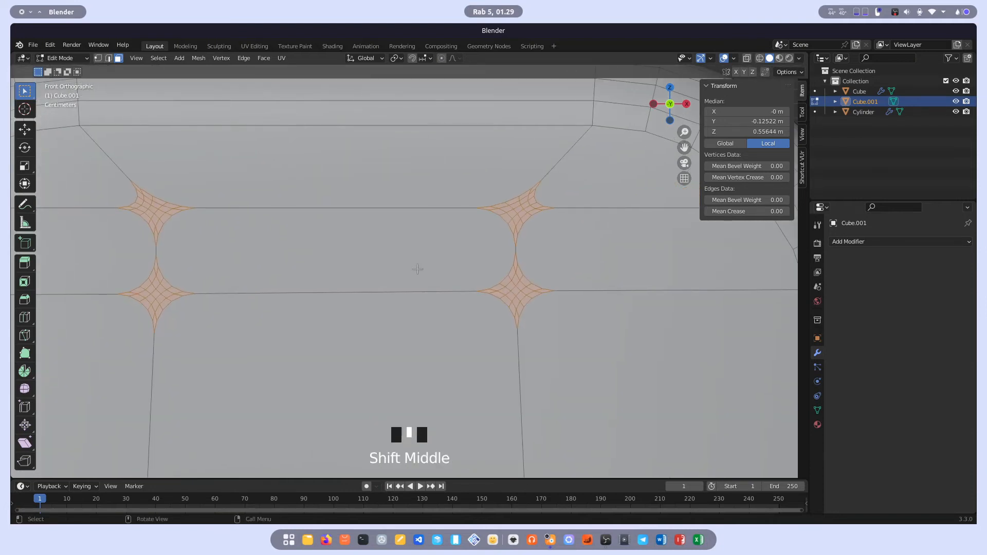
key(x)
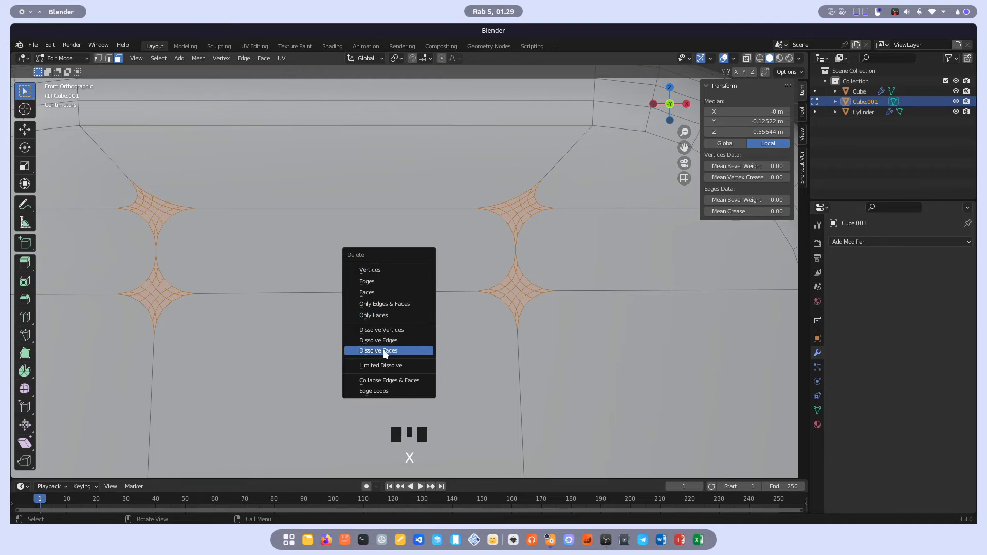
click(385, 351)
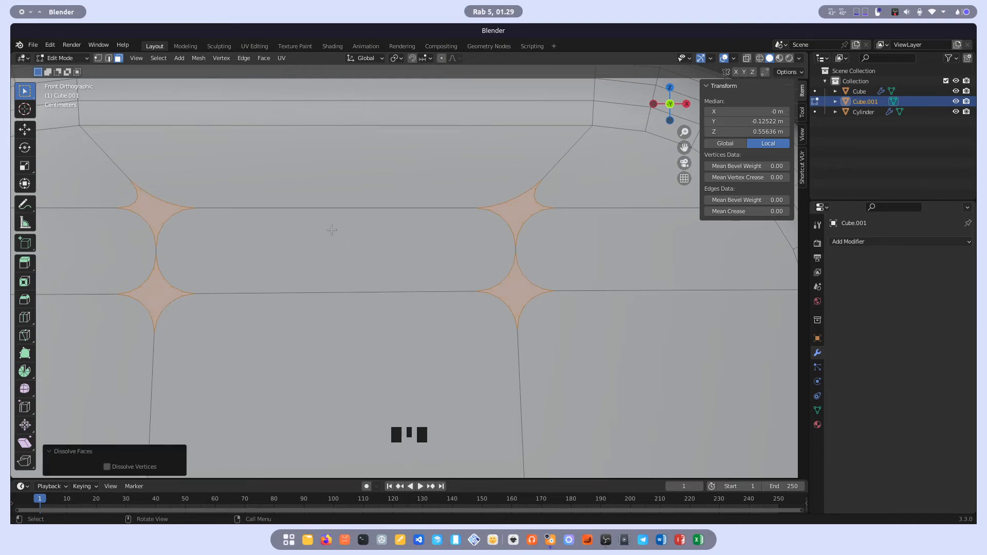
Return to Object Mode and view the whole phone-shaped body beside the hand
scroll(400, 224, down, 5)
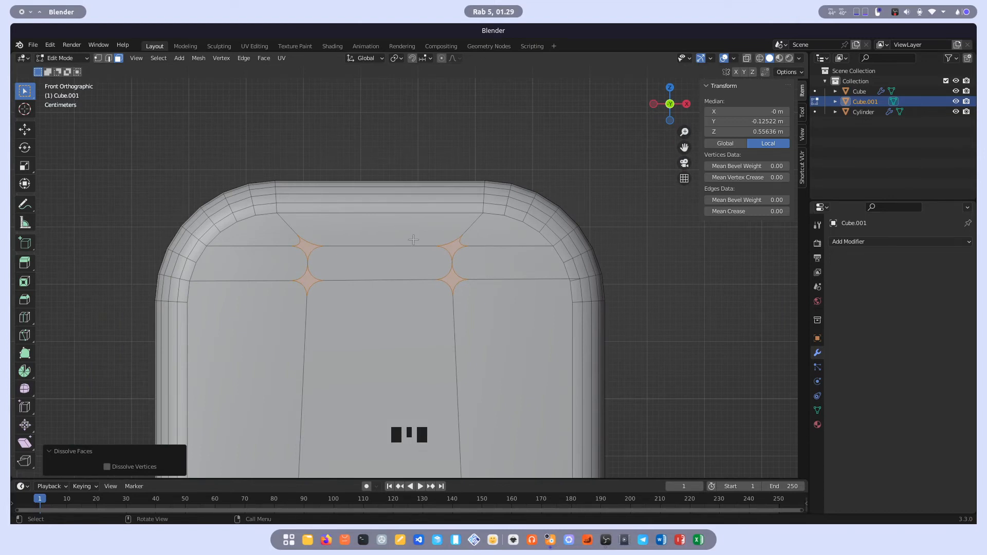
key(Tab)
scroll(452, 198, down, 5)
scroll(453, 189, down, 5)
key(Tab)
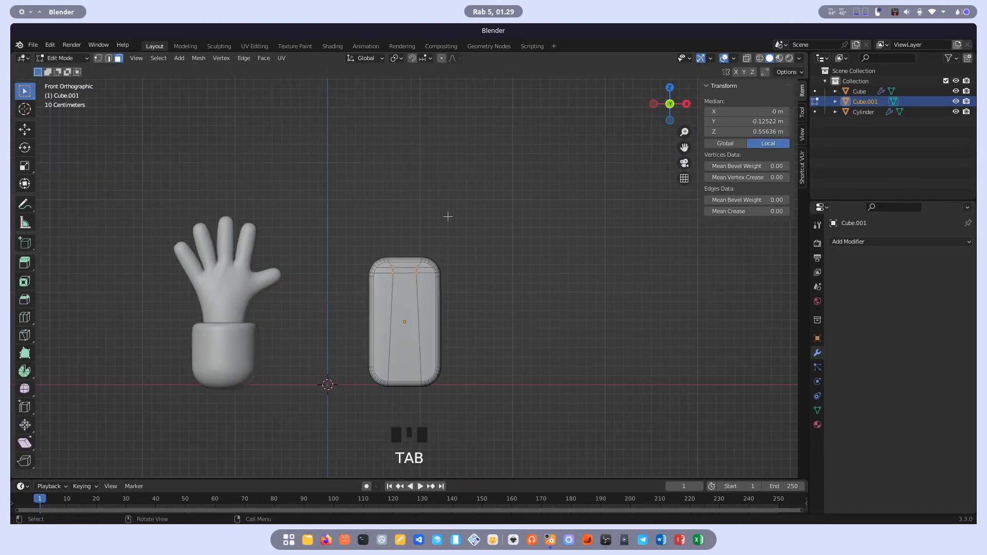
key(Tab)
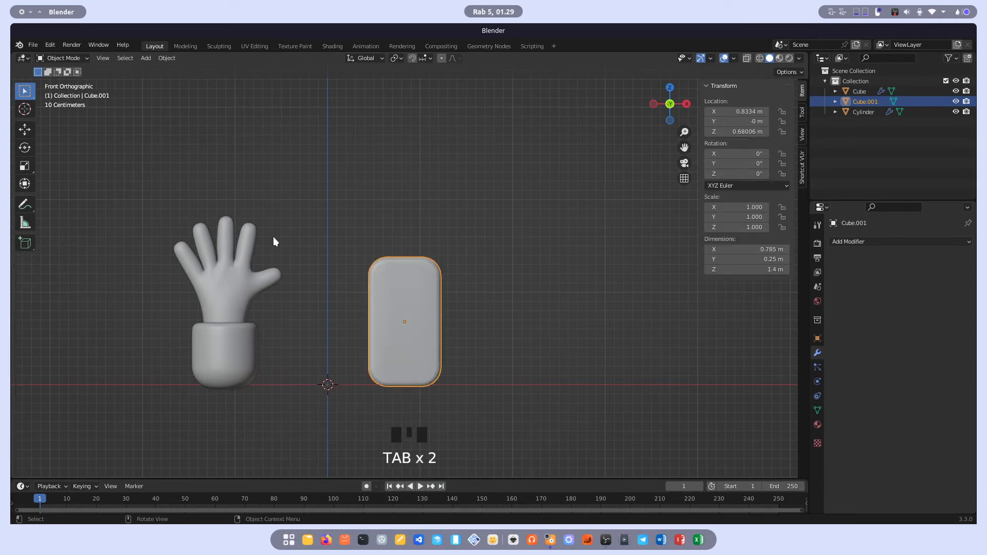
shift+middle_drag(301, 273, 361, 262)
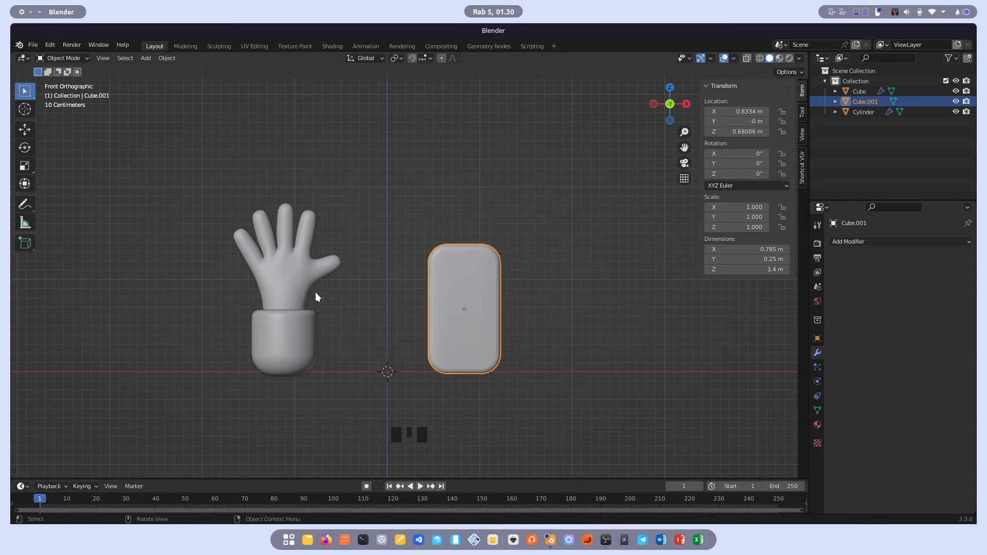
shift+middle_drag(316, 294, 384, 290)
scroll(384, 290, up, 2)
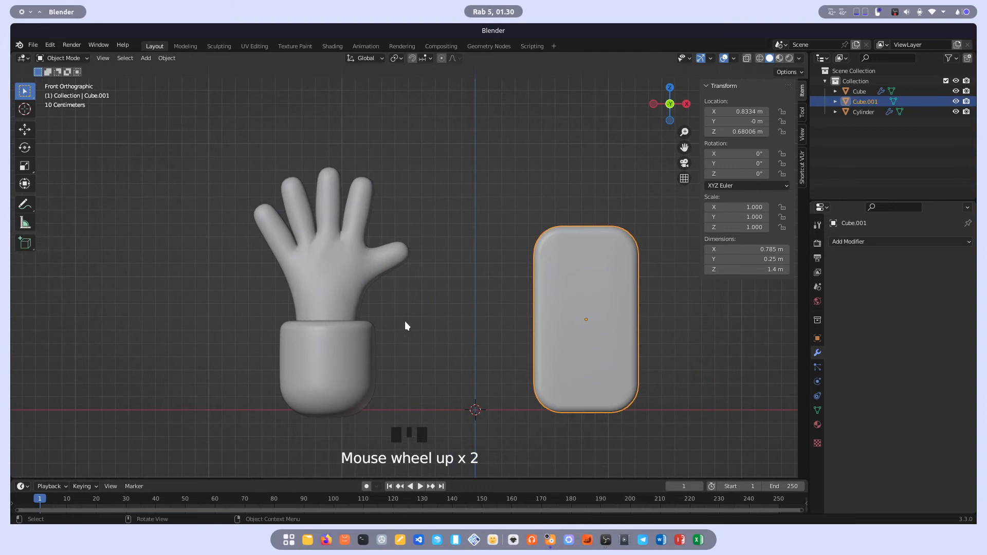
Open the hand's material settings and compare them with those of the sleeve, ending with the hand selected
click(319, 243)
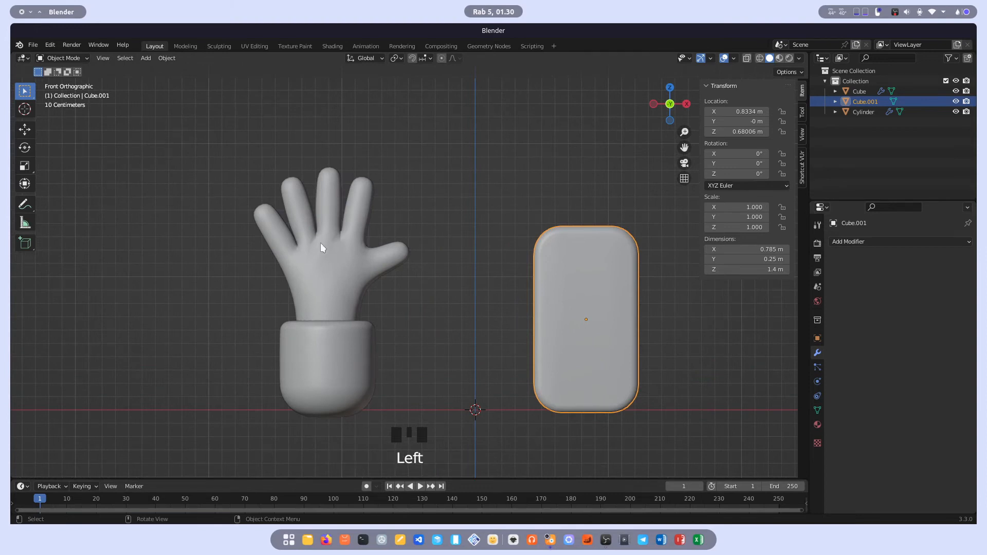
click(331, 268)
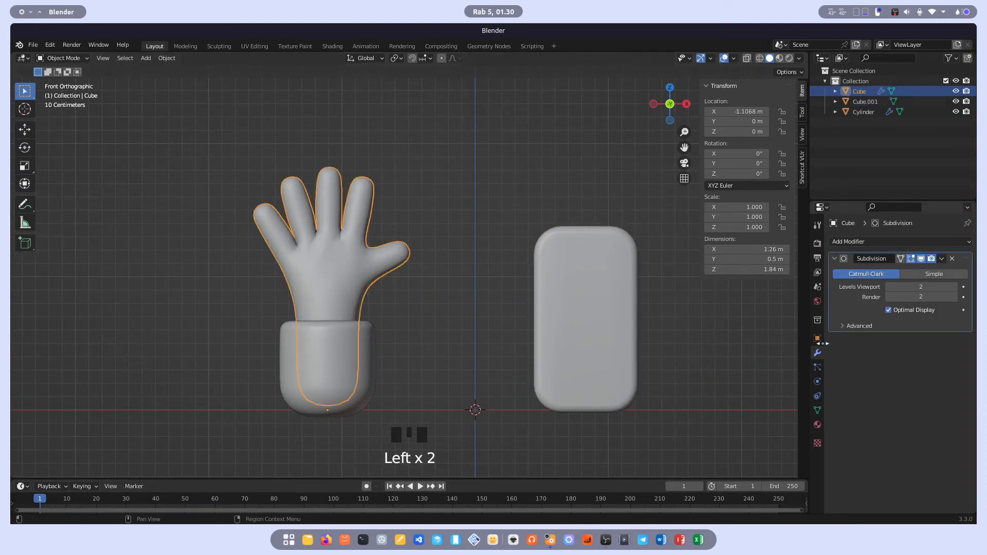
click(819, 427)
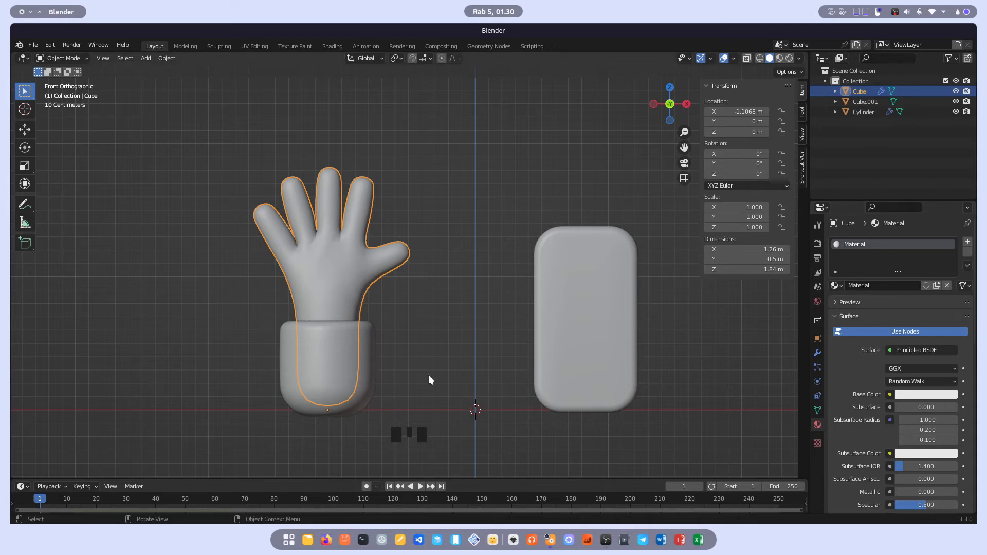
click(326, 379)
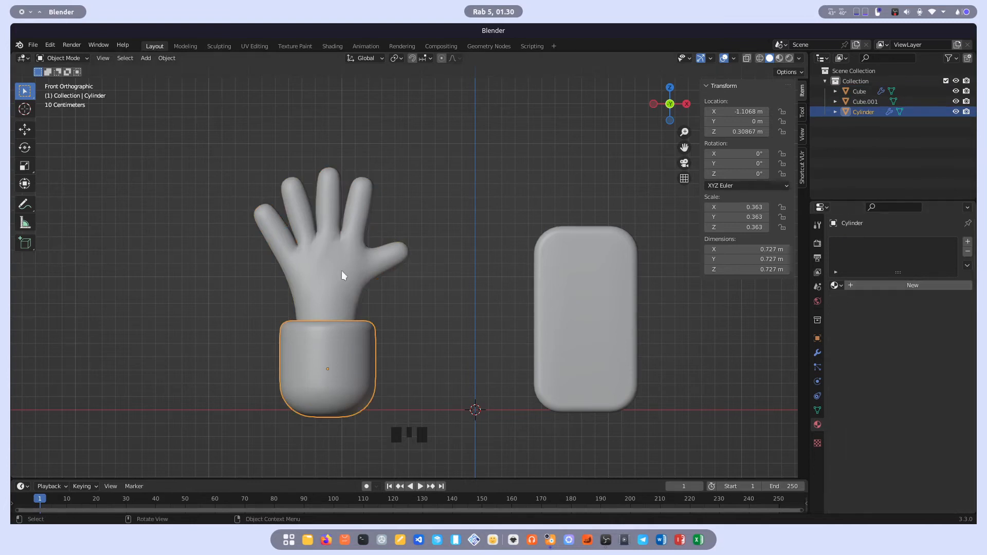
click(354, 247)
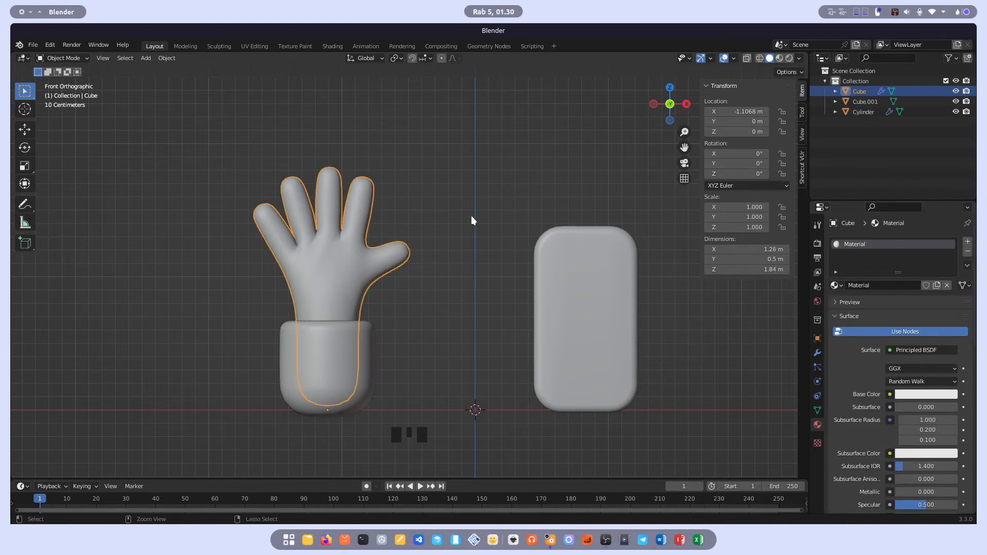
Save the file as Animasi Tangan in the Assets folder
key(ctrl+s)
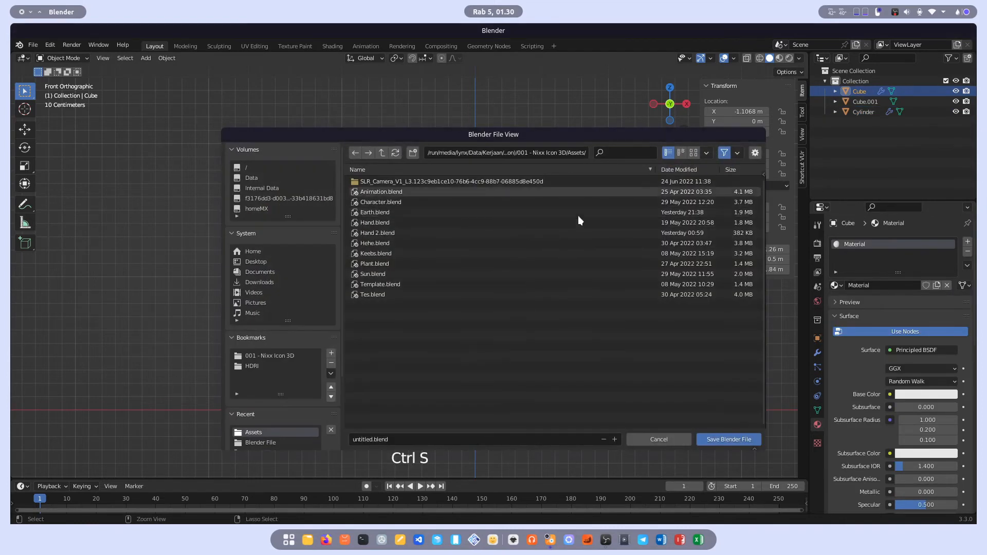
click(443, 440)
text(Animasi Tangan)
key(Return)
key(Return)
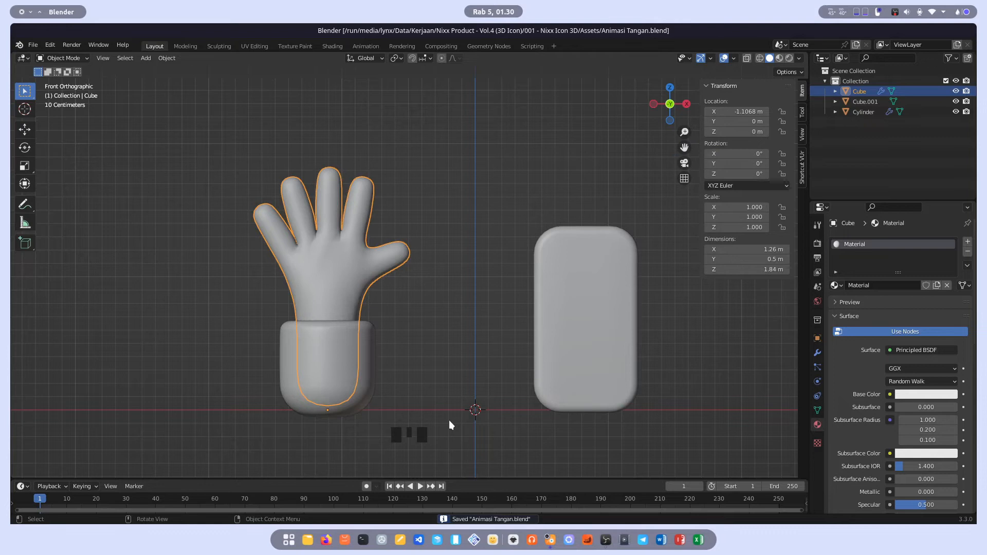
key(Tab)
key(Tab)
key(Tab)
key(Tab)
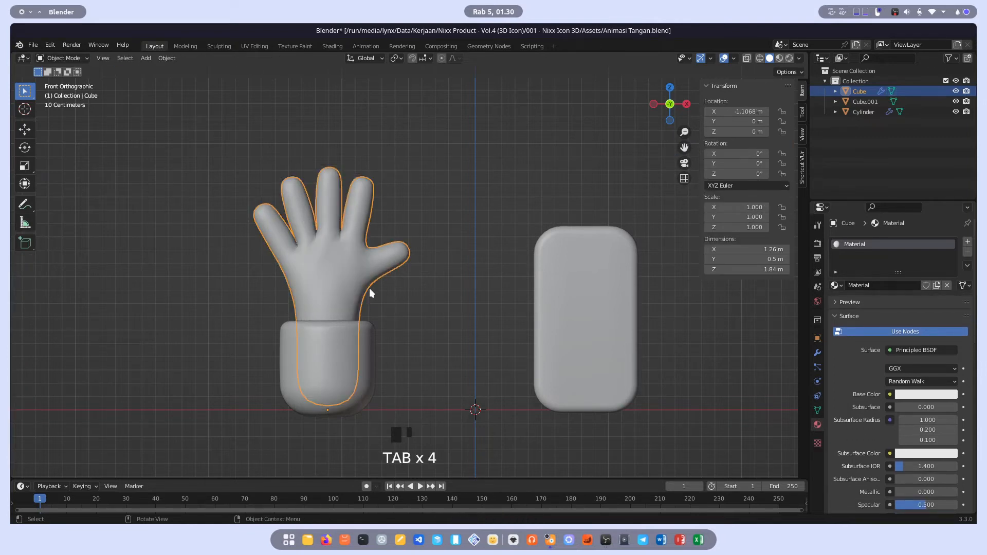
scroll(370, 288, up, 3)
scroll(641, 295, down, 2)
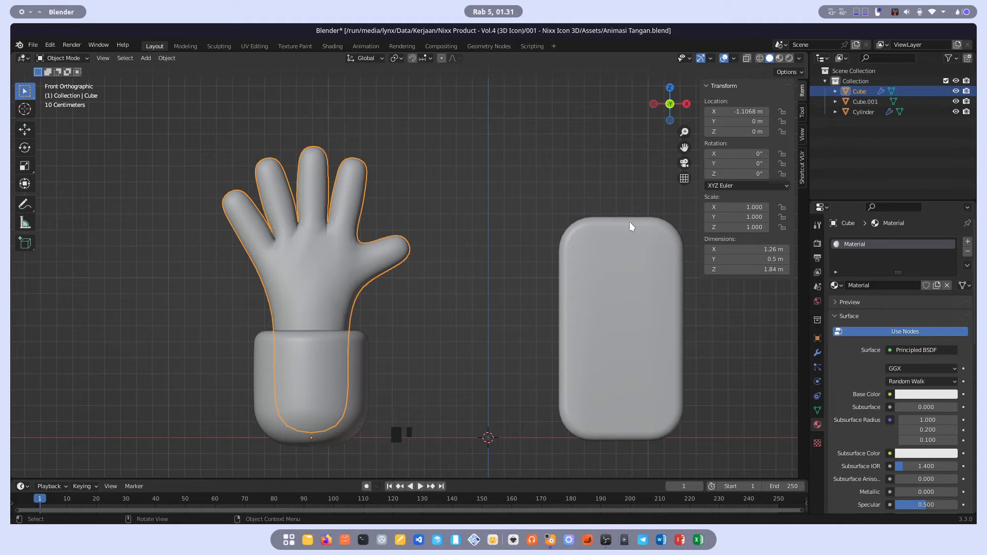
Set the viewport shading to Material Preview, with nothing selected and the hand in view
click(782, 58)
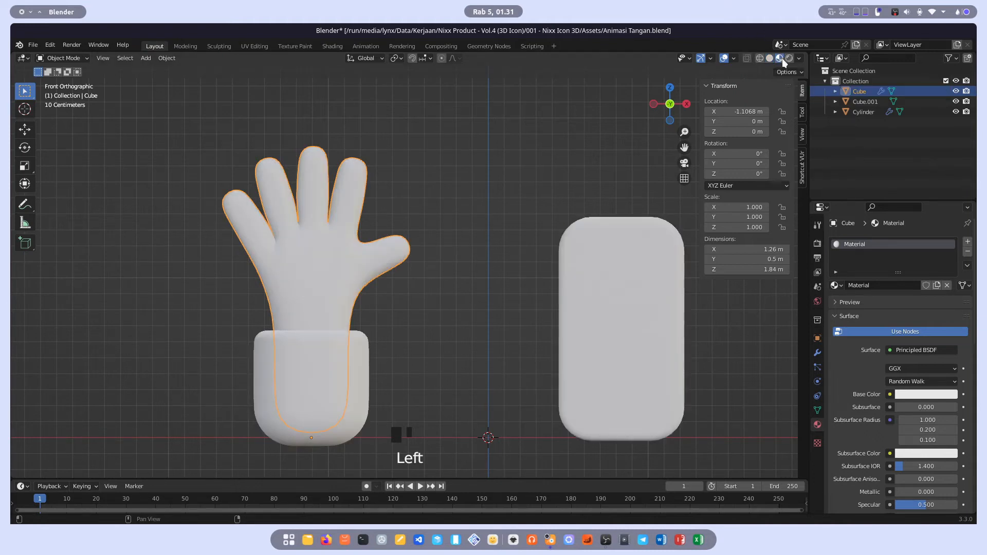
scroll(481, 200, down, 4)
click(481, 201)
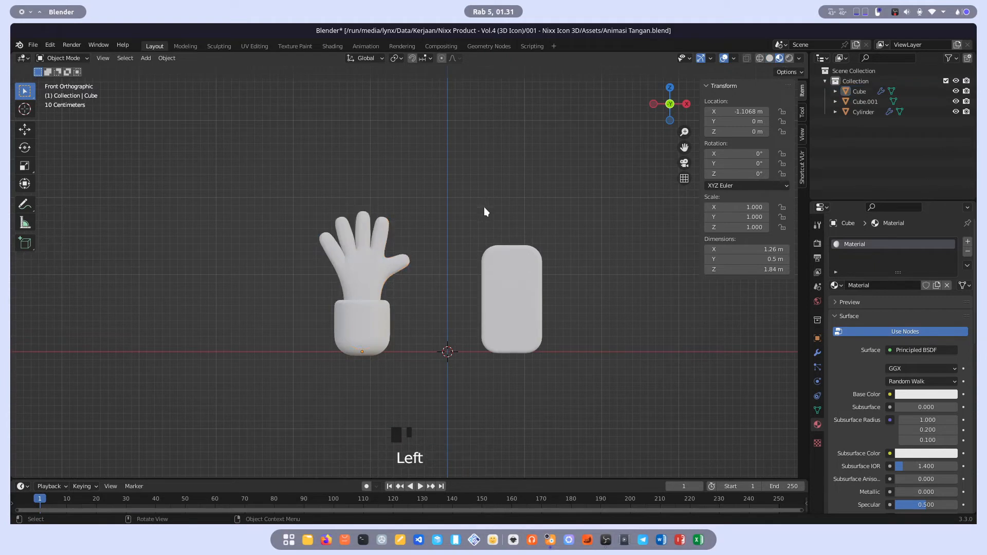
key(z)
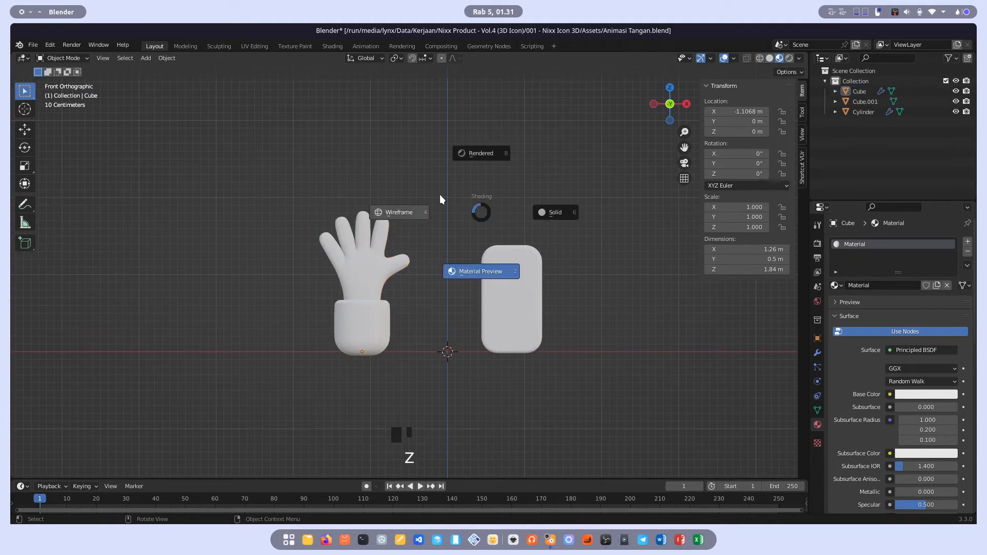
click(491, 272)
scroll(392, 267, up, 4)
shift+middle_drag(393, 267, 494, 267)
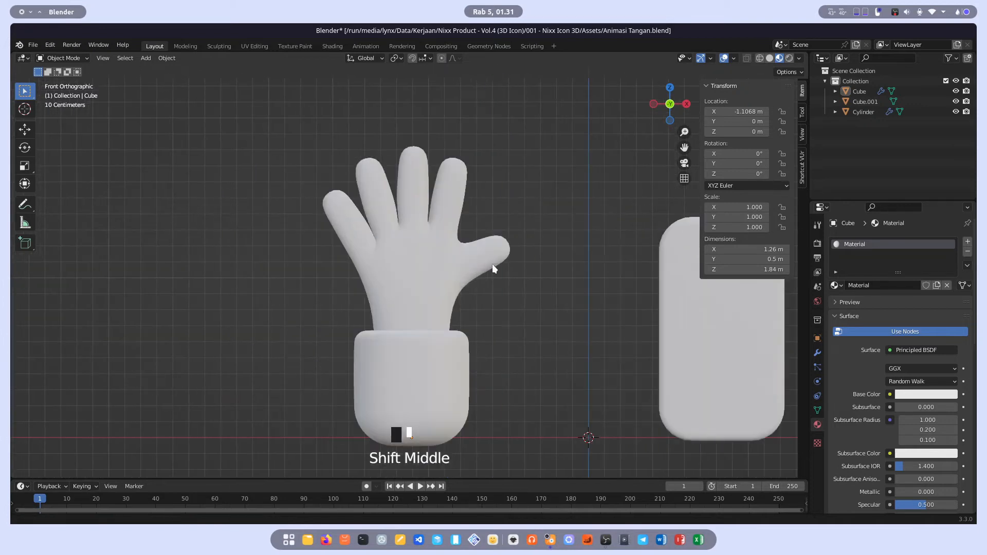
Set the hand material's Base Color to a light skin tone with hue 0.072 and saturation 0.643
click(407, 243)
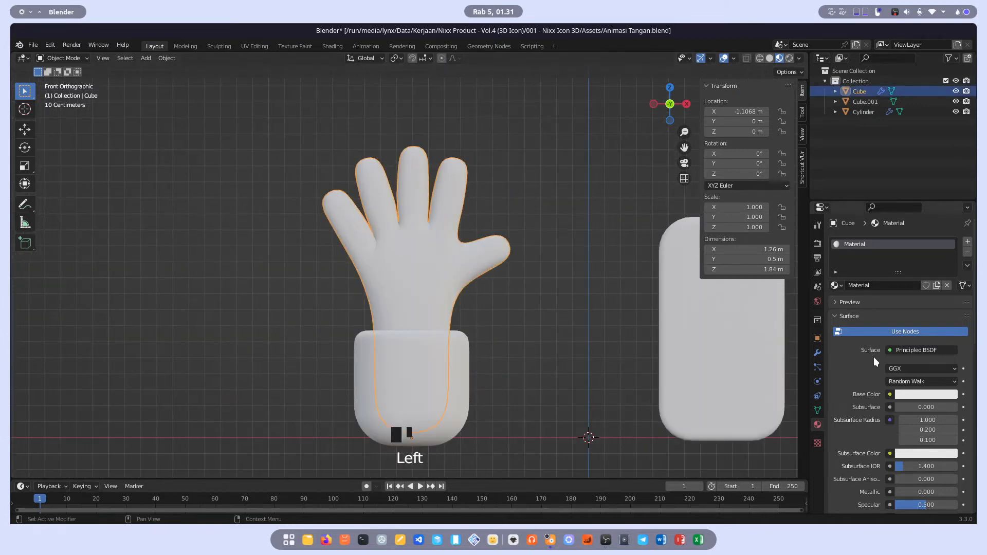
scroll(869, 363, down, 1)
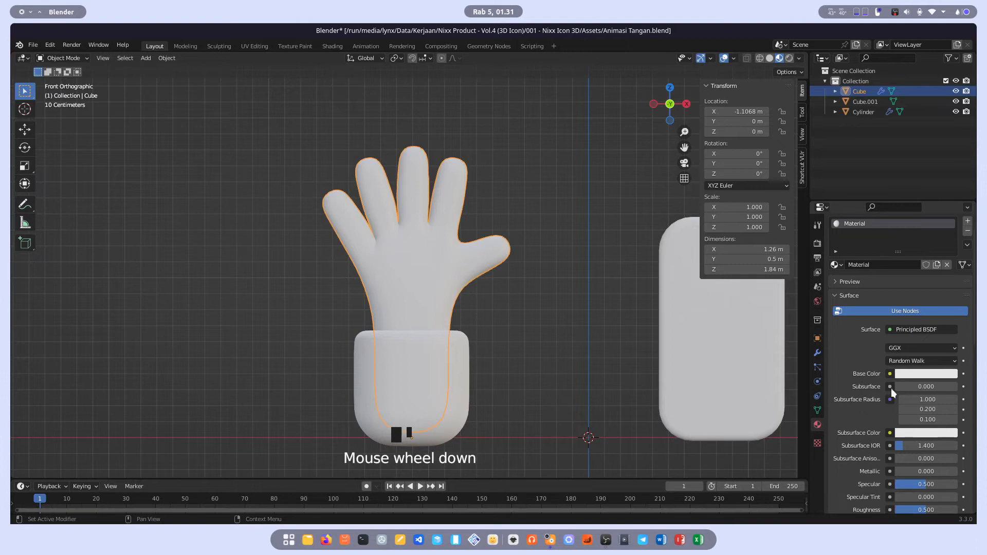
click(852, 296)
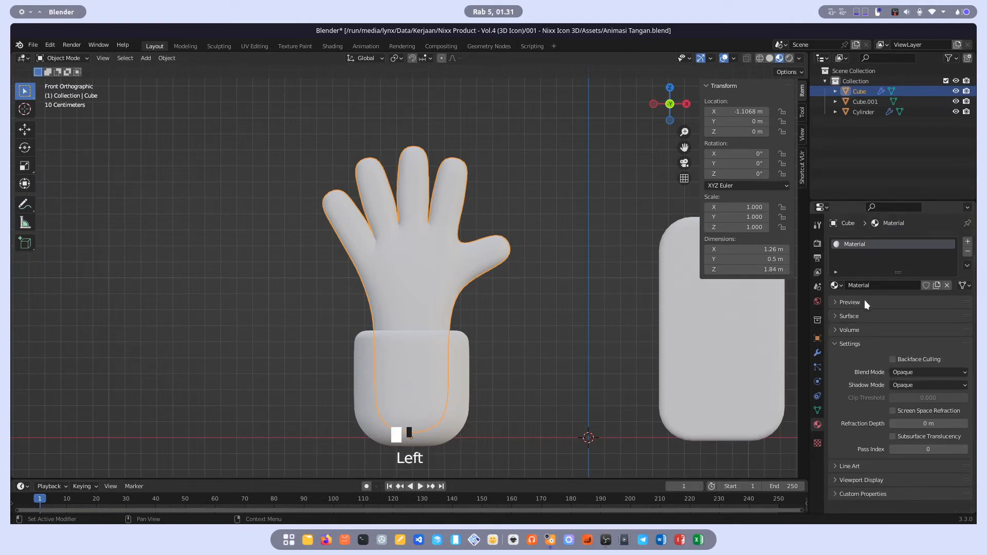
click(847, 316)
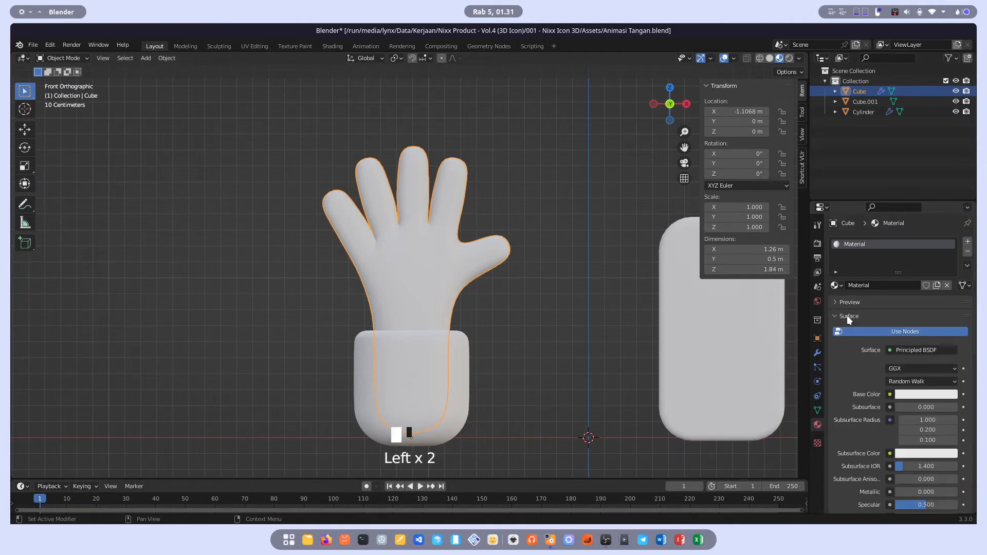
click(927, 397)
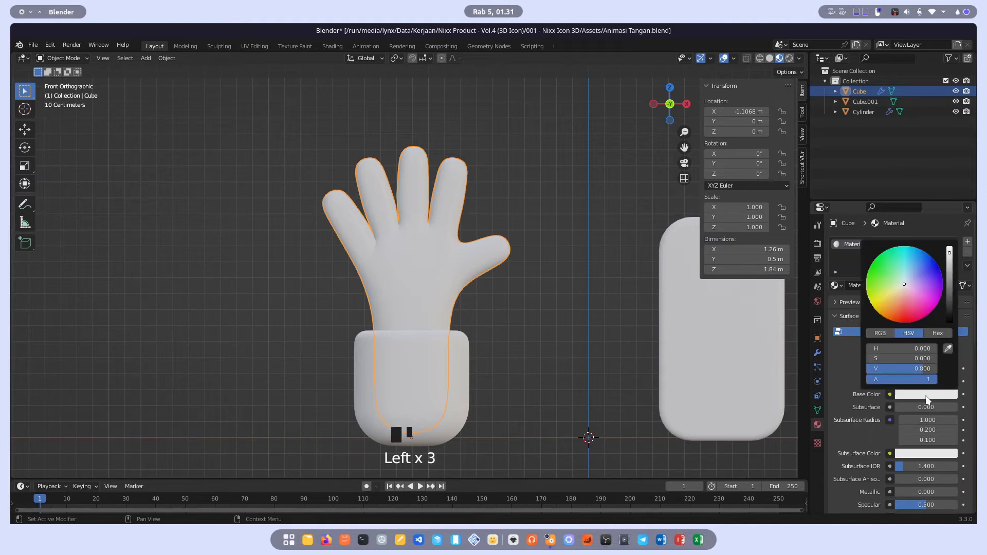
click(894, 298)
click(898, 296)
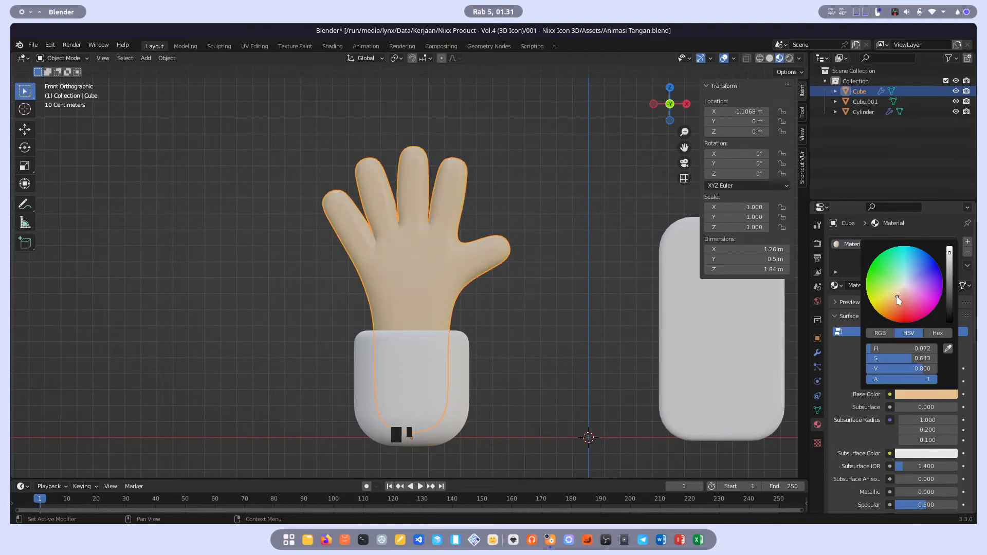
click(861, 400)
Lower the hand material's Roughness to 0.000 and inspect the hand's surface up close
scroll(861, 382, down, 3)
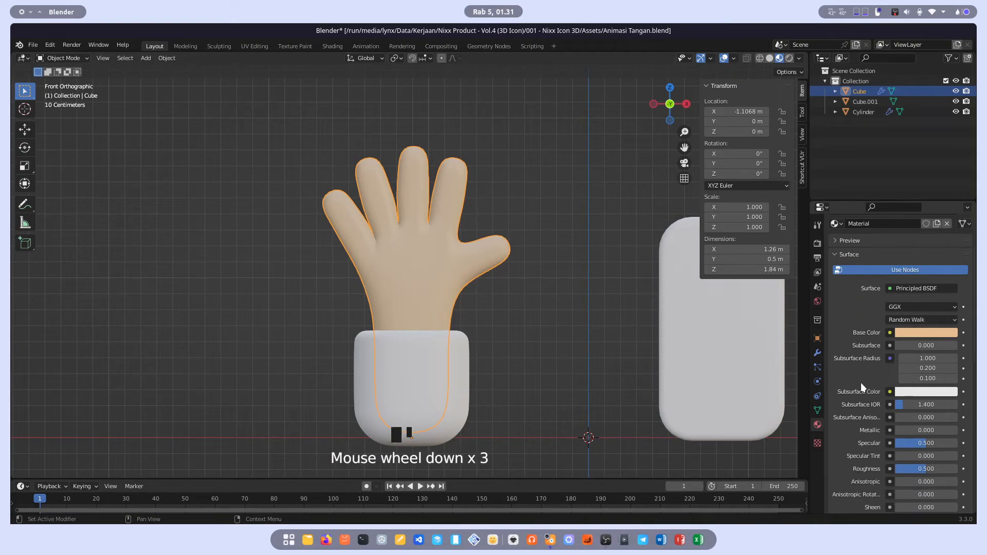
scroll(861, 382, down, 2)
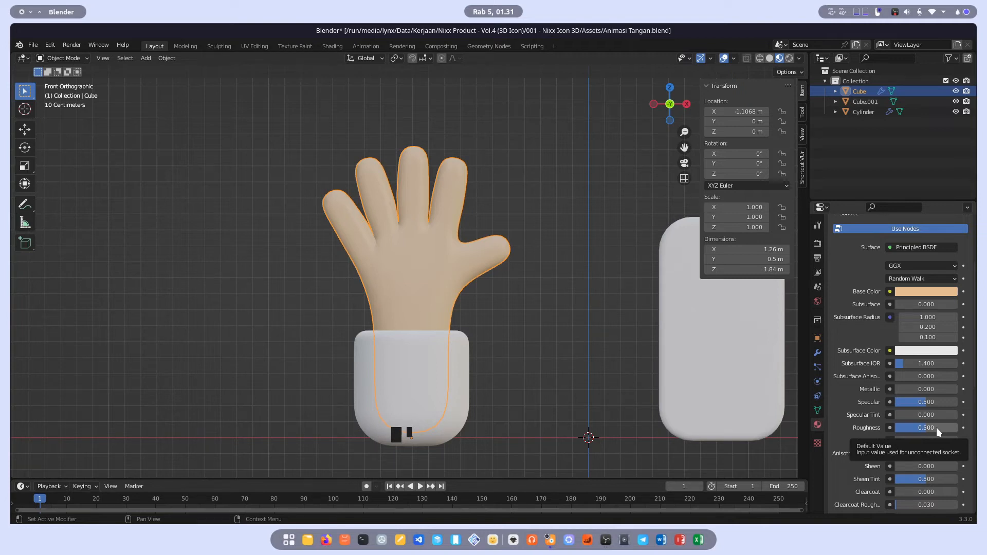
drag(937, 427, 895, 428)
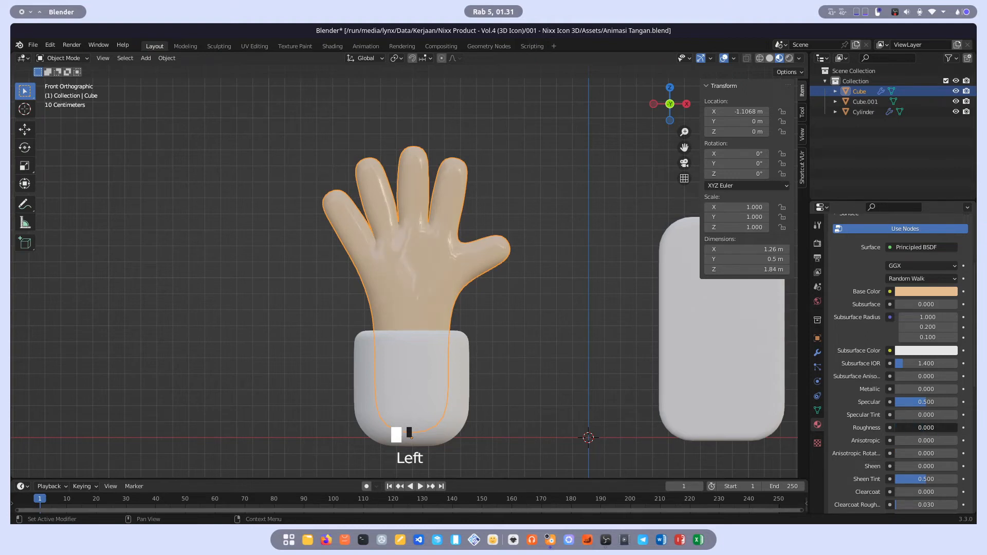
scroll(422, 246, up, 2)
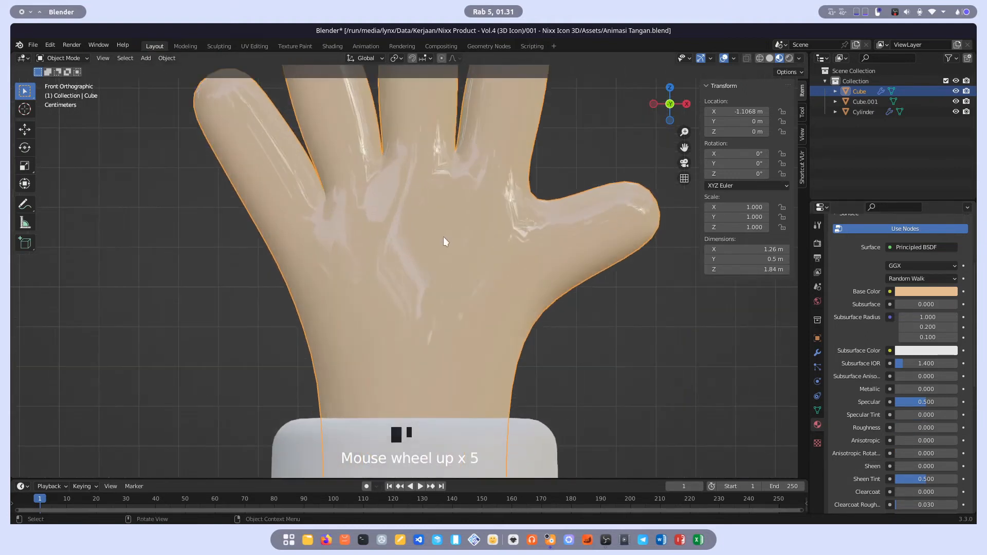
mouse_move(565, 243)
middle_down()
mouse_move(551, 253)
mouse_move(559, 252)
middle_up()
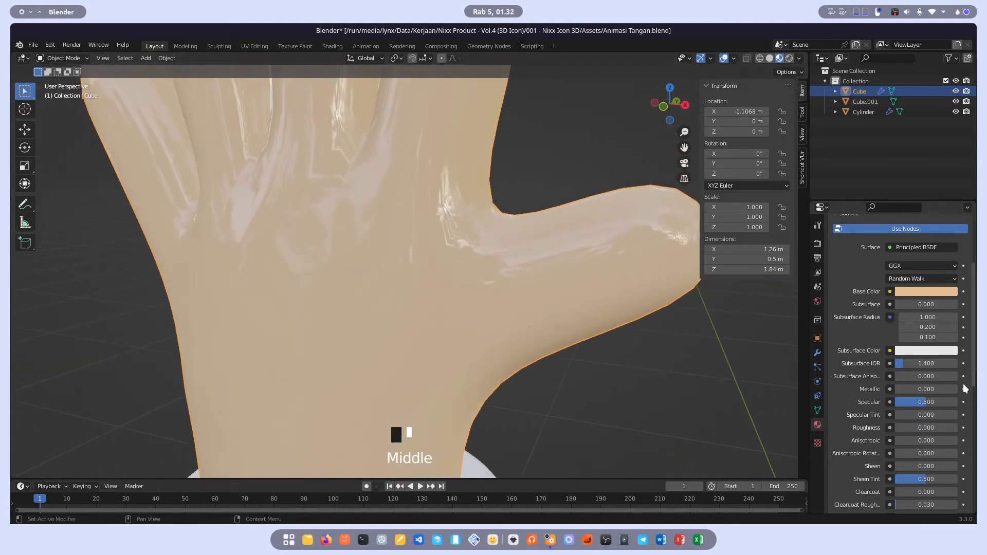
Set the hand material's Roughness to 0.75 and leave nothing selected
drag(914, 431, 950, 428)
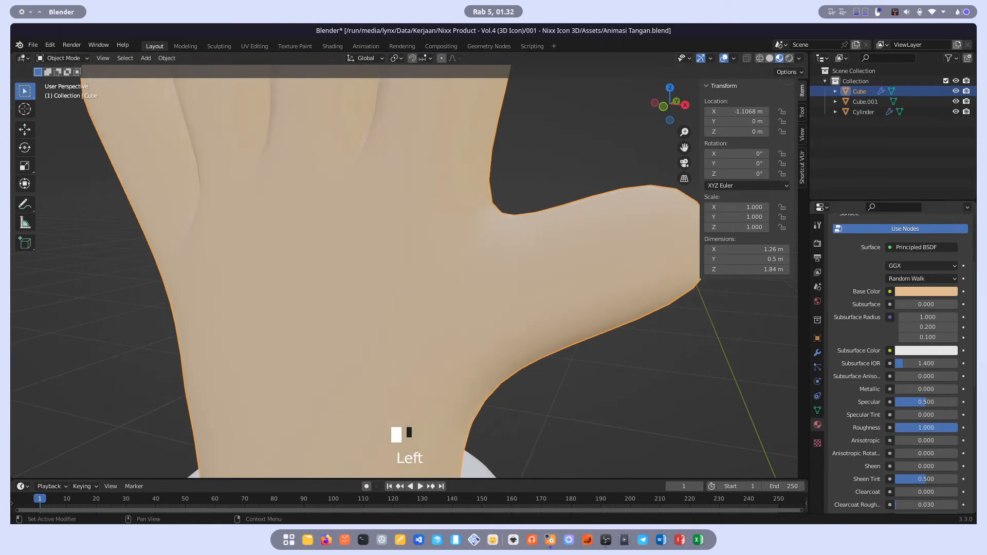
scroll(468, 304, down, 4)
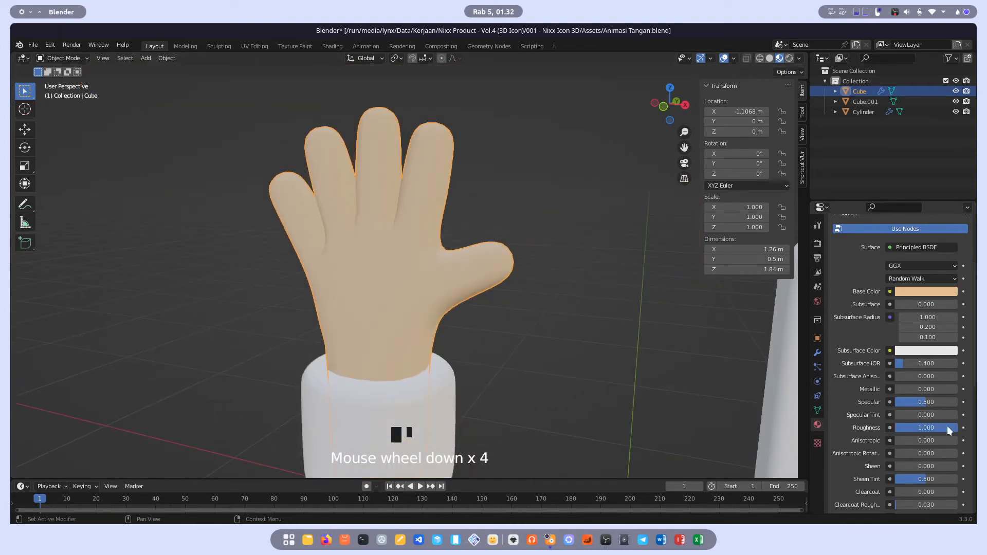
click(948, 427)
text(0.75)
key(Return)
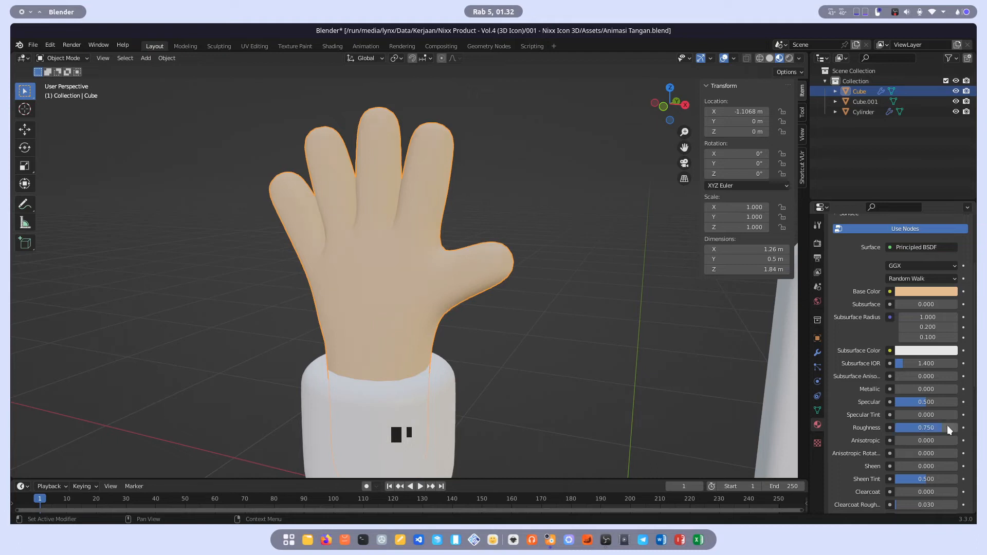
scroll(462, 189, down, 5)
click(456, 289)
middle_drag(456, 289, 473, 273)
scroll(476, 271, up, 3)
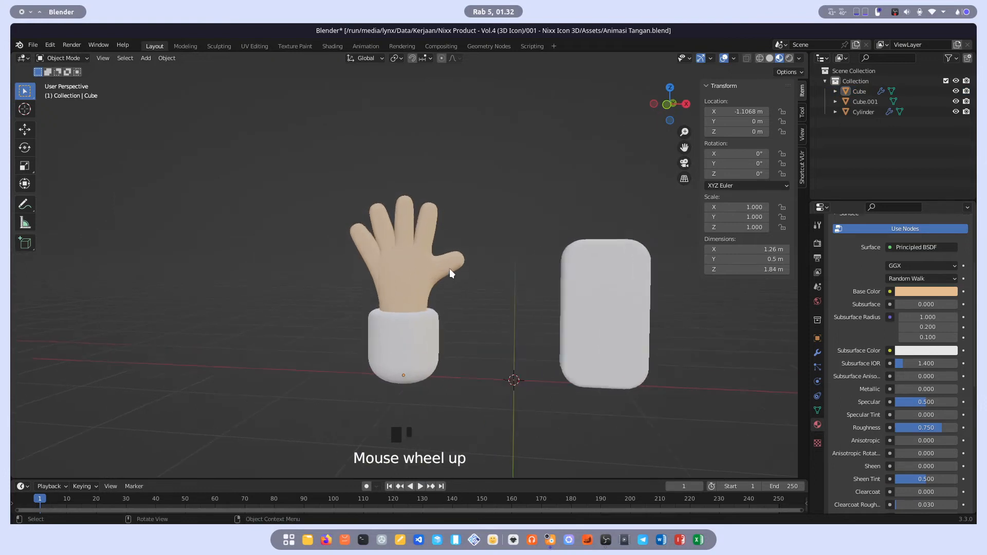
Give the sleeve cylinder below the hand a new material named Baju
middle_drag(473, 307, 480, 329)
click(464, 354)
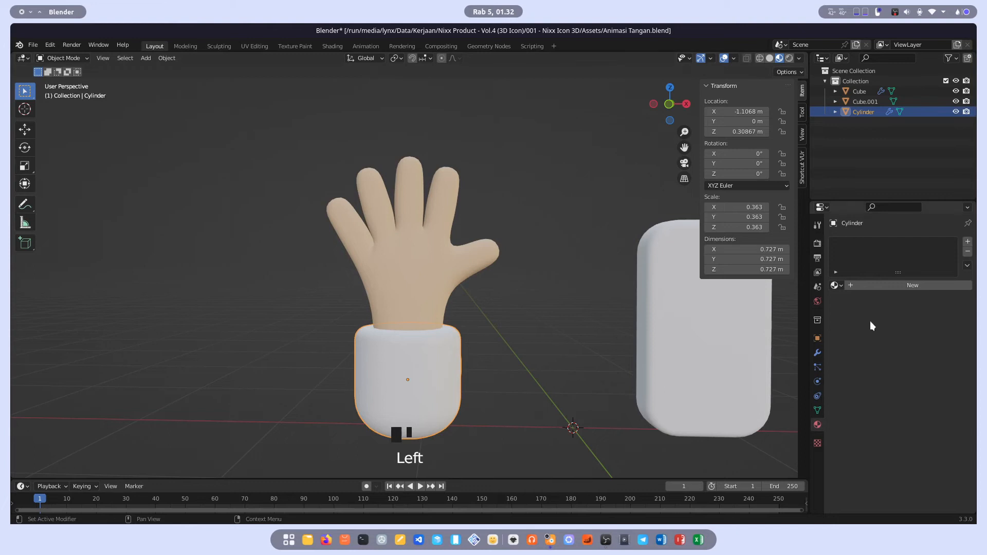
click(894, 286)
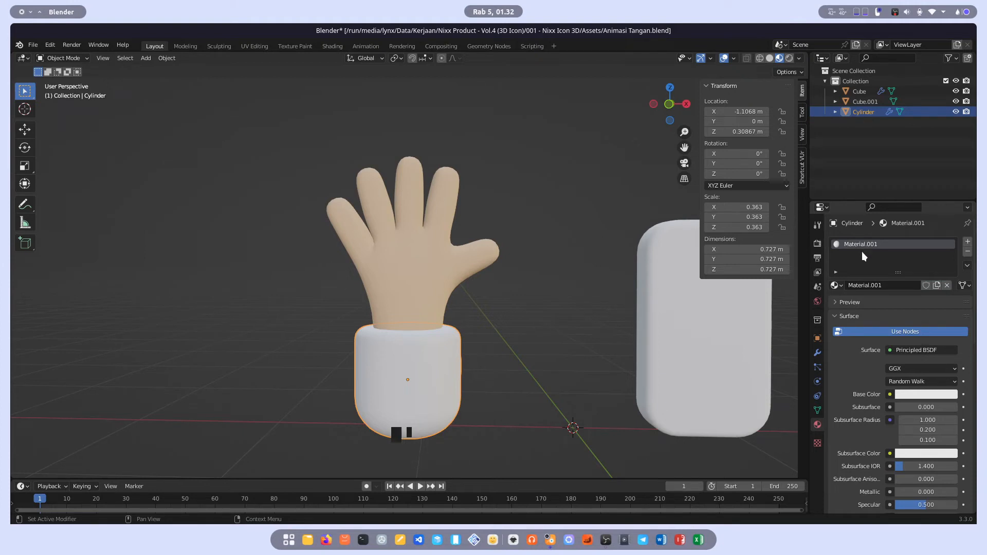
click(868, 284)
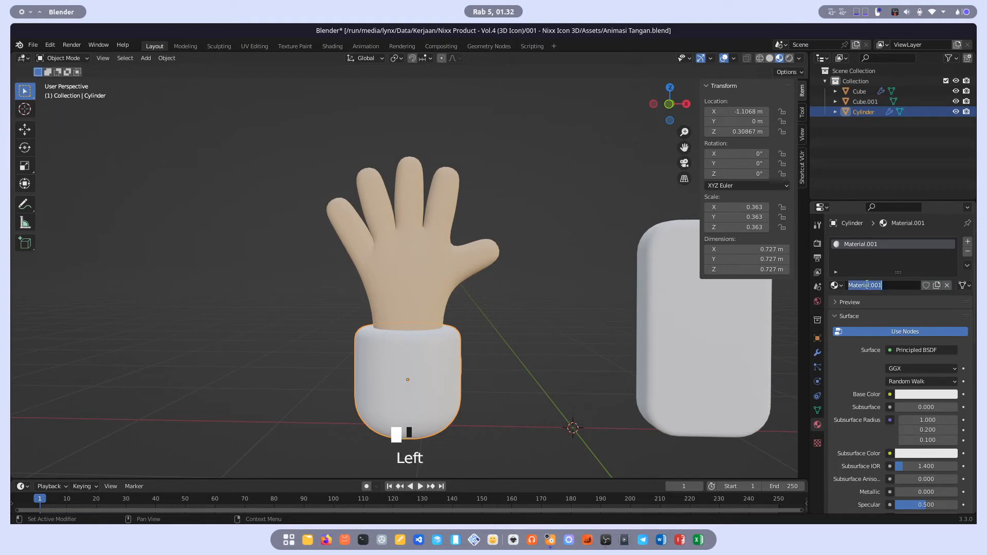
text(Baju)
key(Return)
Rename the hand's material to Kulit
click(460, 266)
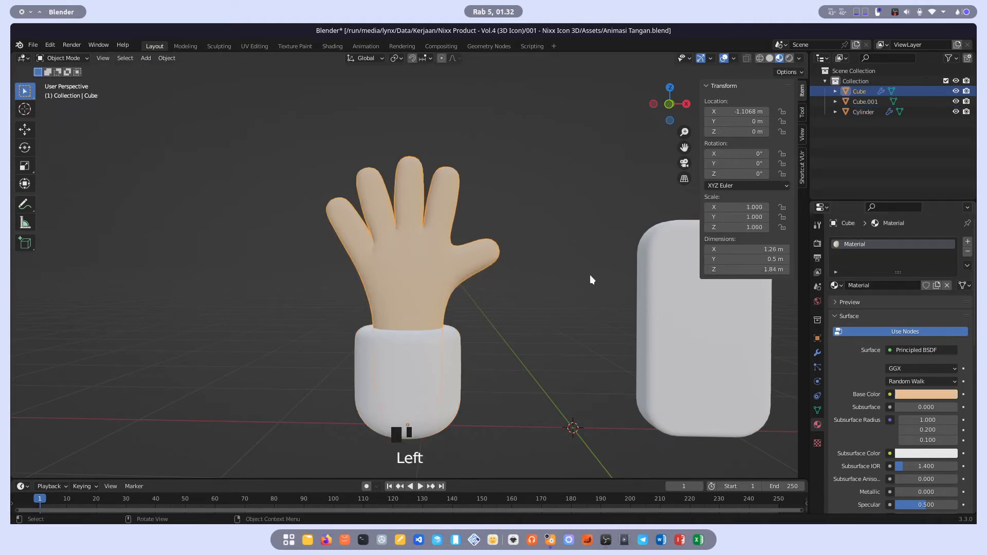
double_click(900, 286)
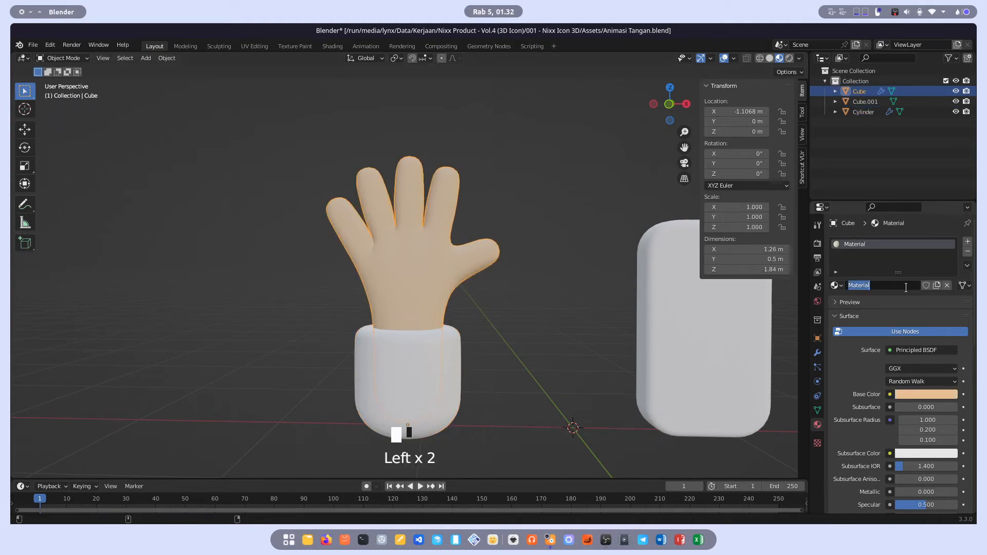
text(Kulit)
key(Return)
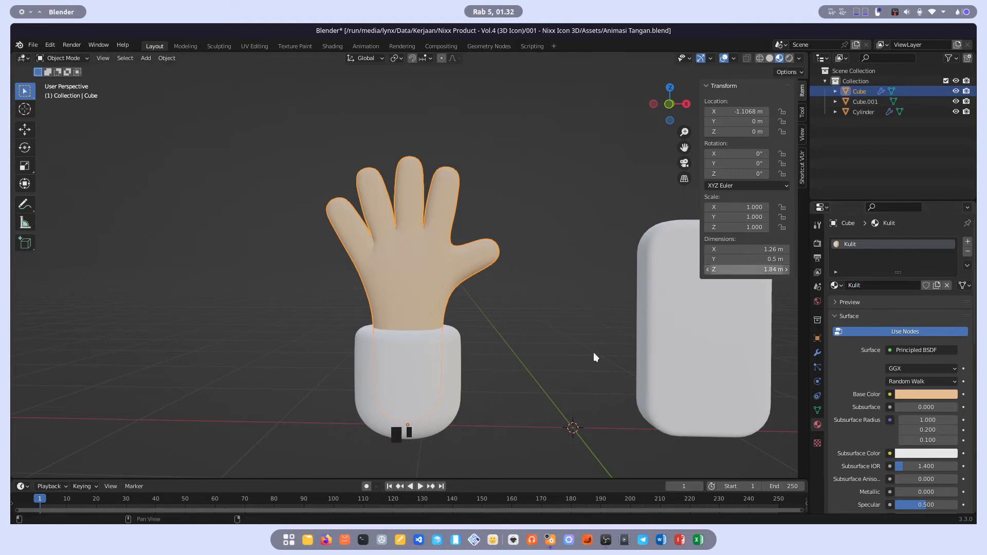
Set the sleeve material's Base Color to a blue-violet with hue 0.670 and saturation 0.886
click(431, 386)
click(948, 395)
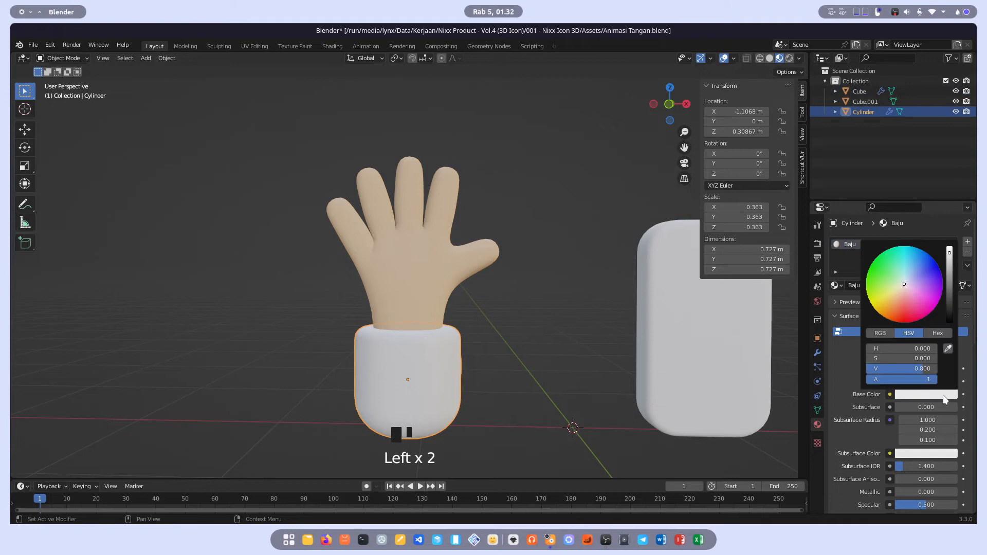
drag(922, 271, 926, 273)
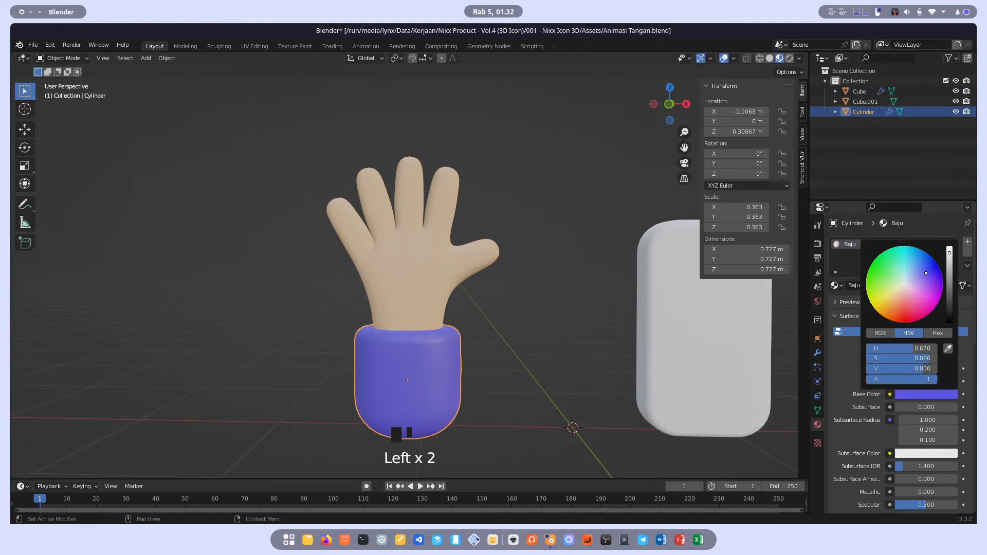
click(862, 415)
Set the sleeve material's Specular to 0.55 and leave nothing selected
scroll(862, 415, down, 2)
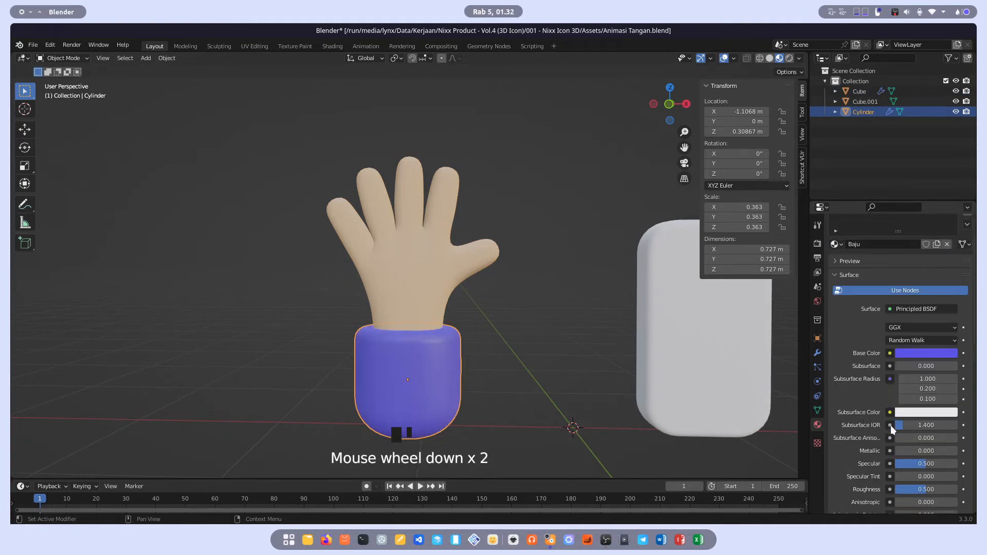
drag(922, 463, 928, 463)
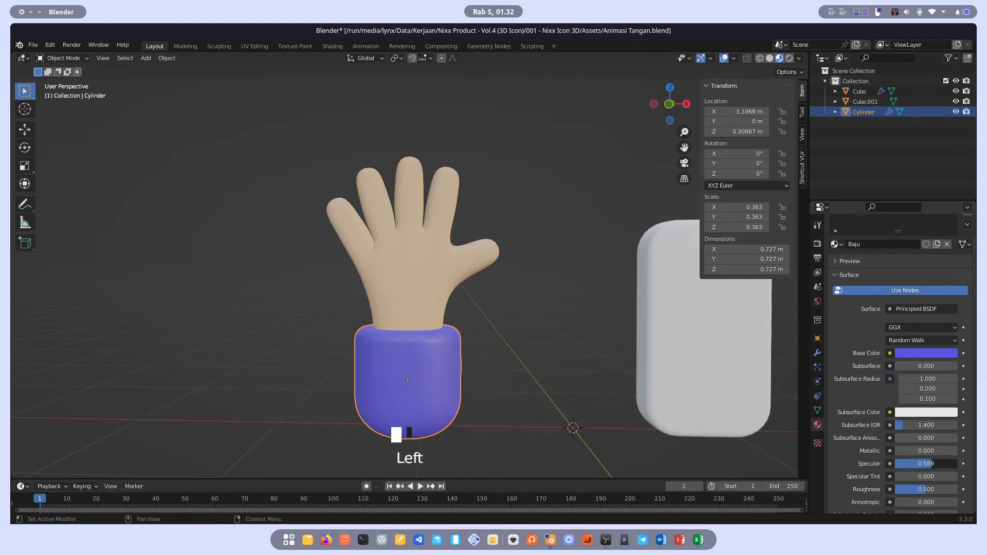
click(934, 463)
text(0)
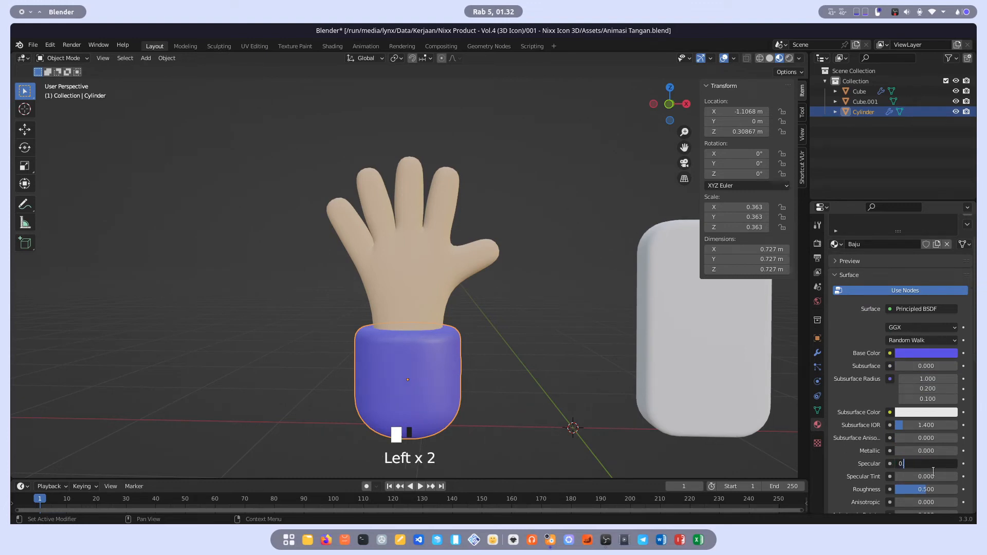
text(.55)
key(Return)
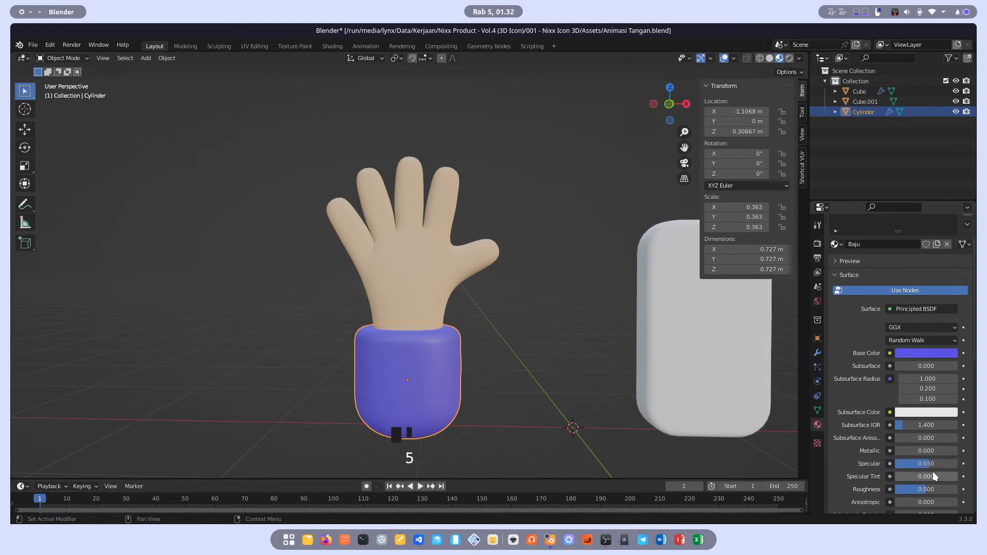
click(599, 363)
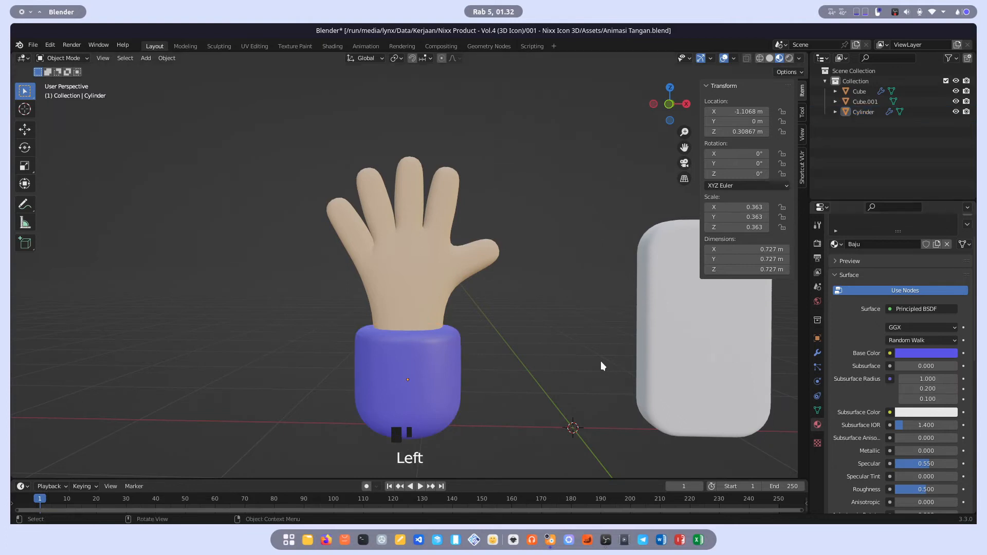
Shift the hand material's Base Color to a warmer skin tone with hue 0.057 and saturation 0.762
click(471, 290)
click(461, 279)
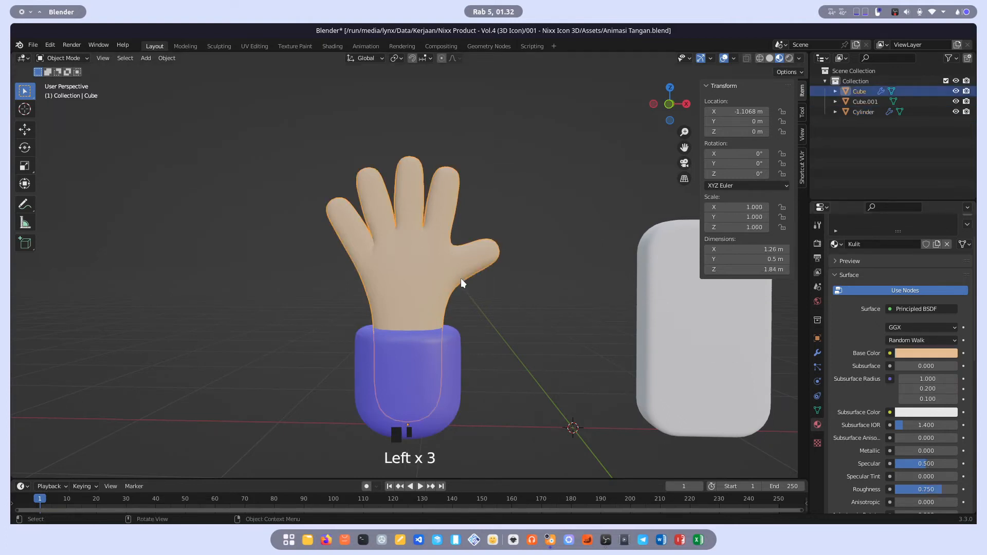
click(942, 354)
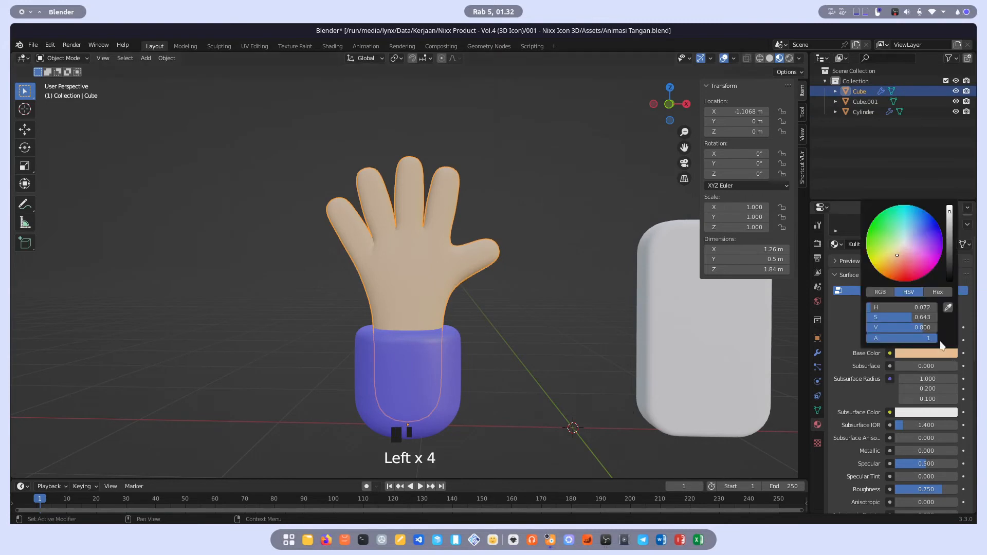
click(896, 260)
drag(896, 260, 897, 259)
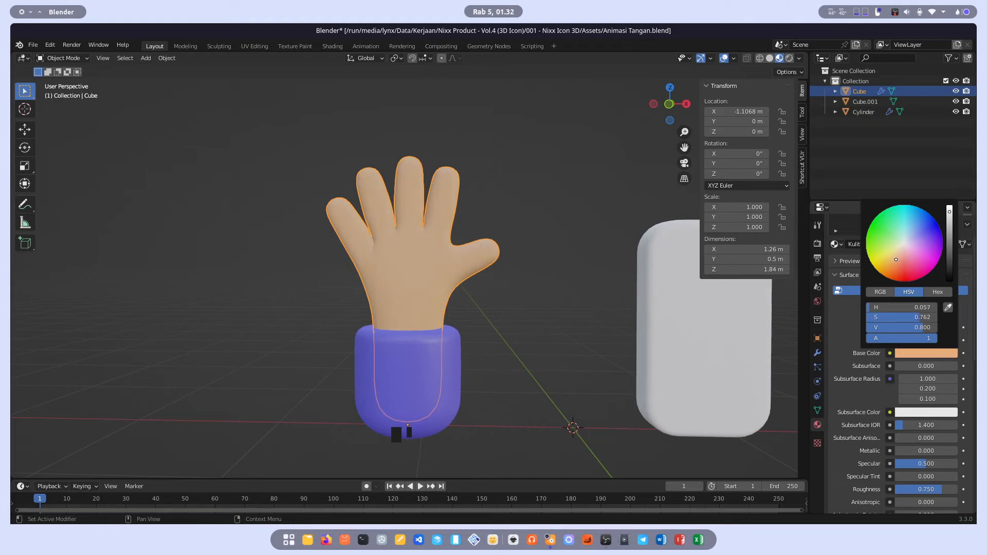
click(587, 277)
scroll(588, 278, down, 2)
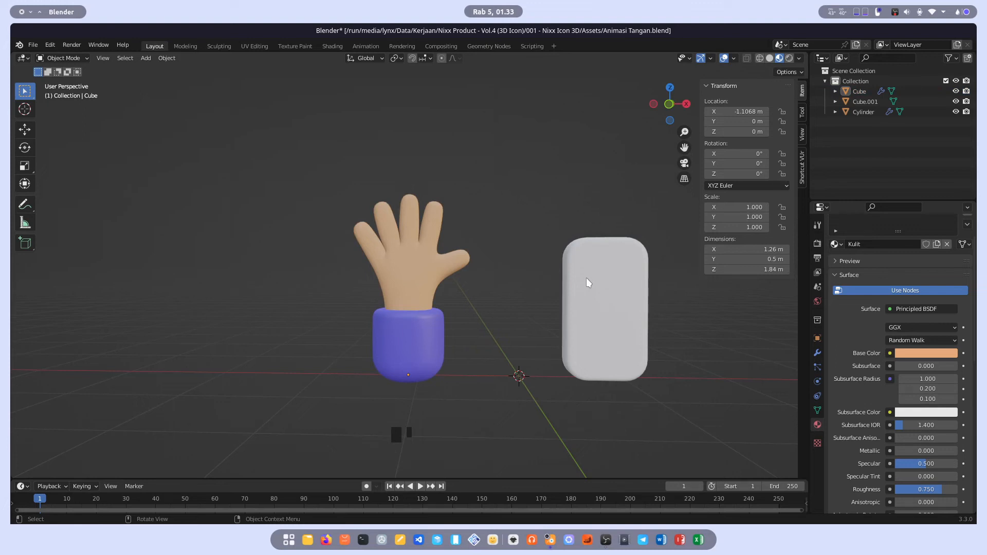
Open the phone-shaped body's mesh in Edit Mode
click(587, 279)
shift+middle_drag(667, 317, 519, 290)
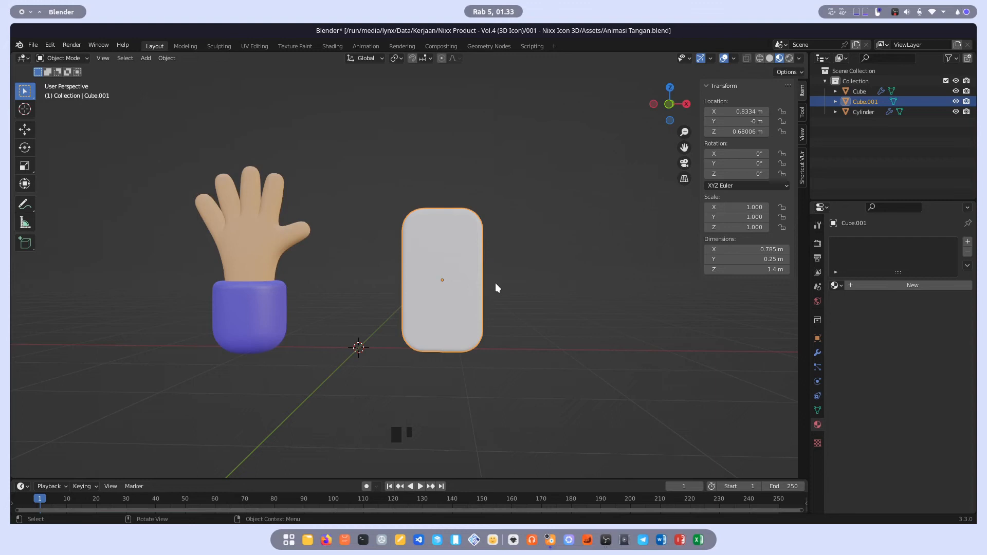
key(Tab)
scroll(496, 283, up, 5)
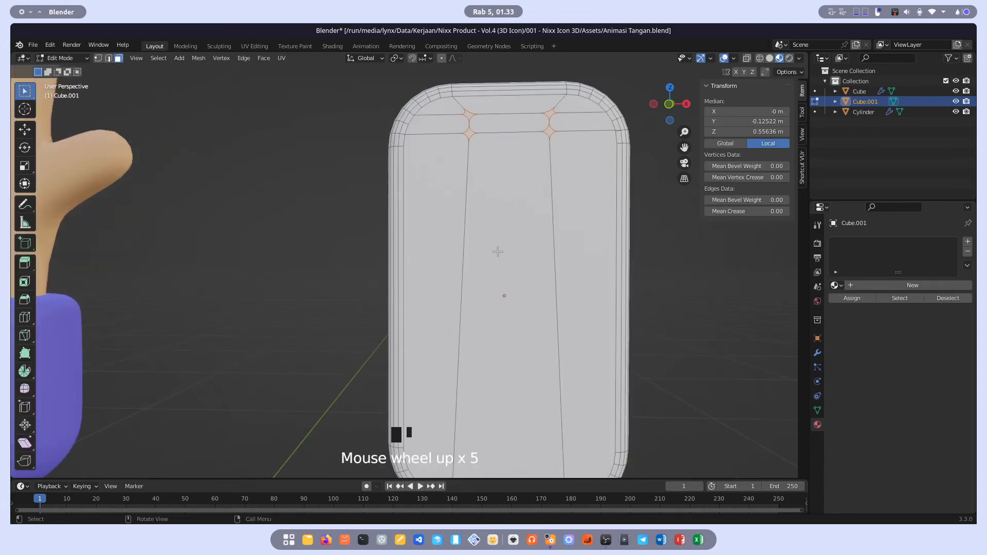
Examine the faces on the phone body's front and around its rounded upper corners, leaving no face selected
click(508, 118)
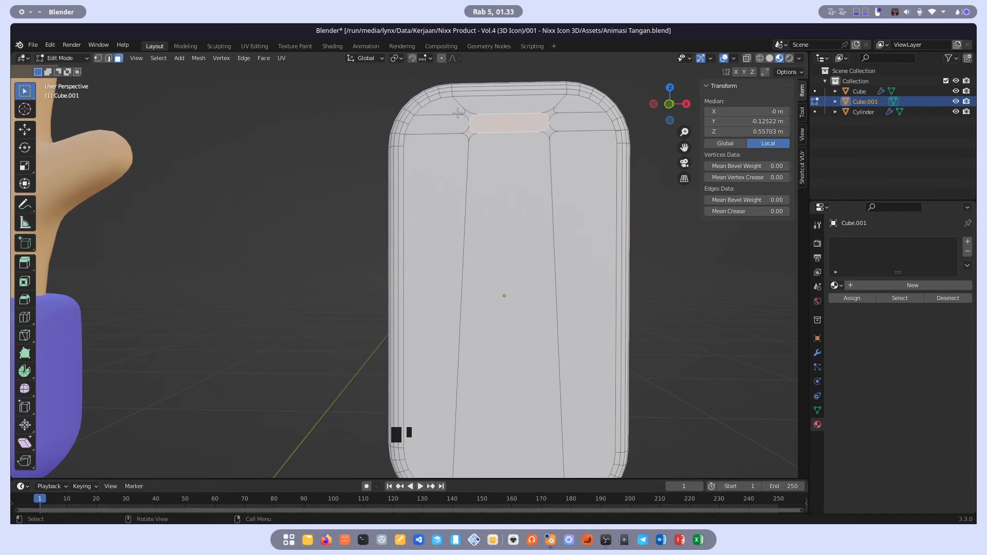
alt+click(459, 111)
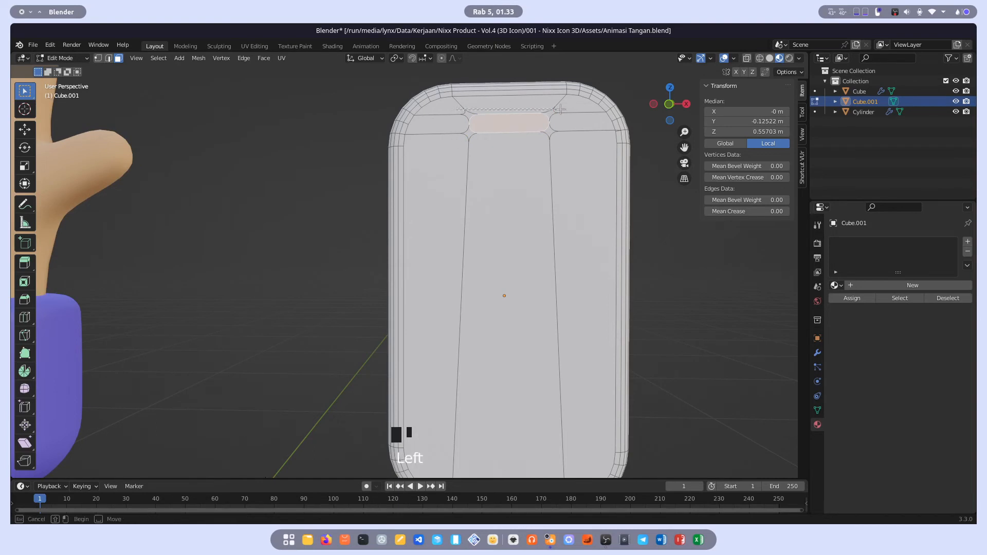
middle_drag(594, 142, 527, 158)
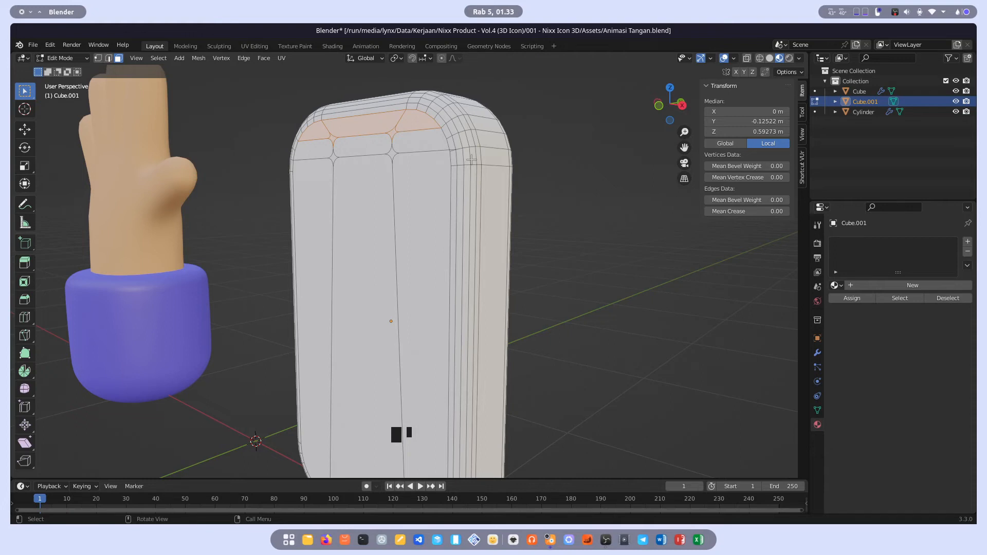
key(Tab)
key(Tab)
scroll(472, 160, up, 1)
shift+middle_drag(472, 160, 544, 186)
scroll(480, 190, up, 2)
scroll(479, 190, up, 1)
scroll(501, 185, up, 3)
click(541, 209)
click(489, 214)
scroll(489, 214, down, 3)
shift+middle_drag(489, 213, 377, 229)
scroll(641, 252, down, 2)
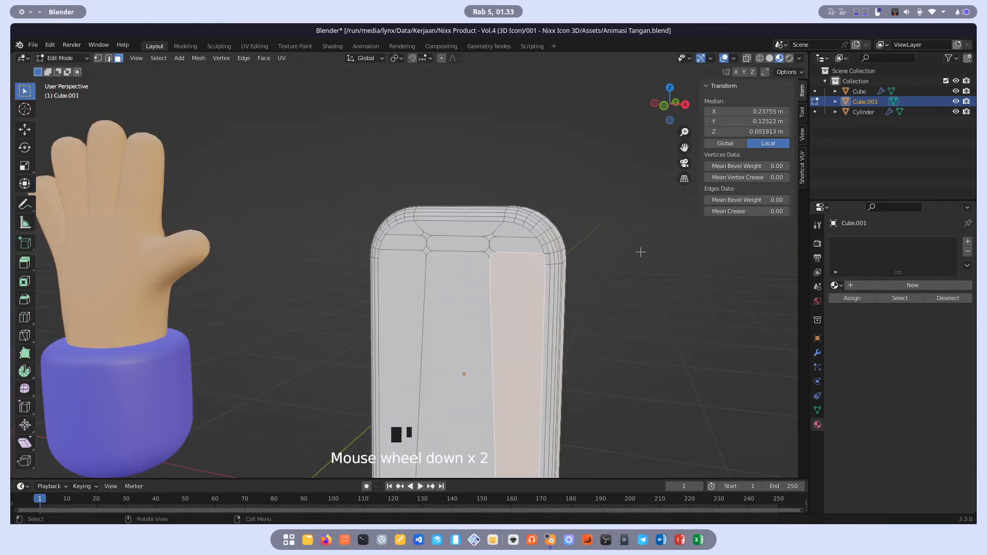
click(637, 247)
scroll(636, 247, down, 2)
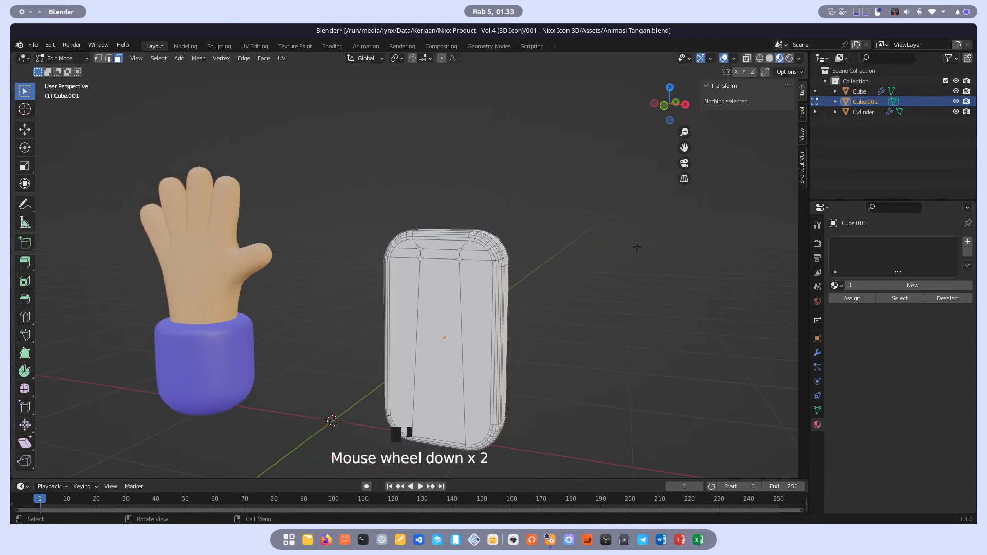
Give the phone-shaped body a new material named Body
click(860, 284)
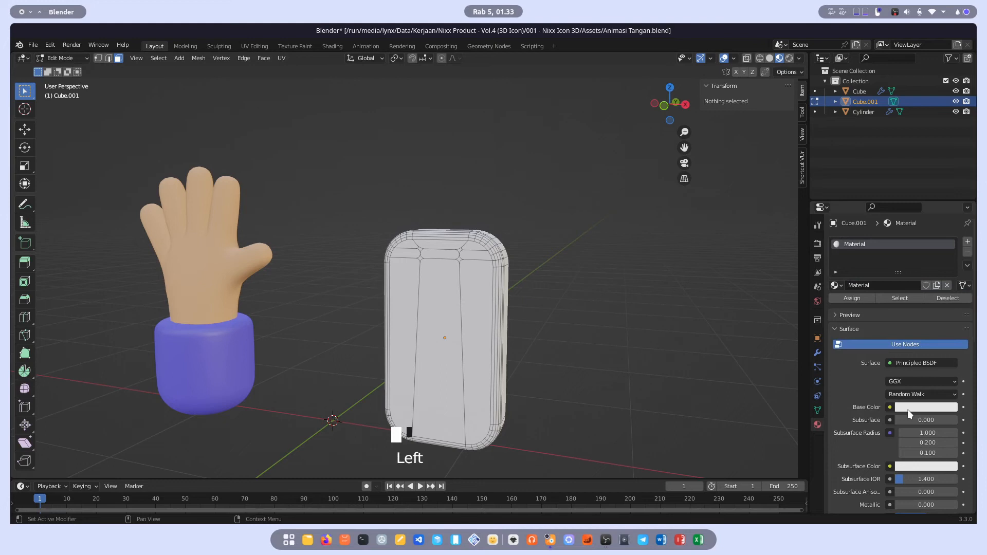
double_click(860, 287)
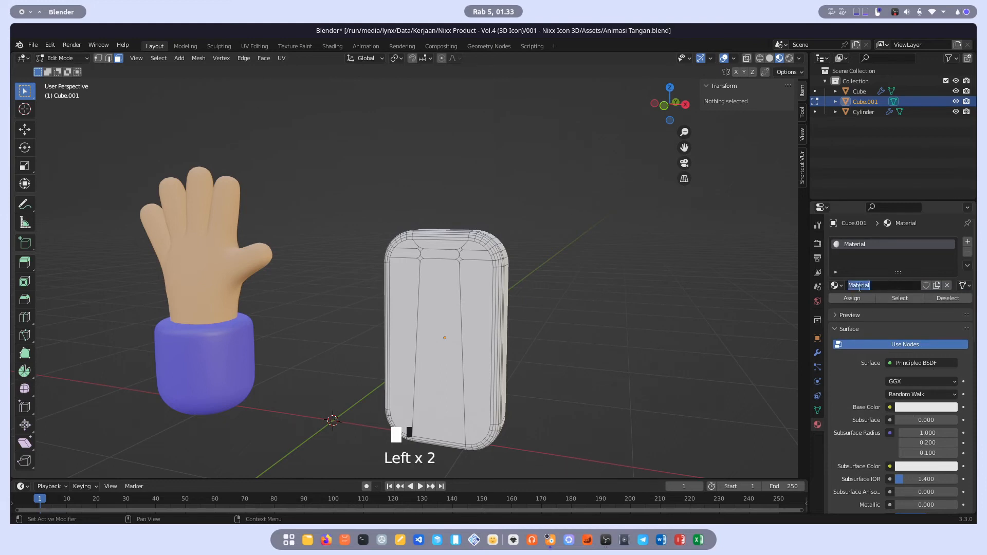
text(Body)
key(Return)
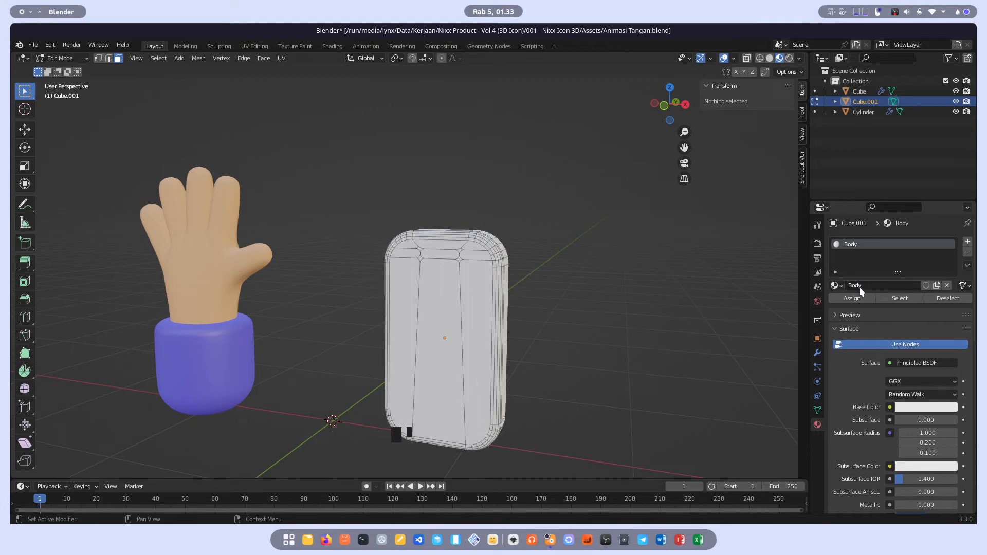
Set the Body material's Base Color to a yellow-orange with hue 0.083 and saturation 0.895
click(920, 408)
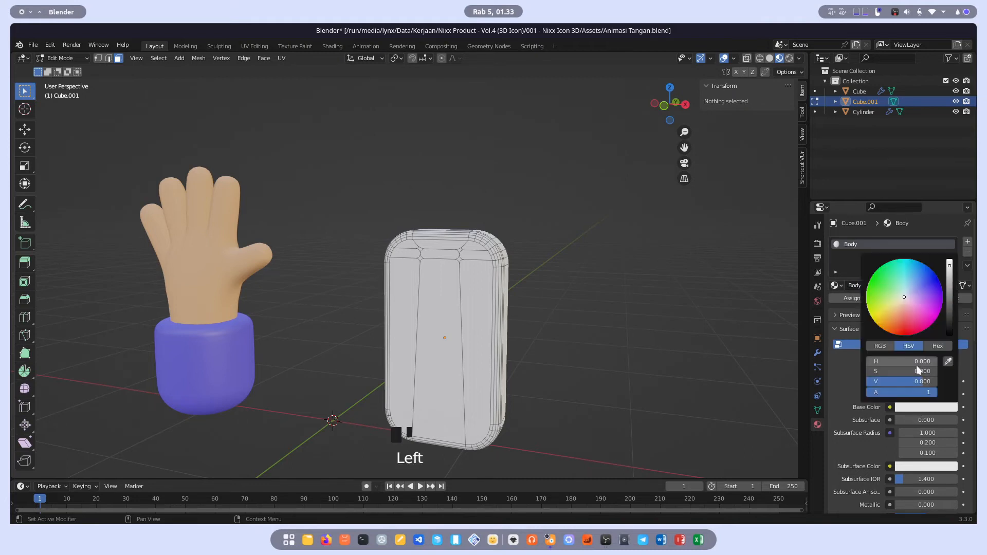
click(890, 311)
drag(889, 312, 889, 314)
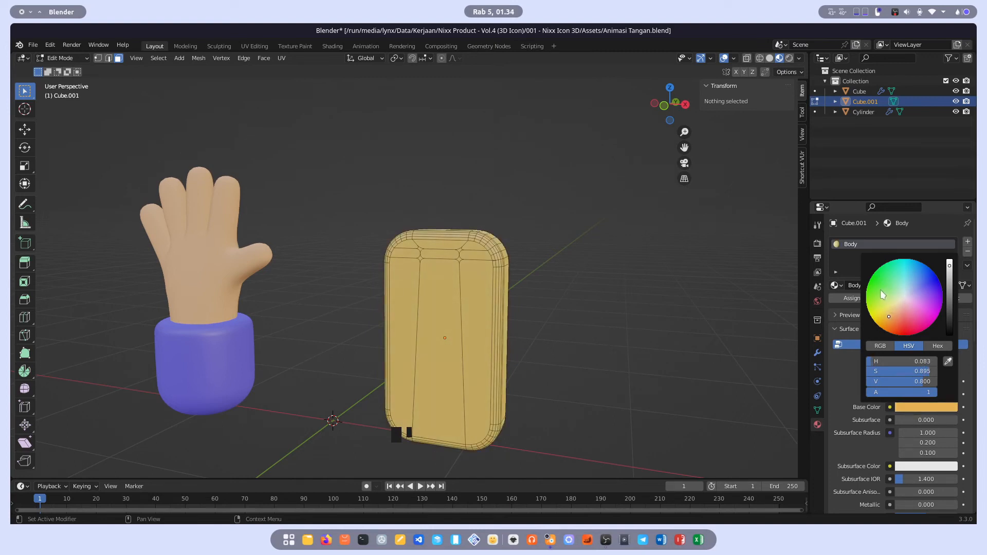
Add a second material slot to the phone body and give it a new material named Kaca
scroll(685, 301, up, 4)
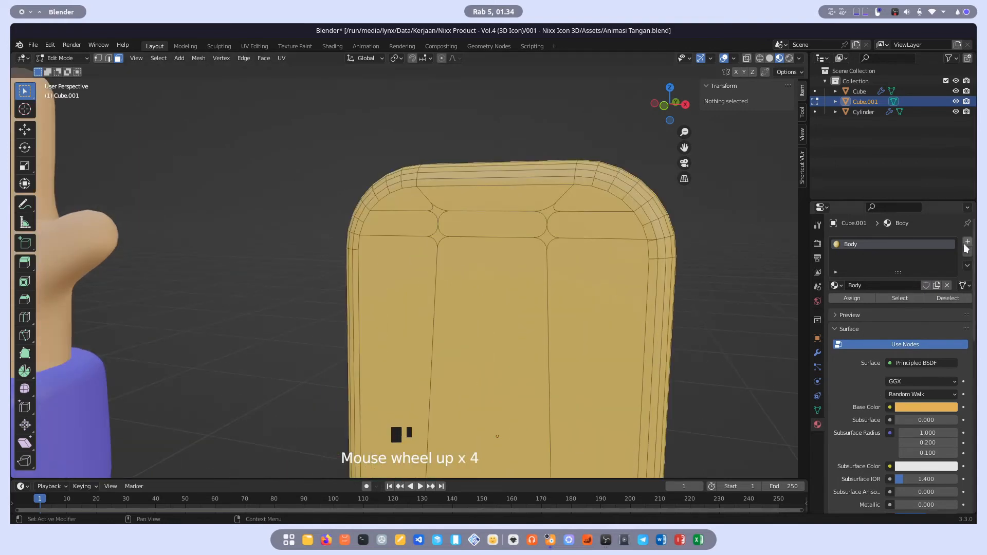
click(966, 244)
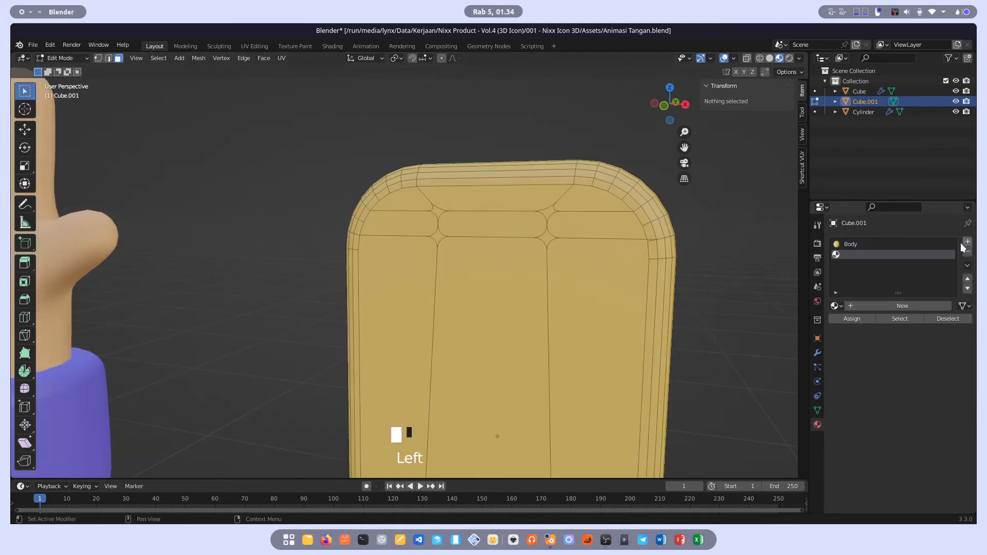
click(925, 305)
scroll(666, 284, down, 5)
middle_drag(585, 314, 681, 323)
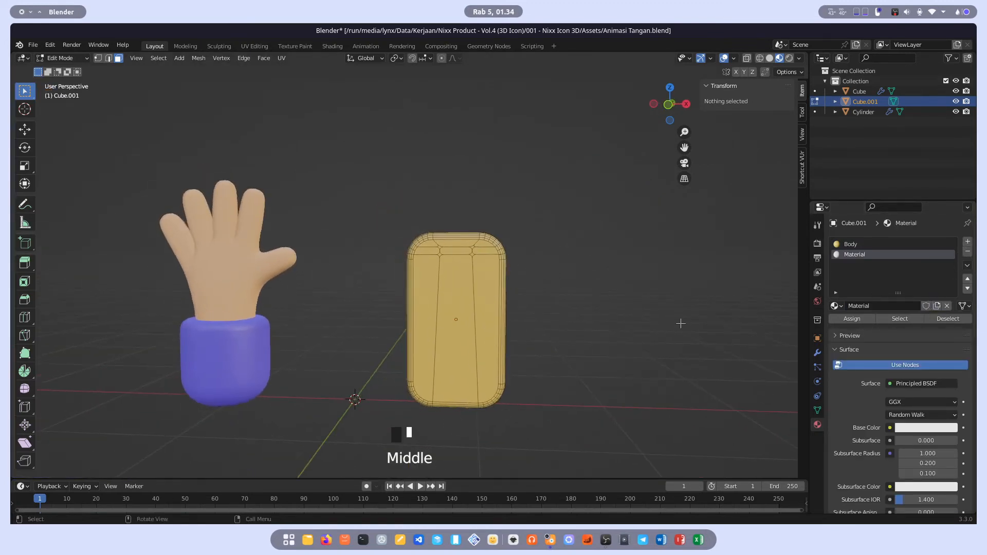
click(931, 428)
double_click(875, 306)
text(Kac)
key(Return)
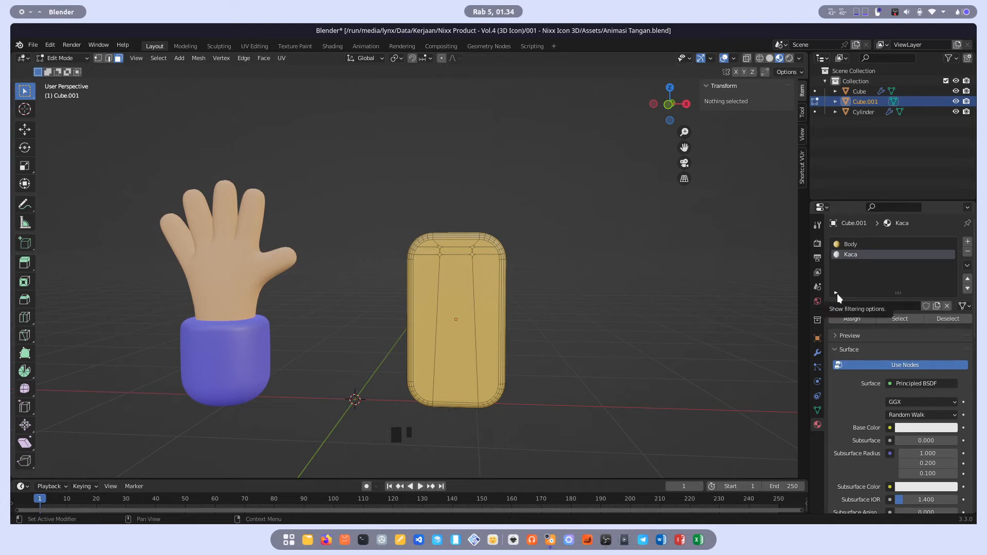
Select the large flat faces on the phone's front, leaving out the pill-shaped face near its upper edge
scroll(521, 251, up, 2)
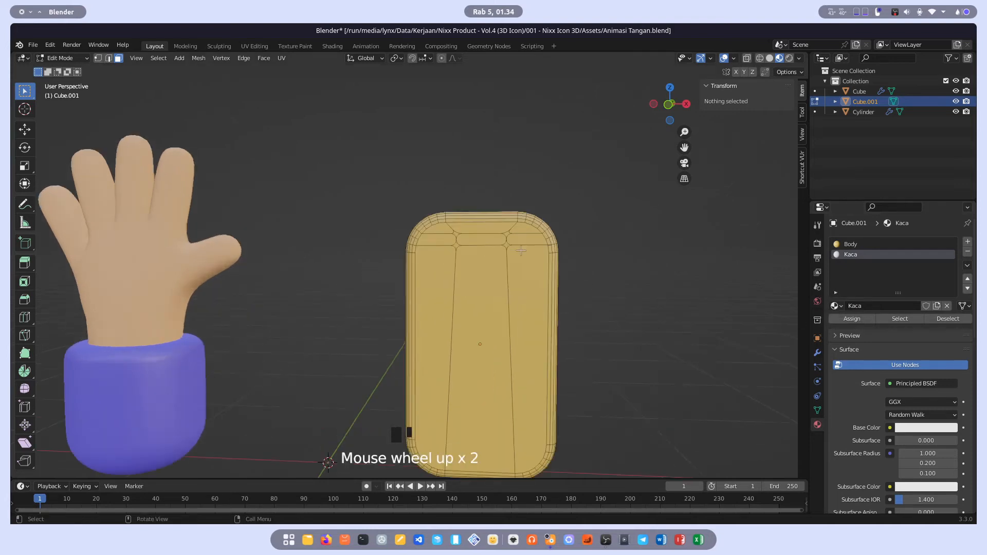
scroll(521, 251, up, 2)
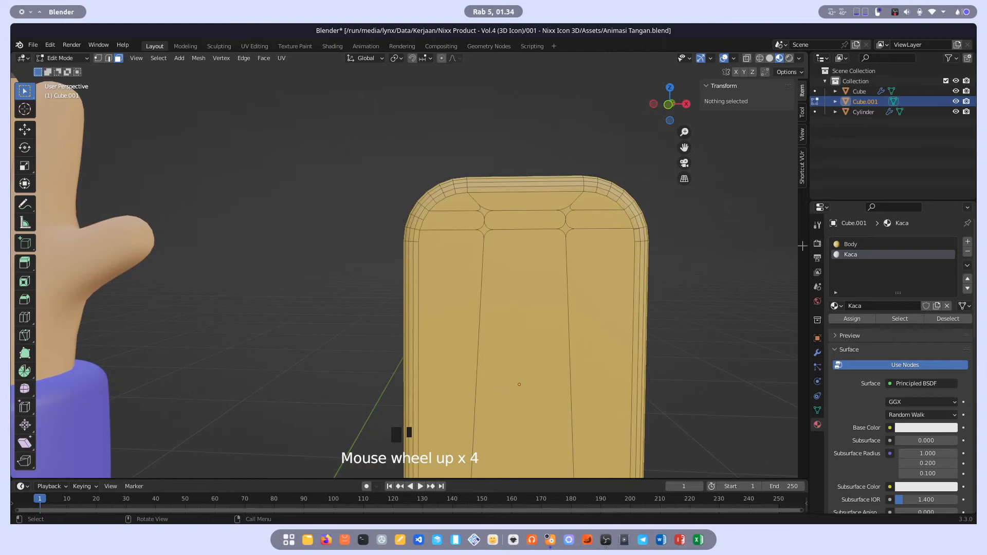
shift+middle_drag(538, 204, 446, 205)
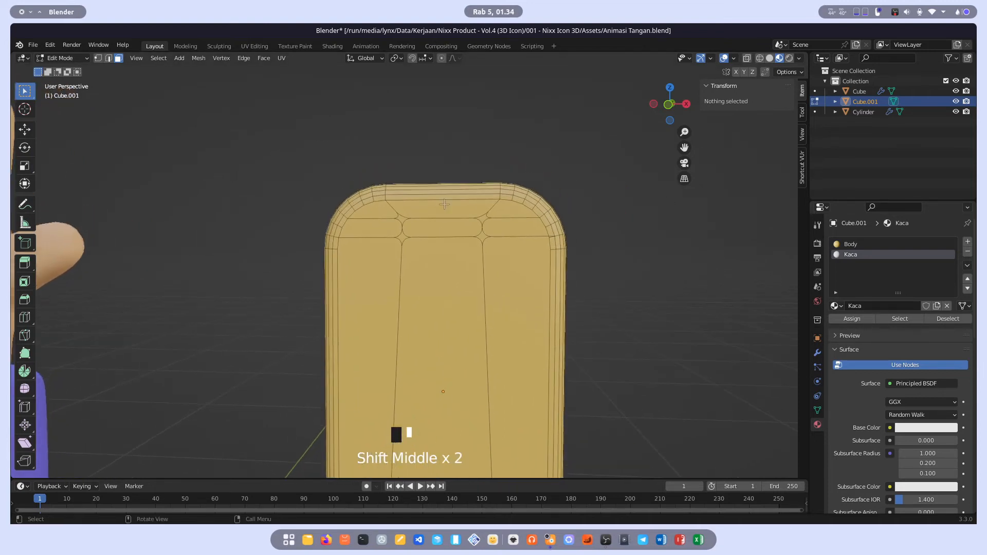
scroll(446, 205, up, 1)
shift+click(375, 194)
shift+click(375, 194)
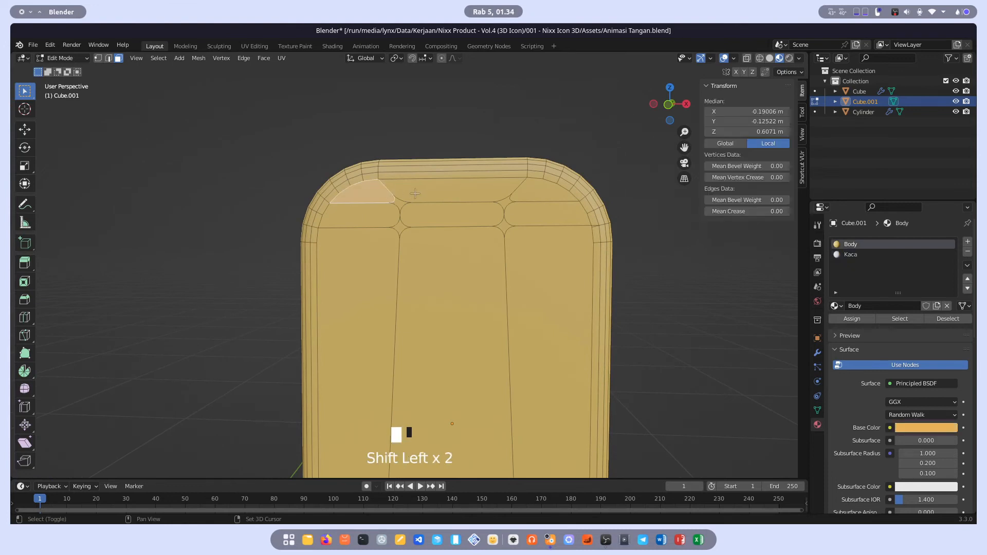
shift+click(545, 193)
shift+click(549, 229)
shift+click(396, 314)
shift+click(361, 218)
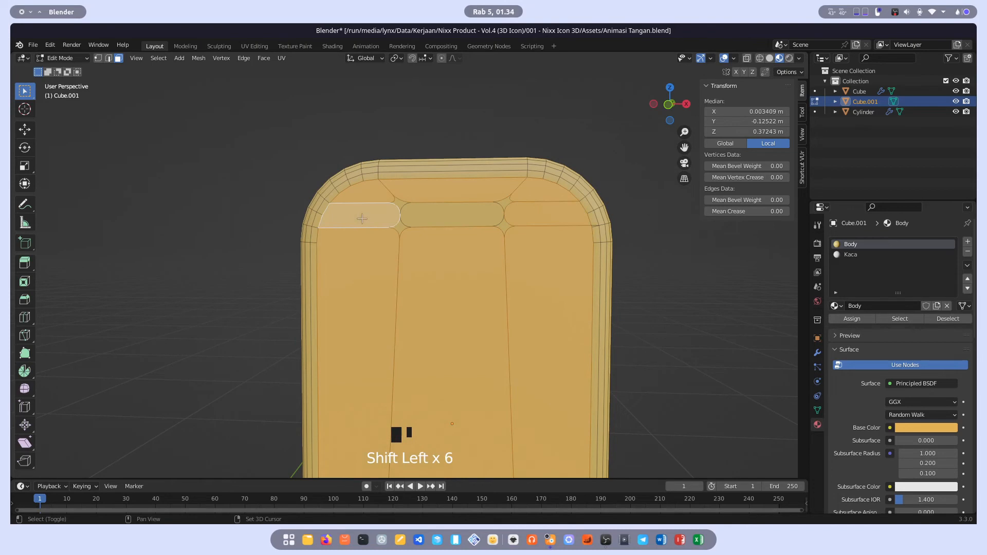
Add the small faces at the four corners around the pill-shaped face to the front-face selection
scroll(381, 220, up, 3)
shift+middle_drag(404, 201, 381, 221)
shift+drag(351, 256, 369, 282)
shift+click(356, 211)
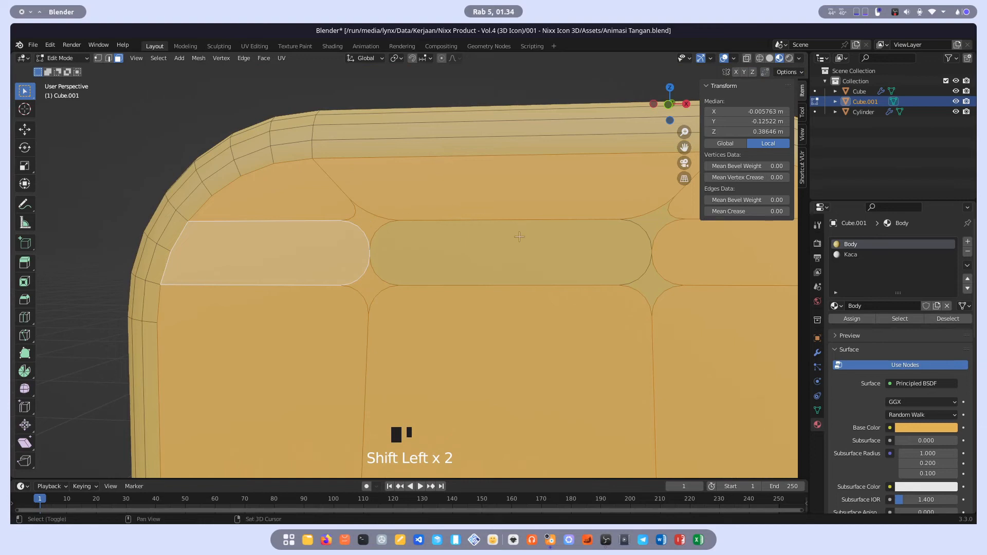
shift+middle_drag(440, 211, 360, 232)
shift+click(263, 241)
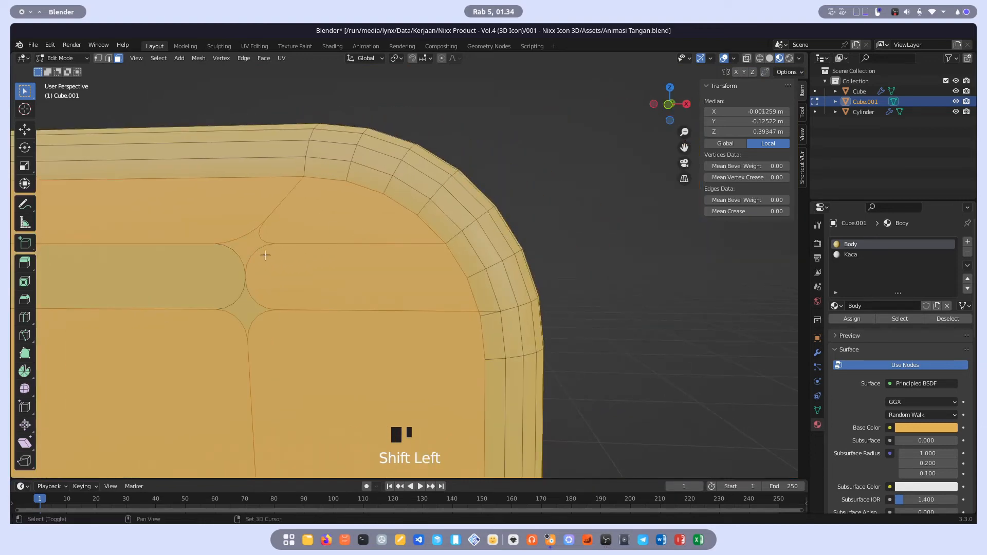
shift+click(282, 289)
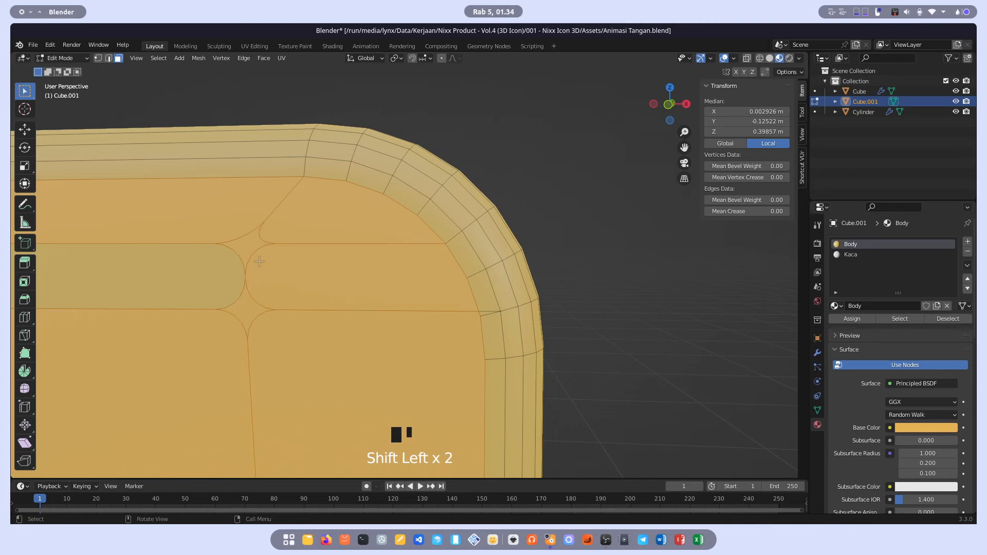
Assign the Kaca material to the selected front faces and return to Object Mode
scroll(259, 262, down, 4)
shift+middle_drag(259, 263, 360, 360)
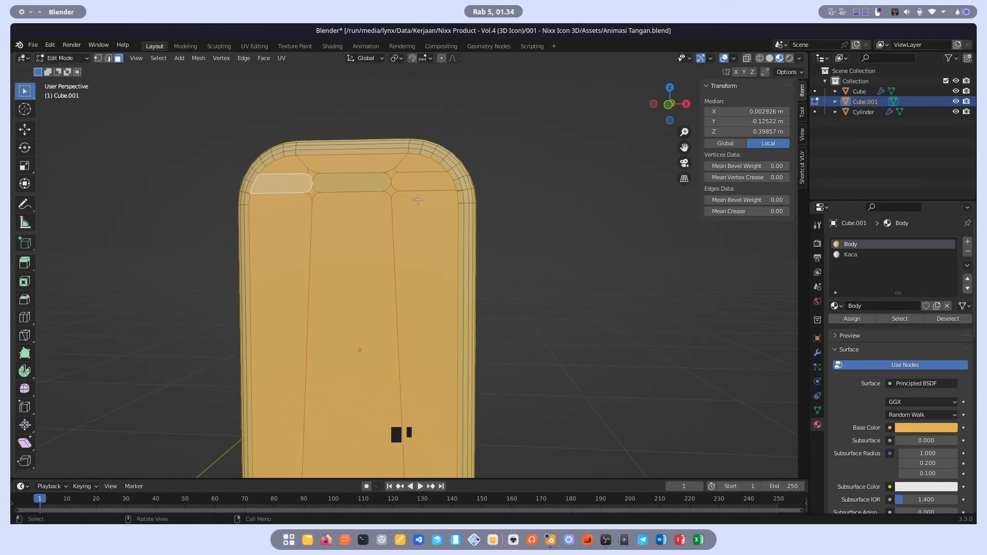
click(861, 255)
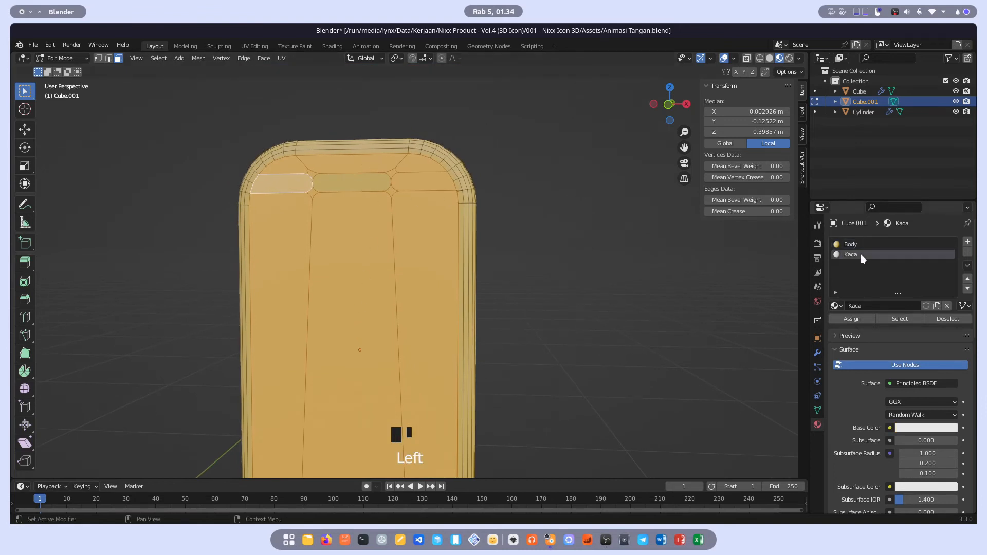
click(853, 319)
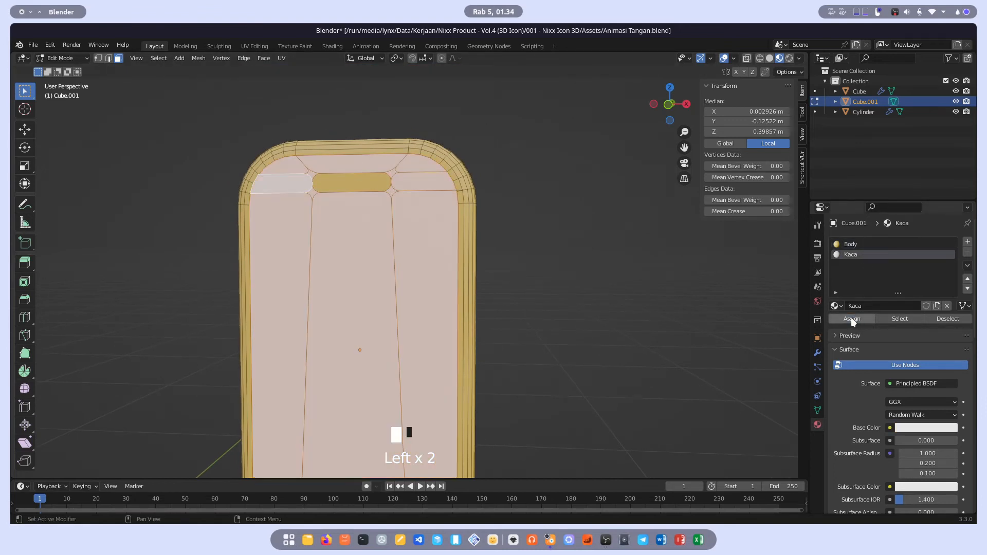
click(853, 319)
key(Tab)
middle_drag(505, 235, 423, 225)
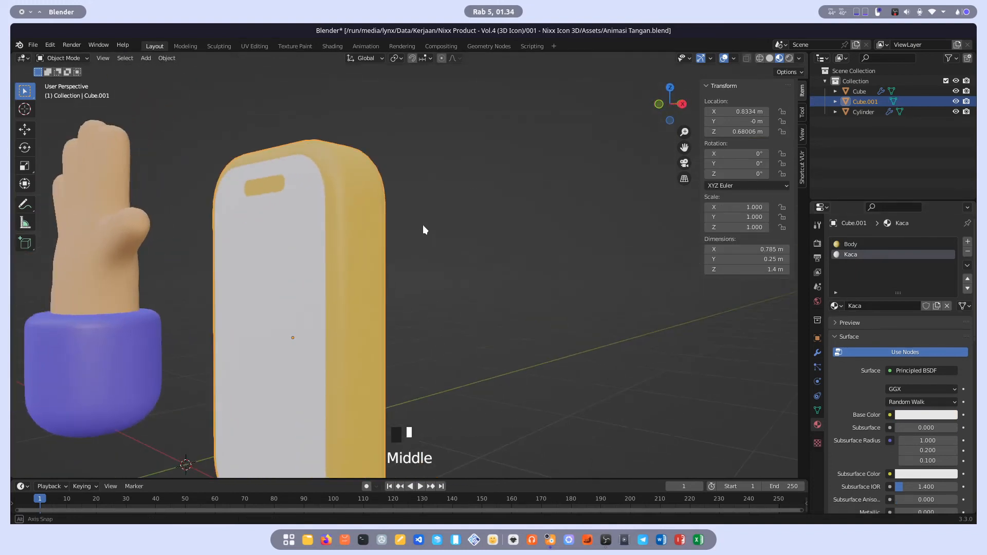
scroll(291, 247, down, 2)
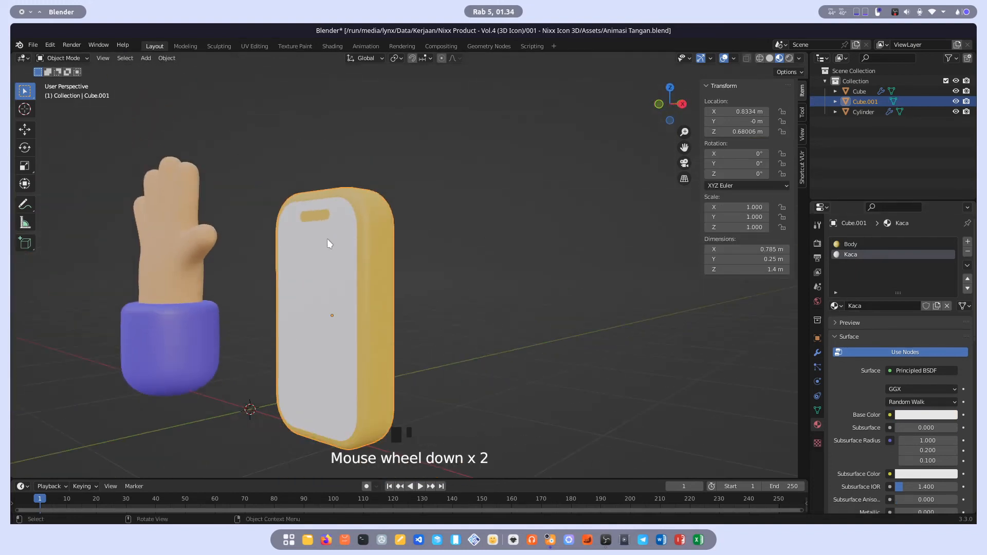
Set the Kaca material's Base Color to pure white with saturation 0
click(841, 257)
click(938, 418)
drag(927, 314, 901, 318)
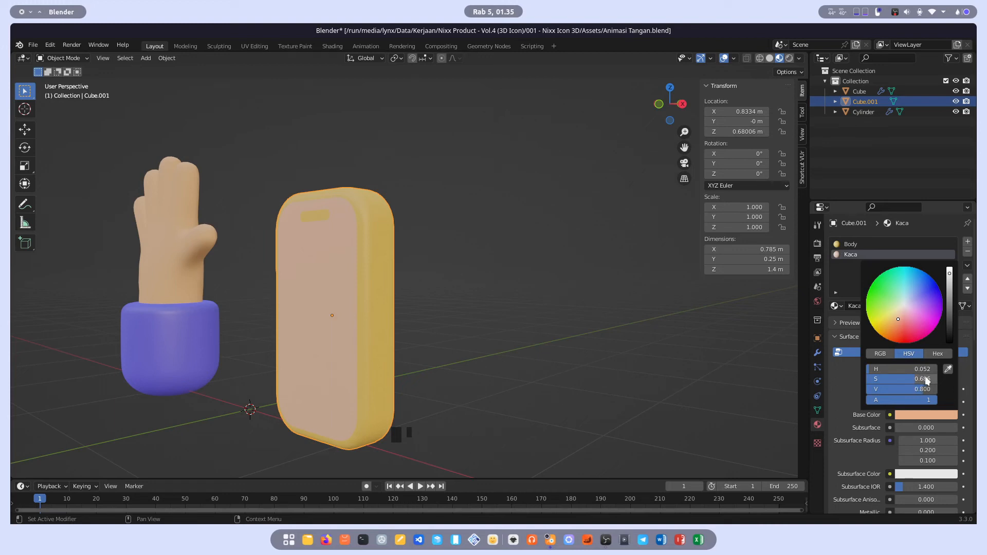
drag(922, 379, 875, 379)
click(529, 341)
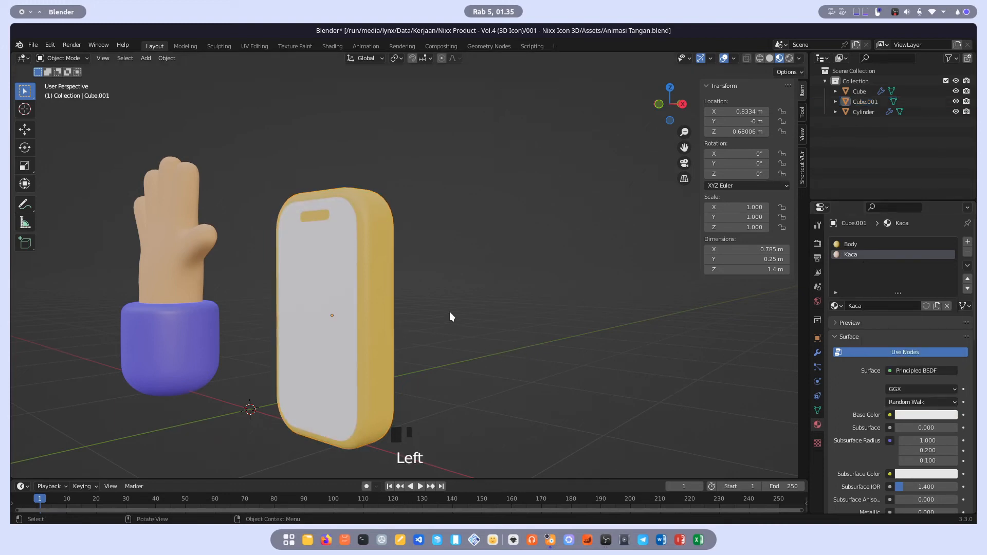
click(926, 415)
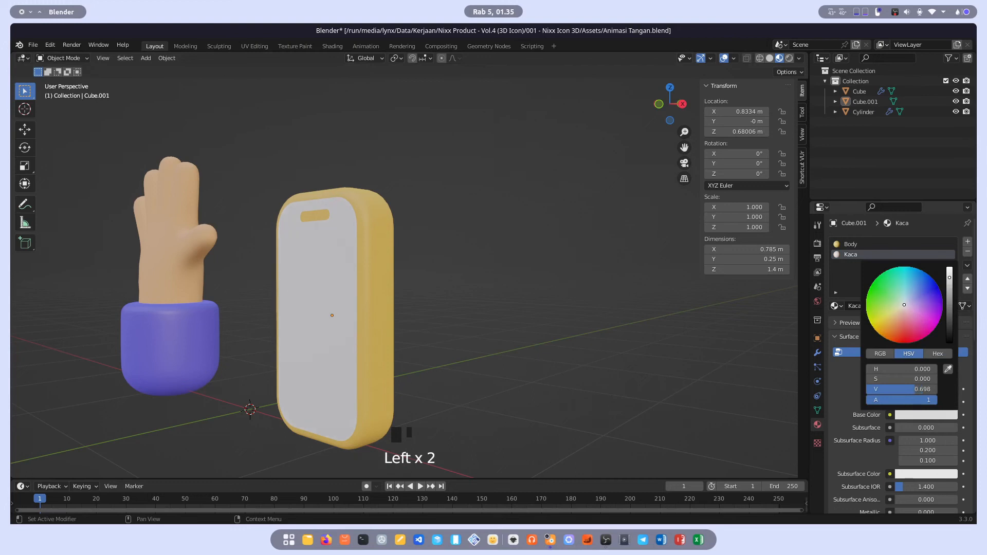
Select only the pill-shaped face near the upper edge of the phone's front in Edit Mode
middle_drag(520, 285, 539, 290)
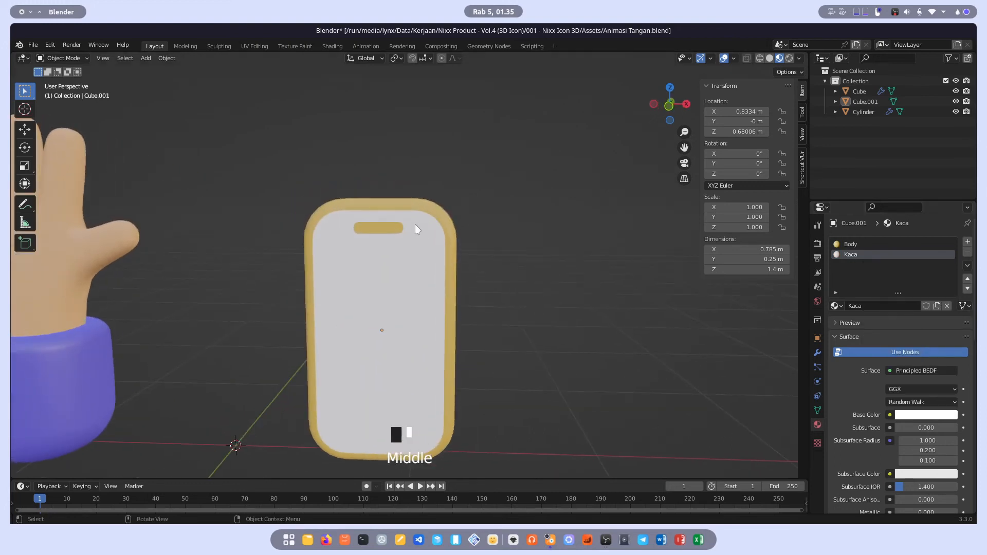
shift+middle_drag(416, 229, 420, 256)
scroll(412, 254, up, 2)
click(354, 240)
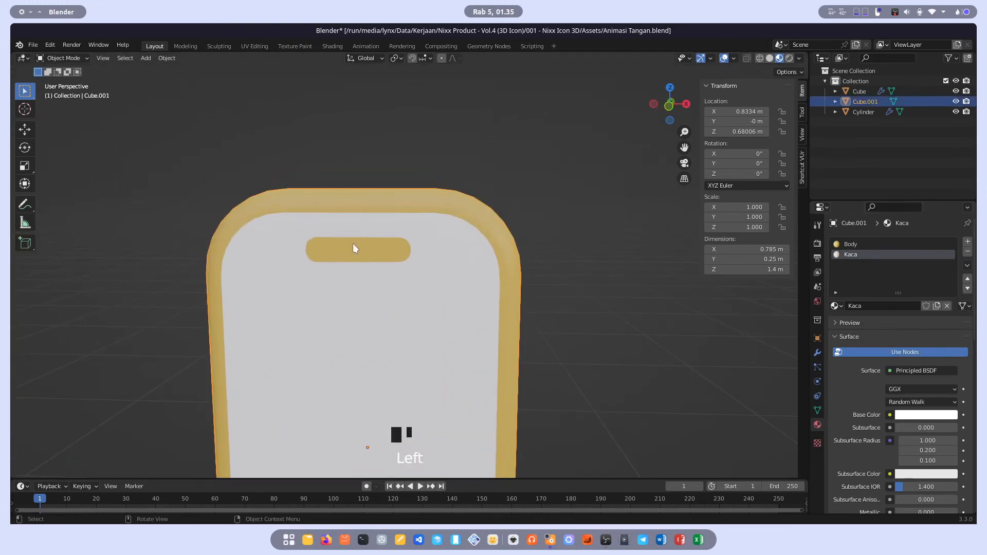
key(Tab)
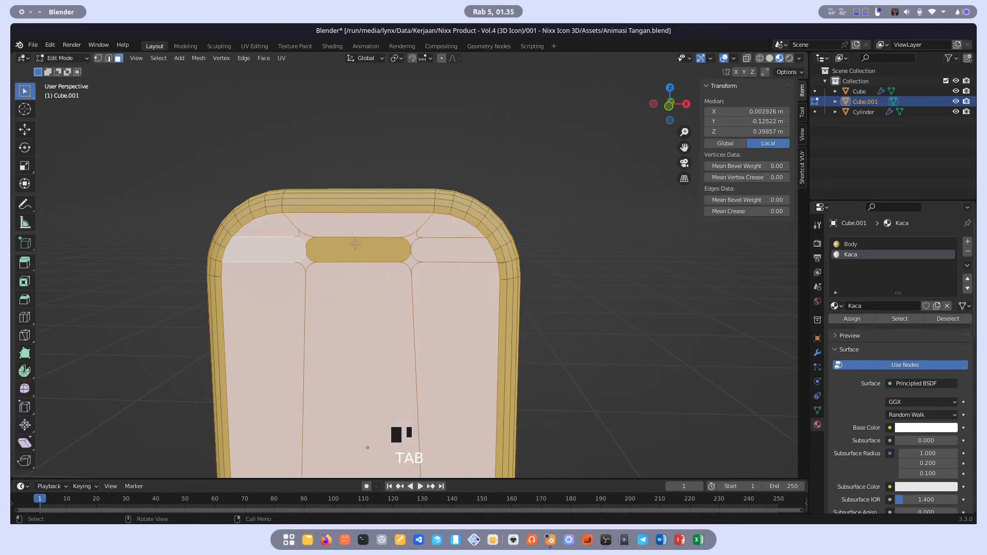
click(355, 243)
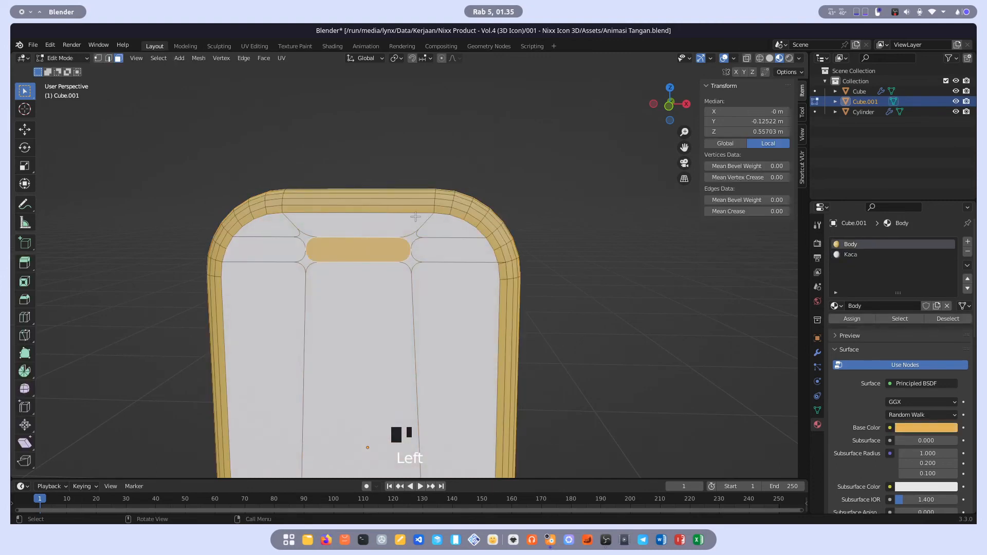
Add a third material slot to the phone body and give it a new material named DA
click(969, 243)
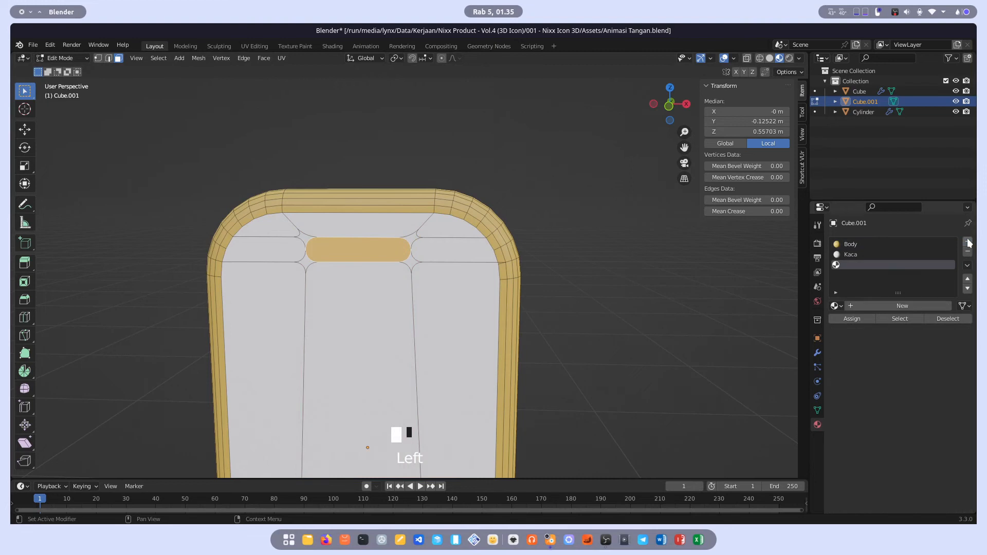
click(888, 306)
click(888, 306)
text(DA)
key(Return)
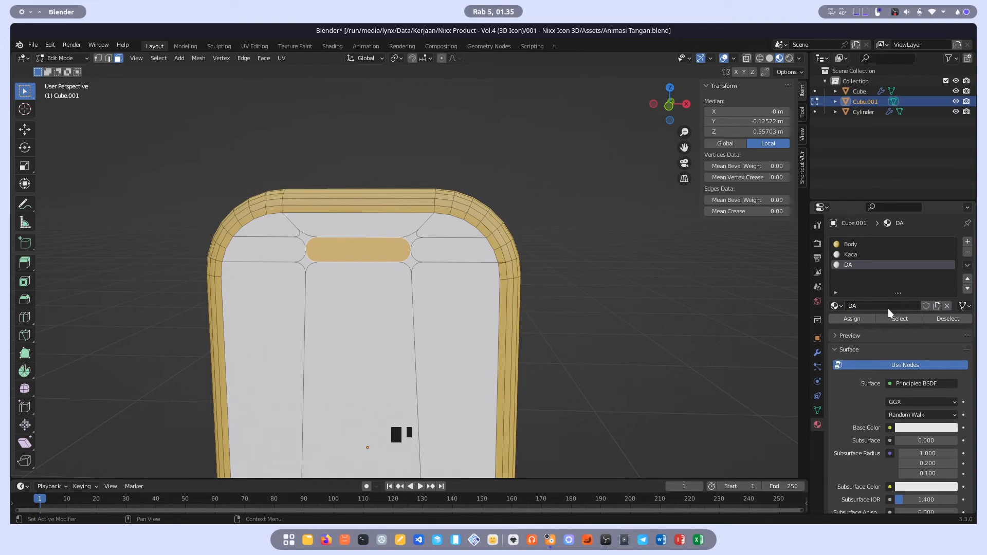
Darken the DA material's Base Color to a neutral black
click(926, 428)
click(949, 347)
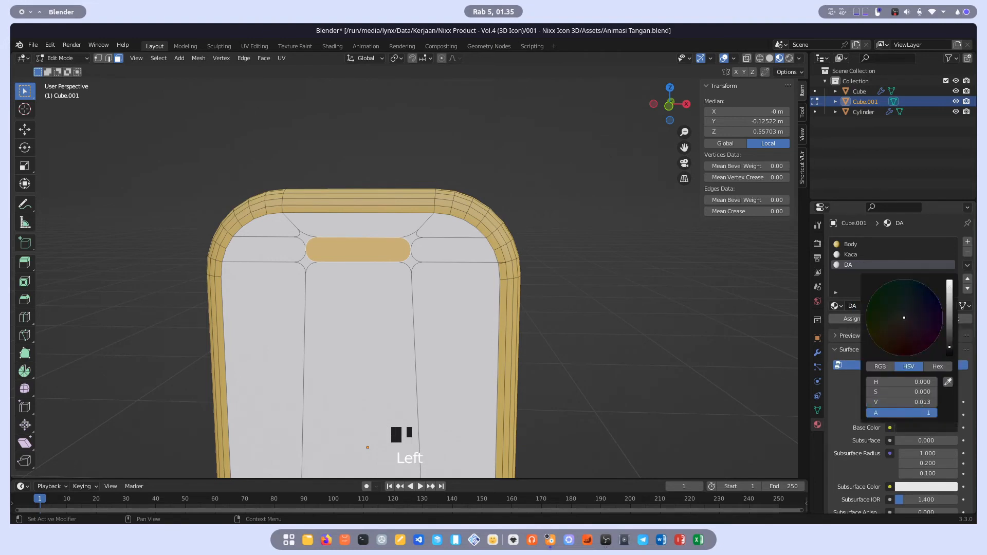
click(381, 247)
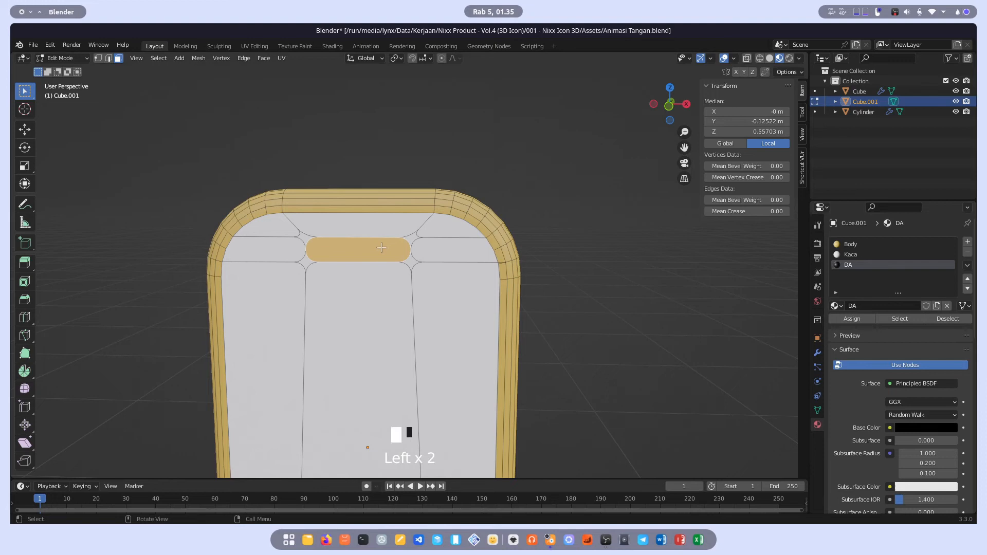
Assign the DA material to the selected pill-shaped face and return to Object Mode
click(868, 264)
click(852, 319)
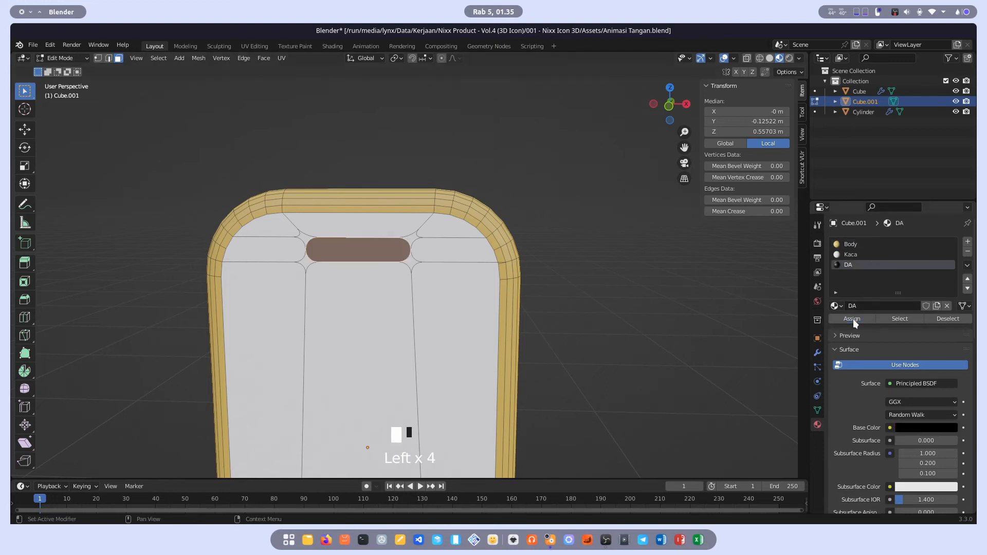
key(Tab)
scroll(315, 258, down, 3)
middle_drag(532, 277, 470, 291)
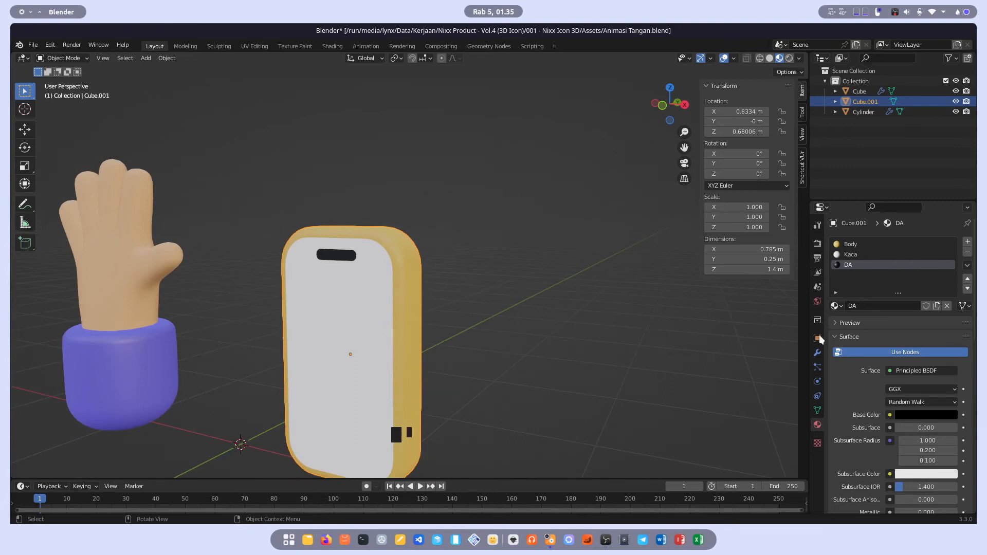
Set the DA material's Roughness to 0.75
click(856, 267)
scroll(867, 438, down, 3)
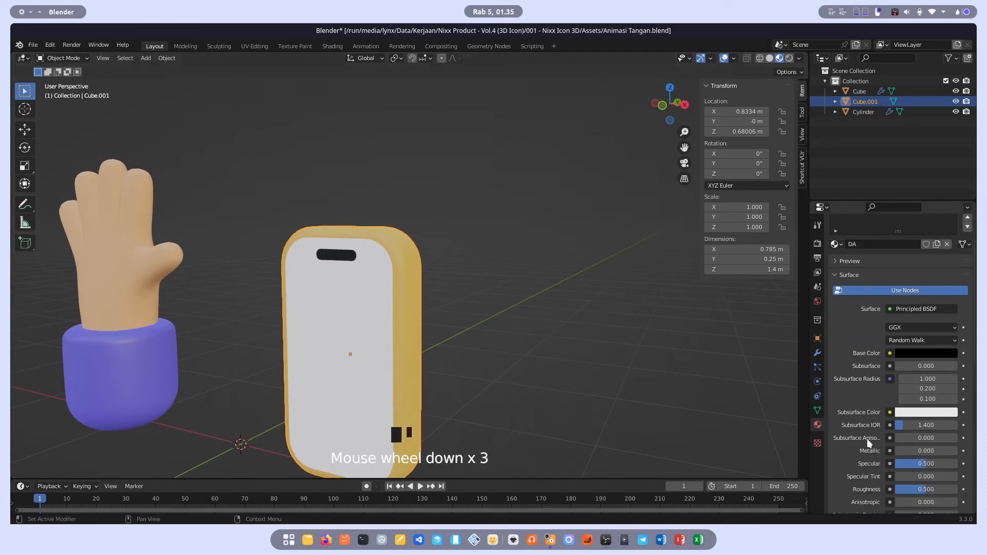
scroll(868, 438, down, 1)
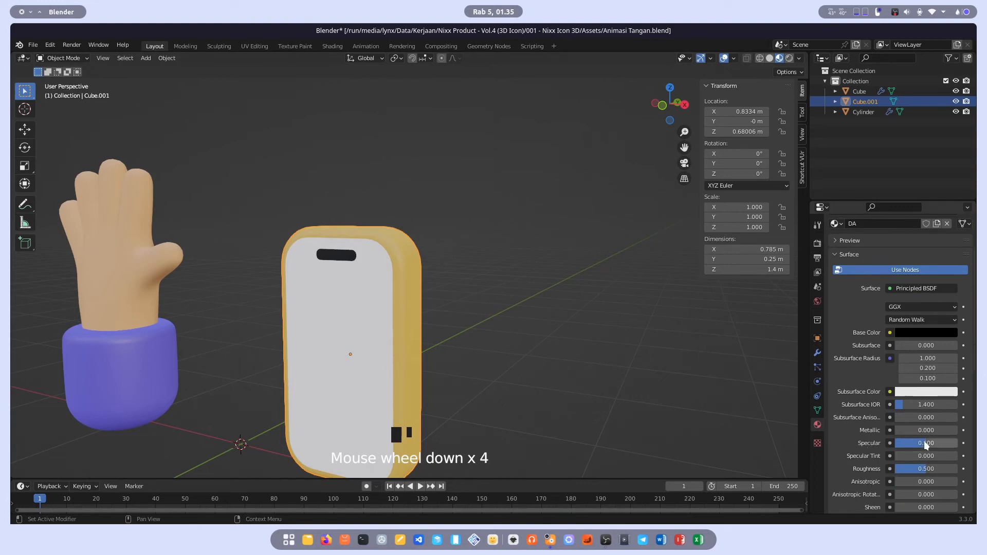
click(926, 468)
text(0.75)
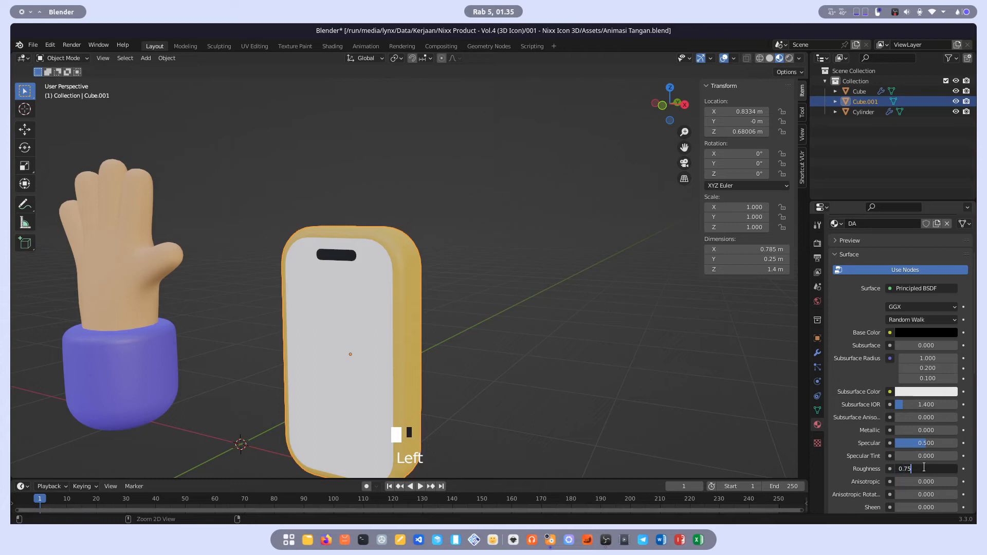
key(ctrl+a)
key(Return)
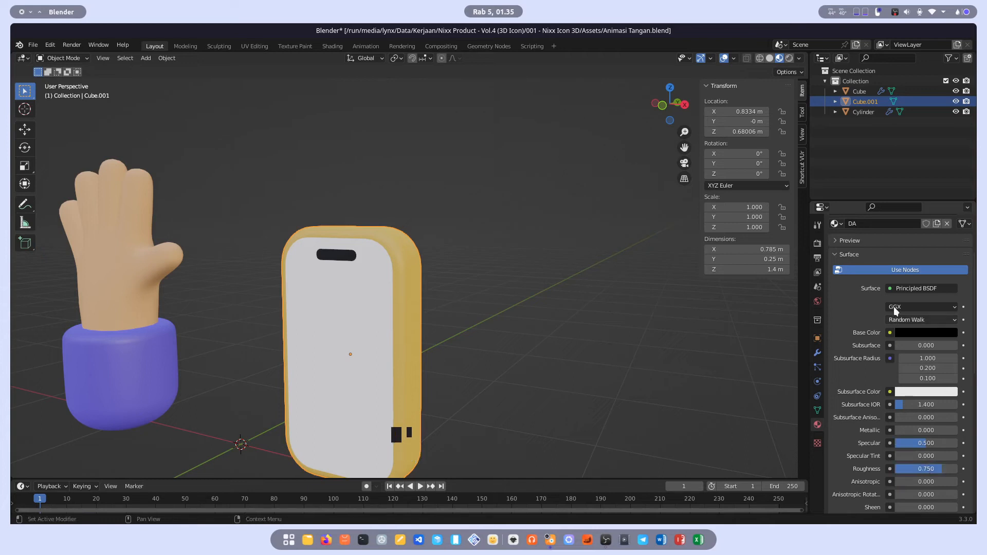
Raise the Roughness of the phone's Kaca material
scroll(874, 262, up, 5)
click(859, 257)
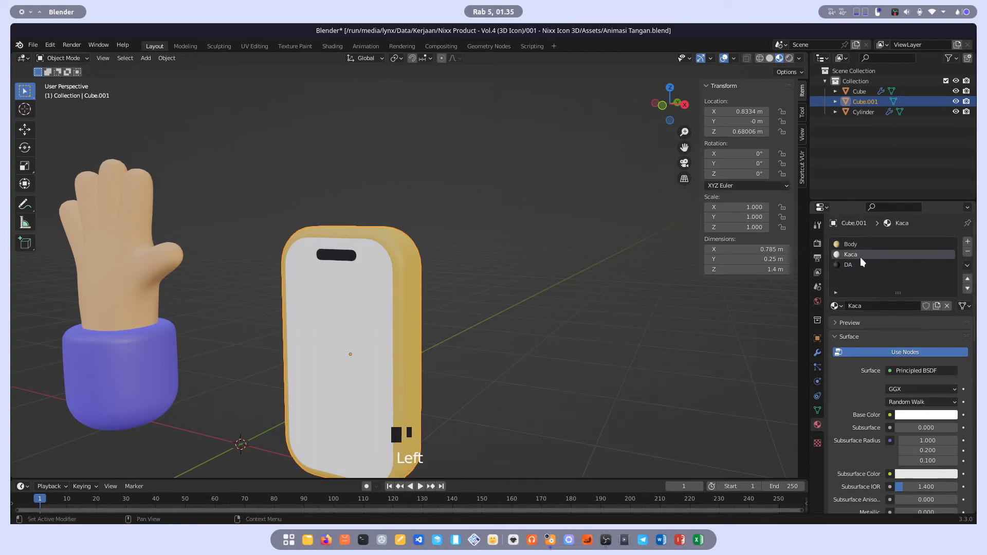
scroll(866, 399, down, 4)
drag(906, 462, 924, 458)
Set the Roughness of the phone's Body material to 0.75
scroll(877, 325, up, 5)
click(874, 245)
scroll(895, 339, down, 6)
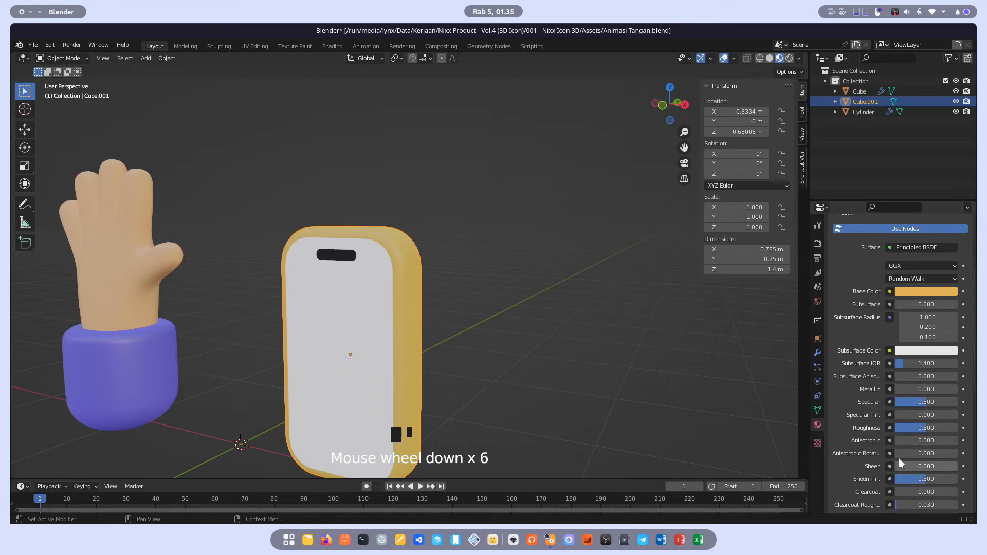
drag(909, 426, 909, 428)
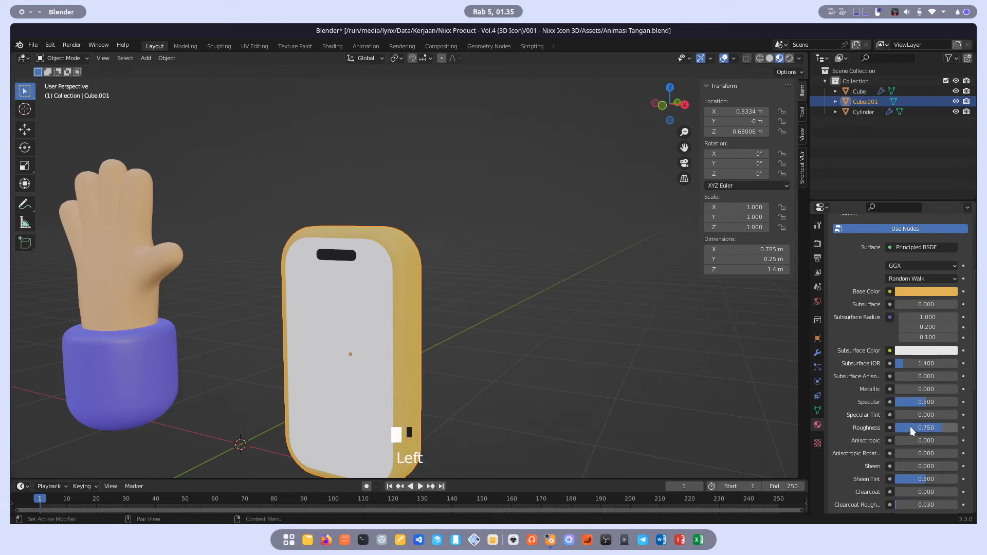
Deselect the phone, switch to the front orthographic view and save the file
click(595, 344)
scroll(580, 339, down, 4)
middle_drag(580, 338, 565, 303)
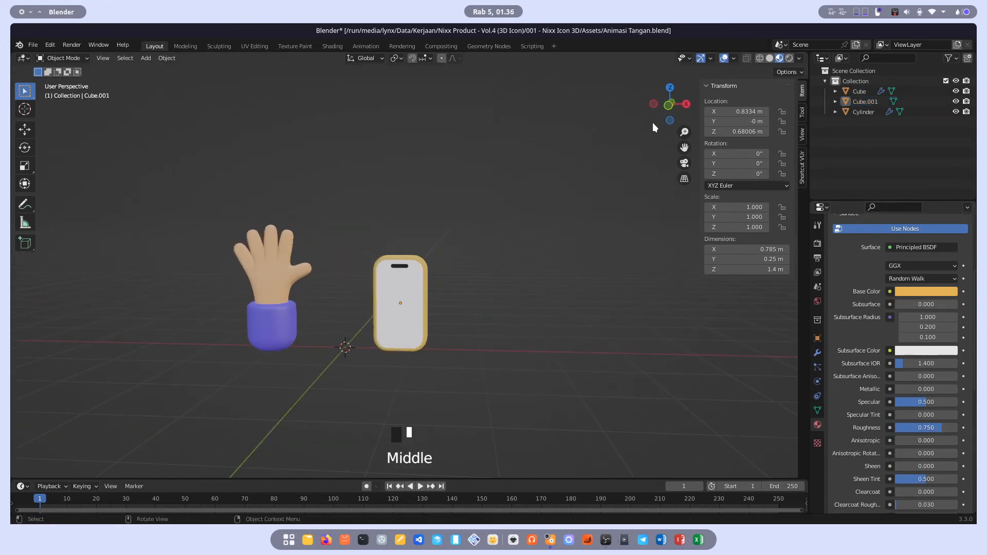
click(669, 105)
key(ctrl+s)
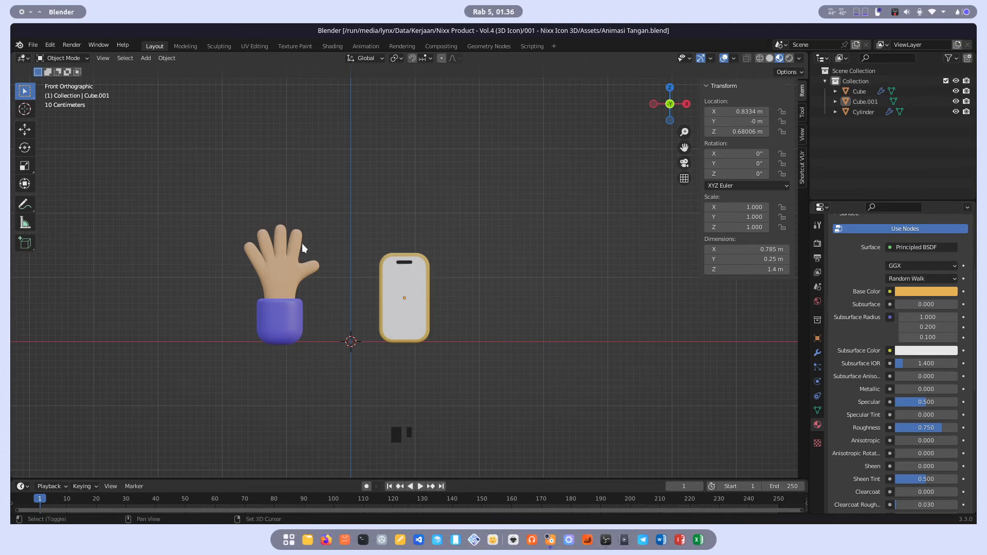
Add a single-bone armature at the world origin between the hand and the phone
shift+middle_drag(301, 242, 401, 243)
scroll(397, 248, up, 1)
scroll(393, 252, up, 5)
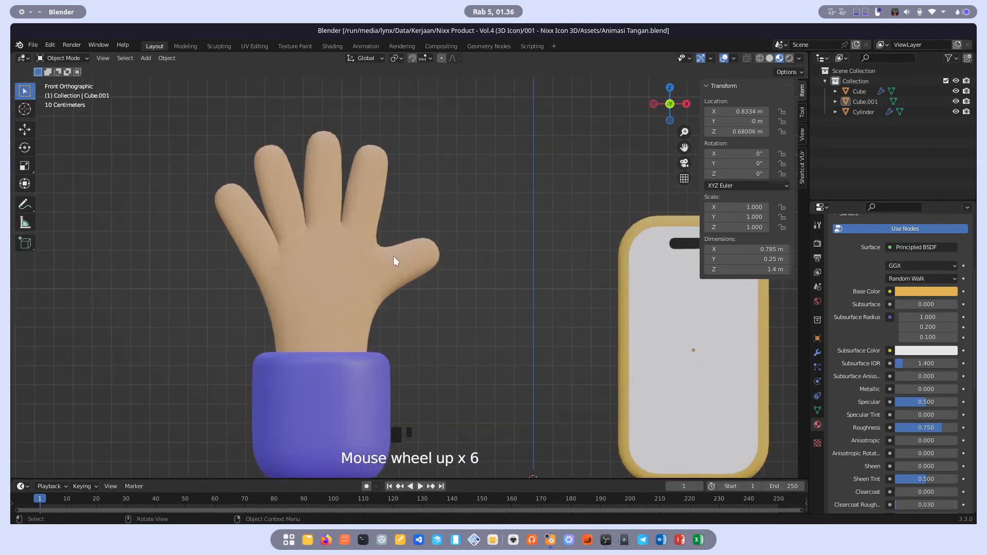
scroll(396, 257, down, 4)
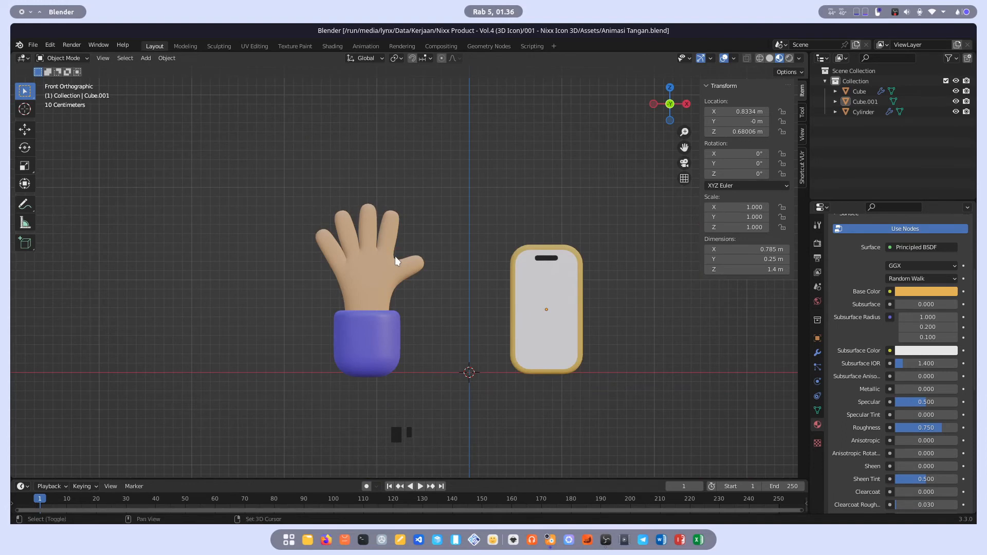
key(shift+a)
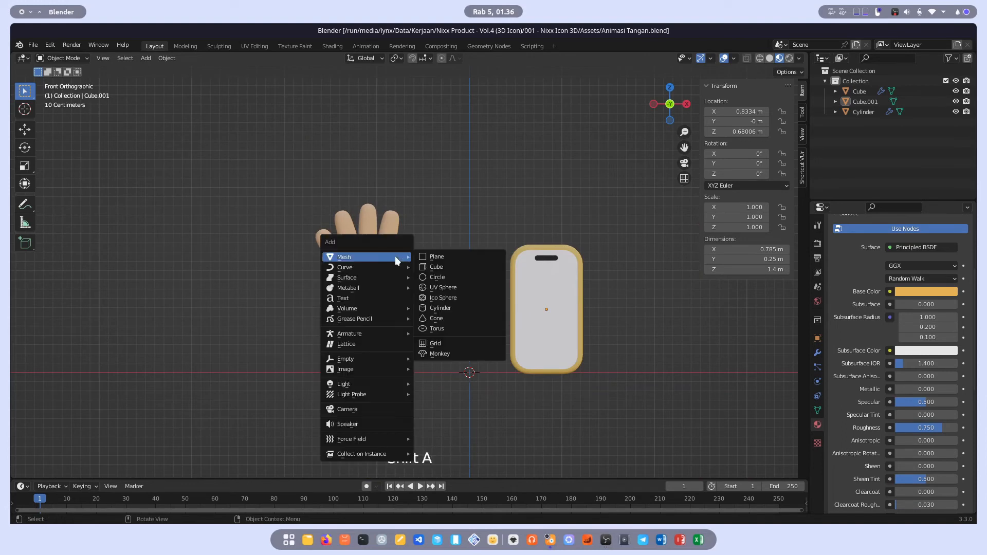
mouse_move(370, 334)
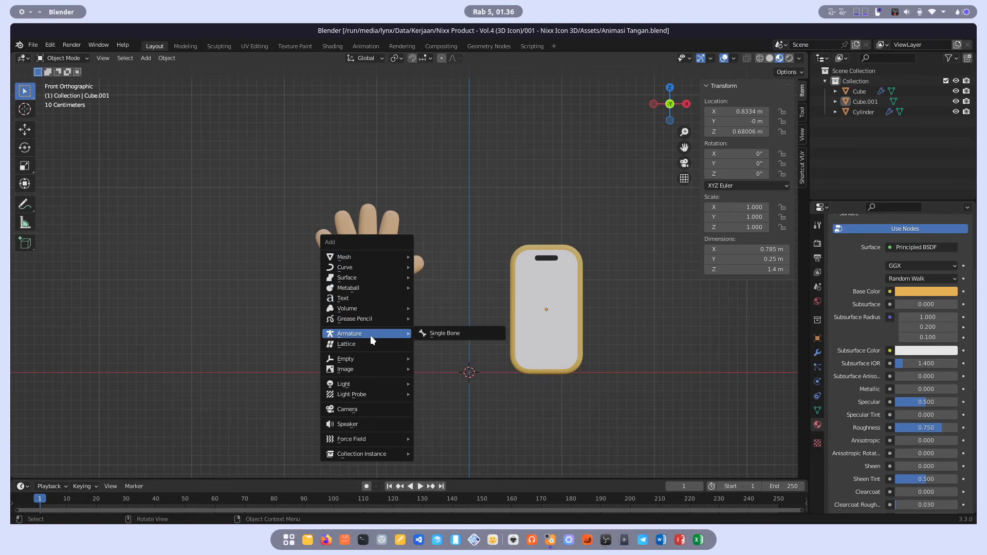
click(442, 334)
Move the armature about -1.11 m along X to the centre of the sleeve and check its placement from the side
scroll(479, 321, up, 3)
shift+middle_drag(483, 327, 461, 305)
scroll(478, 299, up, 2)
scroll(462, 273, down, 4)
scroll(461, 293, up, 3)
scroll(460, 305, down, 4)
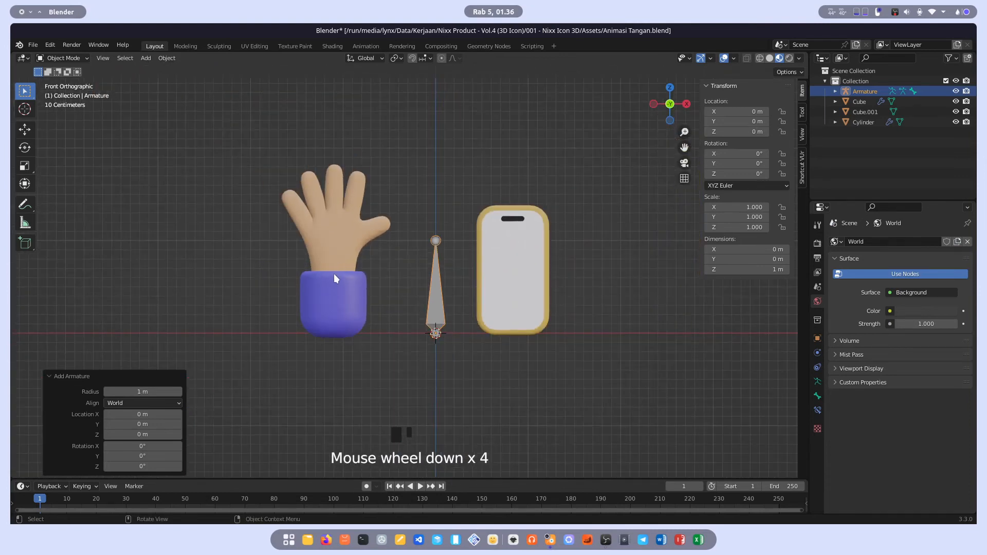
shift+middle_drag(477, 332, 529, 338)
scroll(529, 334, up, 3)
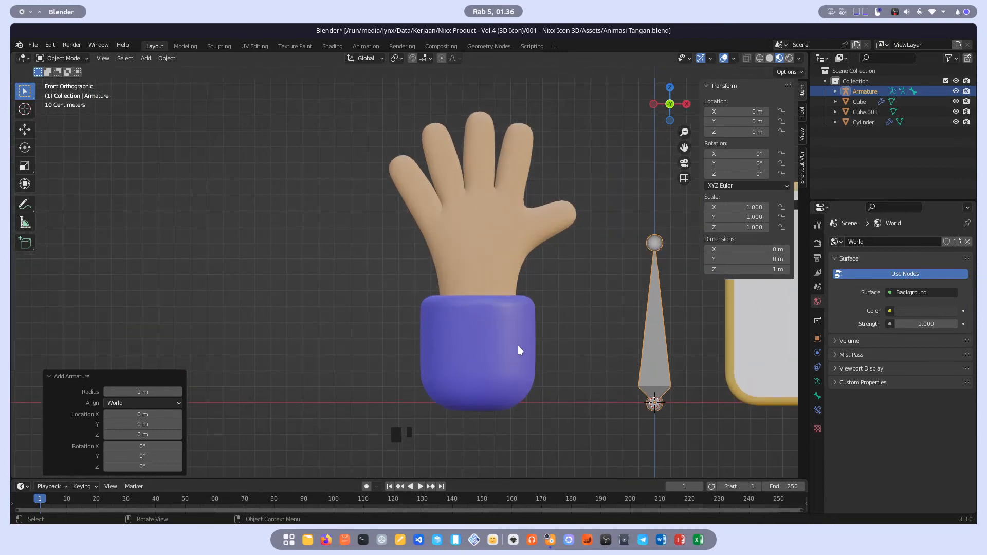
key(g)
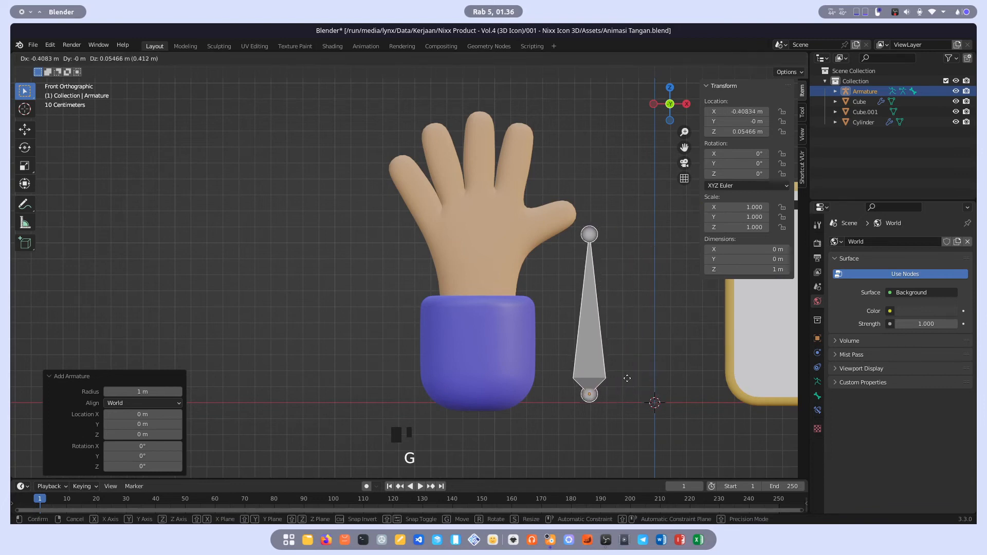
key(x)
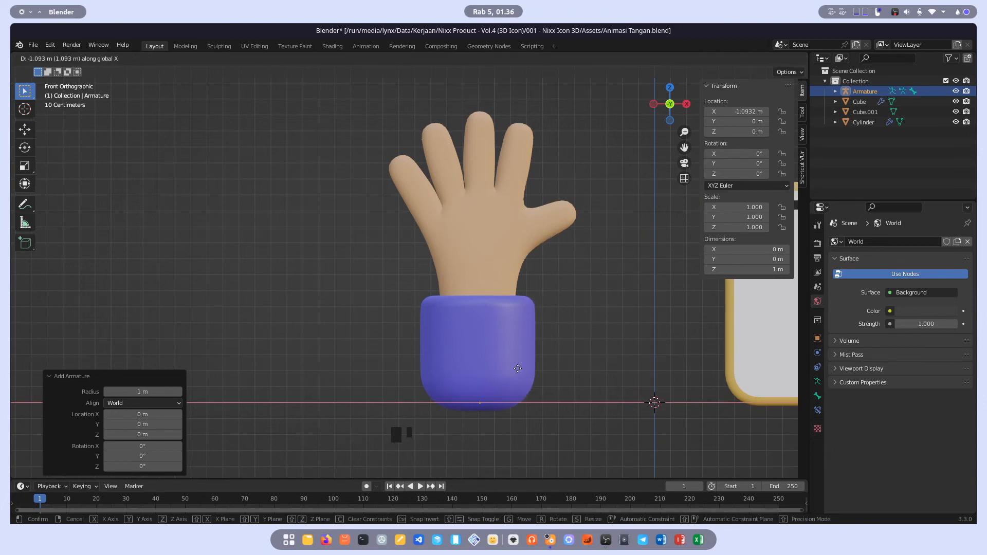
click(516, 369)
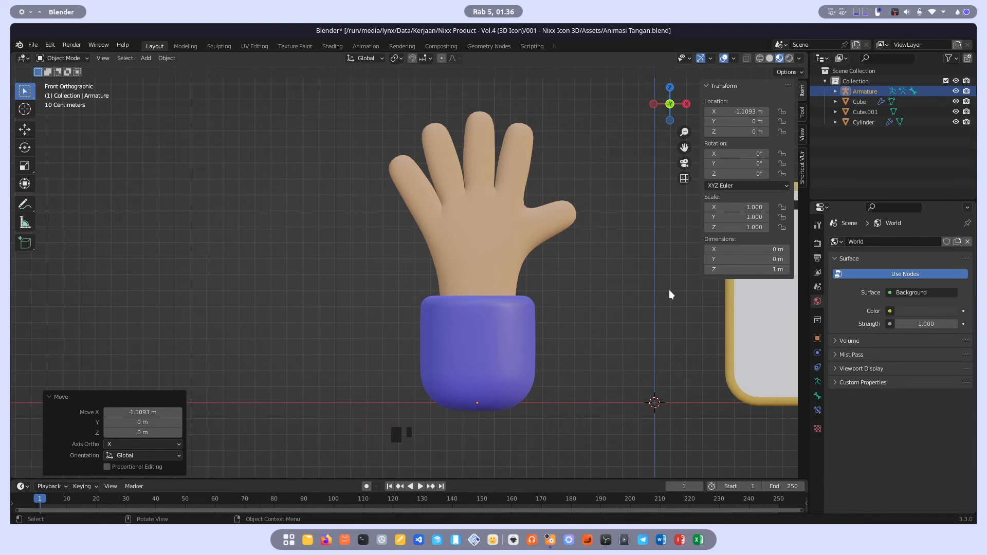
click(690, 105)
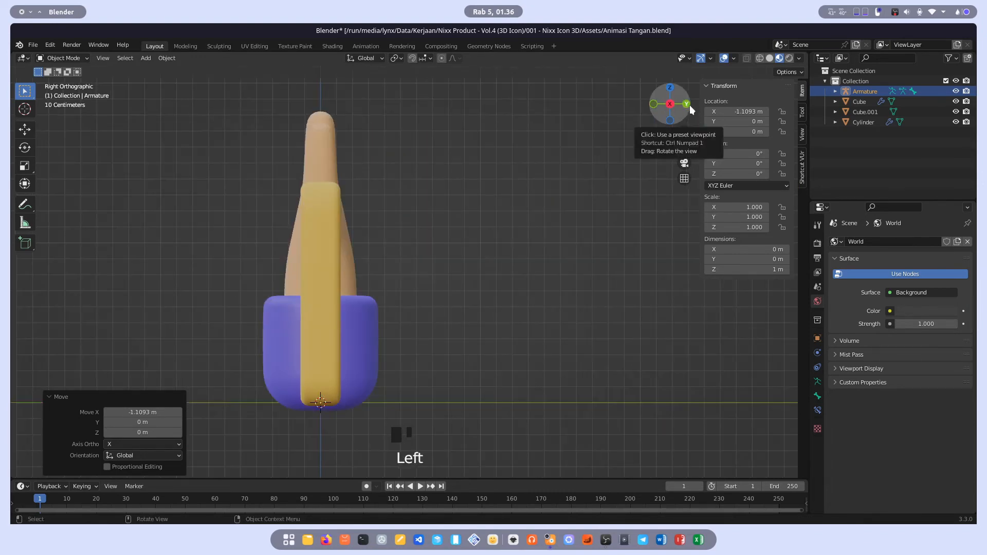
click(653, 104)
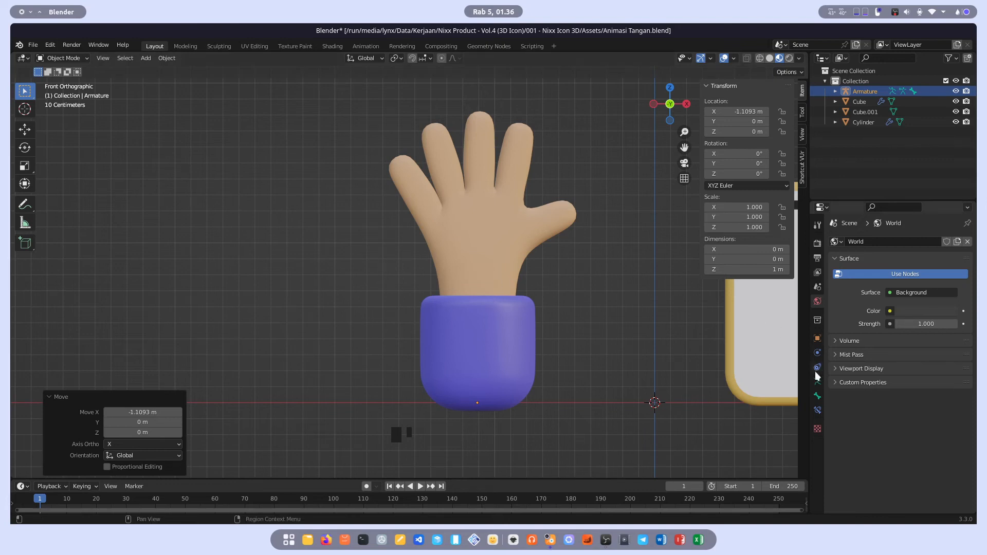
Set the armature's viewport display to Stick and enable In Front so the bone draws over the hand
click(817, 397)
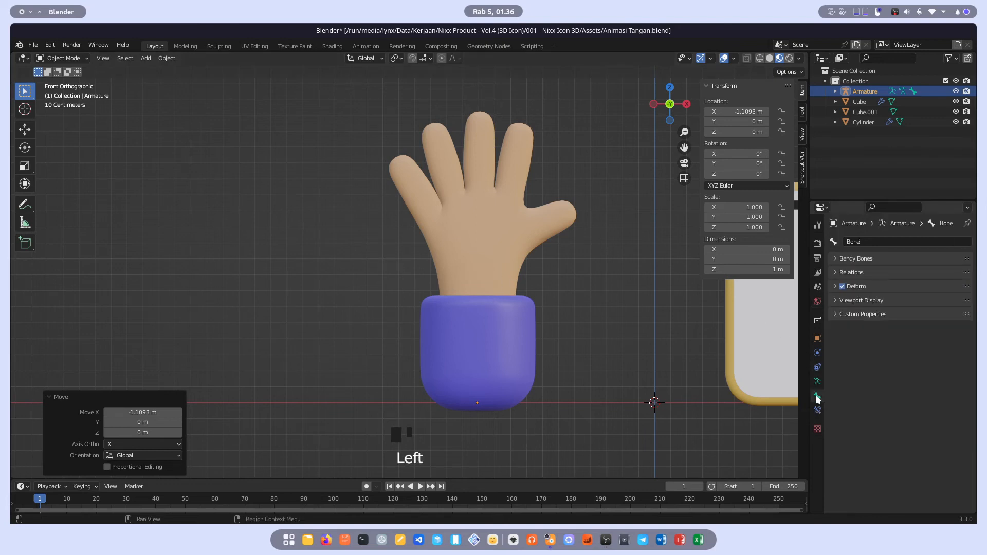
click(855, 301)
scroll(826, 396, down, 2)
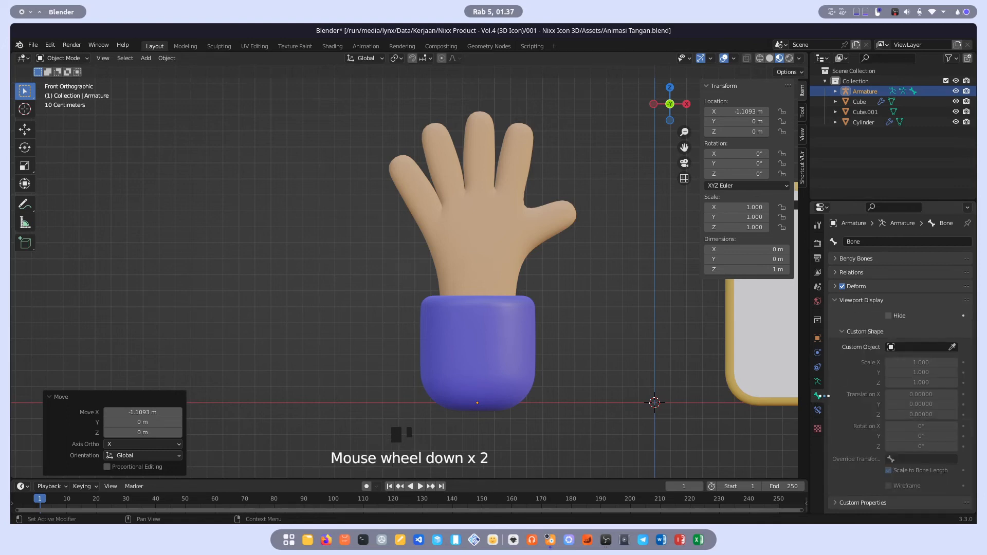
scroll(849, 341, down, 1)
click(857, 301)
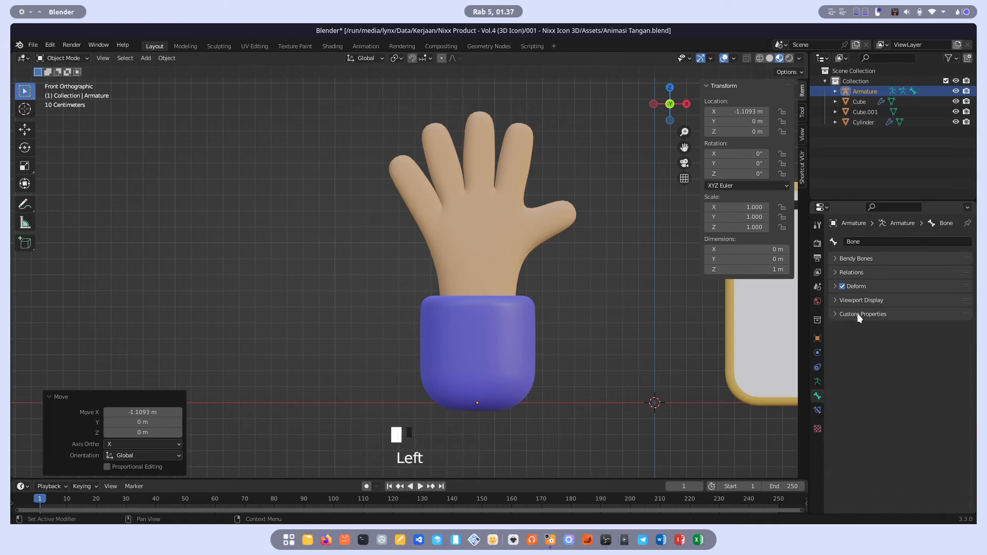
click(818, 410)
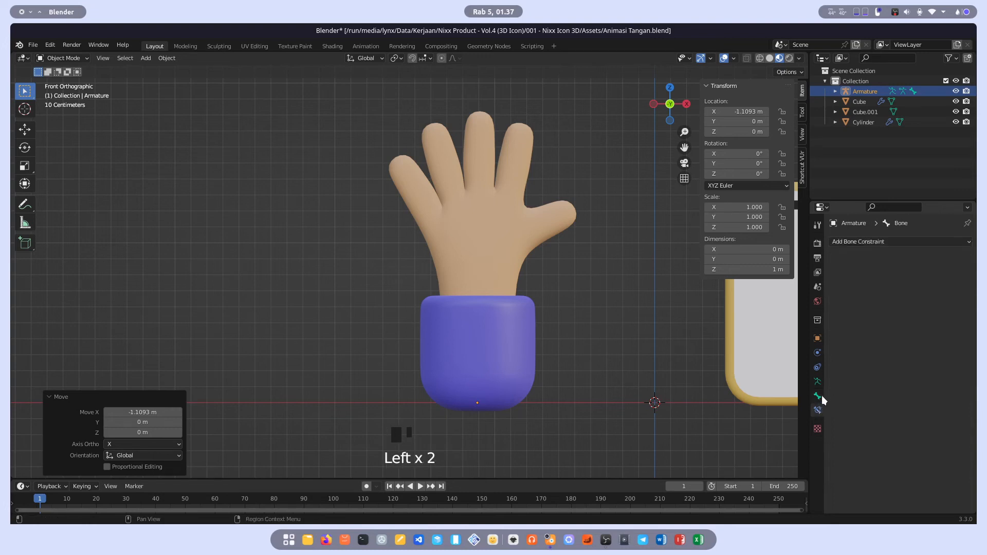
click(818, 381)
click(819, 381)
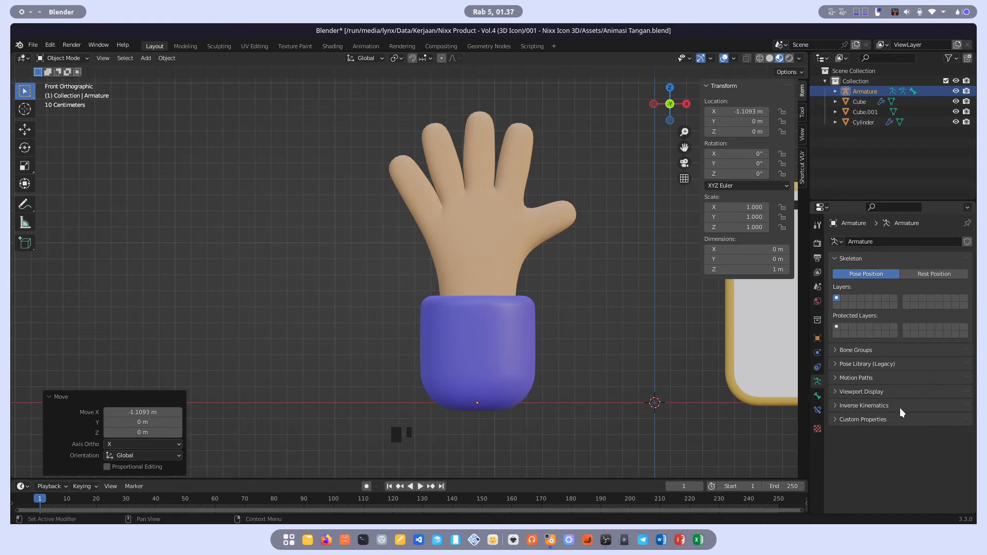
click(869, 394)
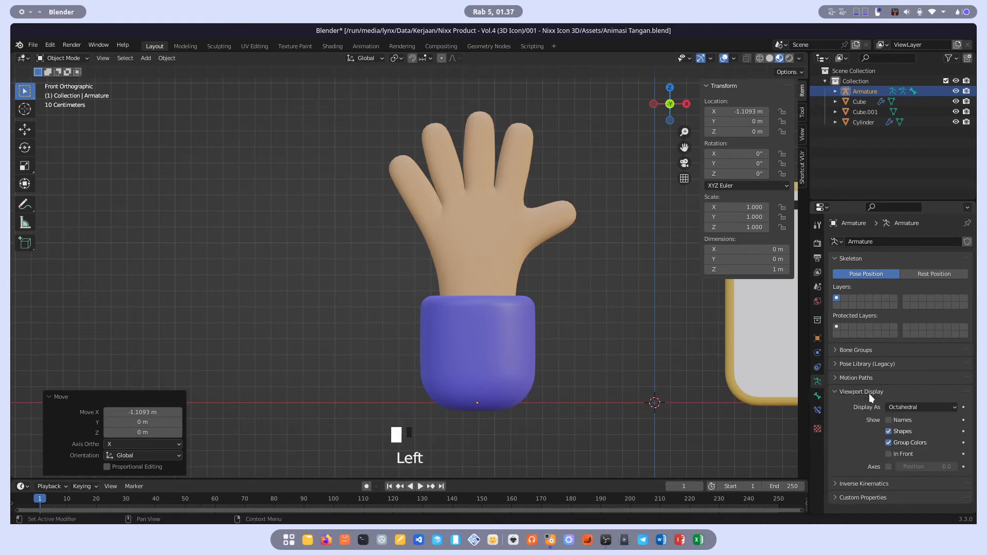
click(906, 408)
click(905, 426)
click(897, 455)
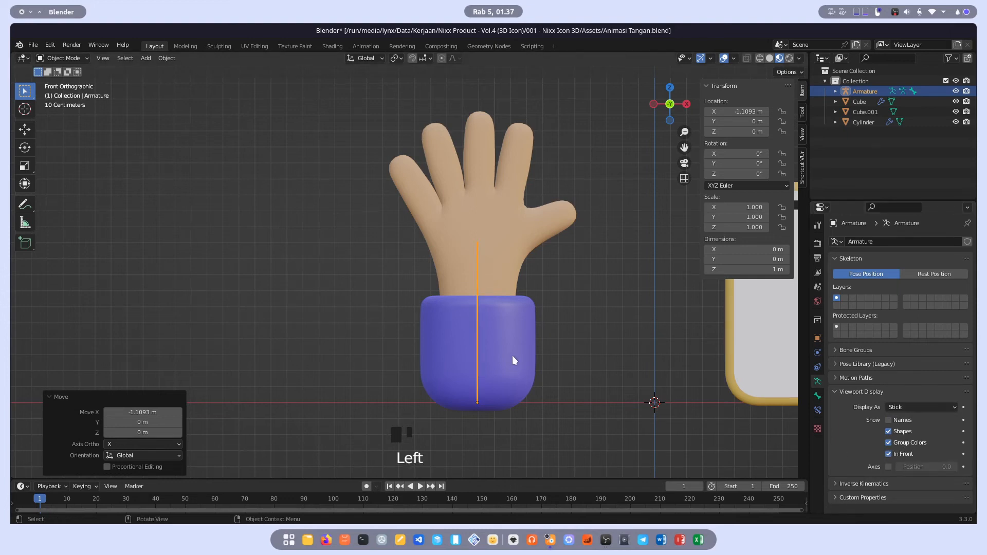
Try the Octahedral bone display on the armature for comparison, ending back on Stick
middle_drag(653, 355, 545, 352)
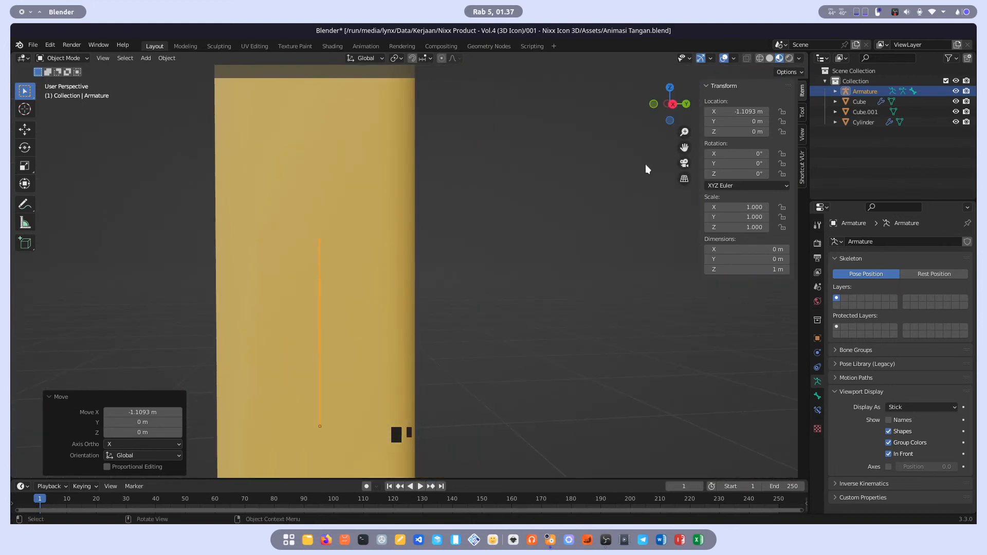
click(653, 105)
click(612, 230)
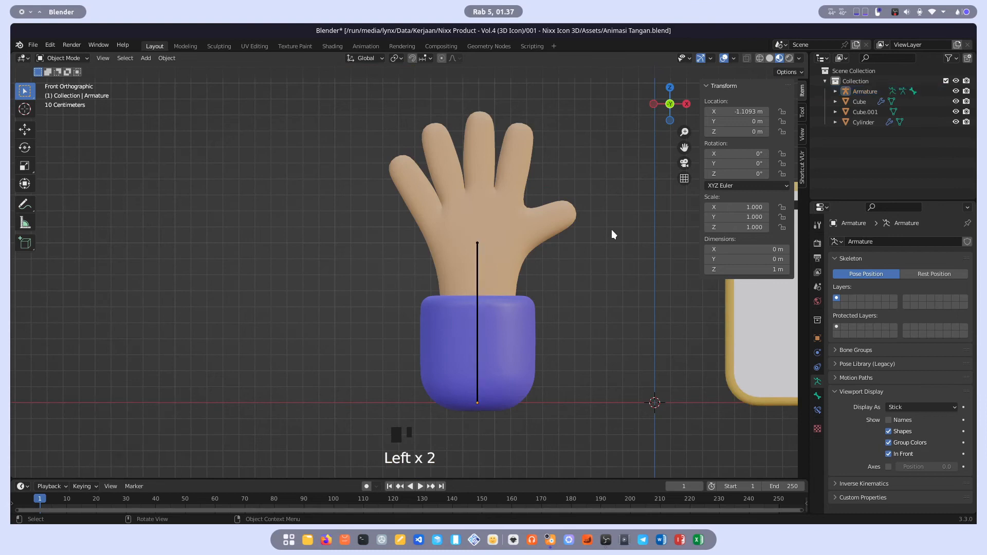
click(480, 275)
drag(907, 407, 903, 418)
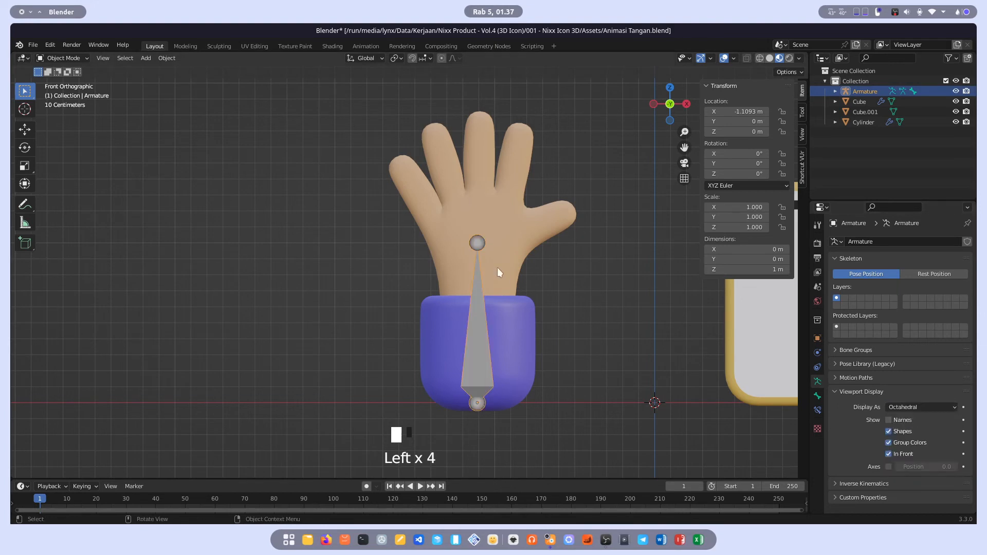
click(907, 408)
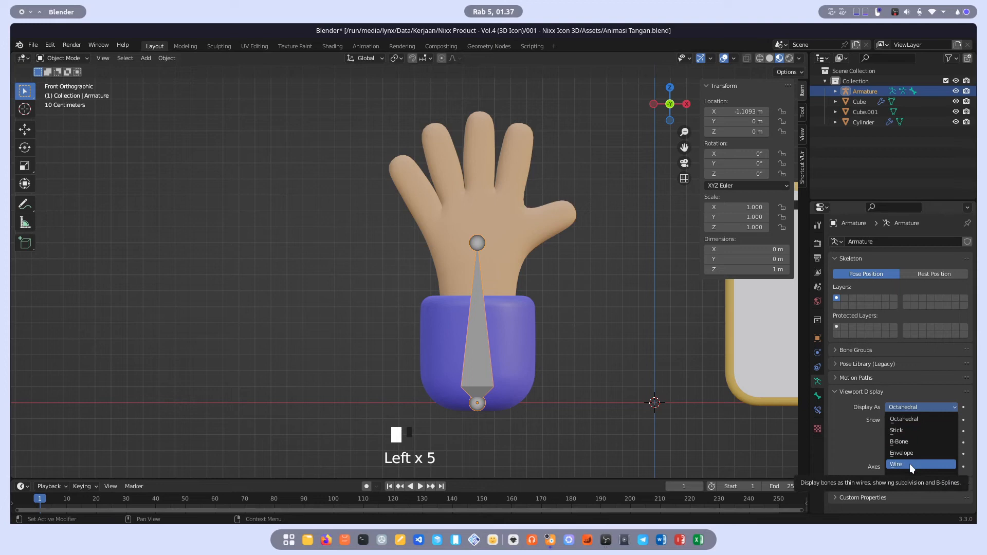
click(919, 433)
In Edit Mode, lower the bone's tail about 0.33 m along Z to the sleeve's upper edge
scroll(565, 256, up, 2)
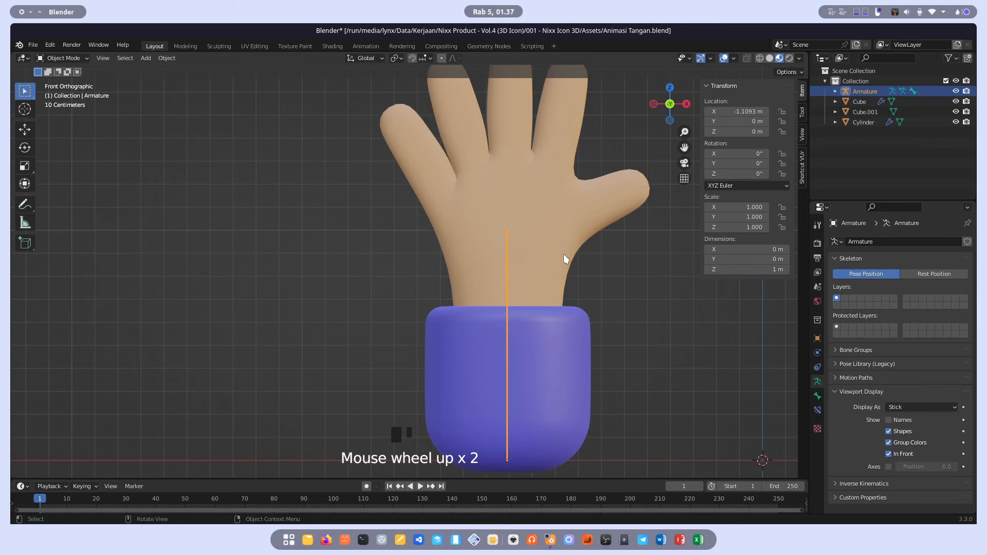
key(Tab)
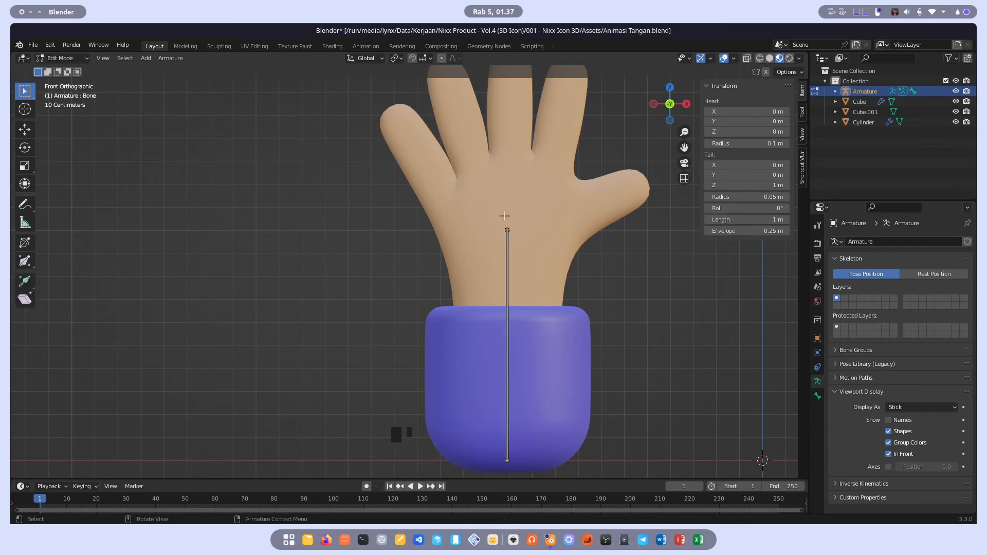
key(g)
key(z)
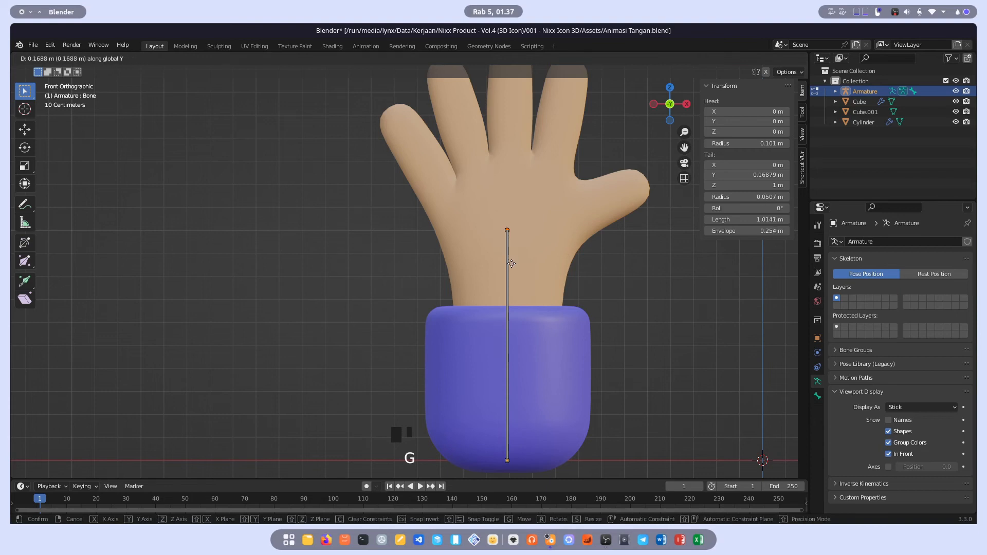
click(545, 293)
Extrude a second bone about 0.34 m straight up from the sleeve's edge into the palm
shift+middle_drag(545, 293, 530, 357)
key(e)
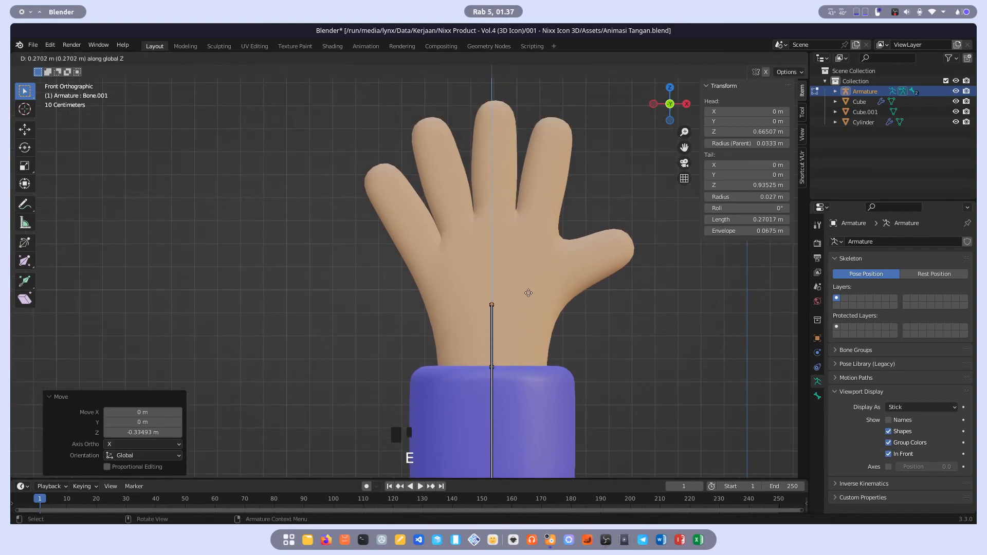
click(533, 279)
Extrude two bones from the palm joint, one toward the thumb's base and one about 0.34 m long toward the index finger's base
key(e)
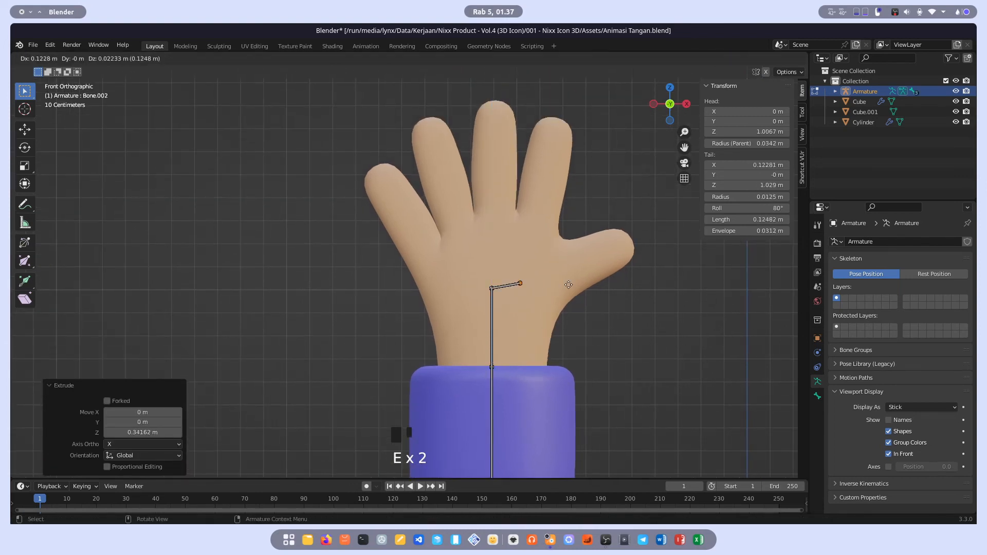
click(583, 280)
click(492, 288)
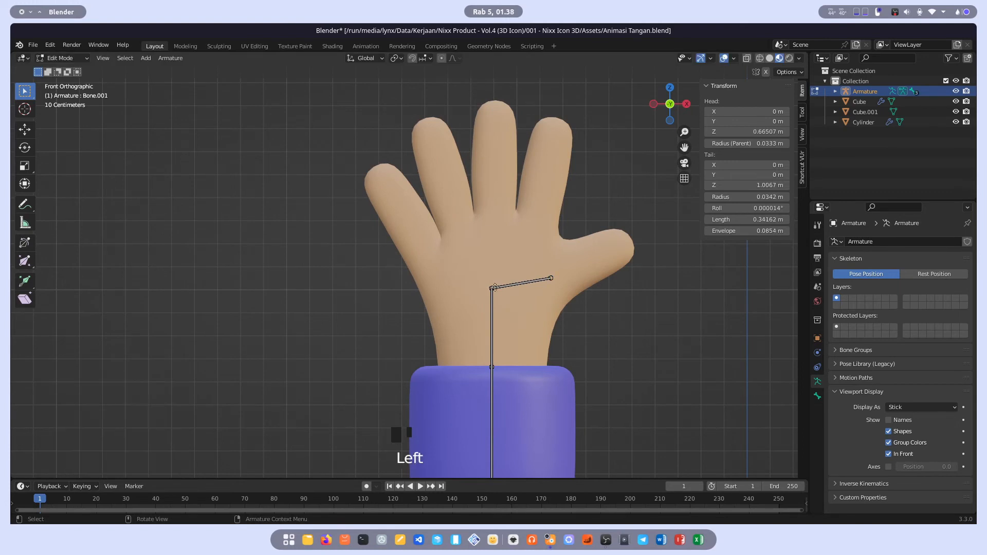
key(e)
click(540, 223)
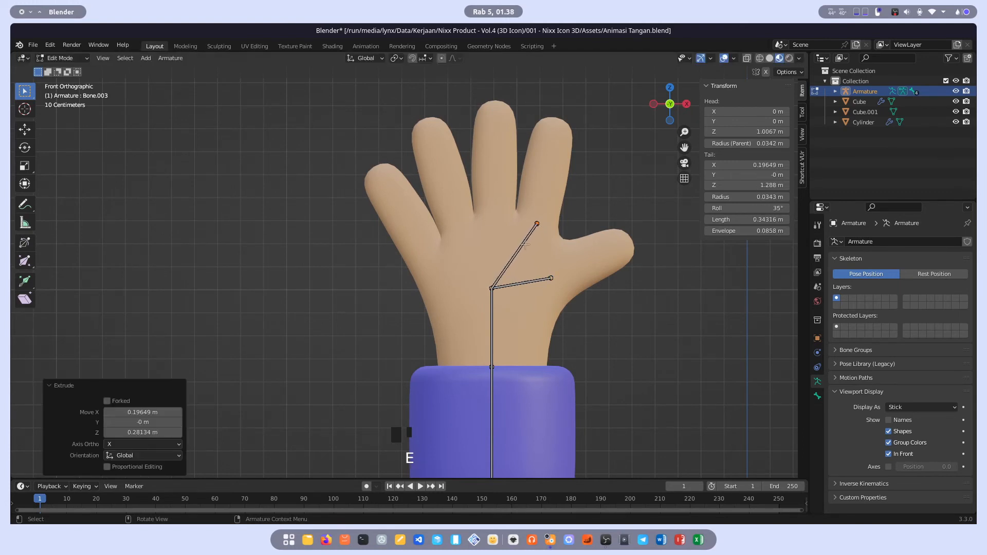
Extrude two bones from the palm joint, about 0.32 m toward the middle finger's base and about 0.29 m toward the ring finger's base
click(492, 289)
click(492, 289)
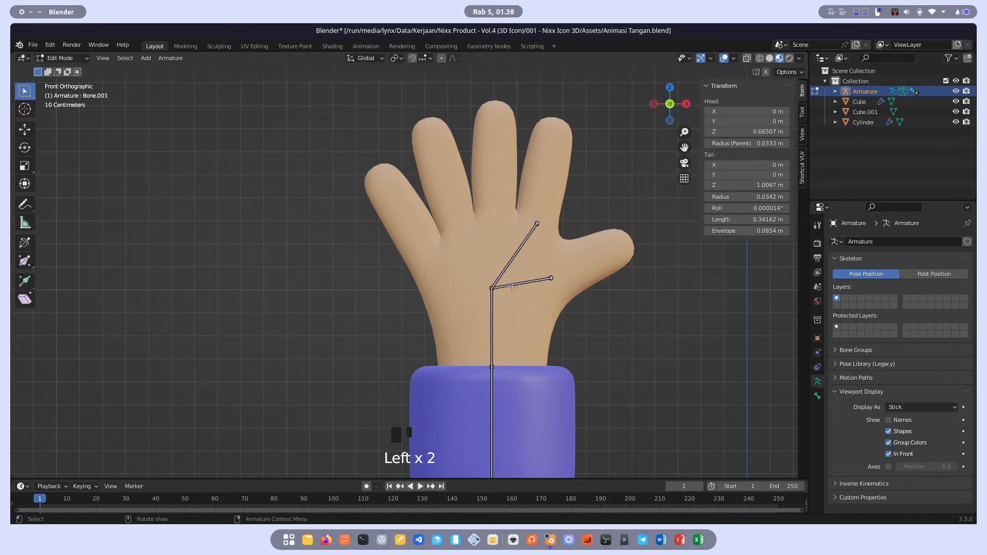
key(e)
click(505, 220)
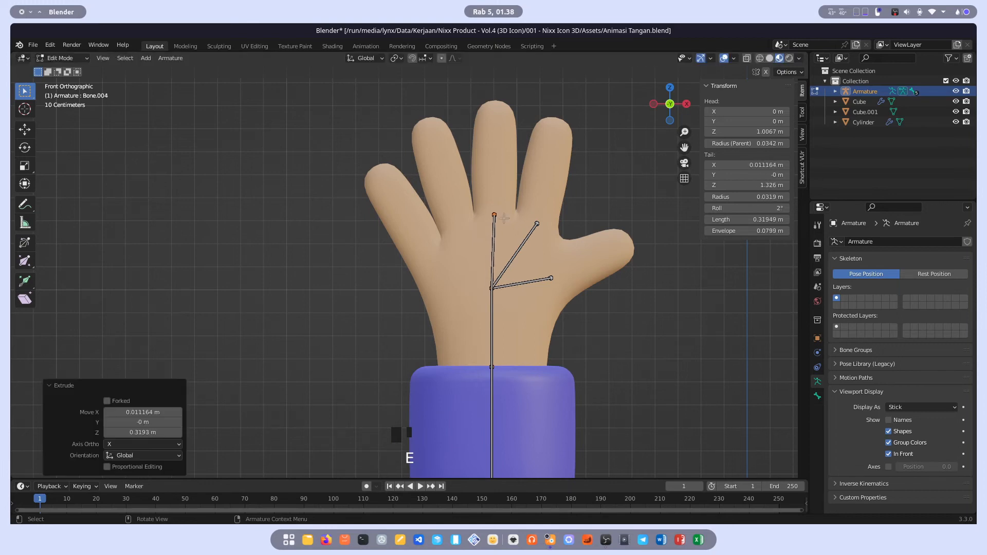
click(494, 289)
key(e)
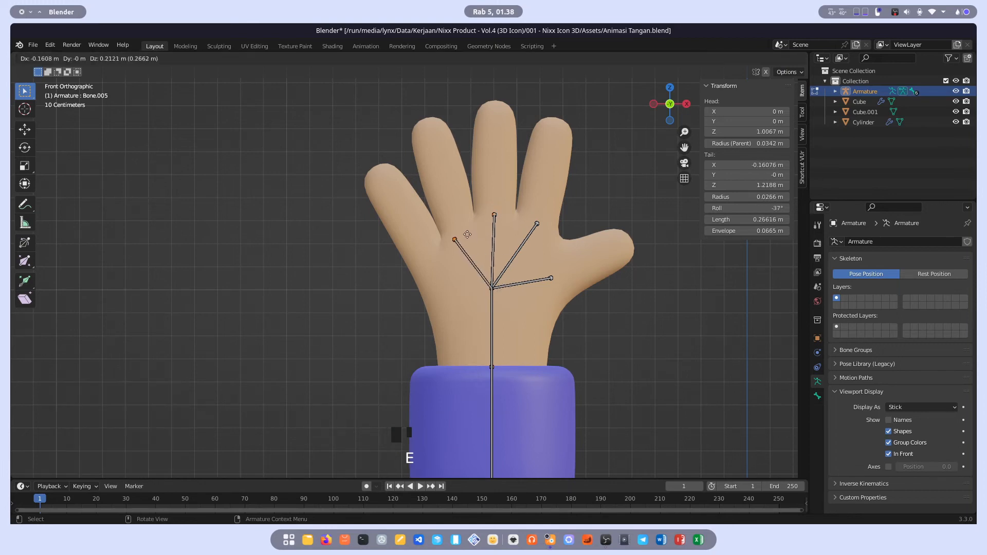
click(471, 228)
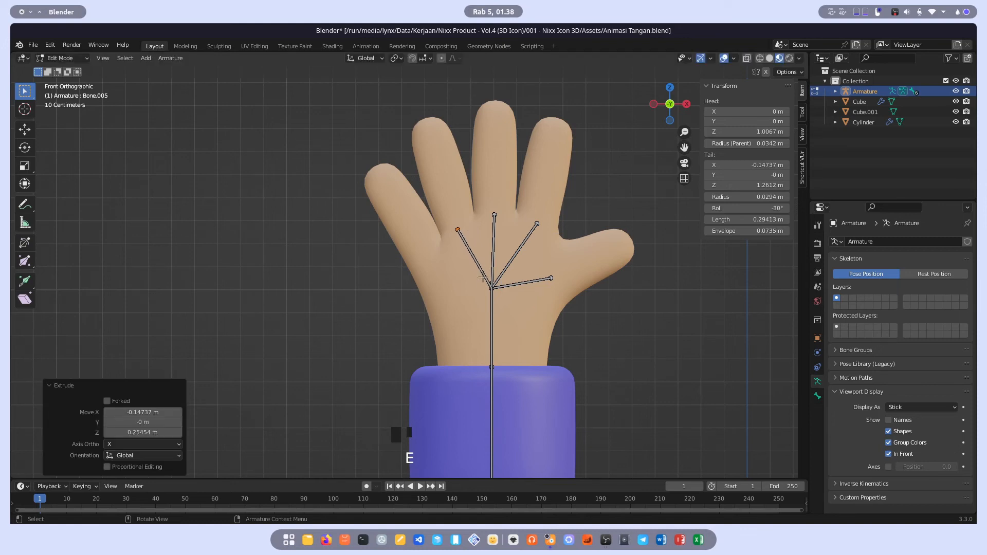
Extrude a bone about 0.31 m long from the palm joint toward the little finger's base
click(492, 289)
click(501, 297)
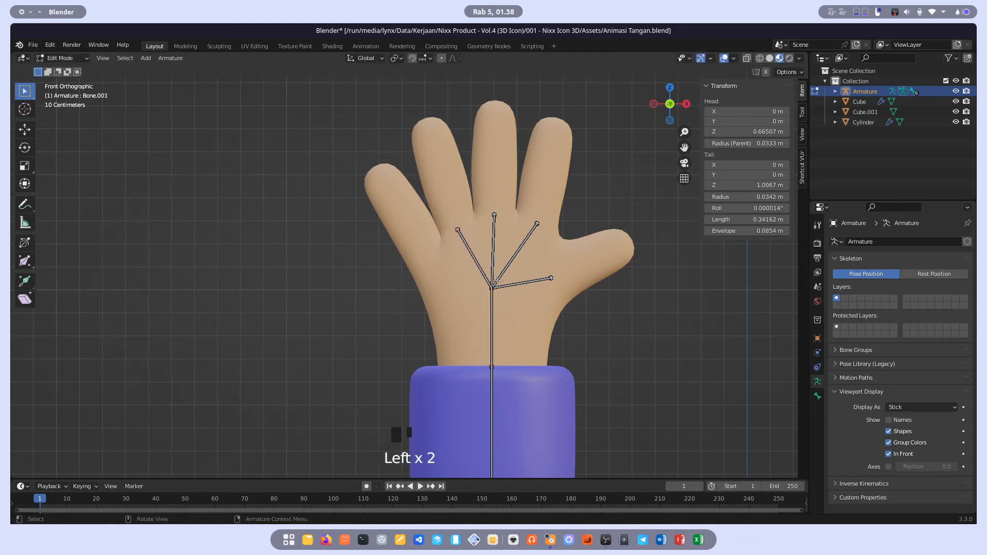
click(492, 301)
click(493, 287)
key(e)
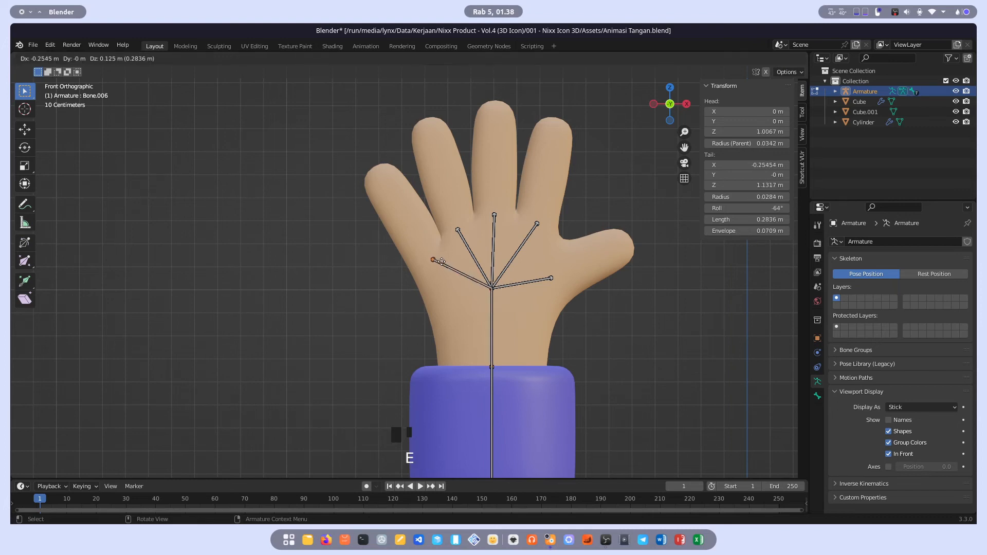
click(428, 256)
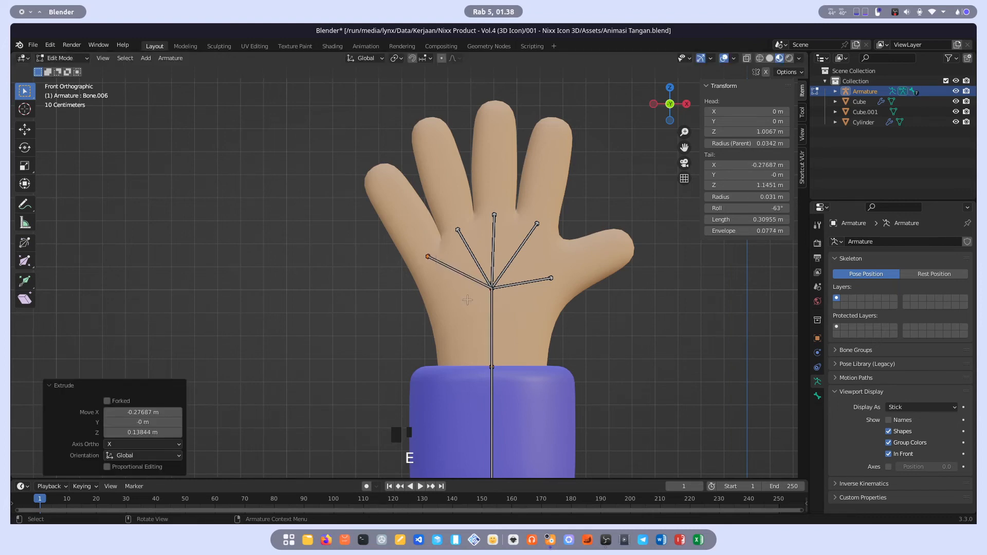
Extrude bones from the little and ring finger base joints to their fingertips, about 0.40 m and 0.44 m long
shift+middle_drag(597, 296, 488, 348)
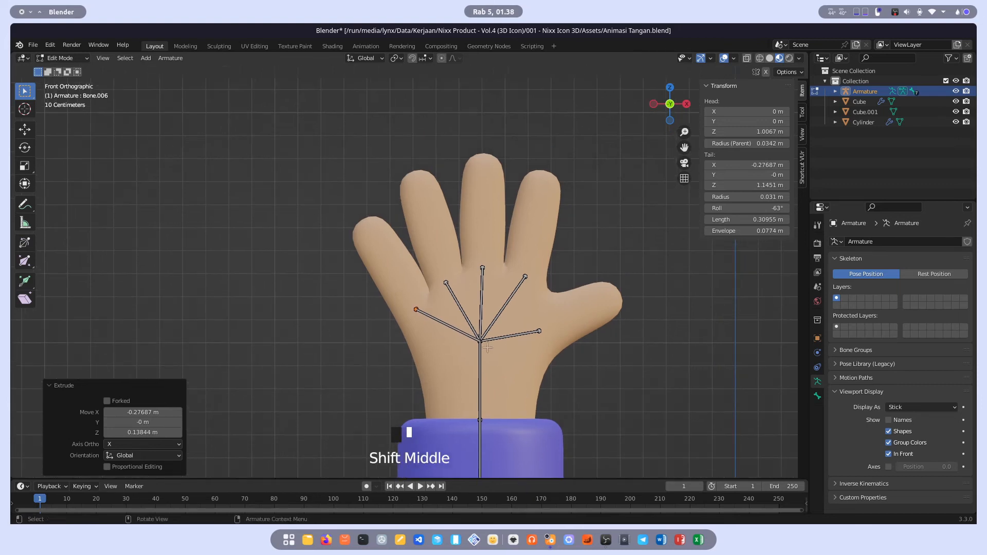
scroll(448, 329, up, 2)
shift+middle_drag(422, 338, 433, 363)
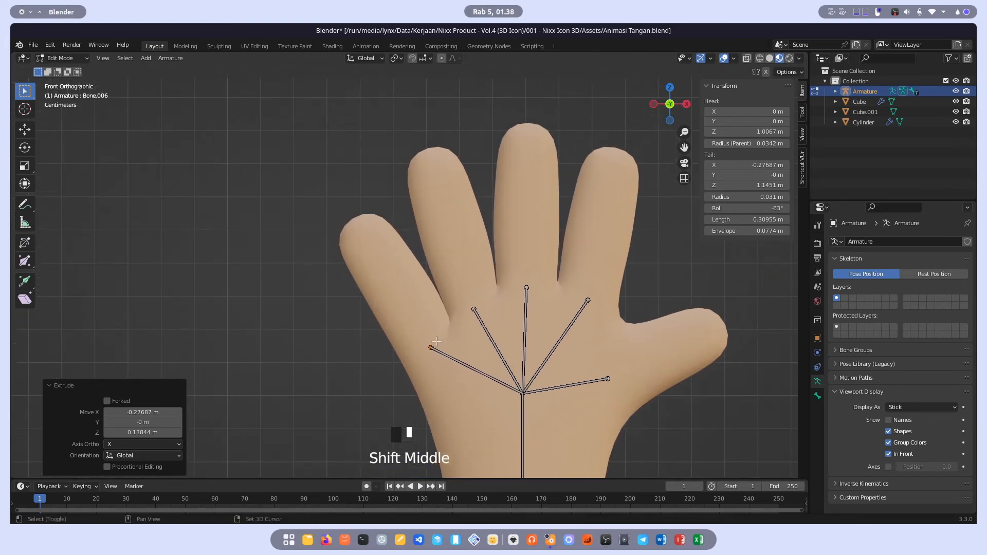
key(e)
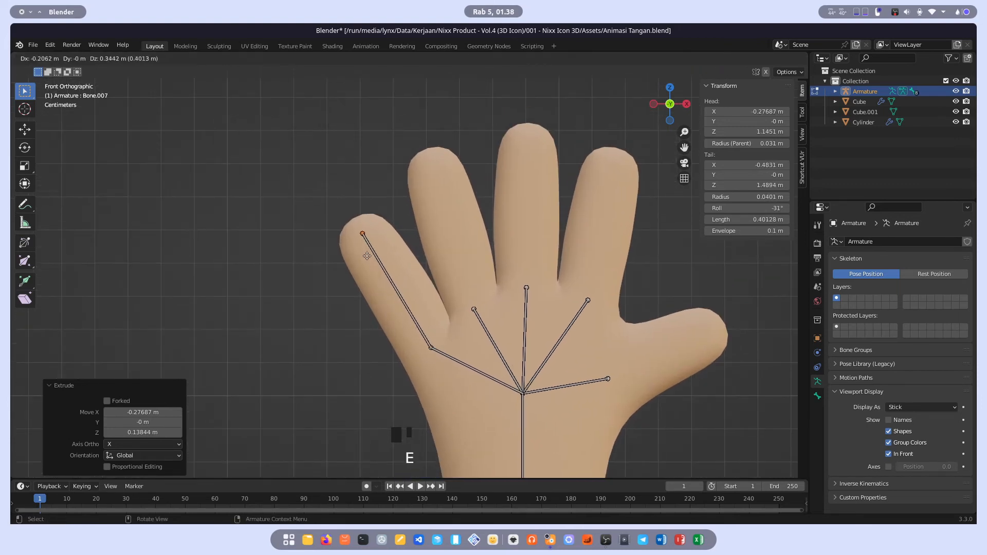
click(364, 250)
click(474, 309)
key(e)
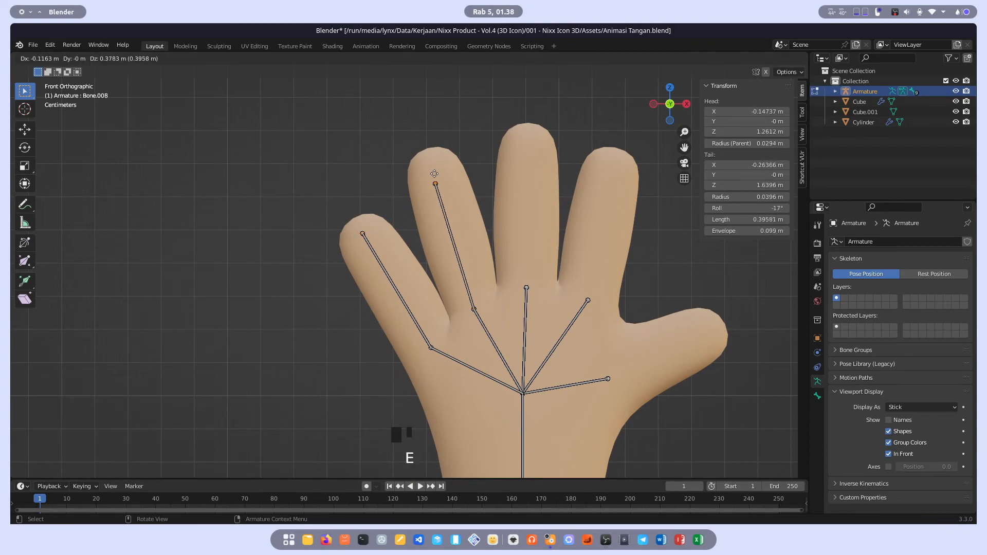
click(434, 159)
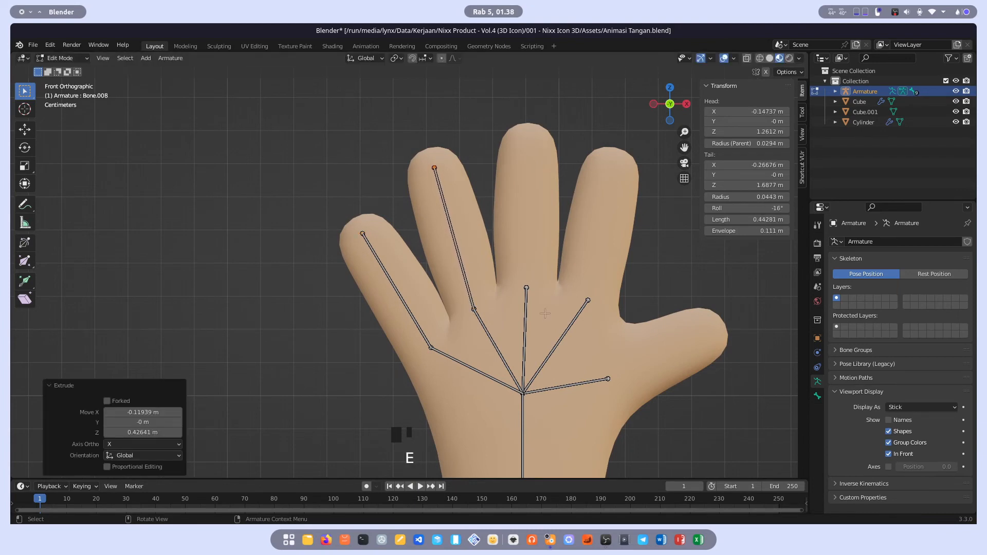
Extrude bones from the middle and index finger base joints to their fingertips, the index bone about 0.41 m long
click(527, 289)
key(e)
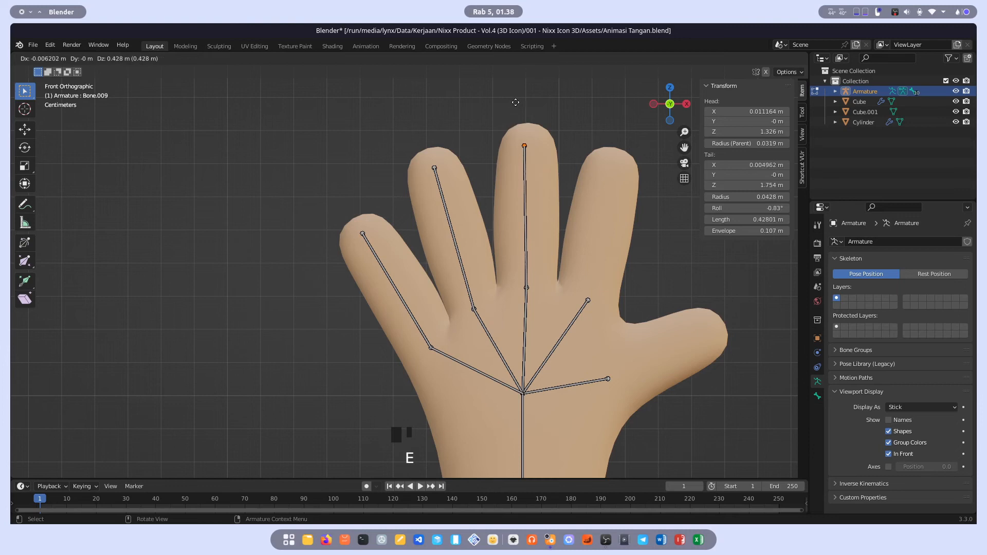
click(529, 138)
click(588, 301)
key(e)
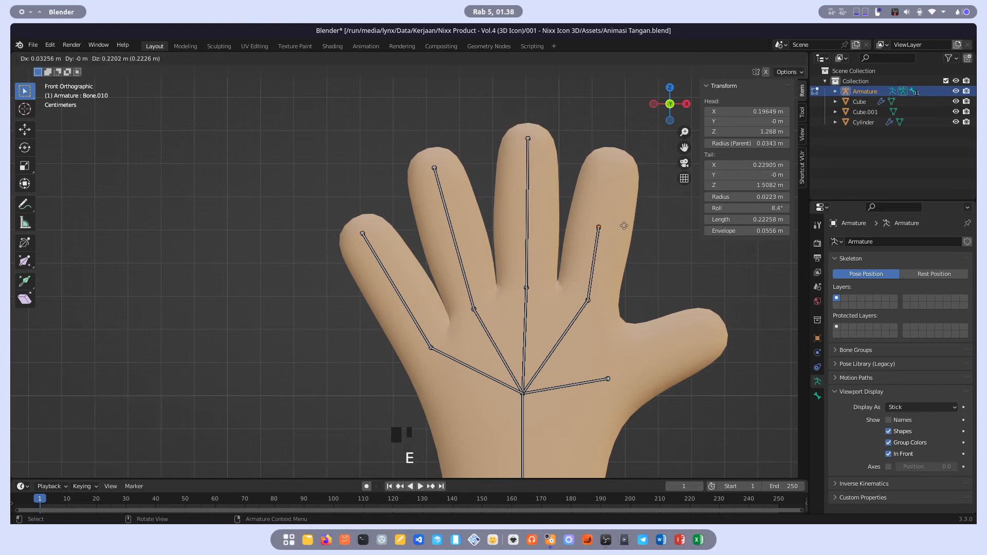
click(640, 167)
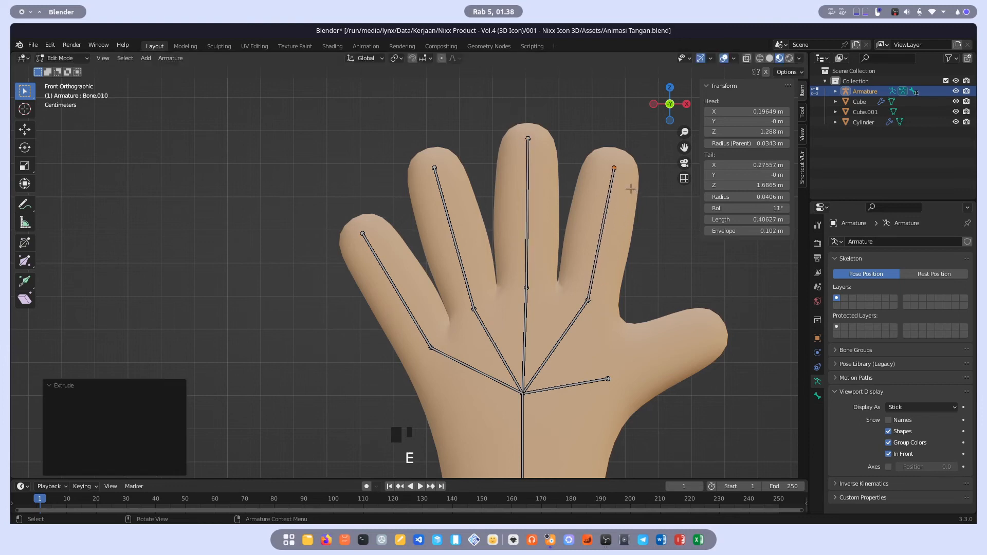
Extrude a bone about 0.33 m into the thumb's tip and shift the thumb's base joint about 0.025 m outward and 0.022 m up
click(612, 388)
key(e)
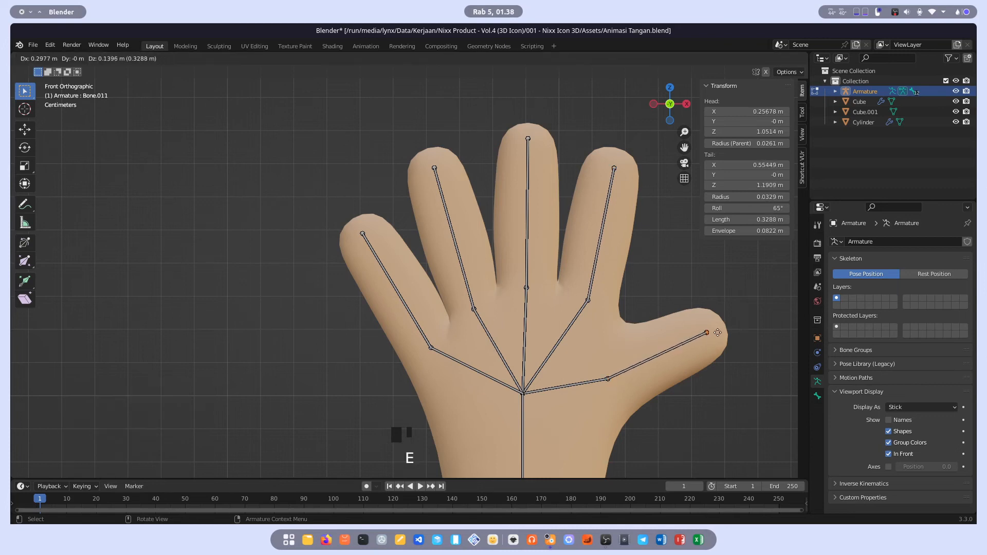
click(718, 332)
click(610, 379)
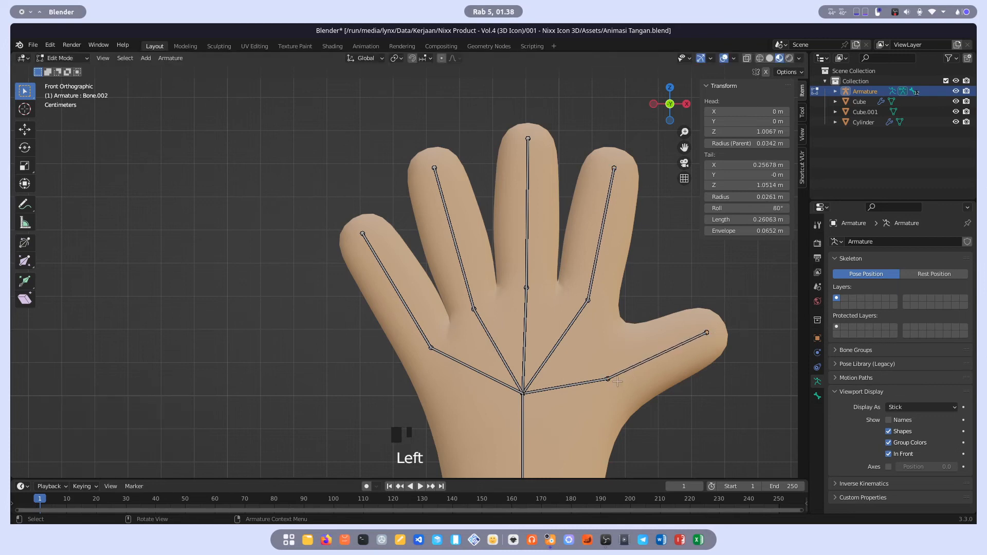
key(g)
click(651, 372)
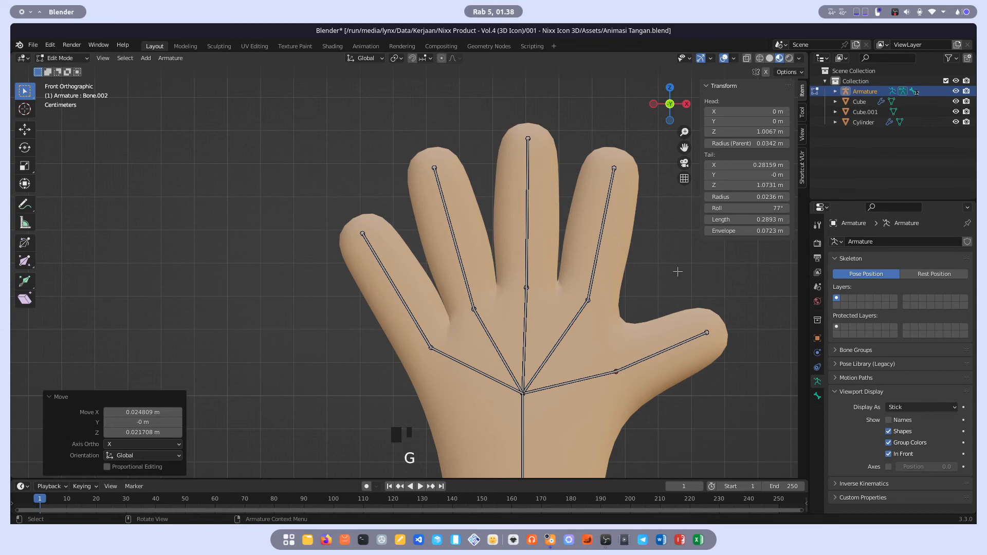
Show the hand as a wireframe and move the thumb's base joint about 0.012 m farther outward
click(748, 59)
click(748, 58)
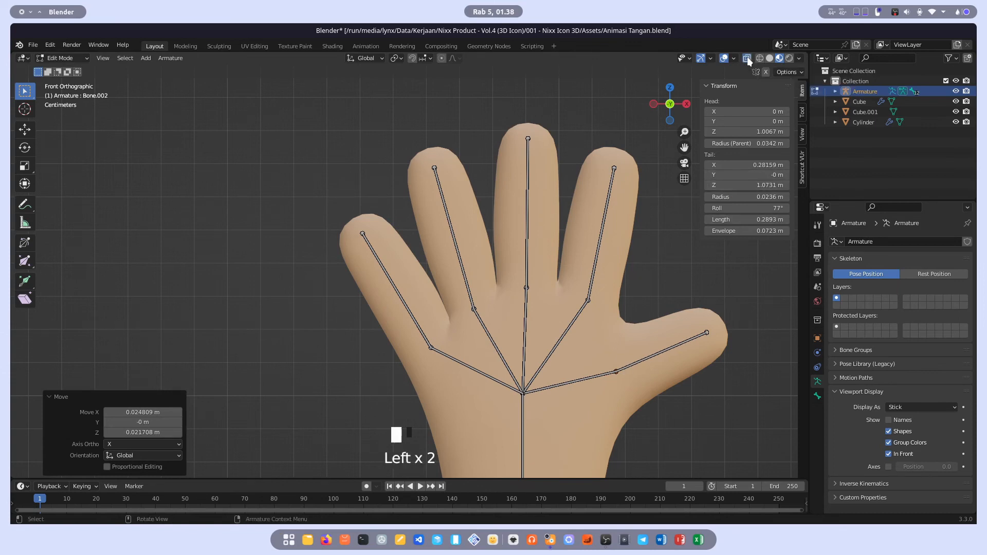
click(747, 59)
click(748, 59)
click(759, 59)
mouse_move(628, 260)
shift+middle_down()
mouse_move(558, 255)
mouse_move(569, 370)
mouse_move(489, 297)
shift+middle_up()
scroll(569, 369, up, 2)
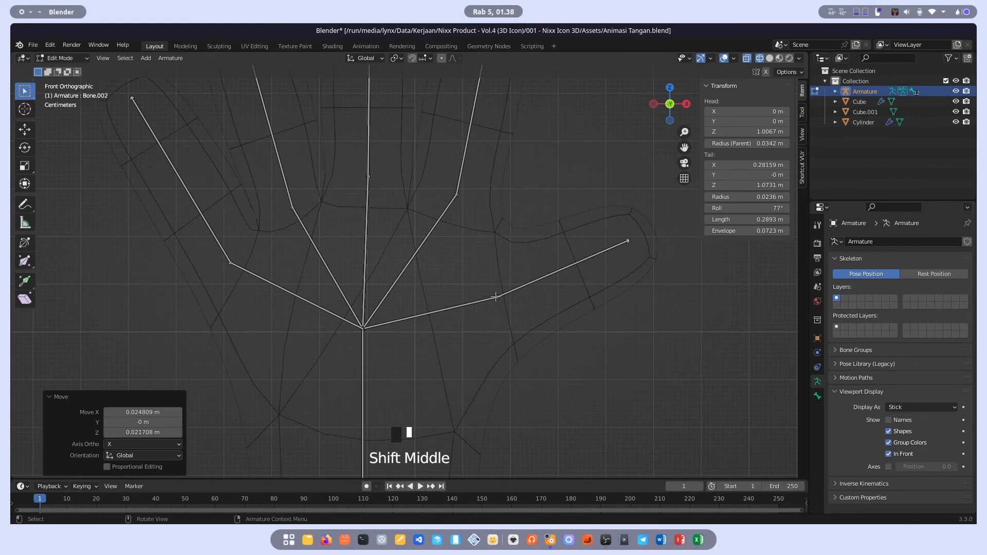
key(g)
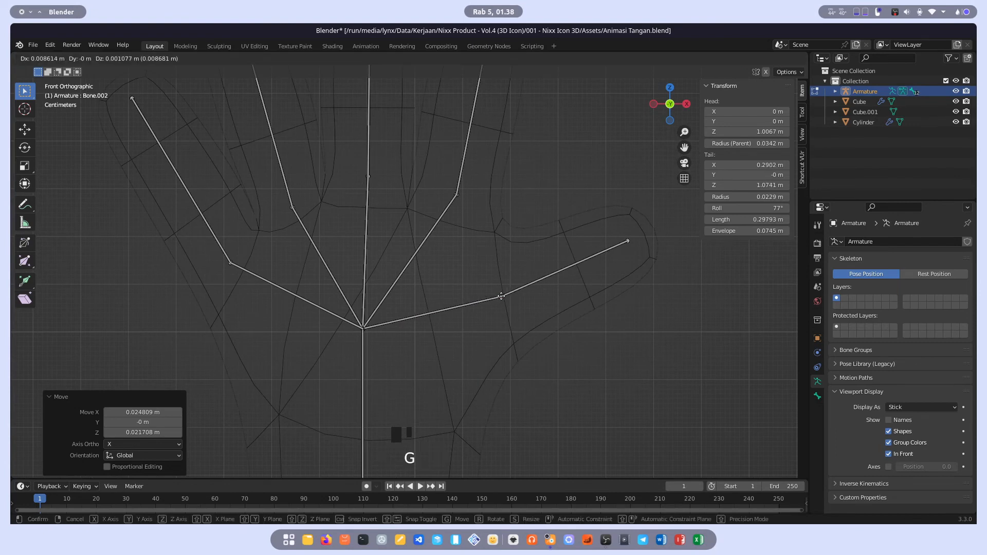
click(502, 296)
Lower the index finger's base joint about 0.05 m and the middle finger's base joint onto the knuckle edge loop
shift+middle_drag(505, 254, 509, 285)
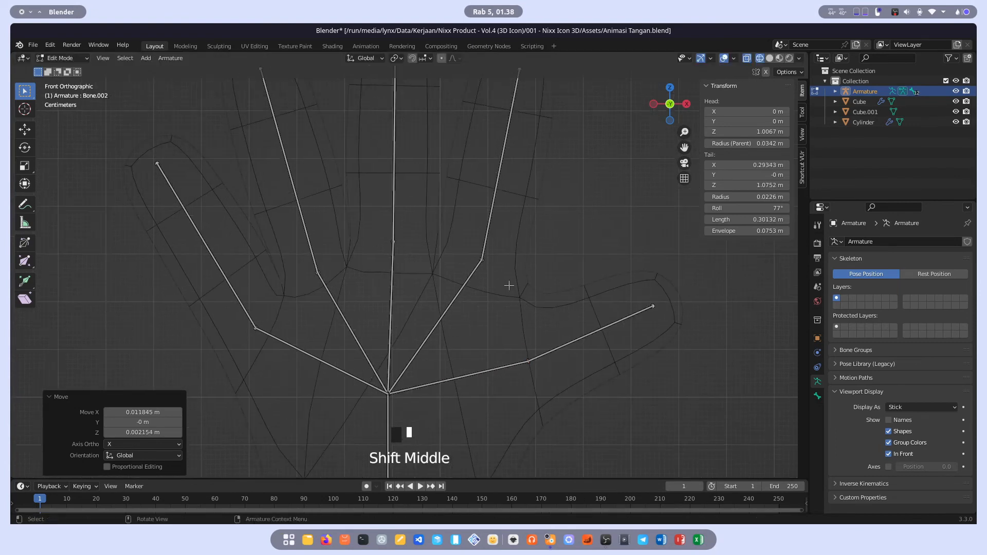
click(485, 258)
key(g)
click(481, 282)
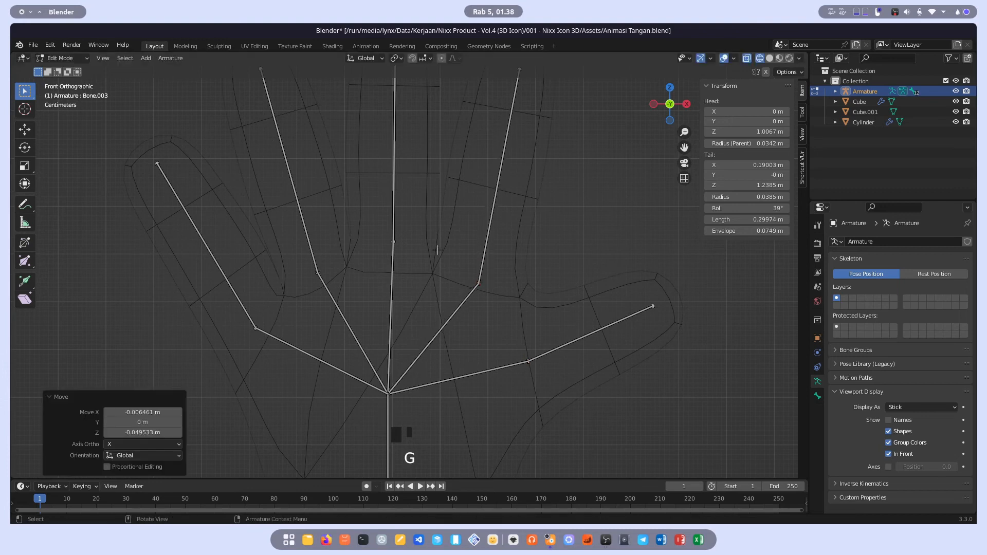
click(396, 242)
key(g)
click(384, 271)
Lower the ring and little finger base joints about 0.03 m each toward the knuckle edge loops
click(317, 273)
key(g)
click(319, 286)
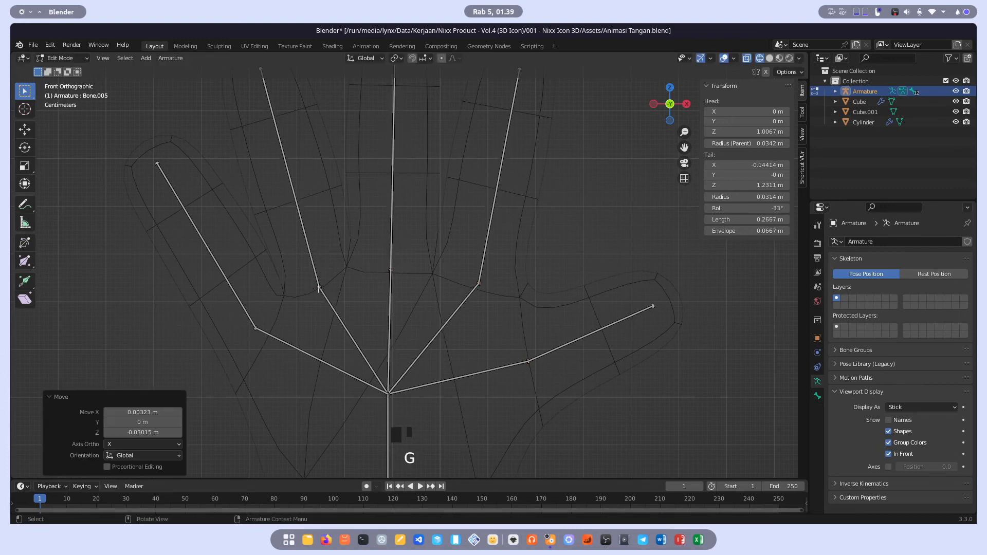
click(259, 327)
key(g)
click(264, 344)
Subdivide the little, ring, middle and index finger bones with 2 cuts
scroll(388, 255, down, 2)
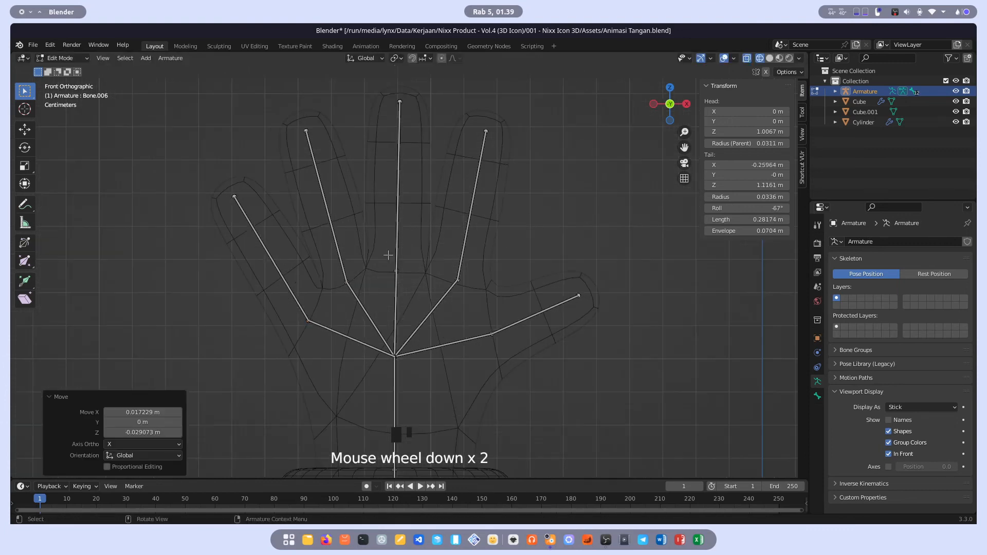
scroll(432, 253, down, 2)
scroll(391, 273, up, 1)
click(286, 250)
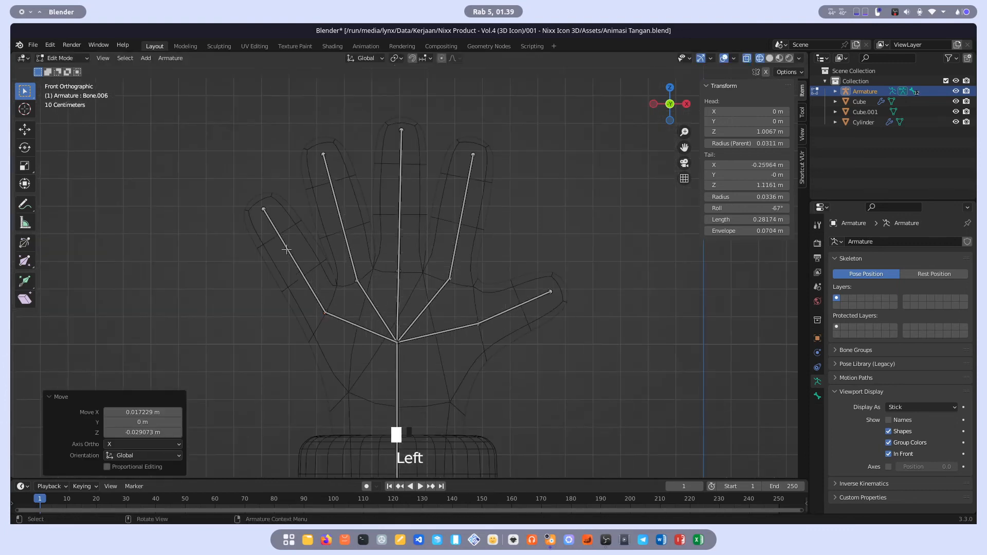
shift+click(346, 239)
shift+click(401, 231)
shift+click(455, 237)
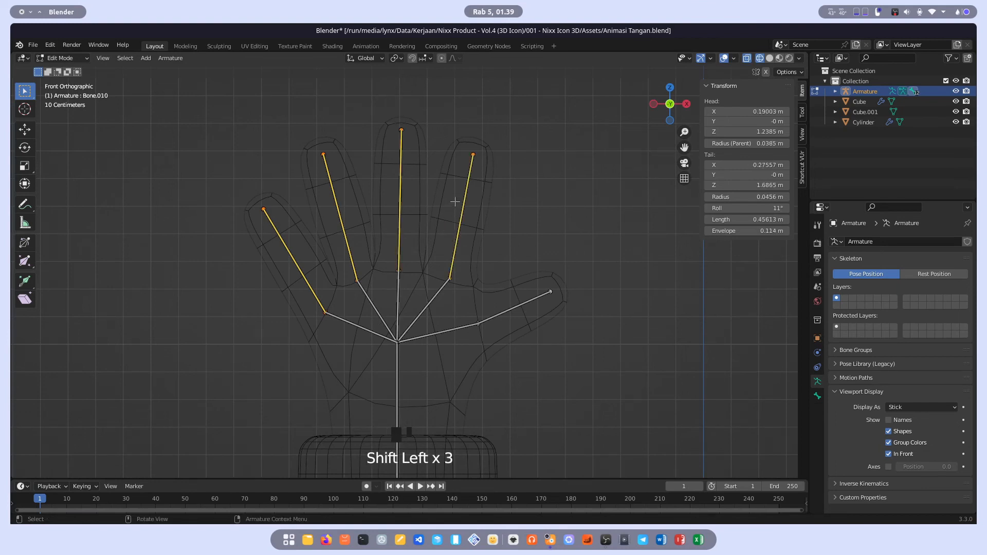
right_click(455, 202)
click(458, 202)
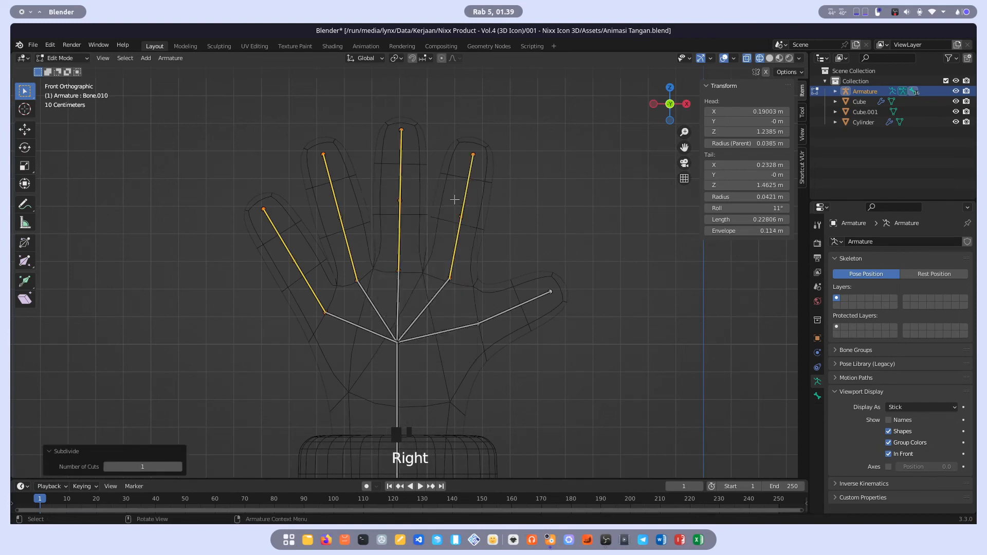
click(179, 467)
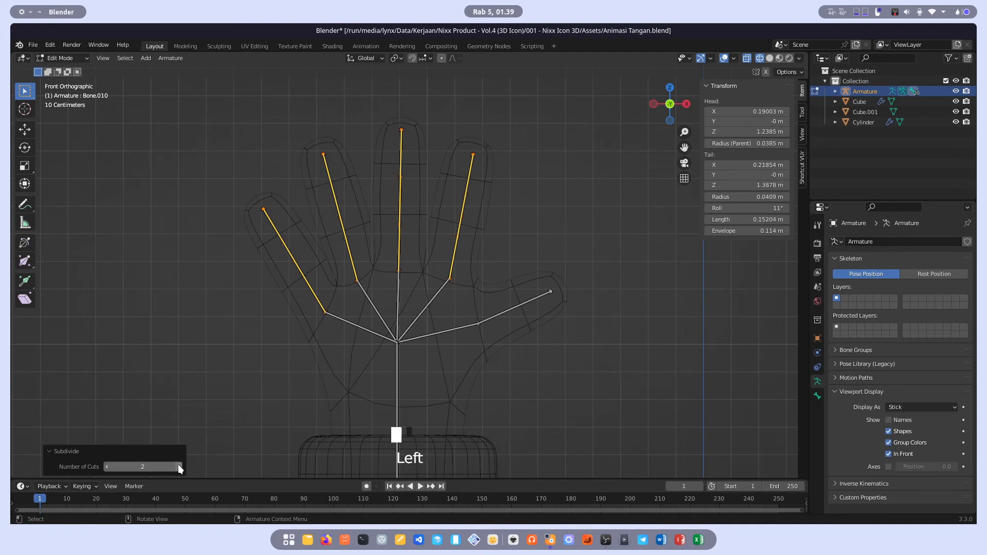
click(427, 170)
Move the little finger's two inner joints onto the finger mesh's edge loops
shift+middle_drag(379, 201, 391, 221)
scroll(286, 356, up, 3)
shift+middle_drag(285, 356, 338, 340)
drag(340, 377, 267, 273)
key(g)
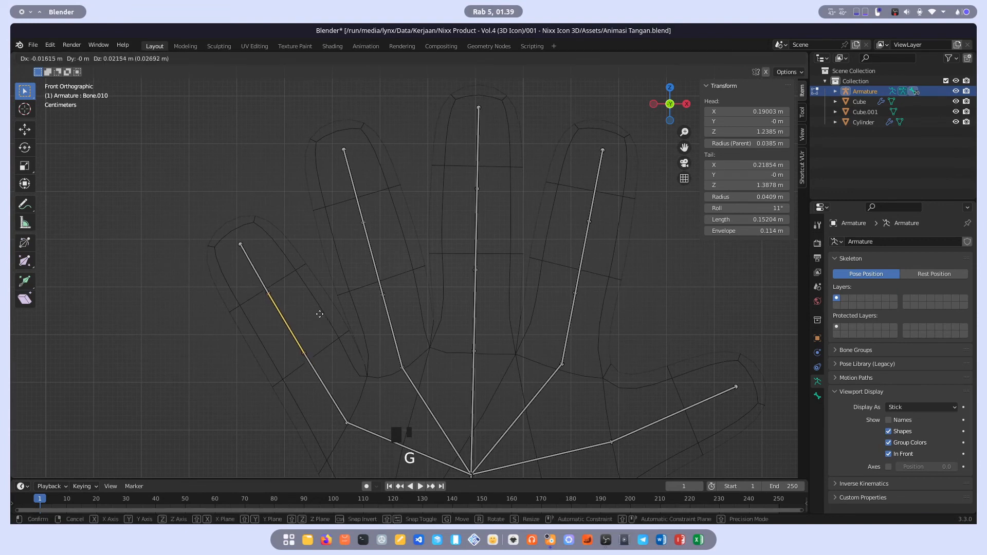
click(320, 344)
click(331, 357)
key(g)
click(406, 280)
Move the ring finger's two inner joints onto its mesh edge loops
click(384, 288)
click(392, 296)
key(g)
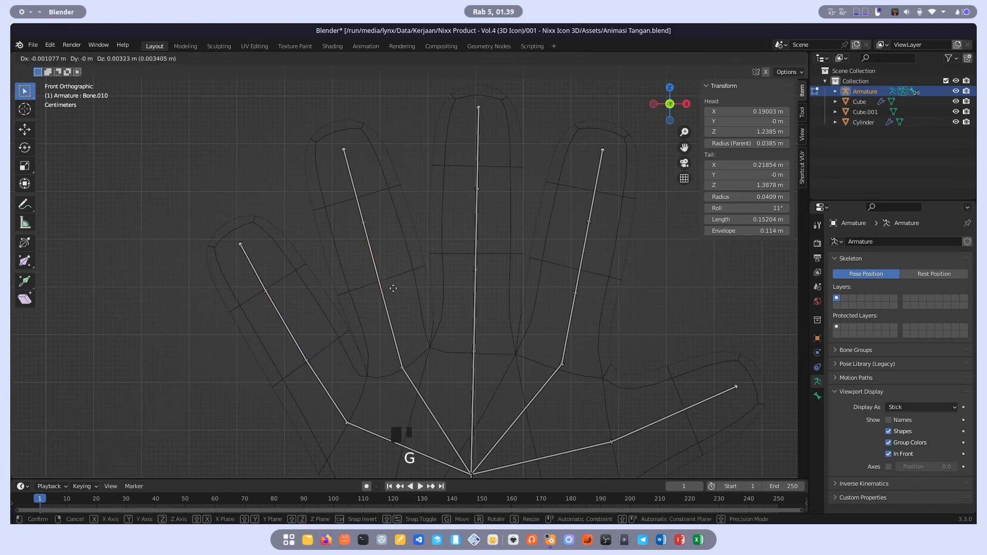
click(390, 257)
click(397, 232)
key(g)
click(387, 208)
Raise the middle finger's two inner joints onto its mesh edge loops
click(513, 206)
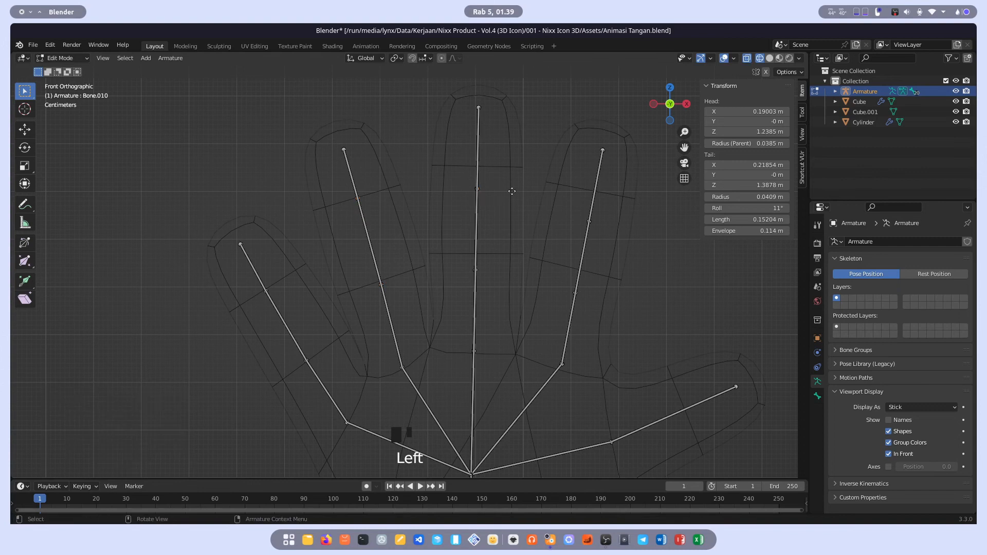
key(g)
click(511, 172)
click(474, 258)
key(g)
Raise the index finger's two inner joints onto its edge loops, the upper one by about 0.054 m
click(579, 293)
key(g)
click(578, 259)
click(577, 210)
key(g)
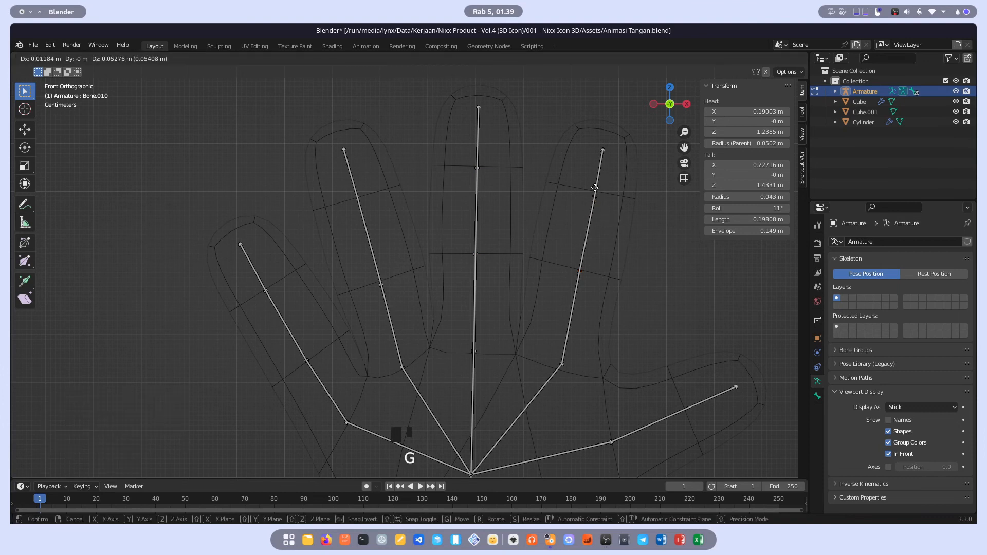
click(595, 188)
Subdivide the thumb's outer bone and move the new joint about 0.027 m onto the thumb's edge loop
shift+middle_drag(688, 379, 580, 304)
click(570, 331)
right_click(571, 339)
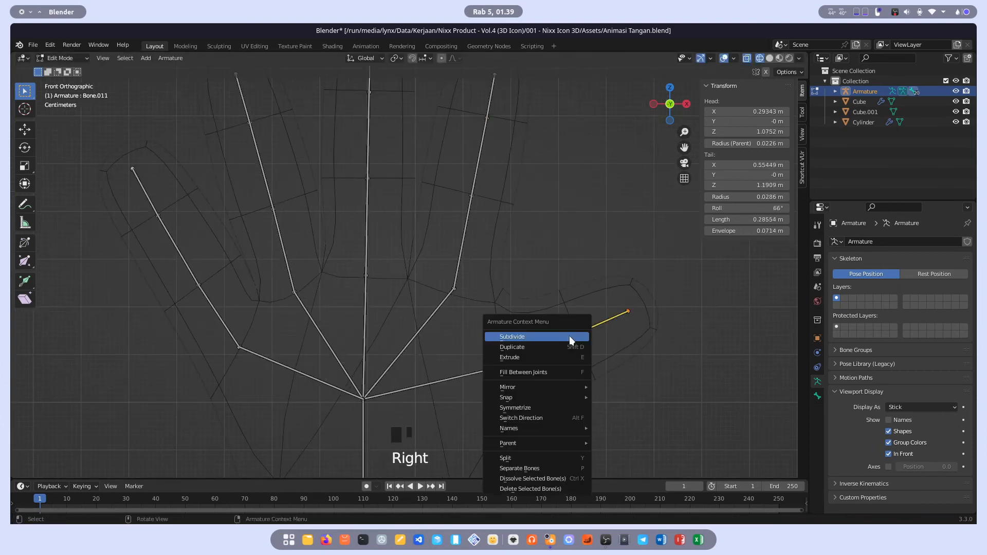
click(570, 337)
click(566, 339)
key(g)
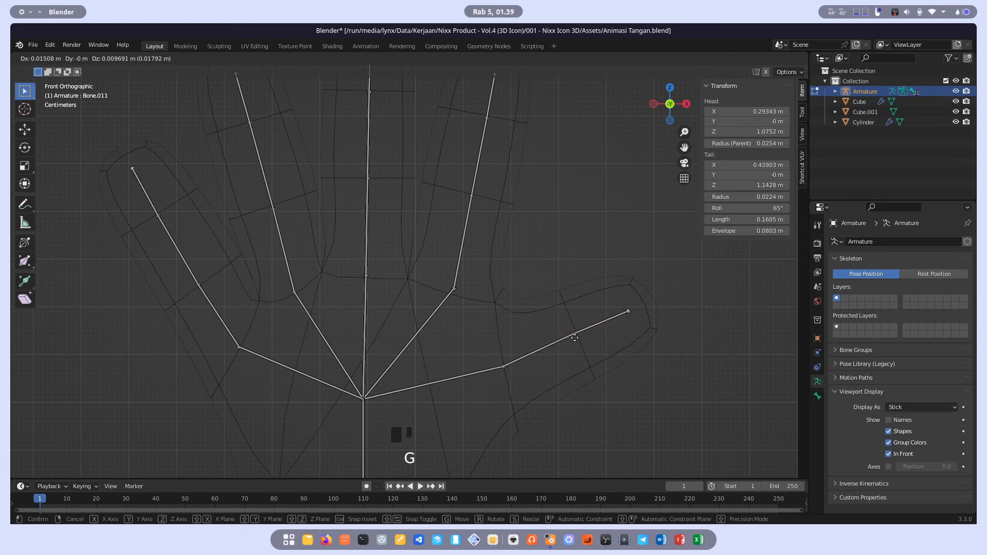
click(578, 339)
scroll(576, 334, down, 4)
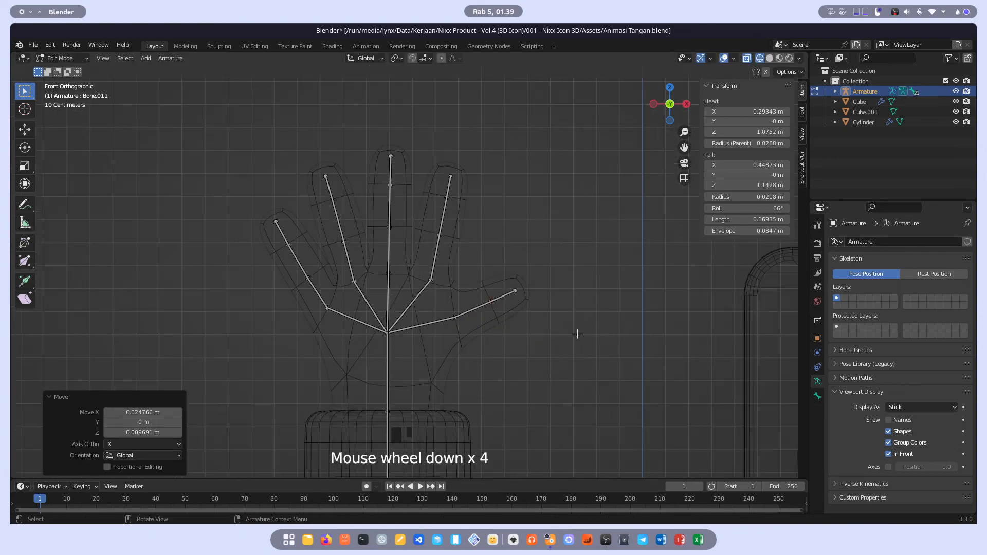
Return the armature to Object Mode, turn off the see-through display and save the file
key(Tab)
key(z)
scroll(597, 307, down, 4)
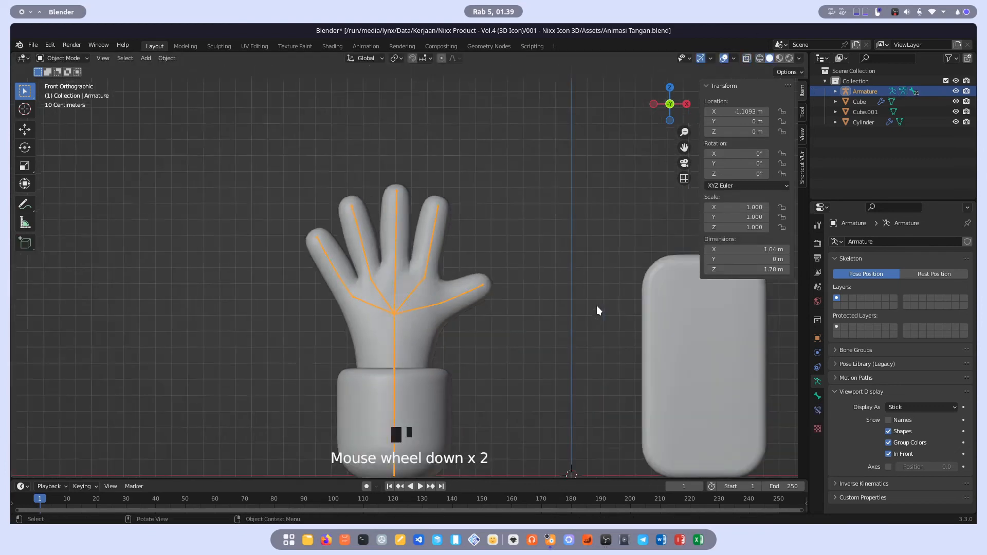
key(ctrl+s)
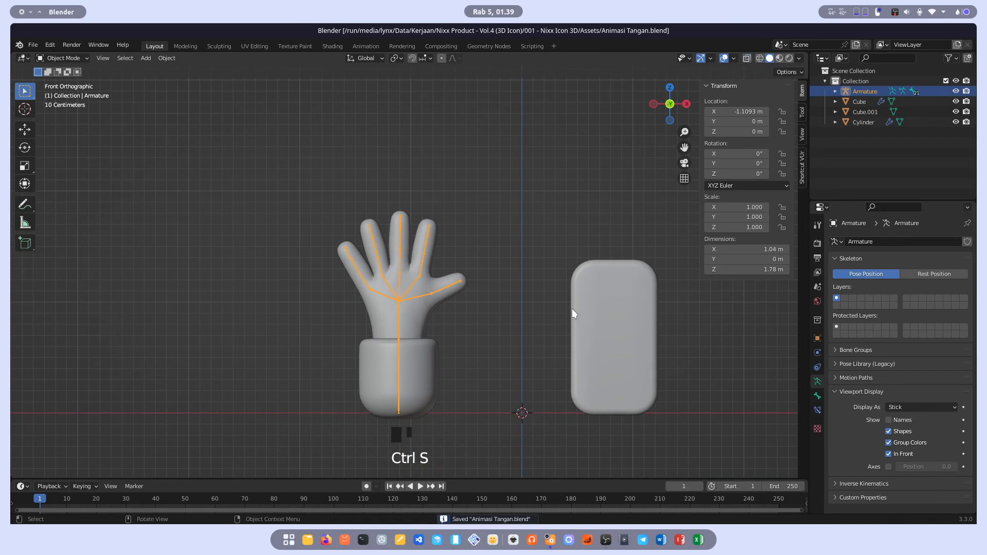
Parent the sleeve and hand meshes to the armature with automatic weights
shift+middle_drag(451, 378, 436, 319)
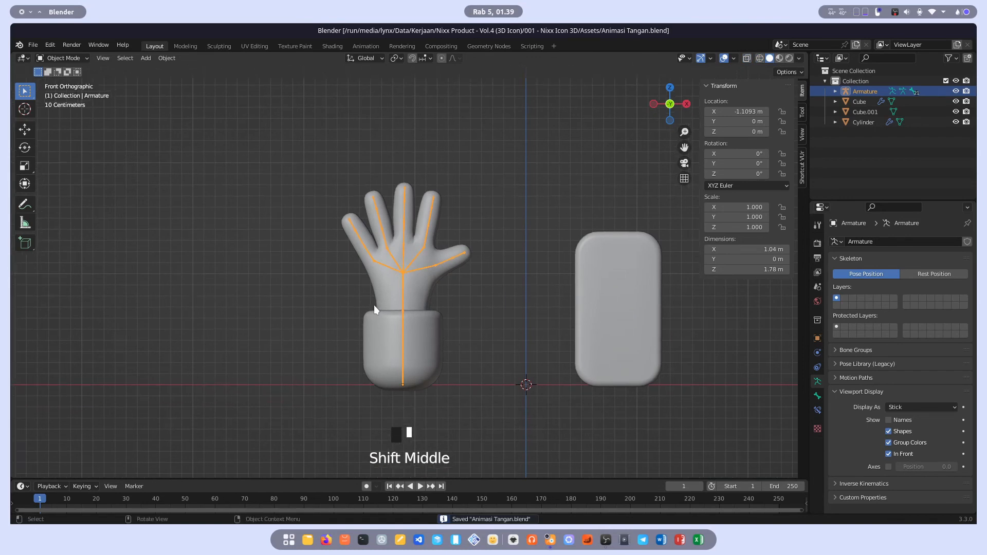
scroll(557, 364, up, 2)
shift+middle_drag(558, 364, 480, 316)
click(441, 314)
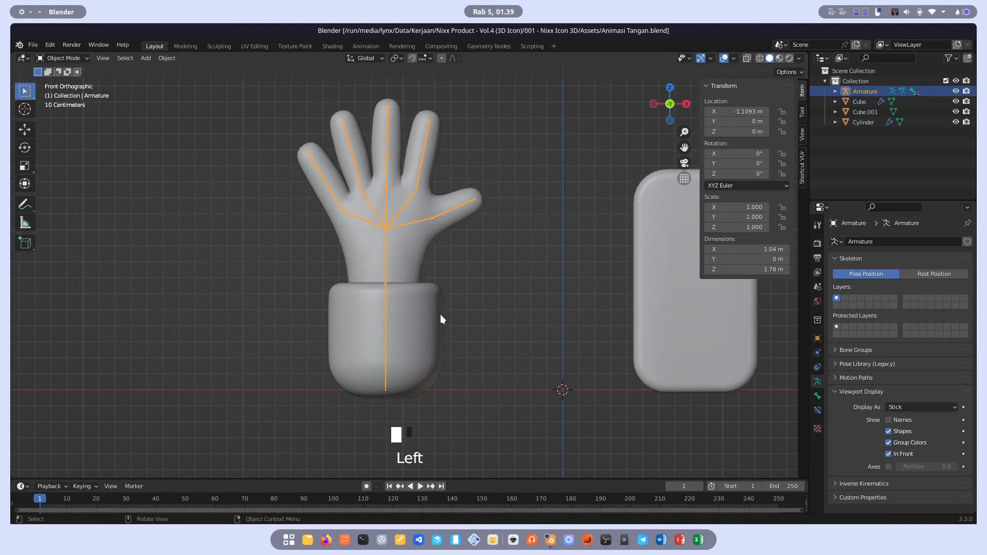
shift+click(430, 242)
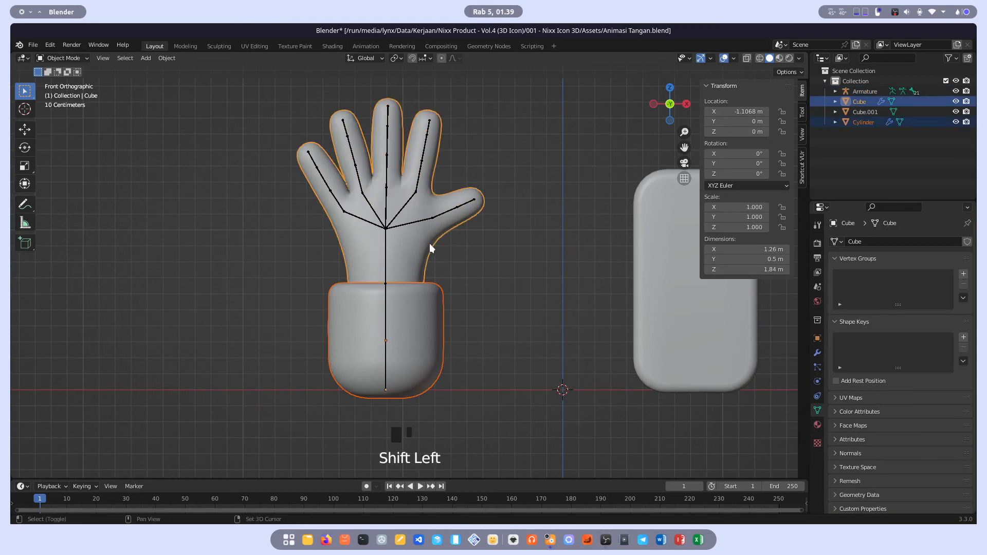
shift+click(451, 216)
shift+click(451, 214)
shift+click(449, 218)
shift+click(447, 213)
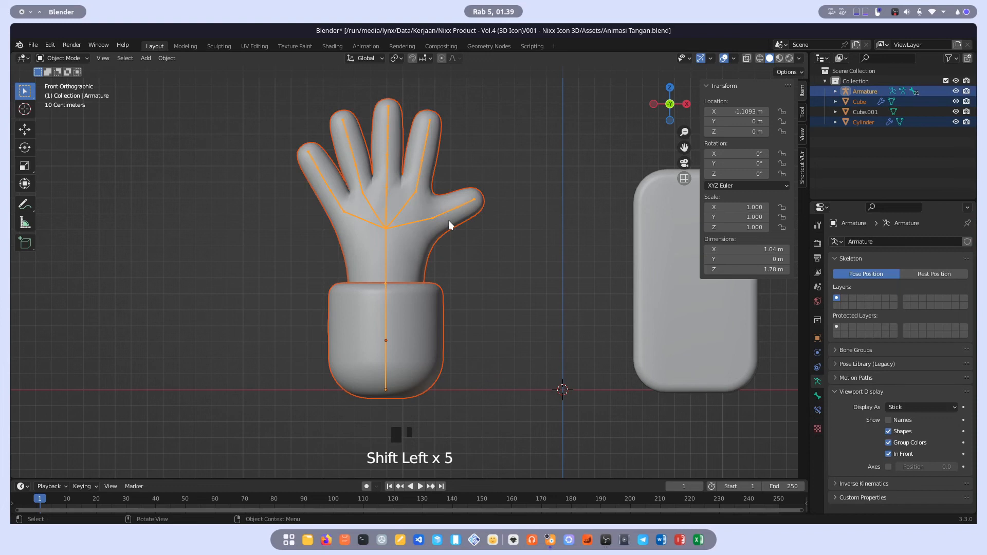
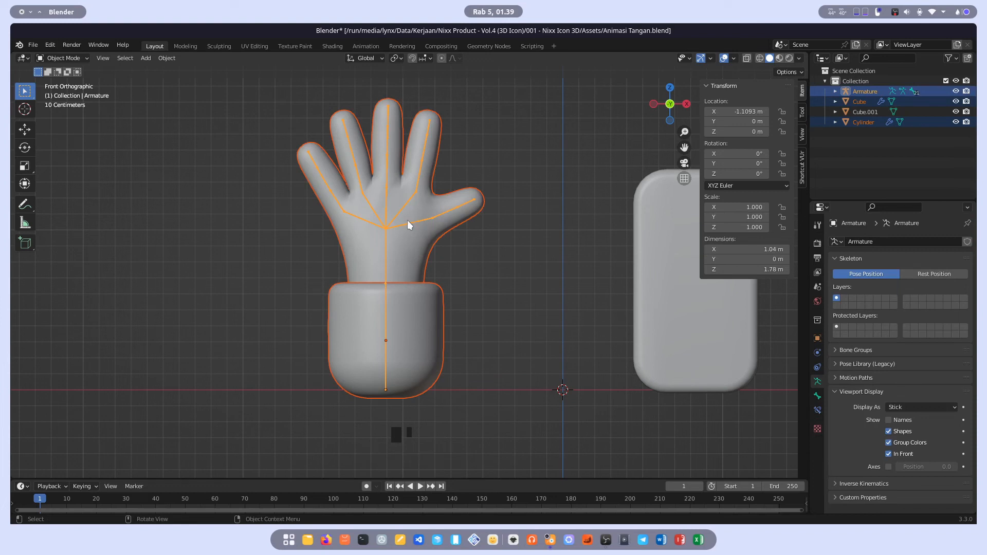
scroll(407, 221, up, 2)
shift+middle_drag(407, 220, 433, 309)
scroll(388, 261, up, 2)
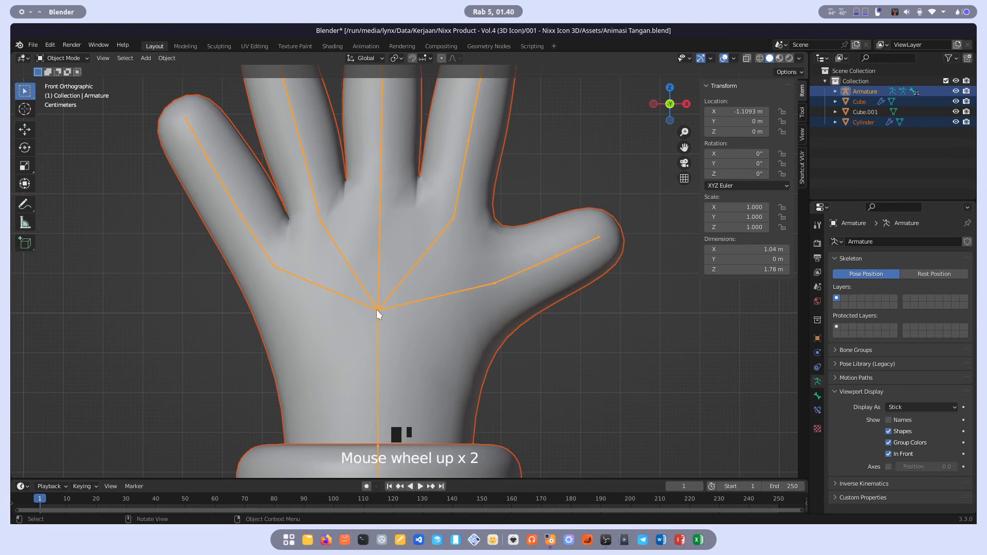
scroll(495, 291, down, 4)
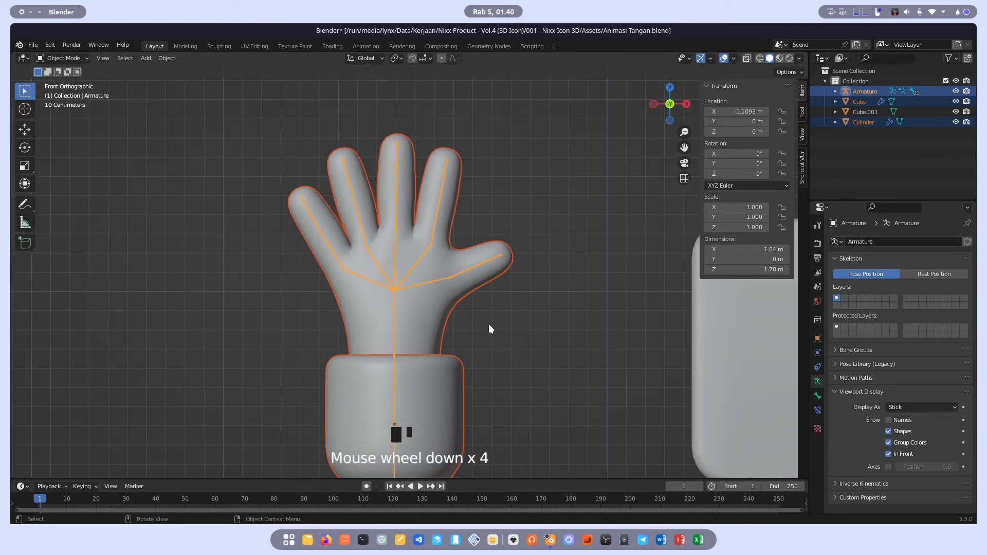
scroll(407, 278, up, 2)
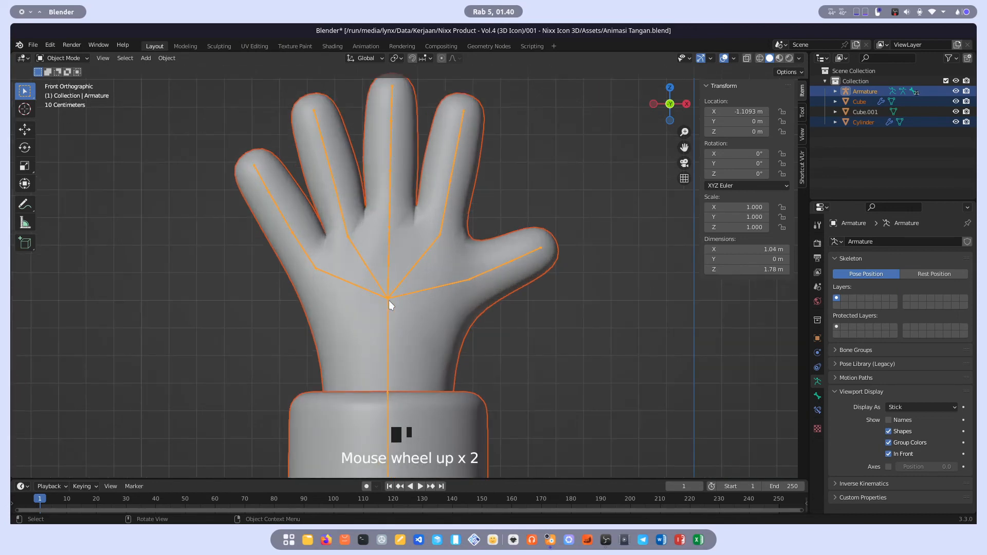
scroll(396, 291, down, 2)
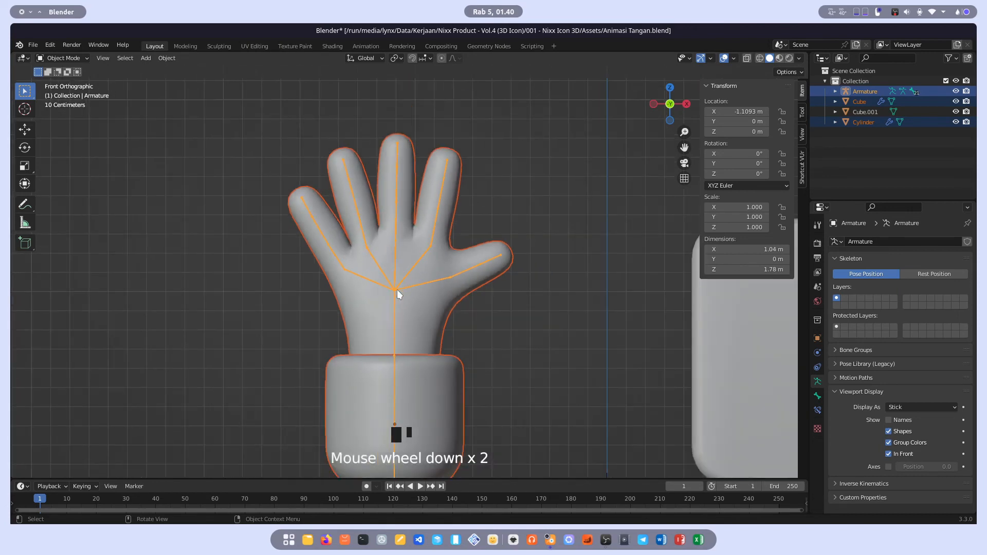
scroll(397, 289, up, 1)
key(ctrl+p)
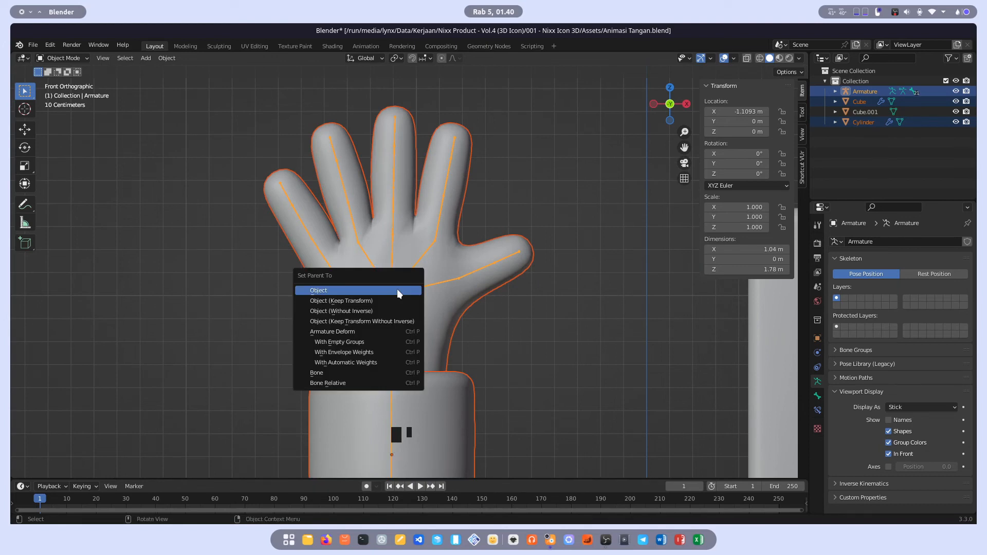
click(367, 363)
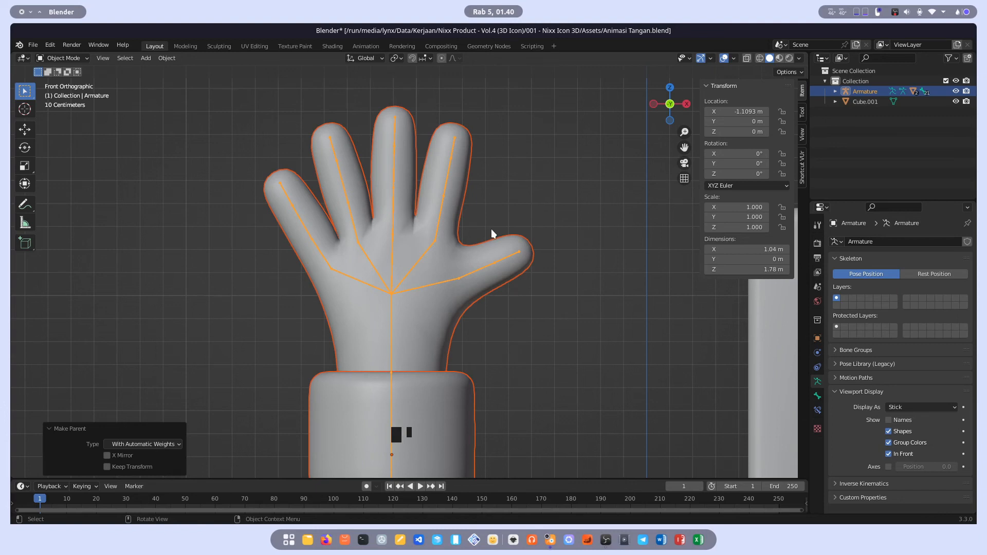
Select only the armature and switch it to Pose Mode
click(529, 206)
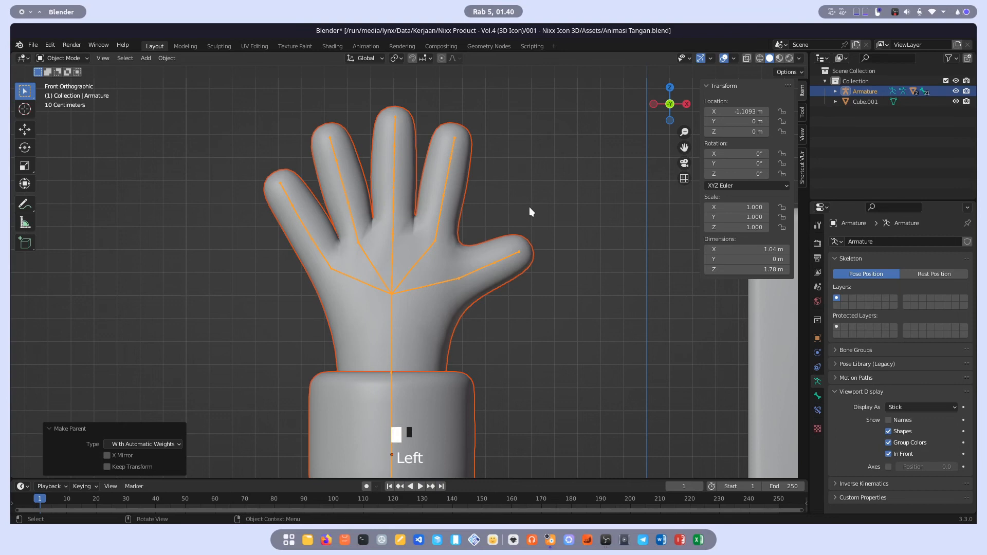
click(305, 229)
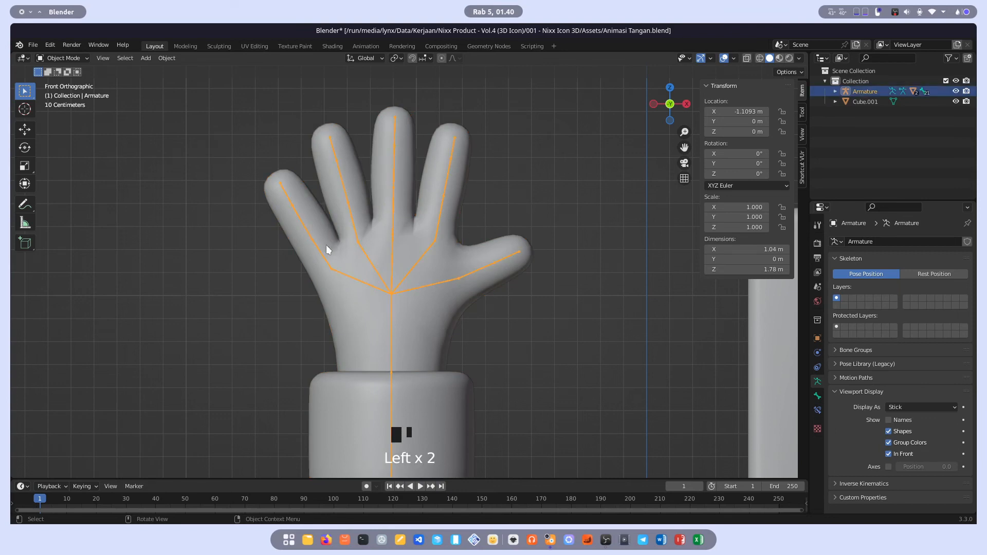
click(73, 58)
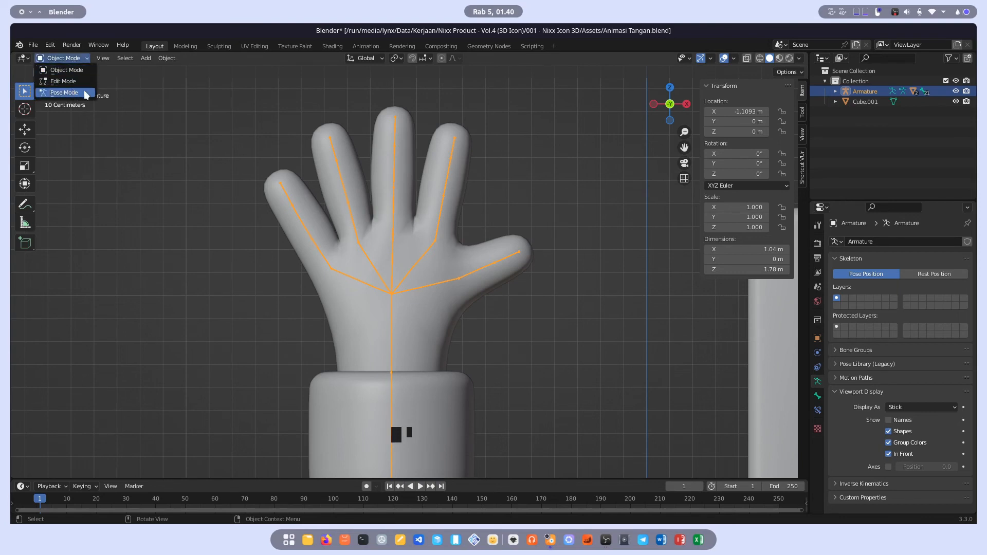
click(81, 57)
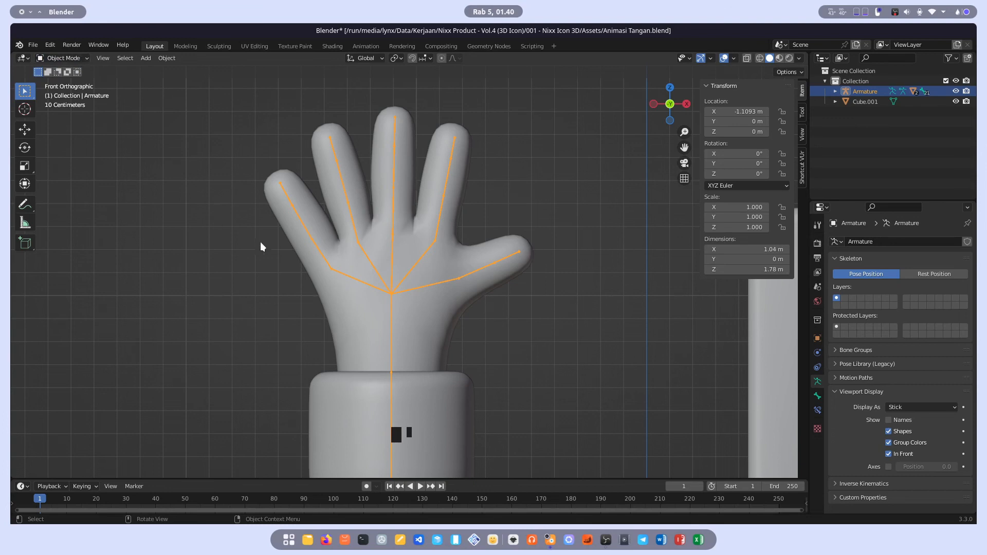
key(ctrl+Tab)
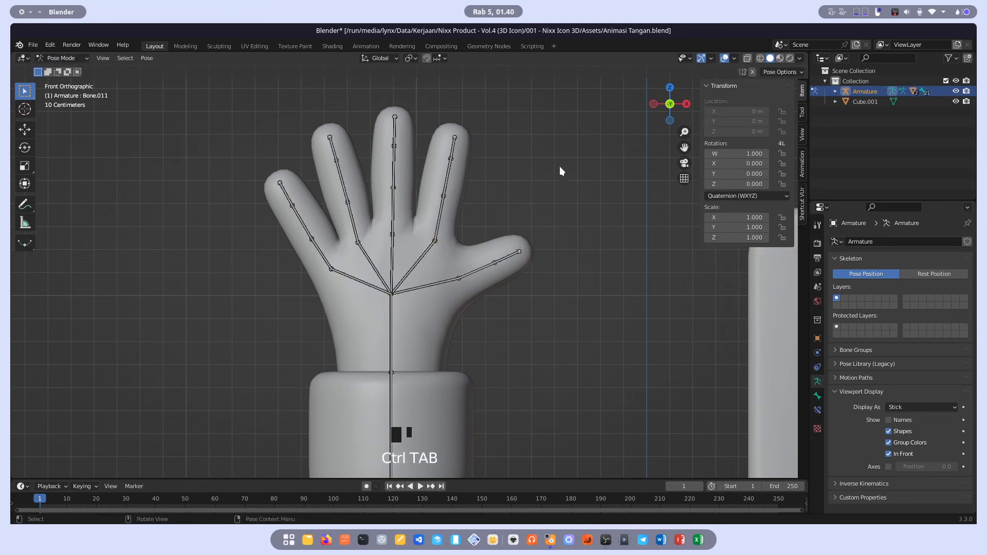
Try rotating the tip bones of the little, ring and middle fingers to test how the mesh deforms
scroll(288, 184, up, 2)
shift+middle_drag(288, 184, 332, 215)
click(331, 215)
click(286, 195)
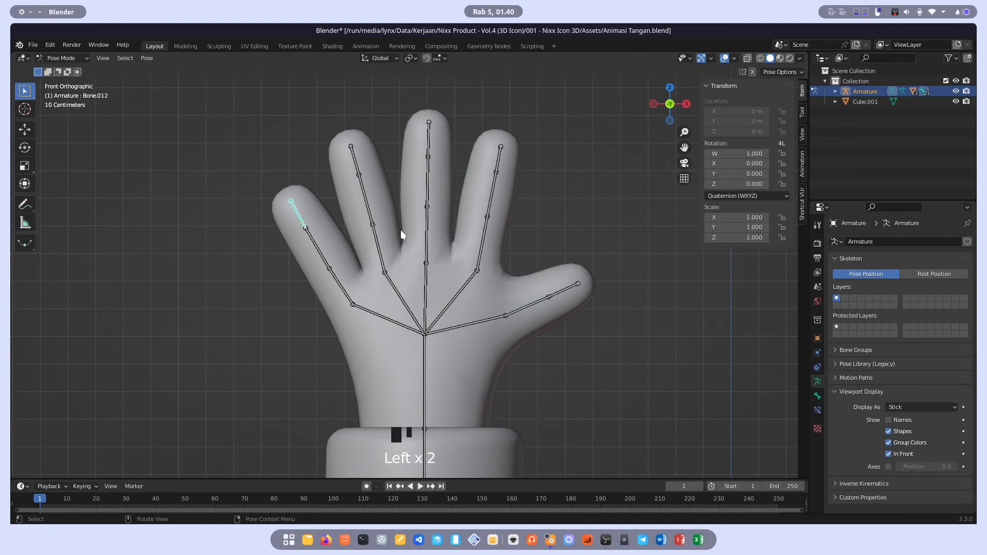
key(r)
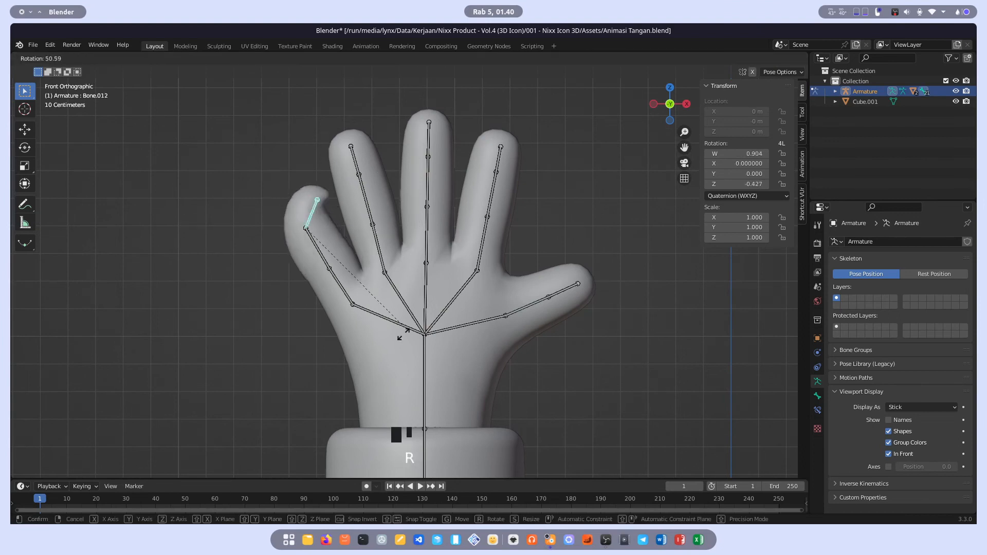
right_click(393, 186)
click(369, 153)
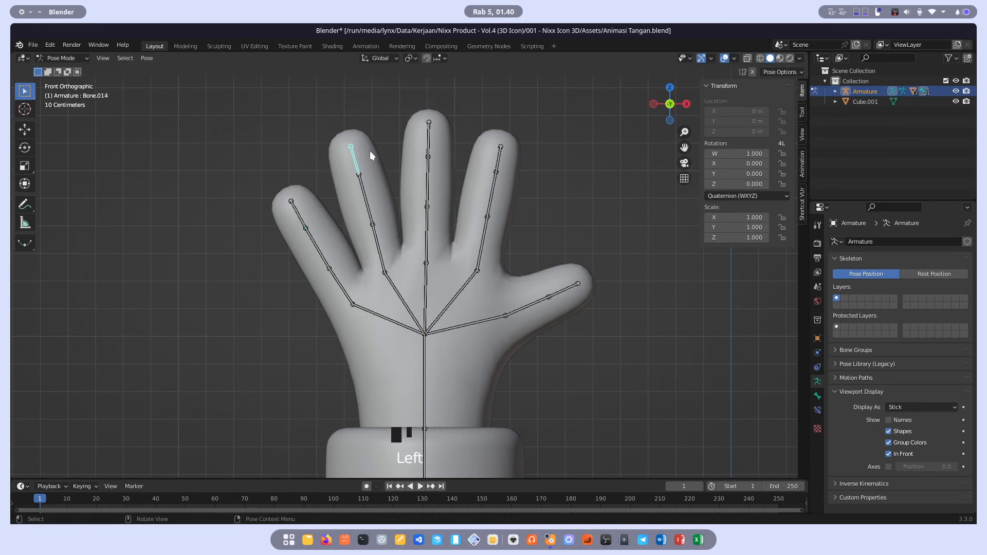
key(r)
right_click(363, 126)
click(431, 135)
key(r)
right_click(526, 171)
Try rotating the thumb bone just below the tip to test its deformation from an angled view
middle_drag(607, 181, 427, 276)
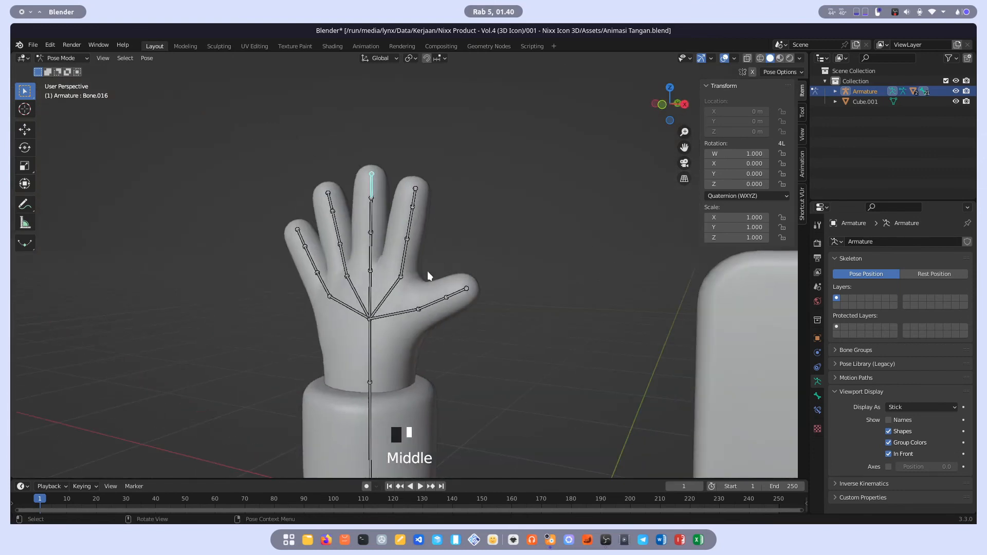
click(426, 309)
key(r)
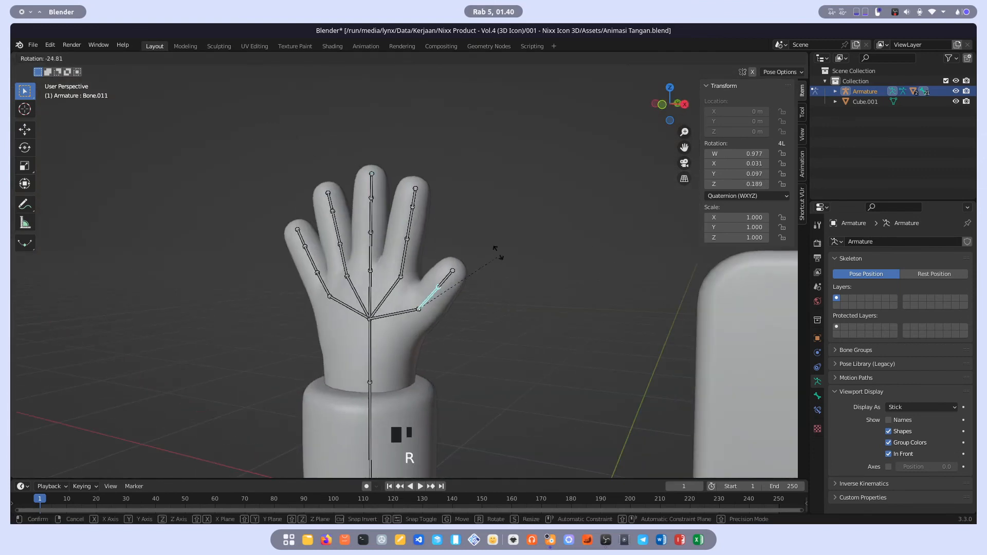
right_click(463, 278)
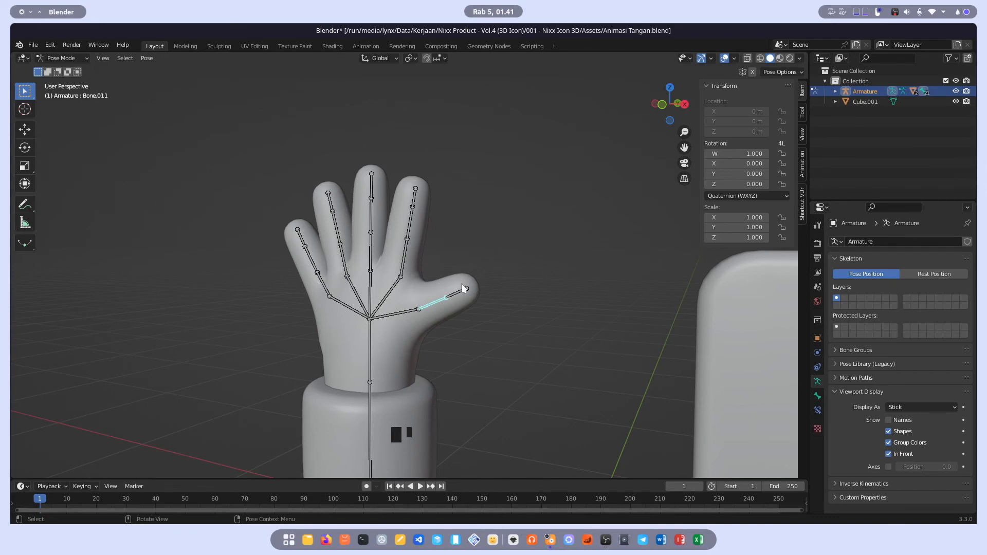
Return to the front view, open the bone constraint settings and look through the available constraint types
click(666, 101)
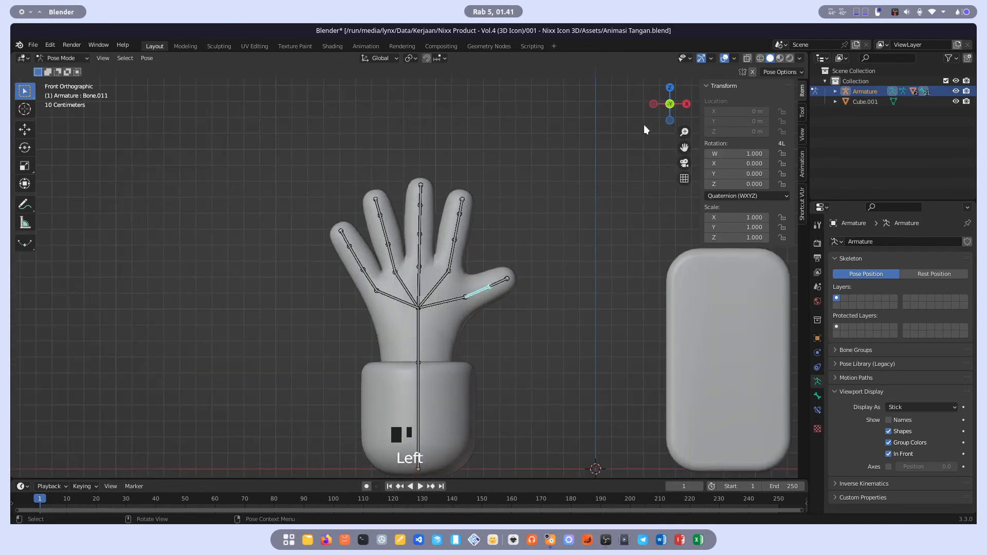
click(822, 407)
click(893, 242)
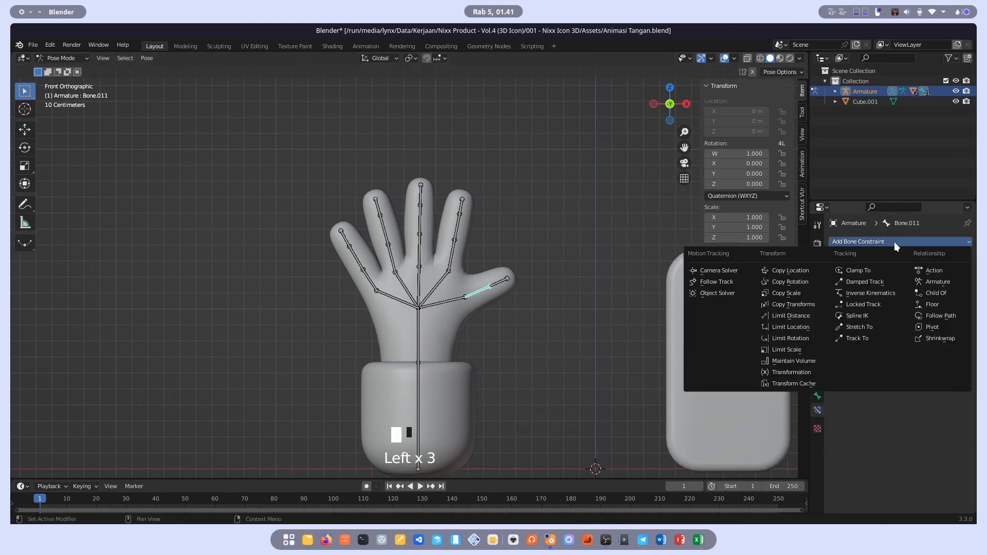
click(895, 243)
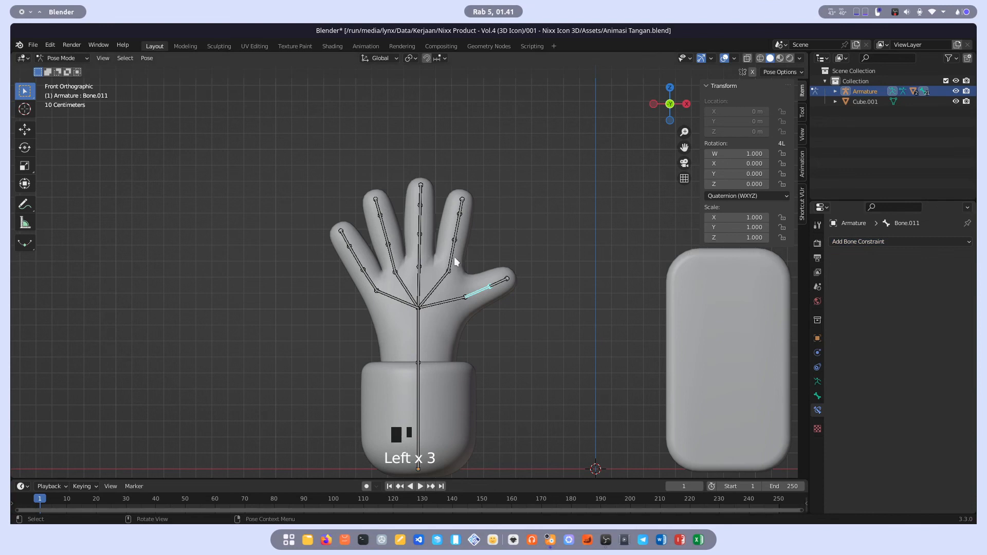
Add a Copy Rotation constraint to the little finger's tip bone, targeting the bone directly below it
scroll(374, 258, up, 2)
shift+middle_drag(387, 266, 462, 277)
scroll(462, 276, up, 4)
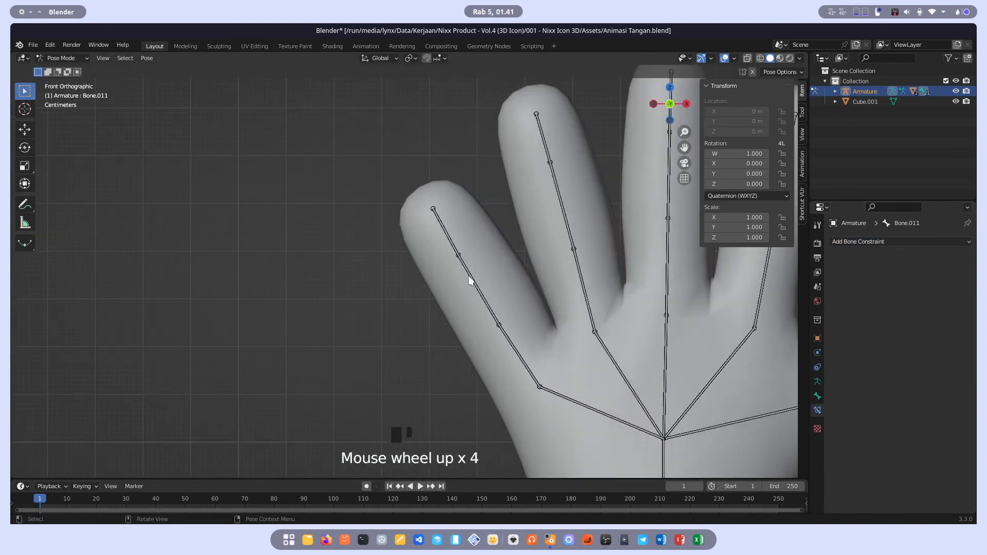
click(479, 292)
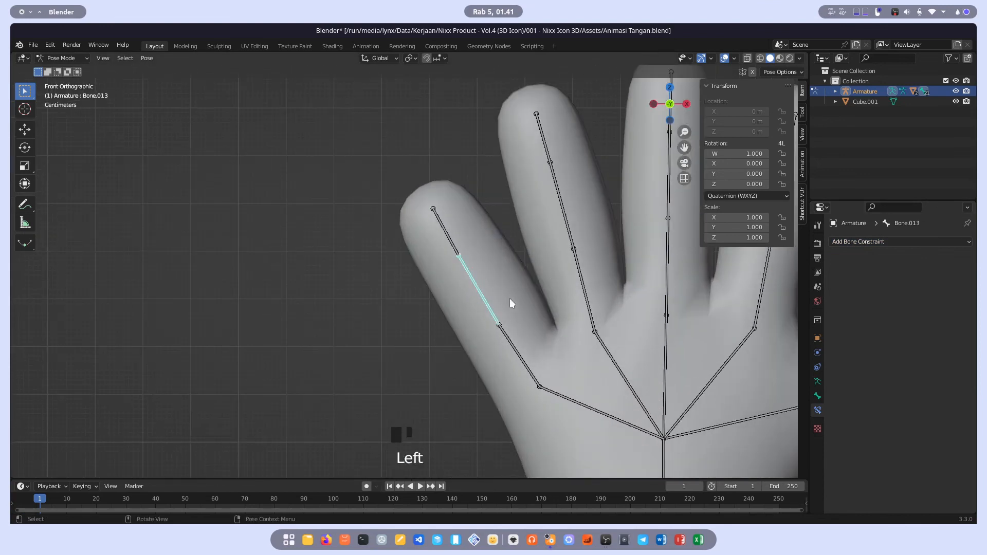
shift+click(448, 236)
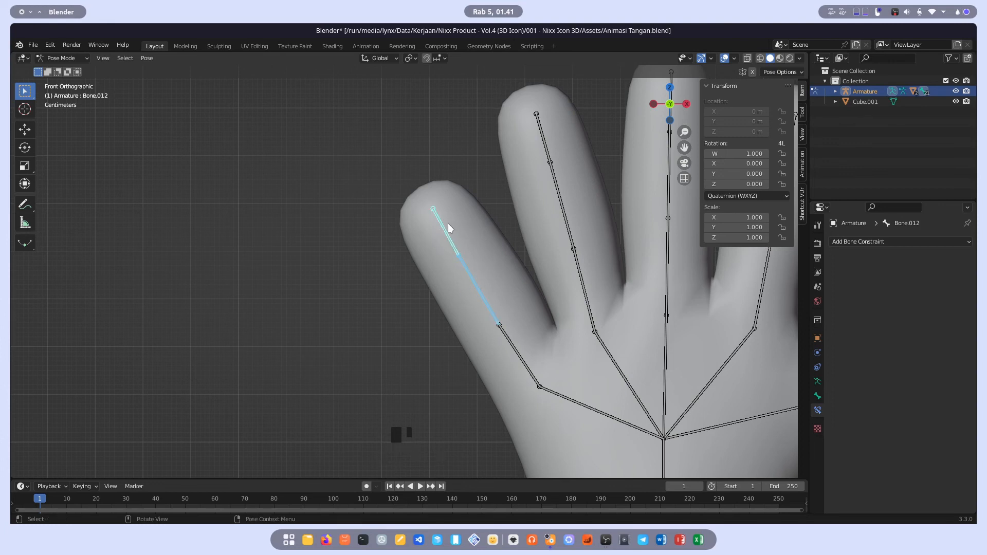
key(shift+ctrl+c)
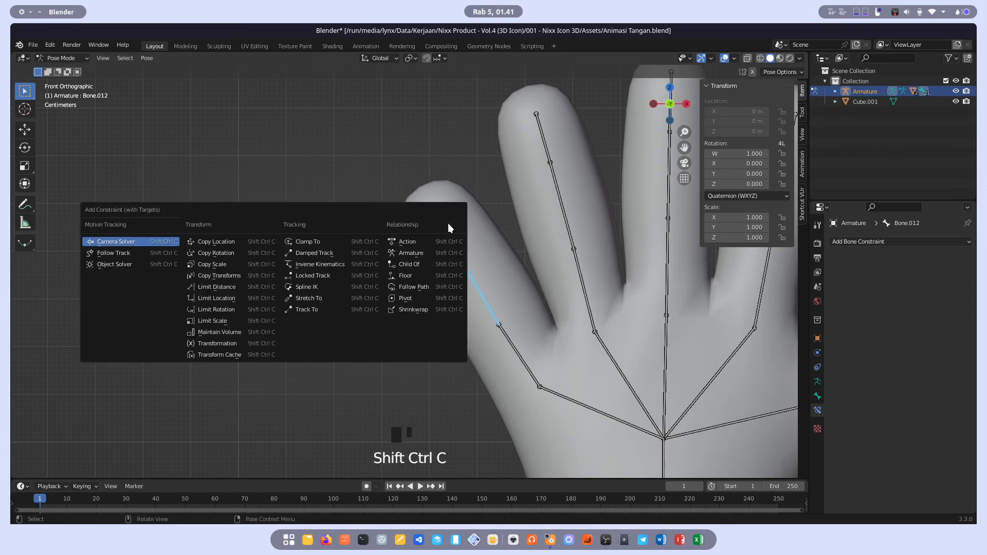
click(226, 256)
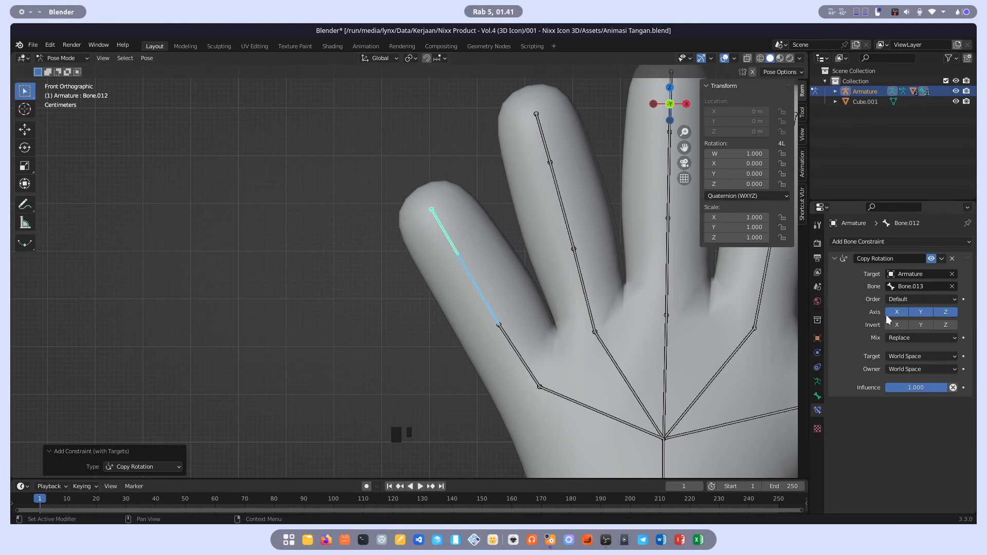
Restrict the little finger tip bone's Copy Rotation constraint to the X axis
click(924, 313)
click(939, 311)
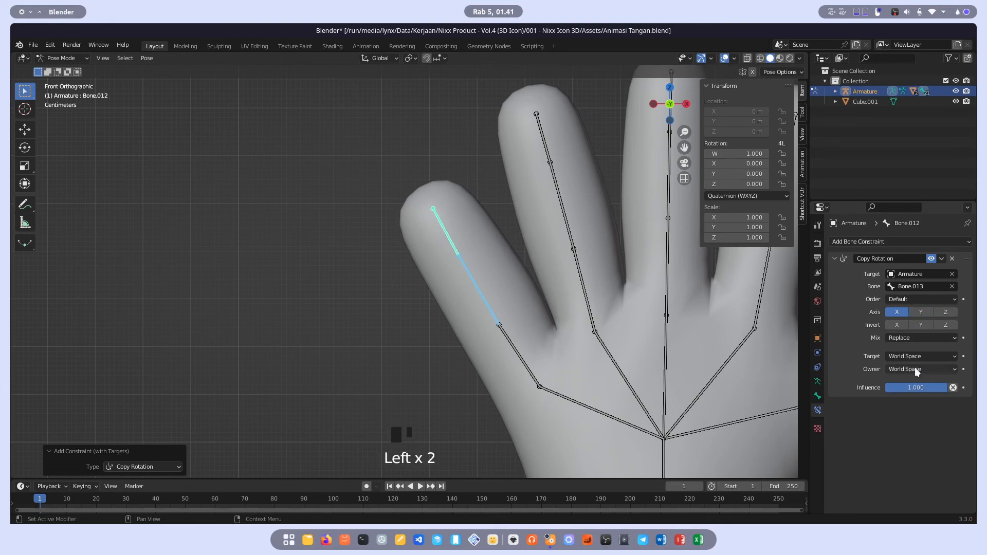
Try setting only the constraint's target space to Local Space, inspect the little finger from an angled view, and undo the change
click(921, 355)
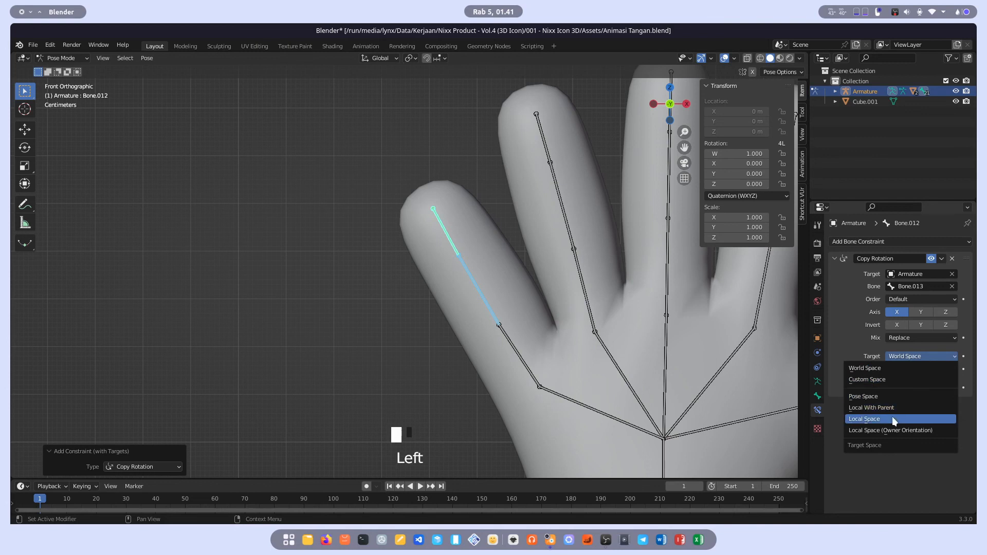
click(893, 420)
click(908, 370)
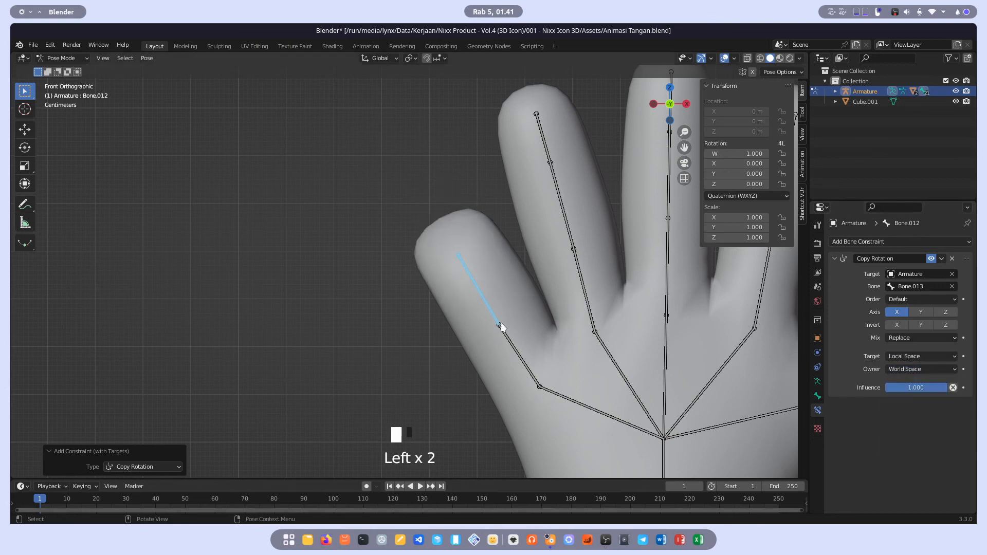
scroll(525, 342, down, 2)
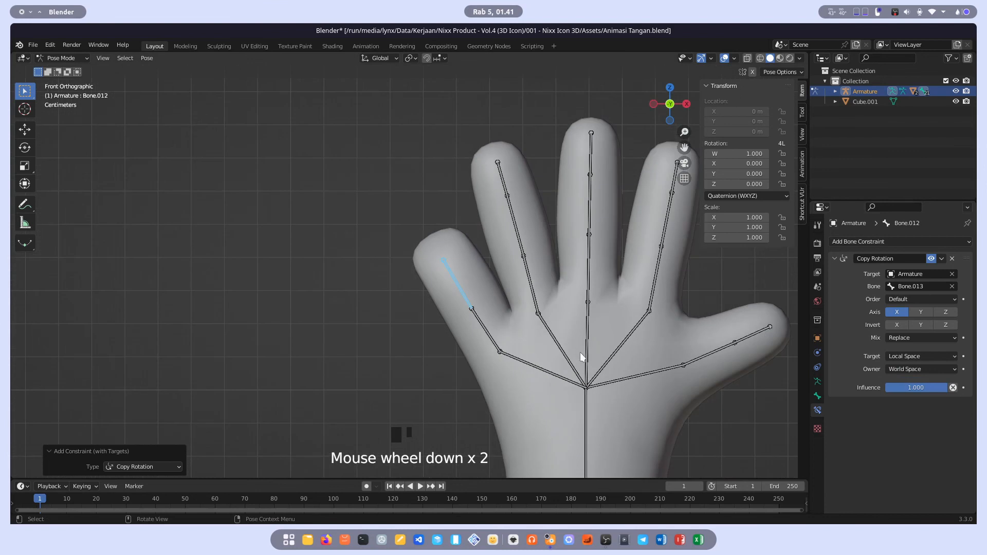
click(484, 325)
middle_drag(514, 326, 494, 334)
click(430, 308)
scroll(430, 309, down, 3)
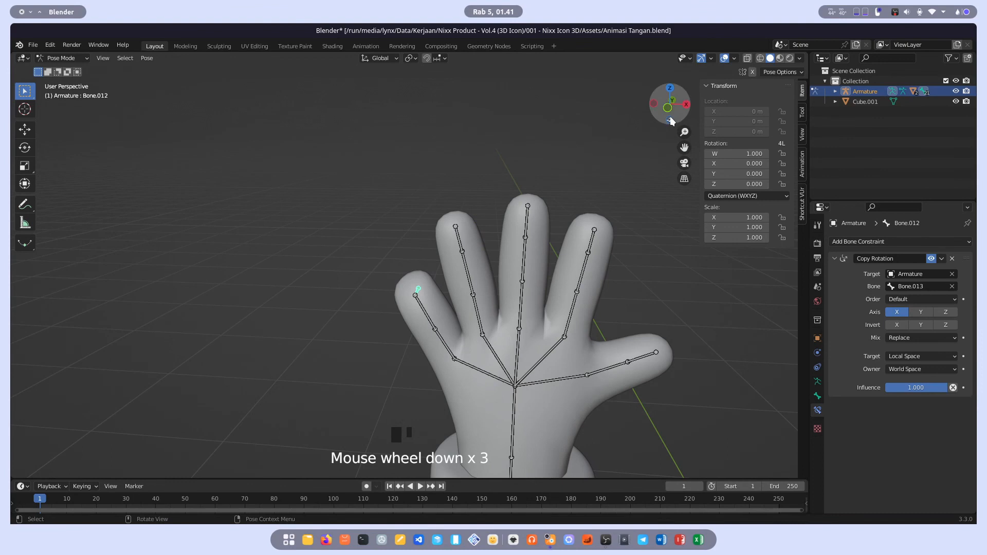
key(ctrl+z)
key(ctrl+z)
key(ctrl+z)
key(ctrl+z)
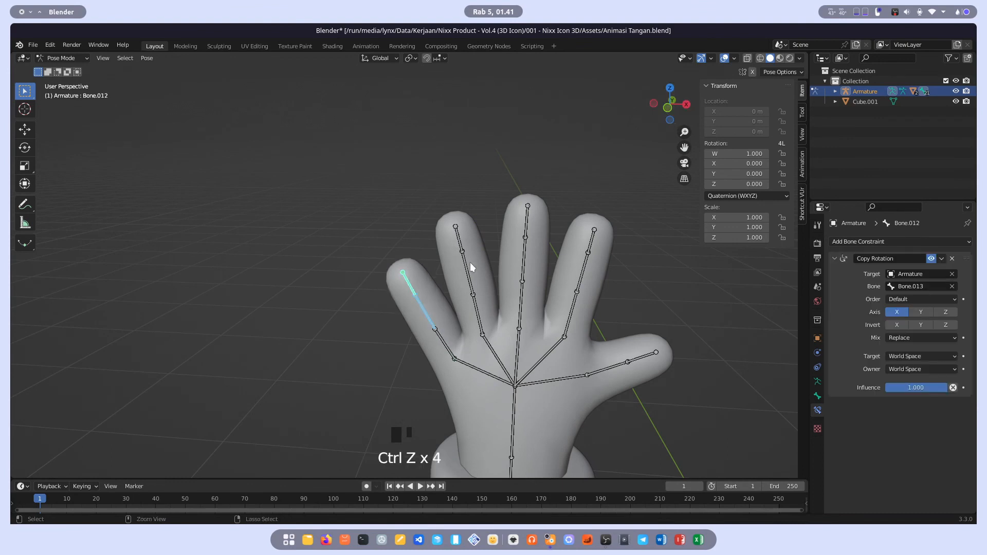
Set both the target and owner spaces of the little finger tip bone's Copy Rotation constraint to Local Space
click(411, 280)
scroll(428, 302, up, 1)
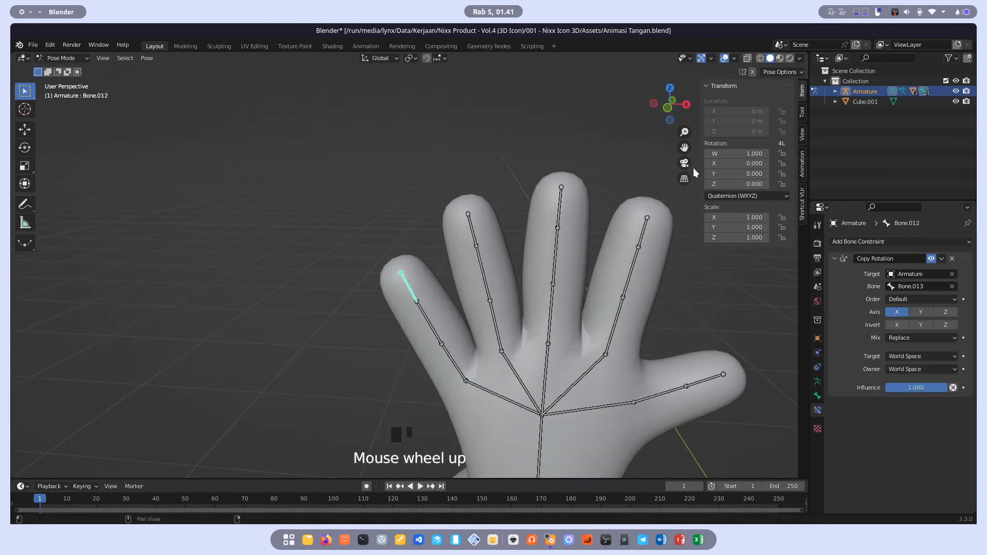
click(668, 106)
scroll(480, 276, up, 2)
shift+middle_drag(480, 277, 457, 276)
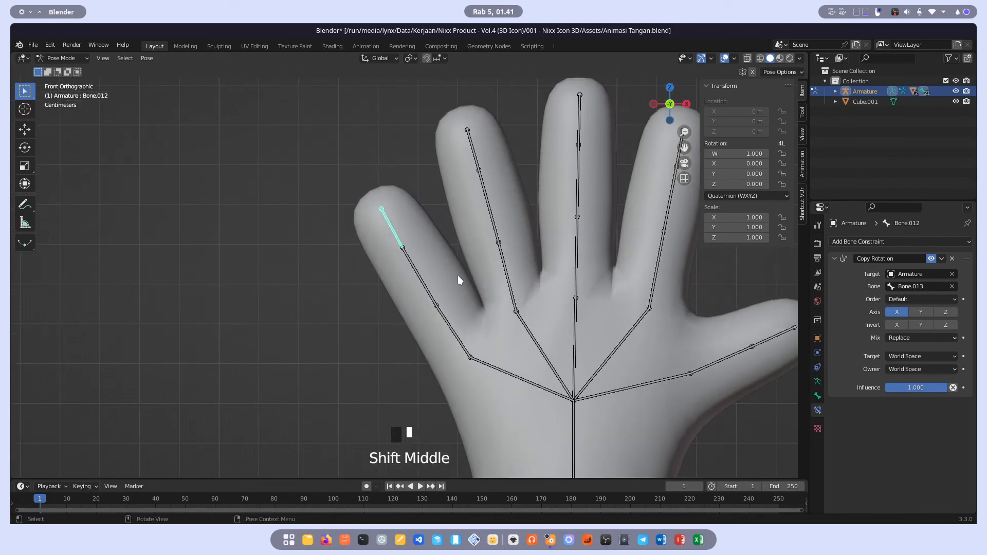
click(922, 355)
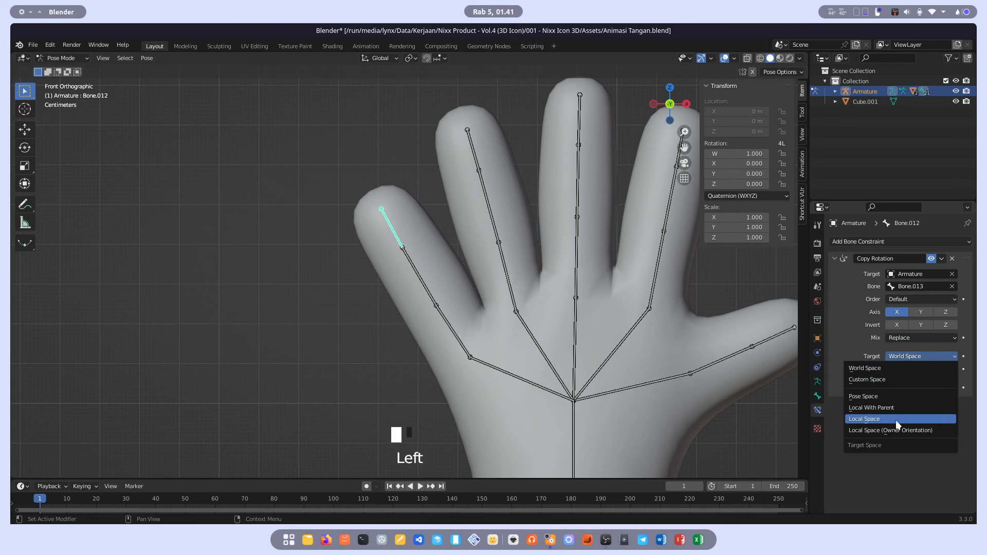
click(896, 421)
click(912, 370)
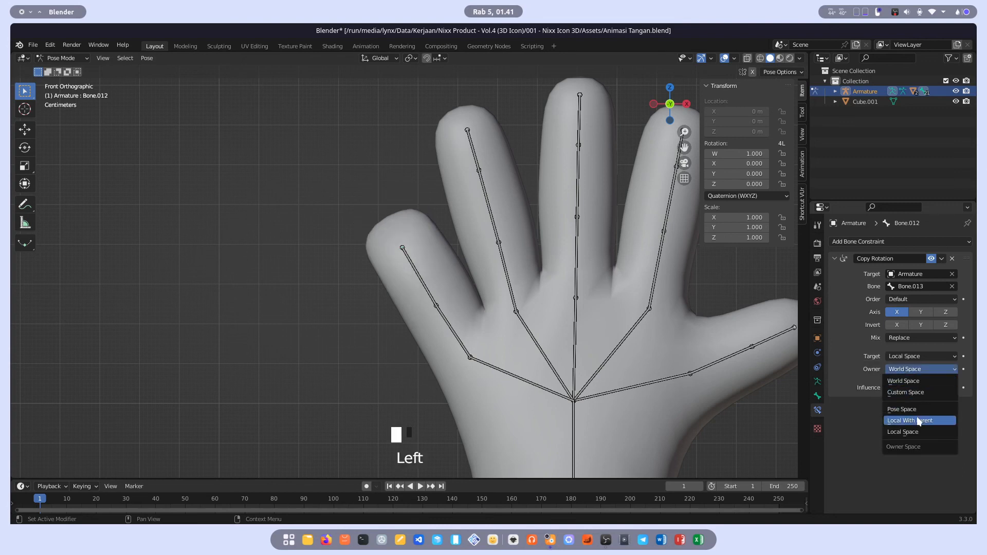
click(918, 433)
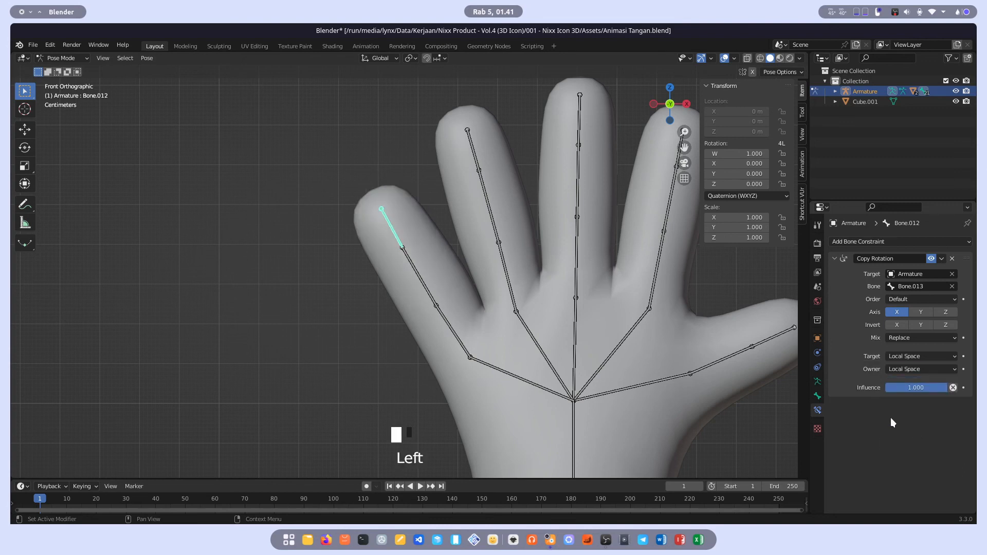
Try rotating the little finger bone below the tip about 68° around its local X axis, check the bend, and undo it
click(406, 242)
scroll(407, 240, up, 4)
scroll(455, 245, down, 4)
middle_drag(476, 256, 448, 266)
click(276, 318)
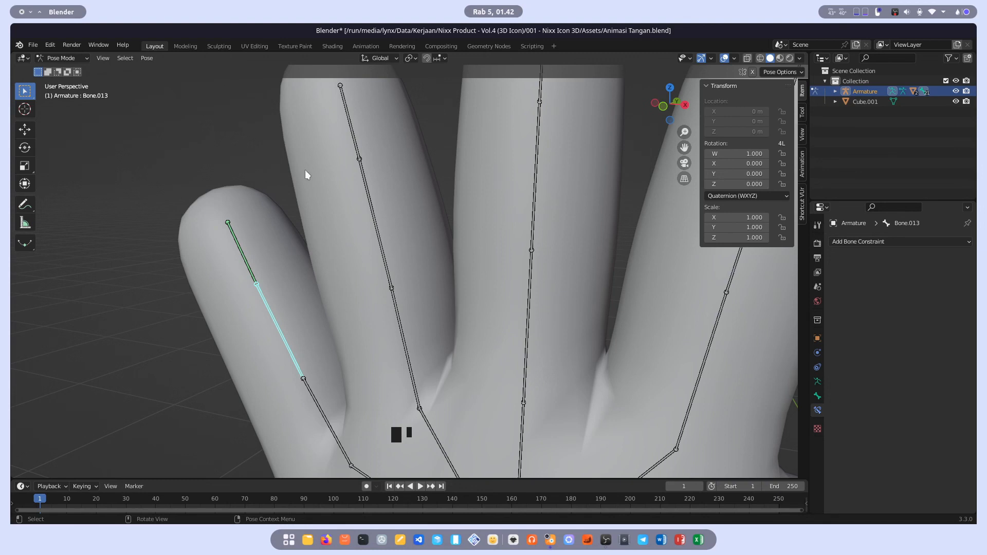
scroll(548, 131, down, 4)
middle_drag(510, 180, 610, 176)
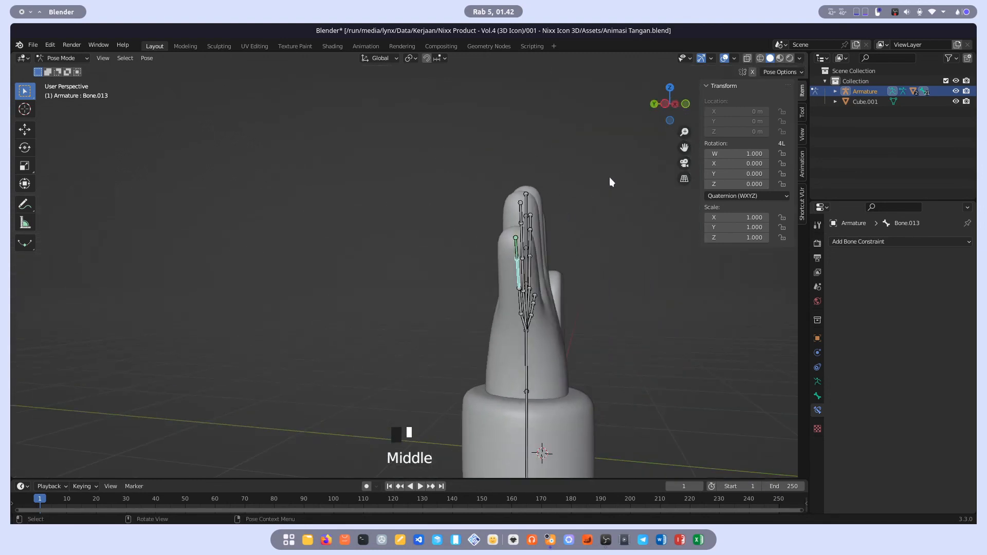
click(667, 104)
shift+middle_drag(563, 251, 486, 235)
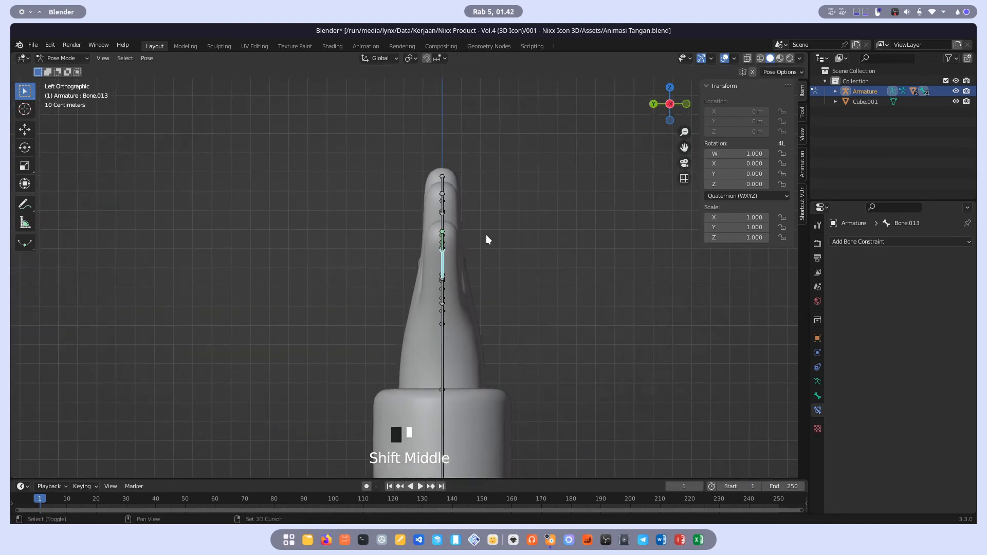
scroll(483, 239, up, 4)
key(r)
key(x)
key(x)
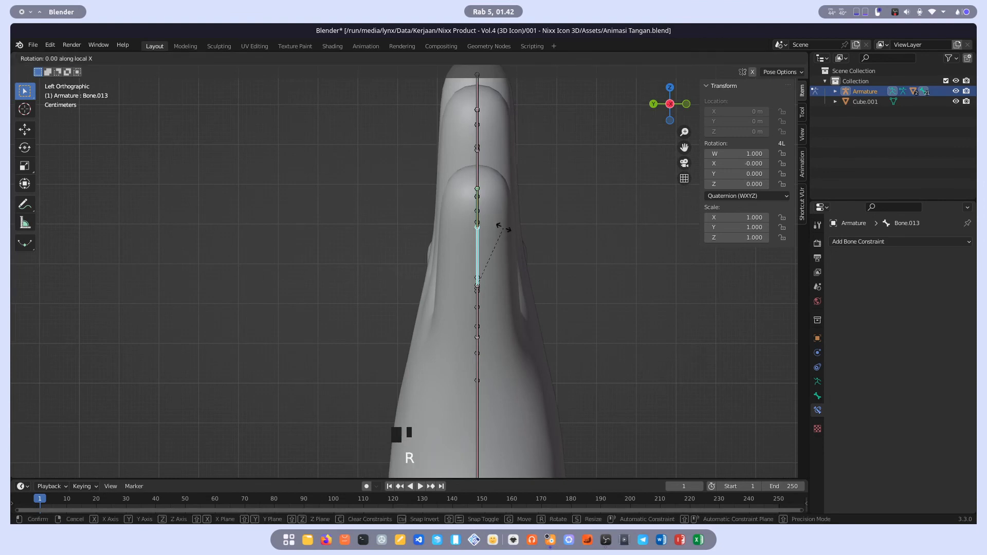
click(535, 282)
middle_drag(535, 283, 367, 277)
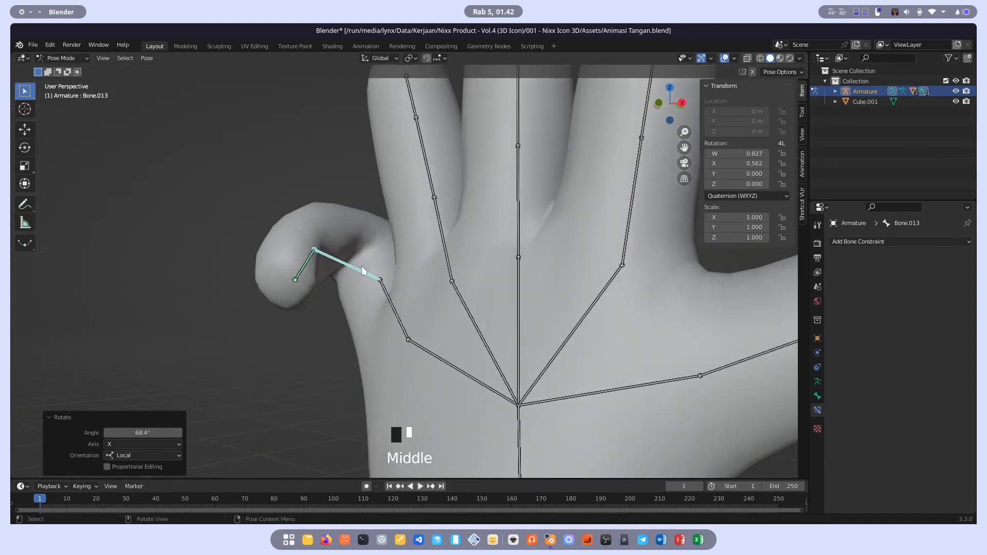
key(ctrl+z)
Try rotating the ring finger bone below the tip around its local X axis for comparison with the constrained little finger
click(348, 200)
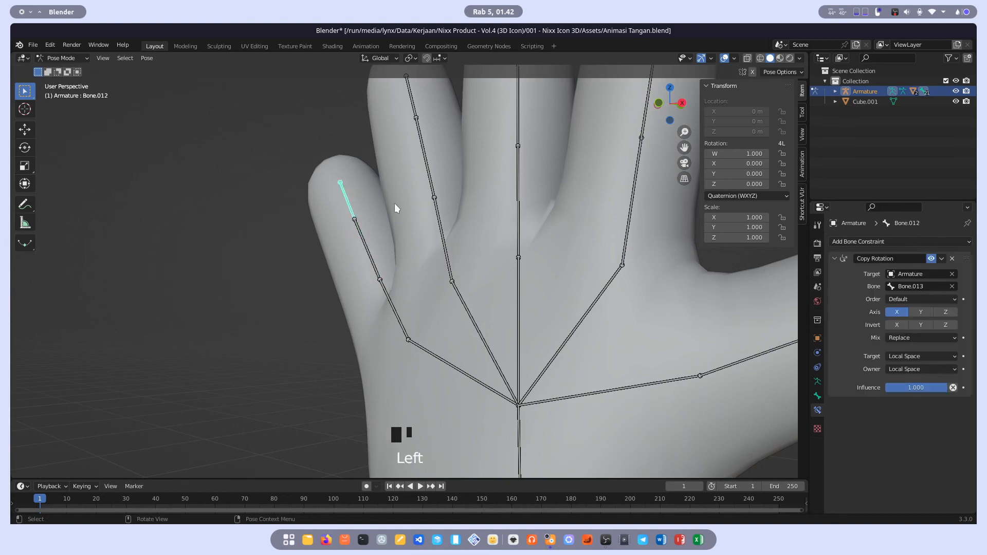
scroll(423, 208, down, 2)
click(424, 199)
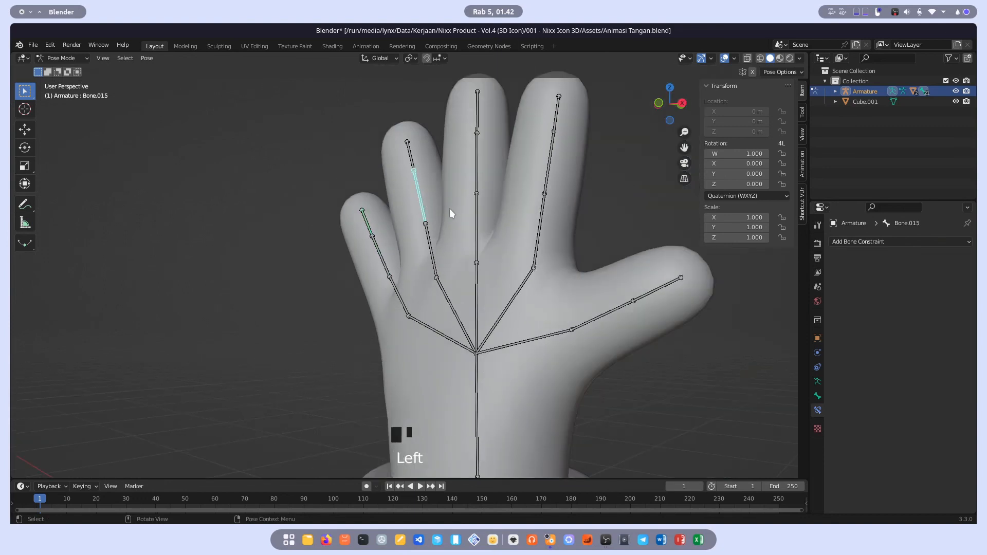
middle_drag(450, 211, 404, 211)
shift+middle_drag(394, 174, 467, 200)
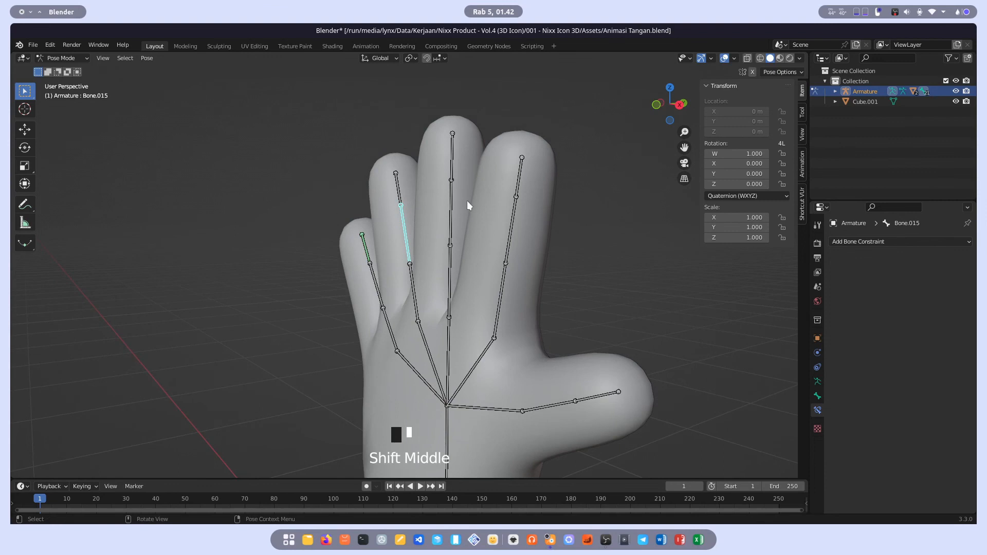
key(r)
key(x)
key(x)
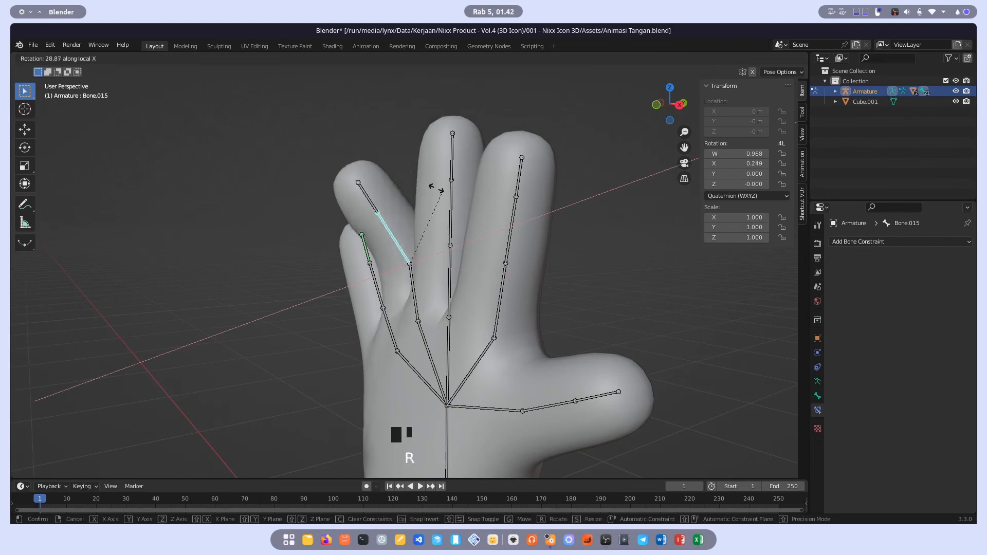
click(366, 216)
Try rotating the ring finger's tip bone around its local X axis, and undo the ring finger rotations
click(342, 258)
key(r)
key(x)
key(x)
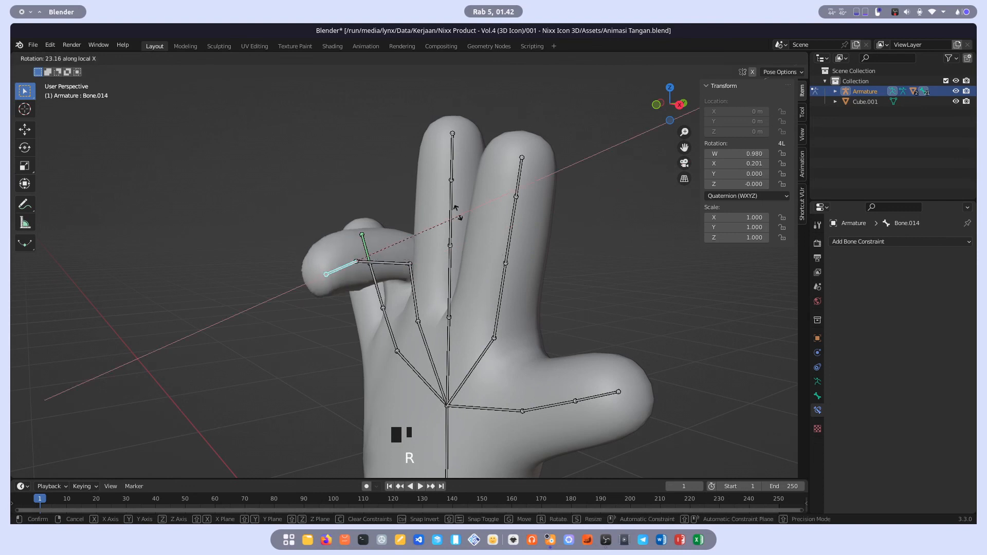
right_click(368, 195)
key(ctrl+z)
key(ctrl+z)
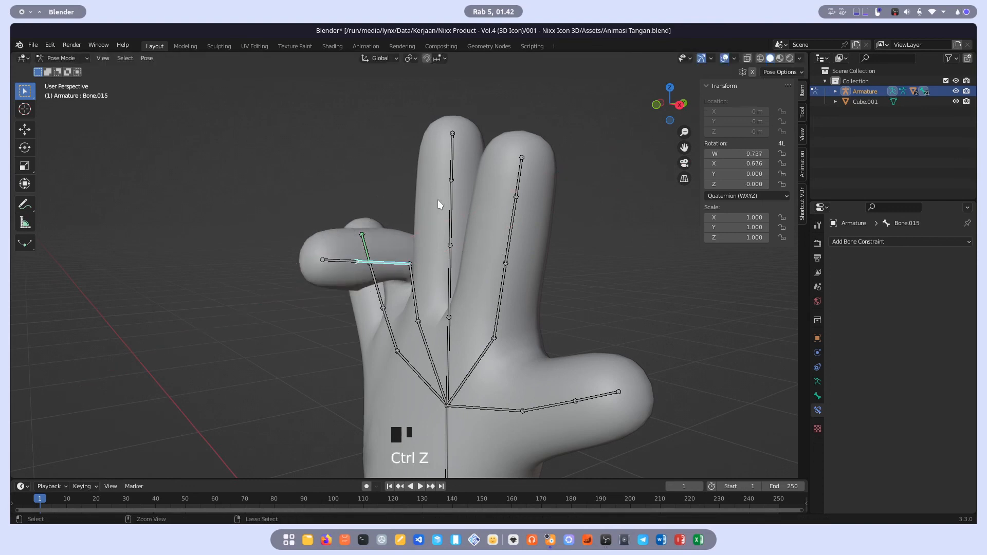
key(Tab)
middle_drag(429, 210, 489, 213)
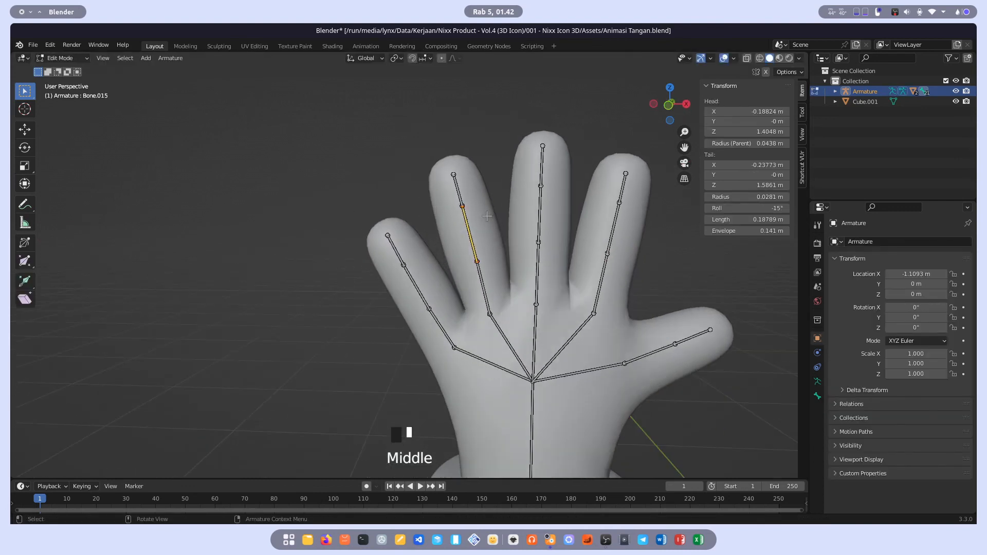
key(Tab)
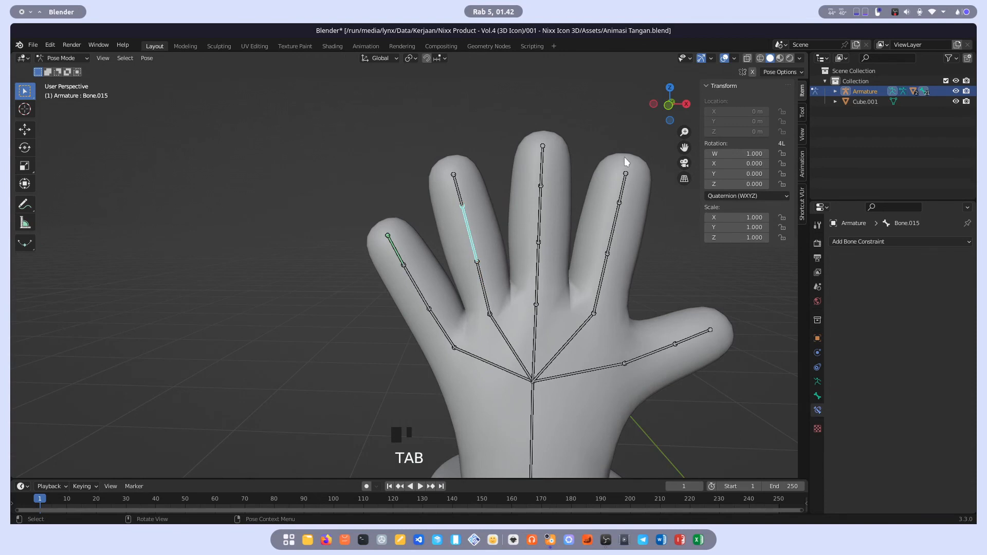
Add a Copy Rotation constraint to the little finger bone below the tip, targeting the next bone toward the palm
click(668, 105)
scroll(415, 282, up, 4)
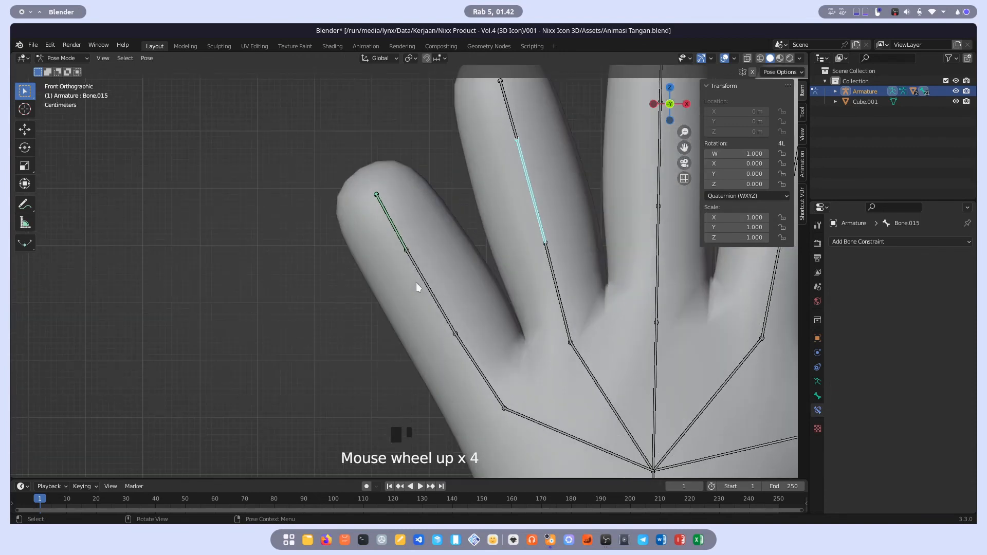
scroll(416, 283, down, 1)
shift+middle_drag(442, 275, 357, 290)
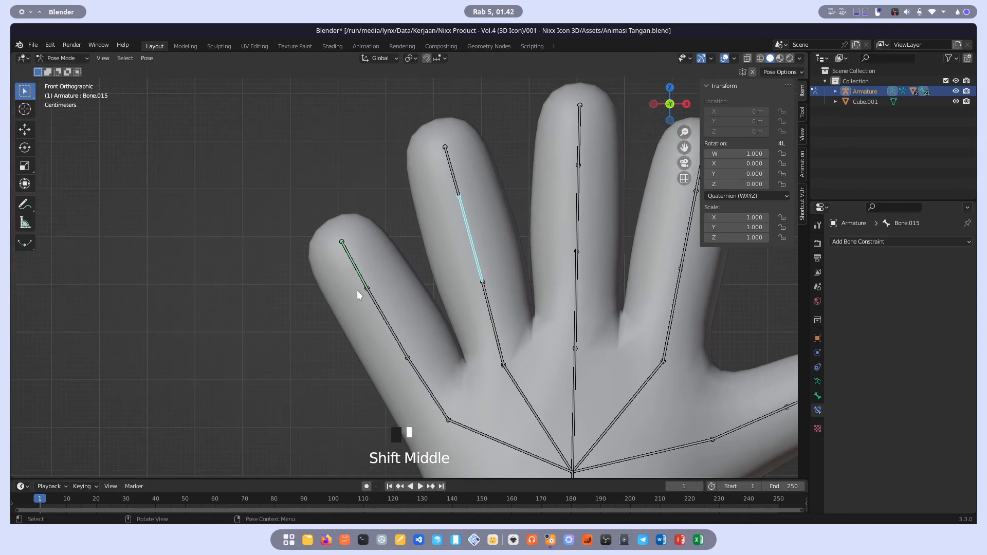
shift+middle_drag(403, 356, 397, 331)
click(428, 348)
shift+click(401, 310)
key(shift+ctrl+c)
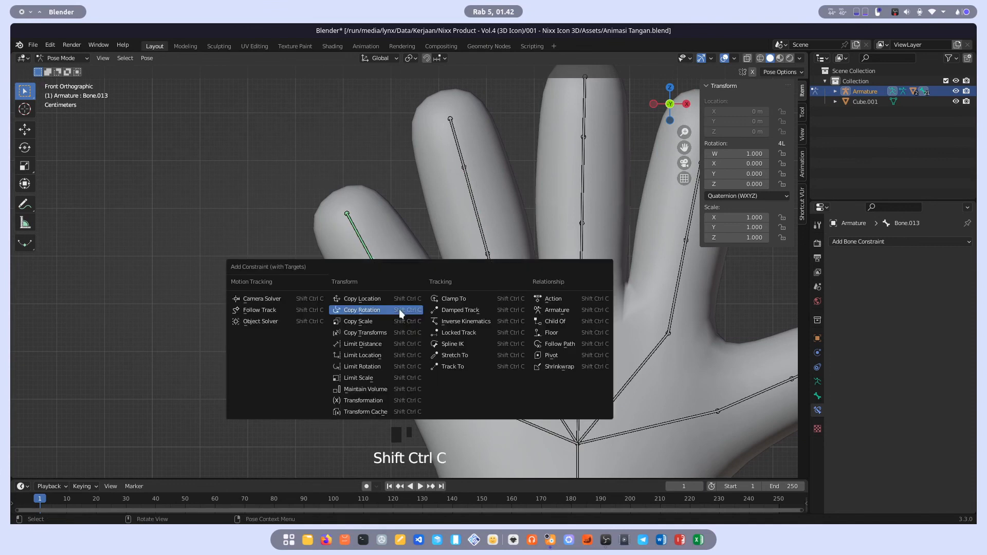
click(399, 309)
Limit this constraint to the X axis and set its target and owner spaces to Local Space
click(921, 312)
click(944, 312)
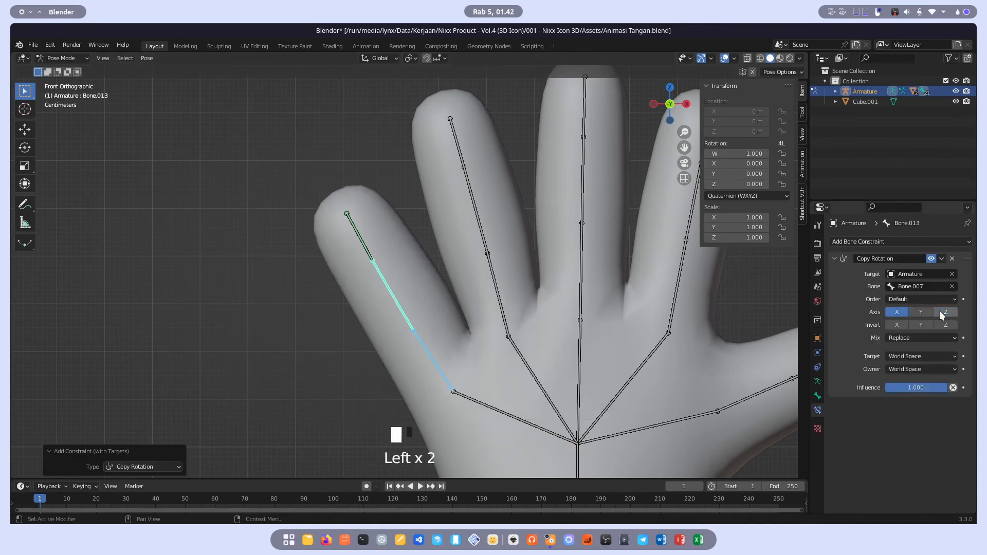
drag(912, 355, 901, 431)
click(928, 370)
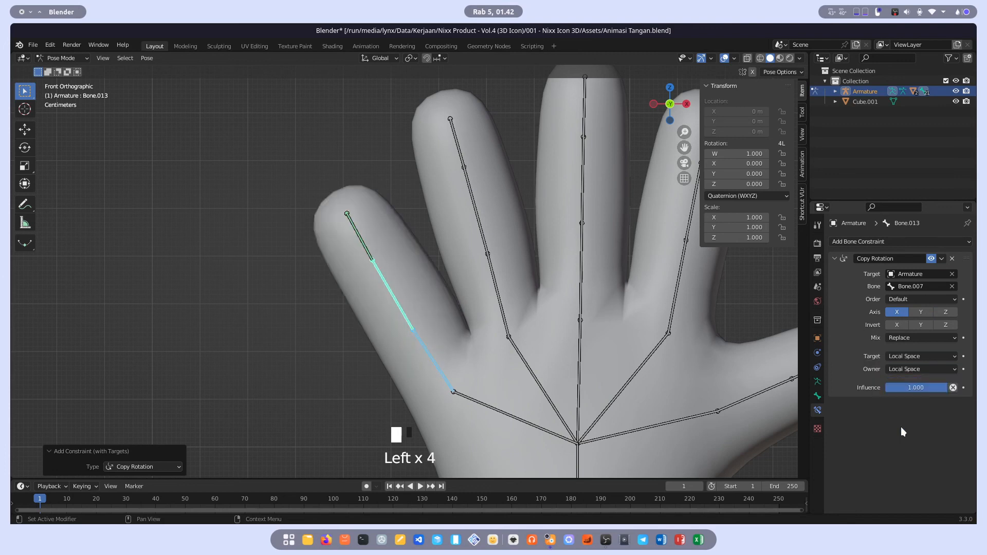
Add Local Space Copy Rotation constraints to the ring finger's tip bone and the bone below it, each targeting the next bone down
click(482, 224)
key(shift+ctrl+c)
click(460, 149)
drag(916, 357, 884, 420)
drag(918, 369, 894, 432)
shift+click(482, 229)
key(shift+ctrl+c)
click(483, 228)
Add Local Space Copy Rotation constraints to the middle finger's top two bones, each targeting the next bone toward the palm
shift+middle_drag(607, 247, 558, 277)
key(shift+ctrl+c)
drag(918, 356, 895, 420)
click(532, 301)
shift+click(535, 216)
key(shift+ctrl+c)
click(534, 216)
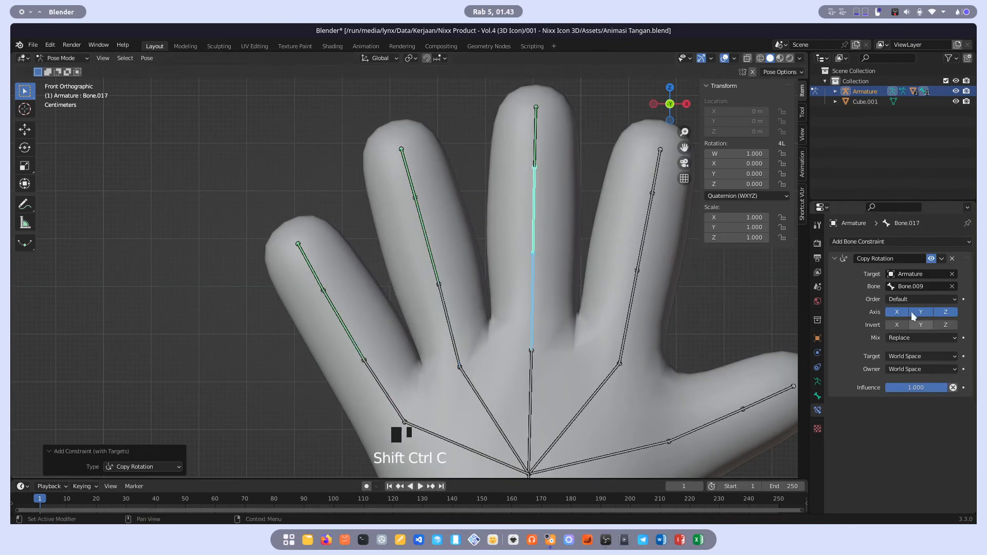
drag(918, 357, 900, 420)
drag(918, 370, 906, 433)
Constrain the index finger's upper bones with Copy Rotation in Local Space, each following the next bone toward the palm
shift+middle_drag(638, 257, 588, 263)
click(595, 238)
click(578, 323)
shift+click(595, 238)
key(shift+ctrl+c)
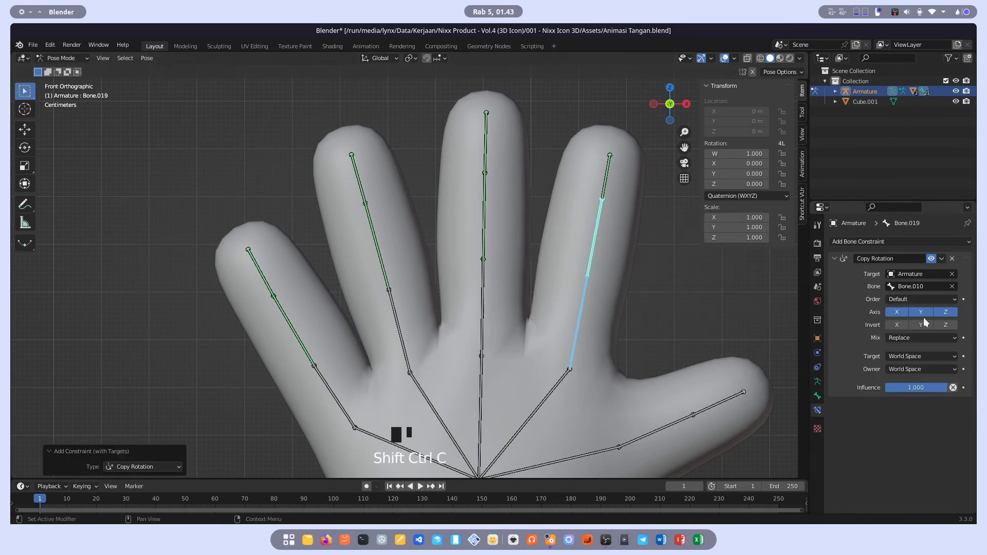
click(918, 369)
click(910, 433)
Add a Copy Rotation constraint to the thumb's tip bone targeting the bone below it, with target and owner in Local Space
shift+middle_drag(669, 349, 626, 316)
key(shift+ctrl+c)
click(909, 419)
click(684, 302)
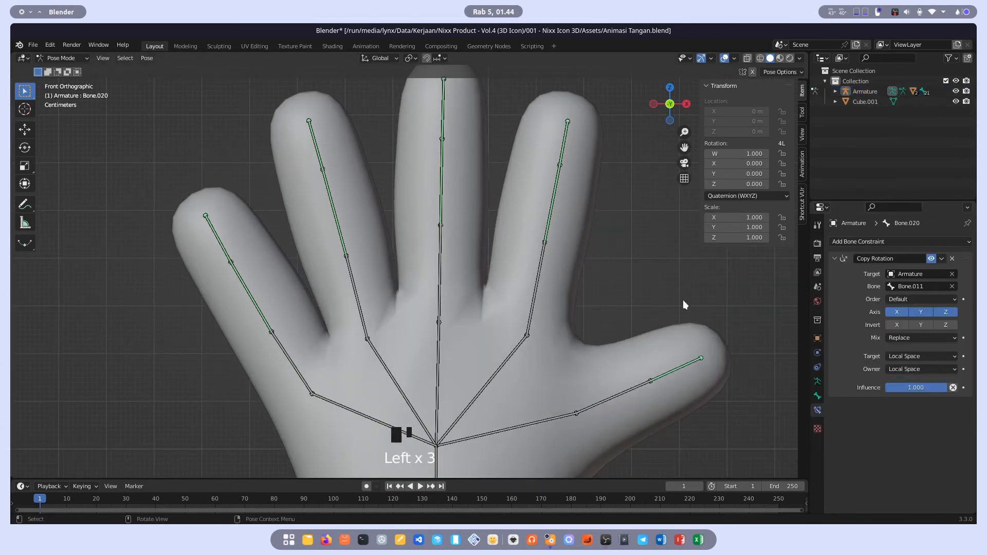
Try rotating the little finger's bone just above its base joint about the X, Y and Z axes
scroll(683, 301, down, 3)
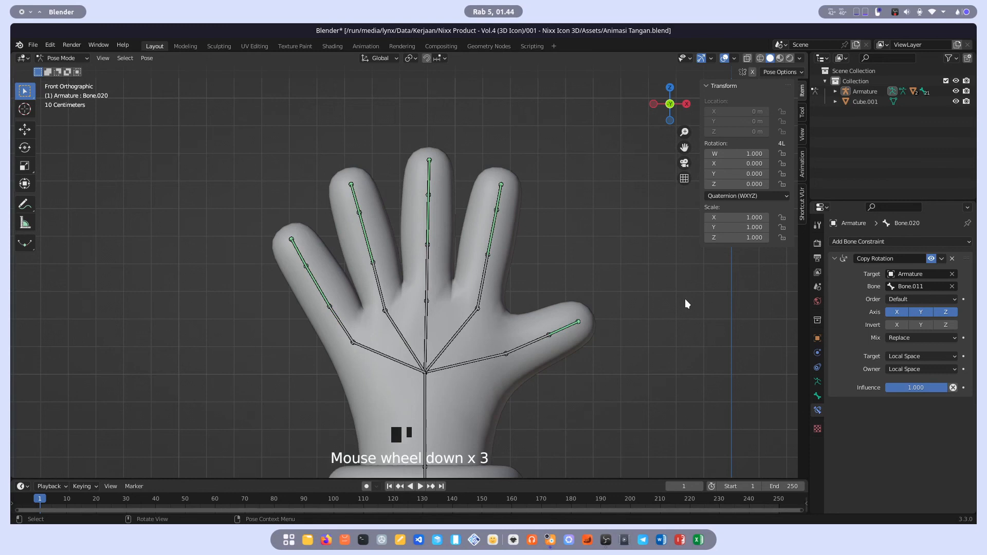
scroll(273, 280, up, 1)
shift+middle_drag(273, 279, 523, 273)
click(335, 288)
key(r)
key(x)
key(x)
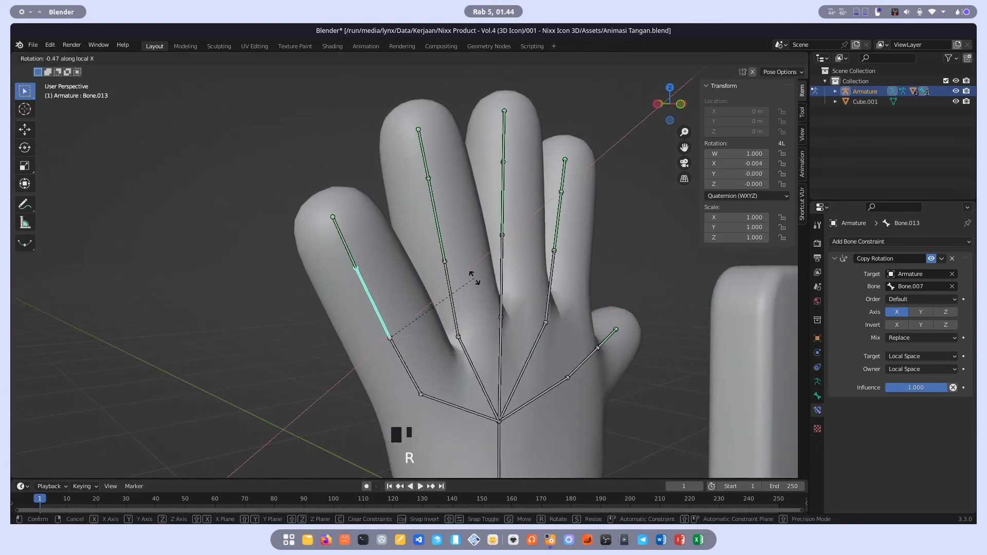
key(y)
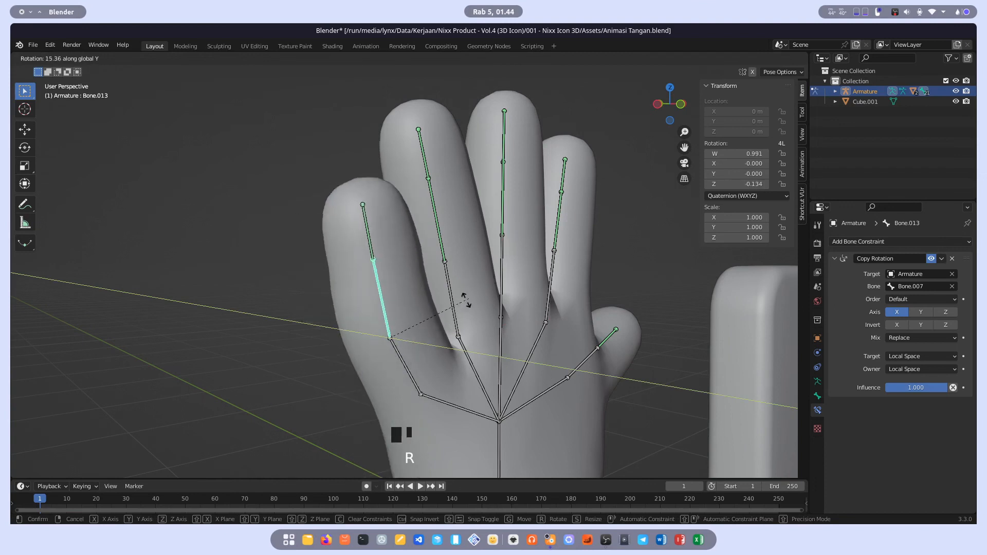
key(z)
right_click(445, 300)
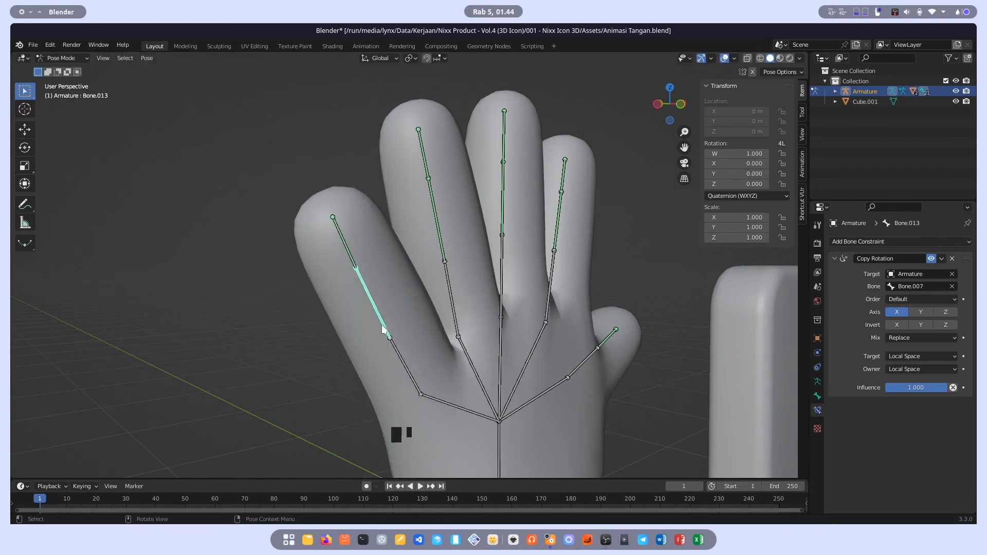
Test the little finger's curl by rotating its lowest finger bone about the local X axis
click(376, 311)
click(402, 364)
click(454, 315)
click(502, 289)
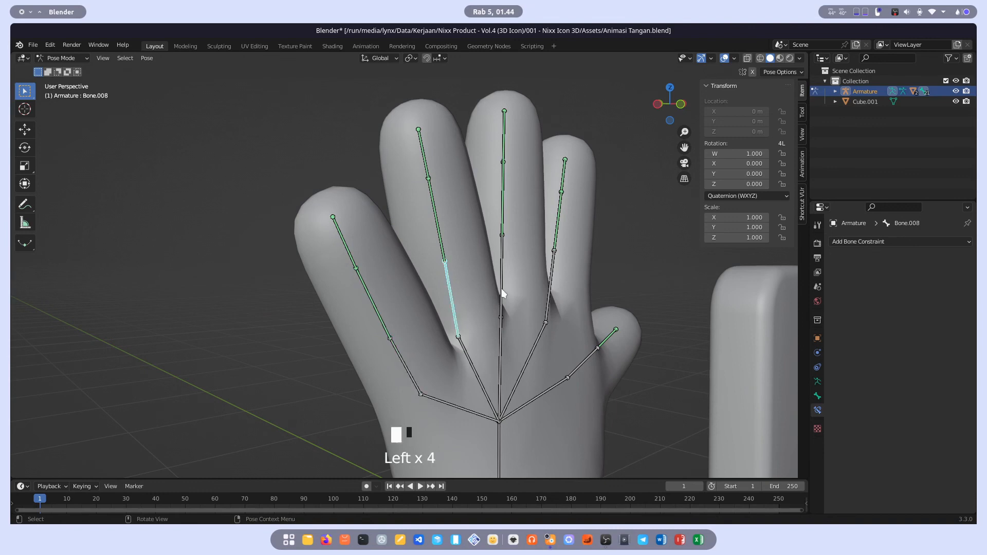
click(554, 297)
click(402, 365)
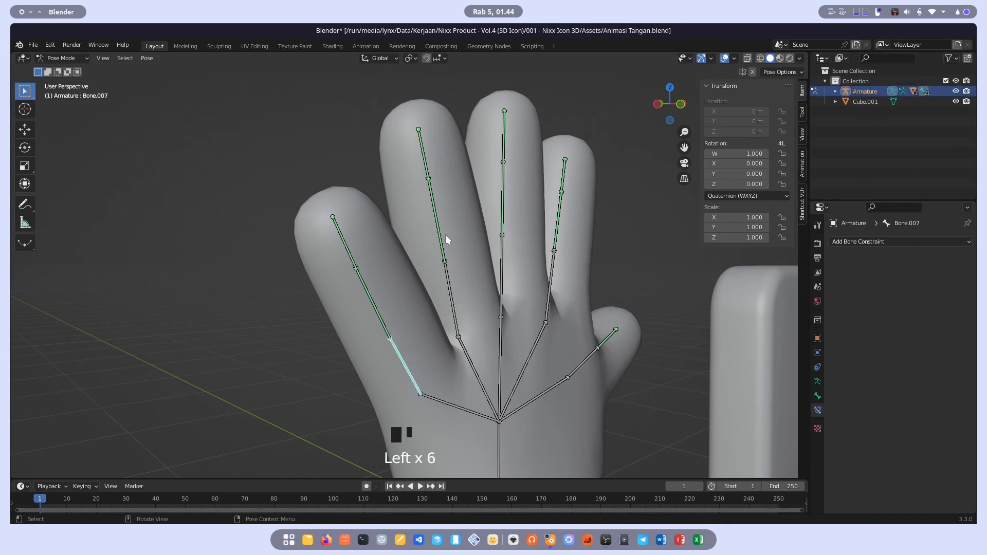
key(r)
key(x)
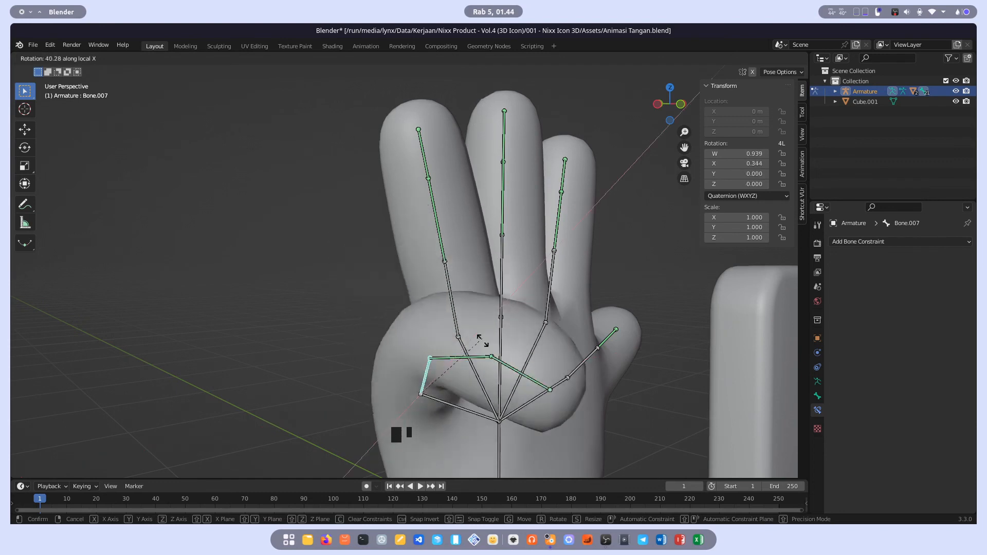
key(Escape)
Test the ring and middle fingers' curl by rotating each one's lowest finger bone about local X
click(456, 280)
key(r)
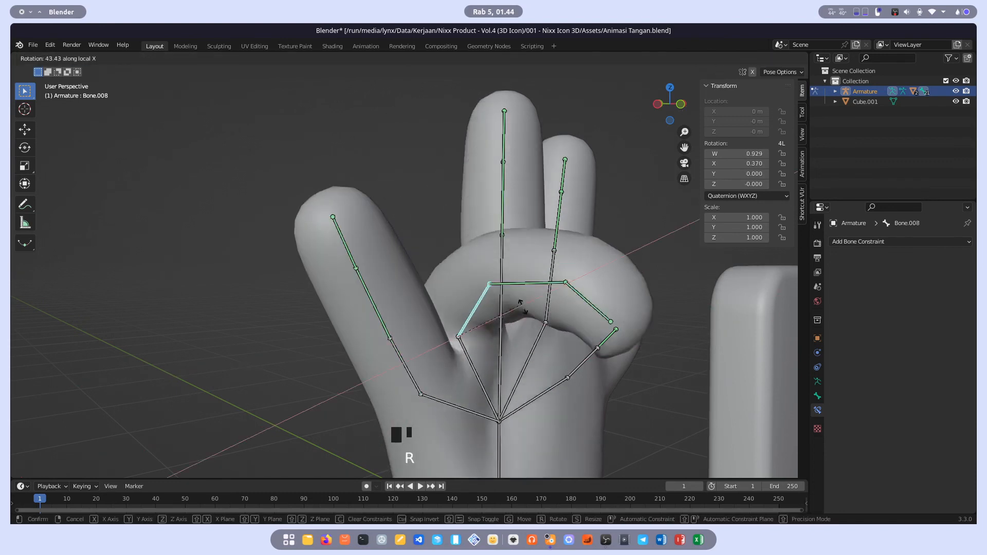
key(Escape)
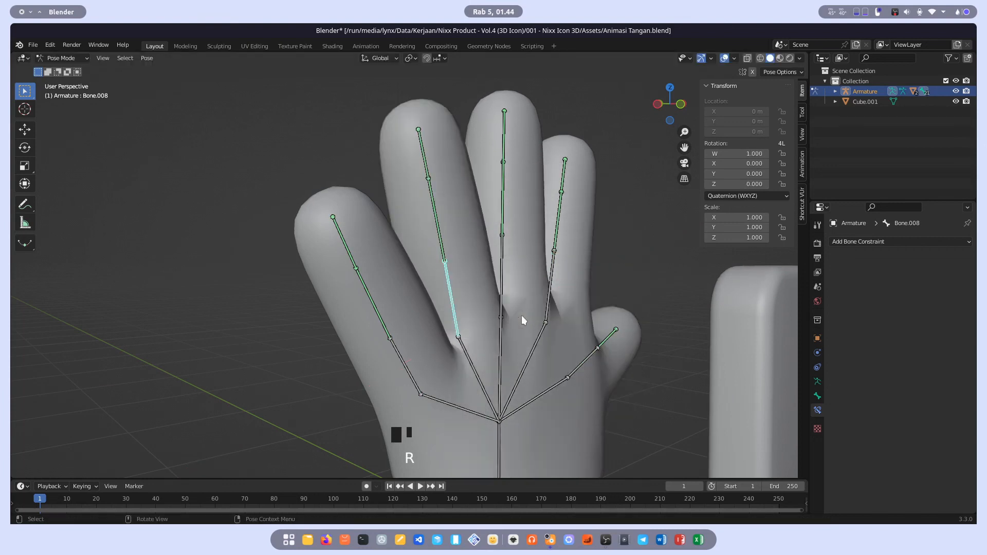
click(504, 285)
key(r)
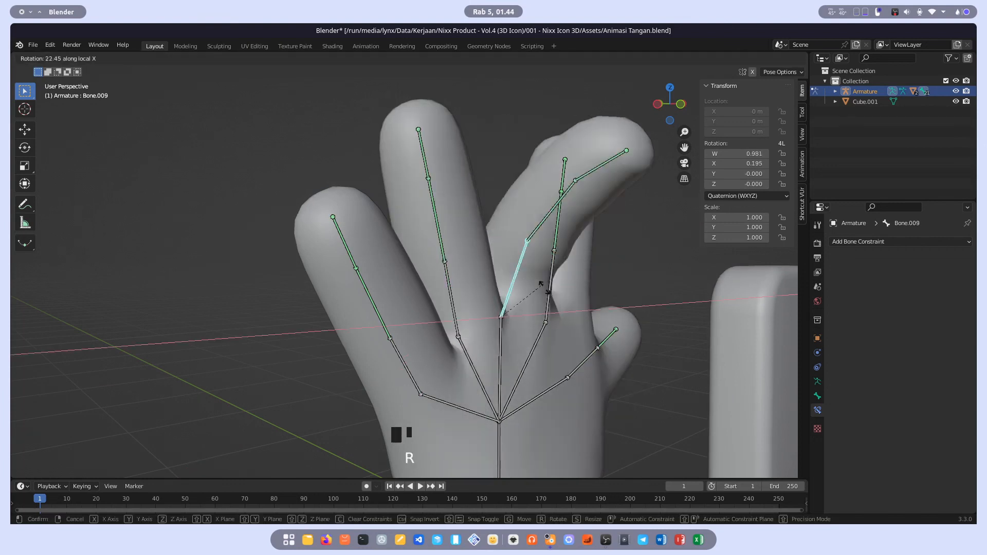
key(Escape)
Return the armature to Object Mode and clear the hand mesh's parent with the Clear Parent option
scroll(565, 283, down, 3)
key(Tab)
key(ctrl+Tab)
middle_drag(565, 284, 456, 299)
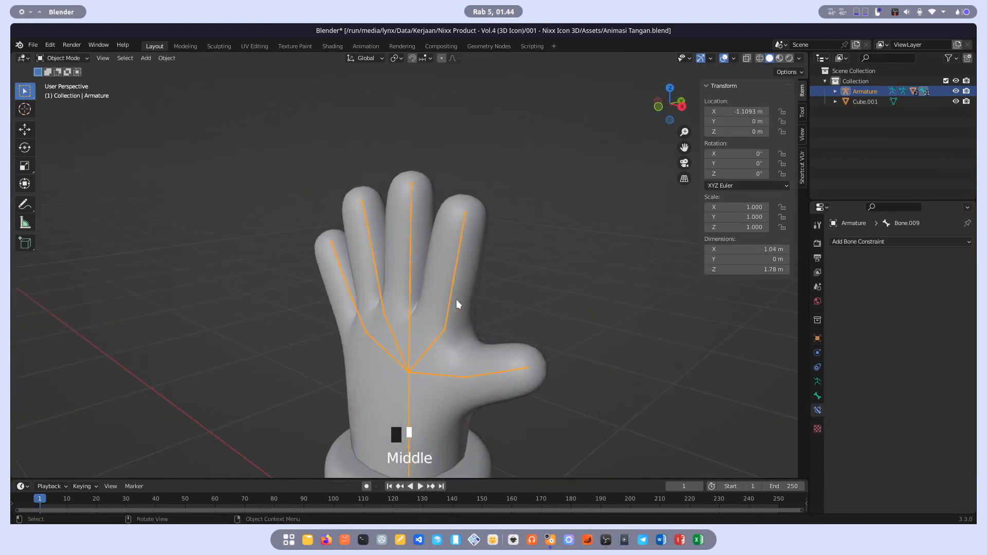
scroll(454, 299, down, 2)
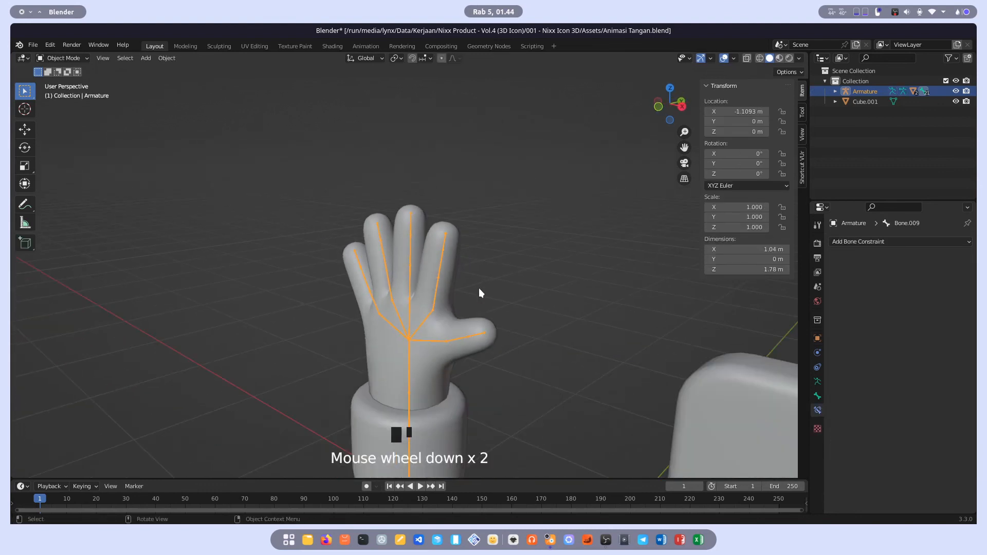
click(465, 319)
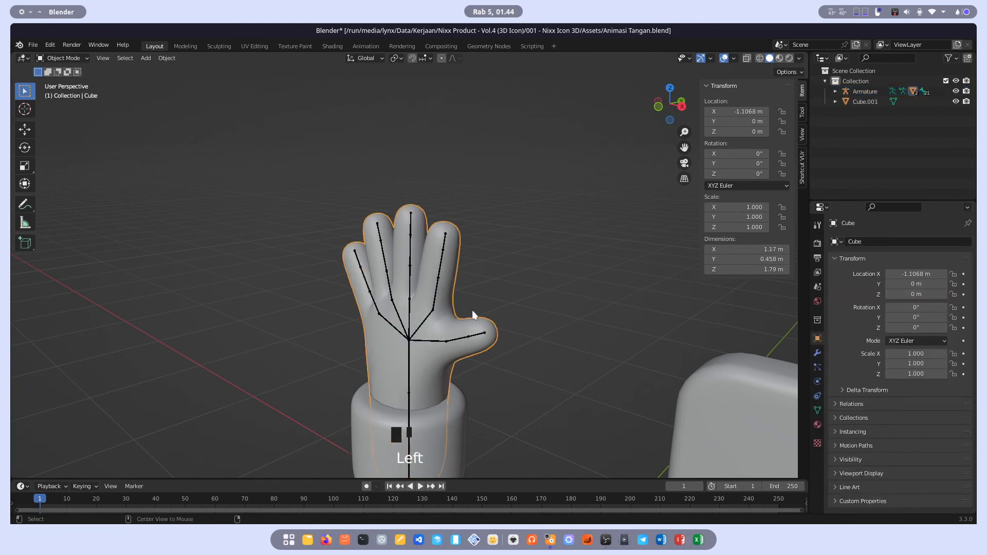
key(alt+p)
click(471, 310)
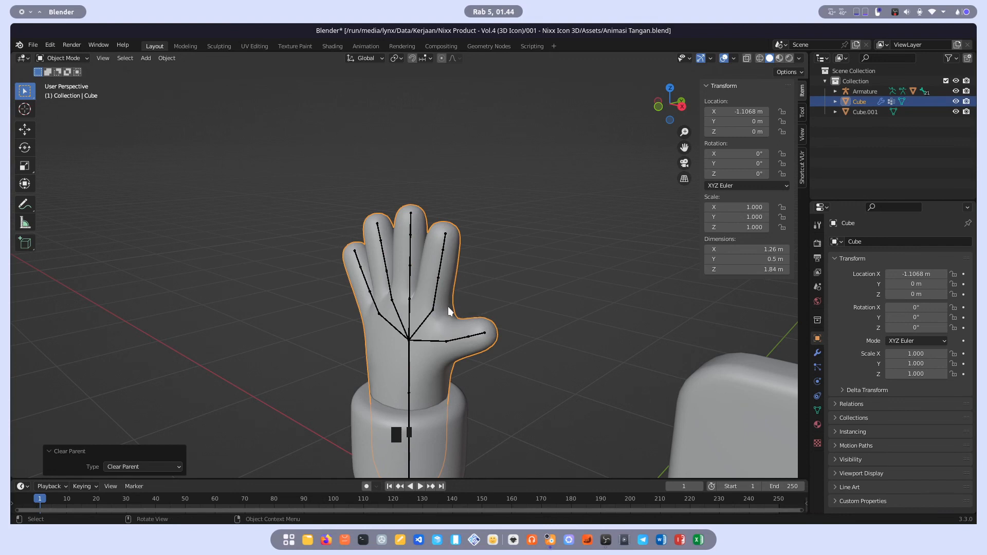
Set the hand's Subdivision viewport level to 1, apply the modifier and check the mesh topology in Edit Mode
click(430, 307)
click(449, 307)
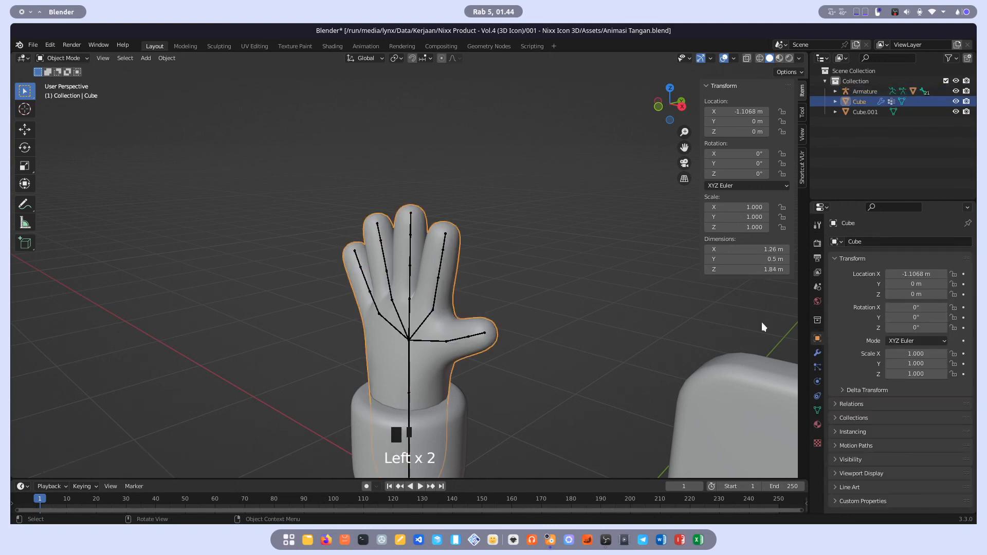
click(818, 353)
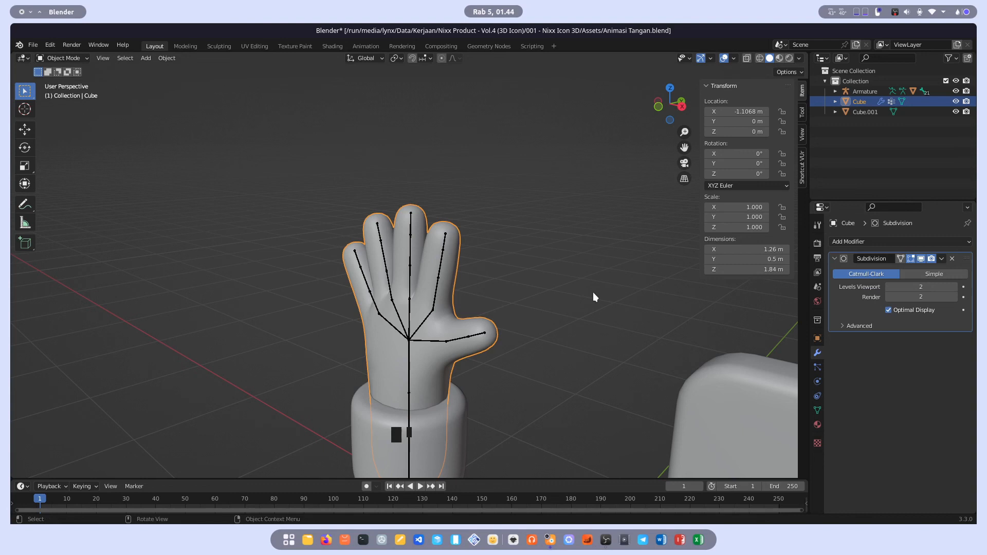
click(889, 288)
scroll(555, 313, up, 2)
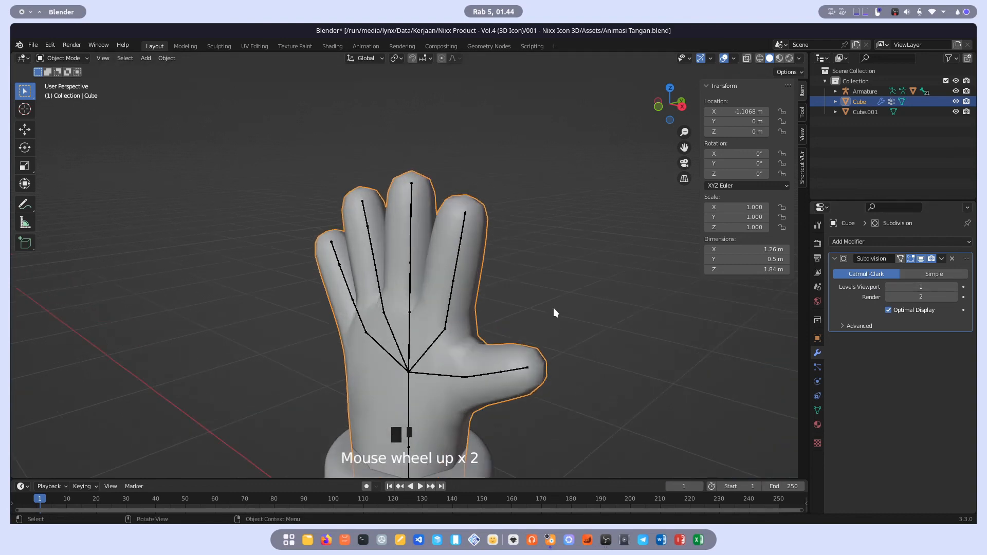
click(942, 258)
click(915, 272)
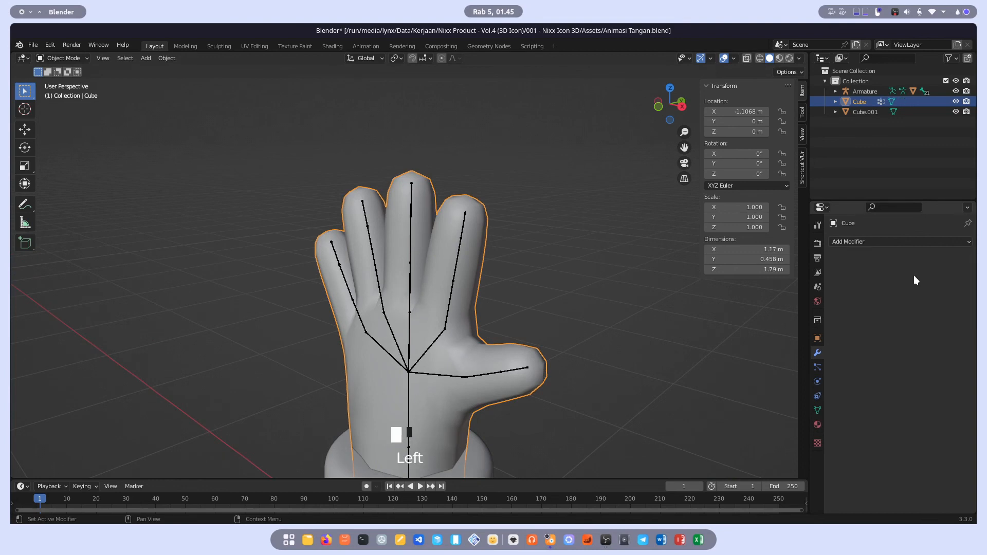
scroll(501, 280, up, 1)
mouse_move(501, 280)
middle_down()
mouse_move(484, 278)
mouse_move(498, 281)
middle_up()
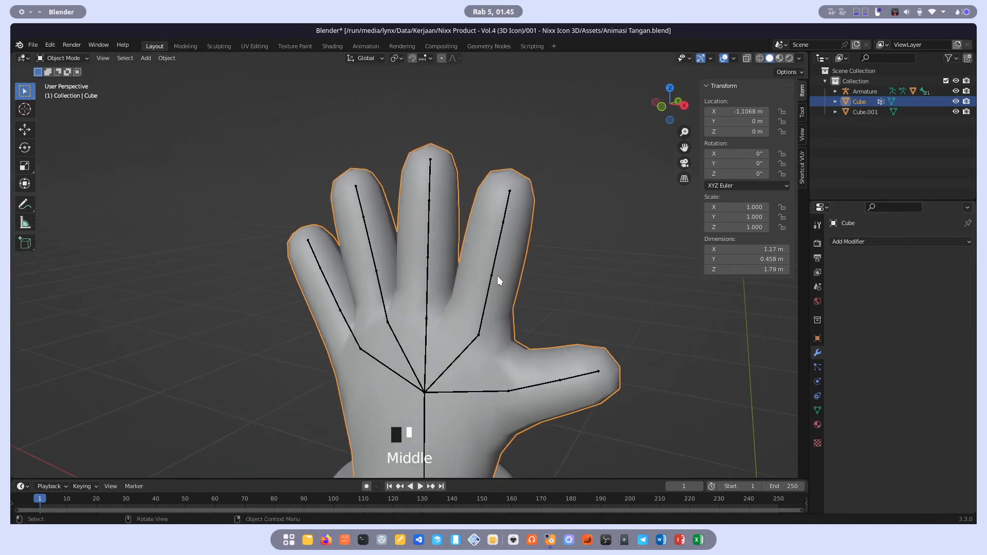
key(Tab)
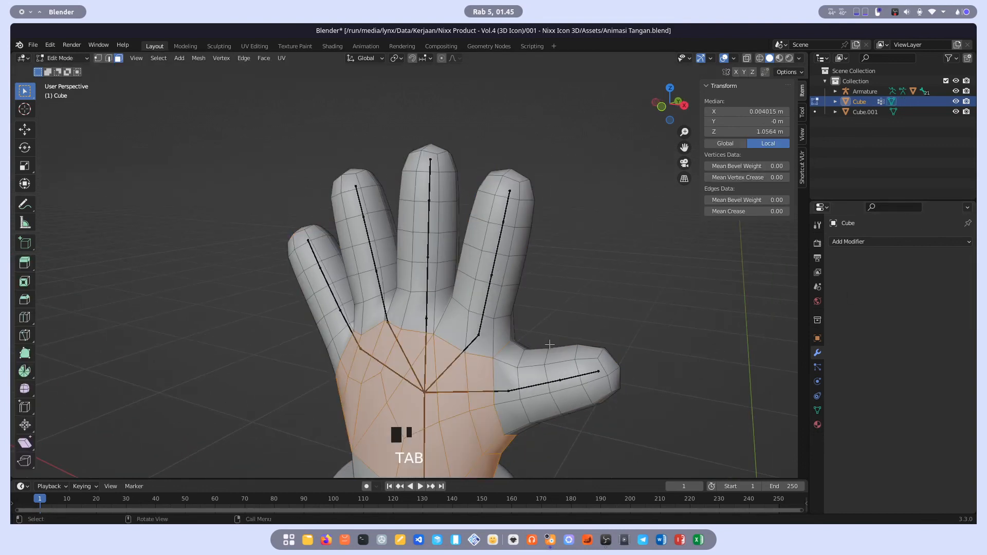
scroll(550, 345, down, 1)
key(Tab)
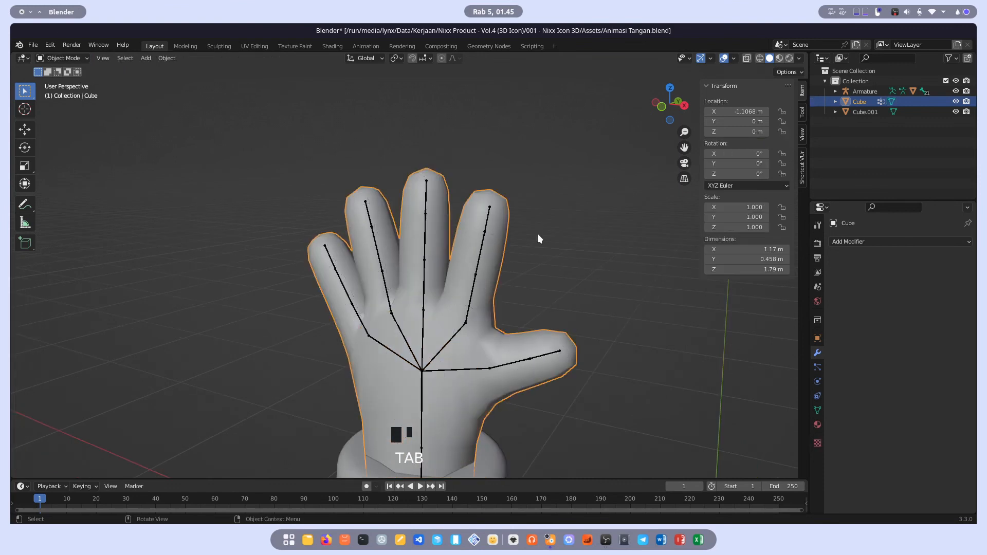
Parent the hand mesh to the armature With Automatic Weights
shift+click(477, 275)
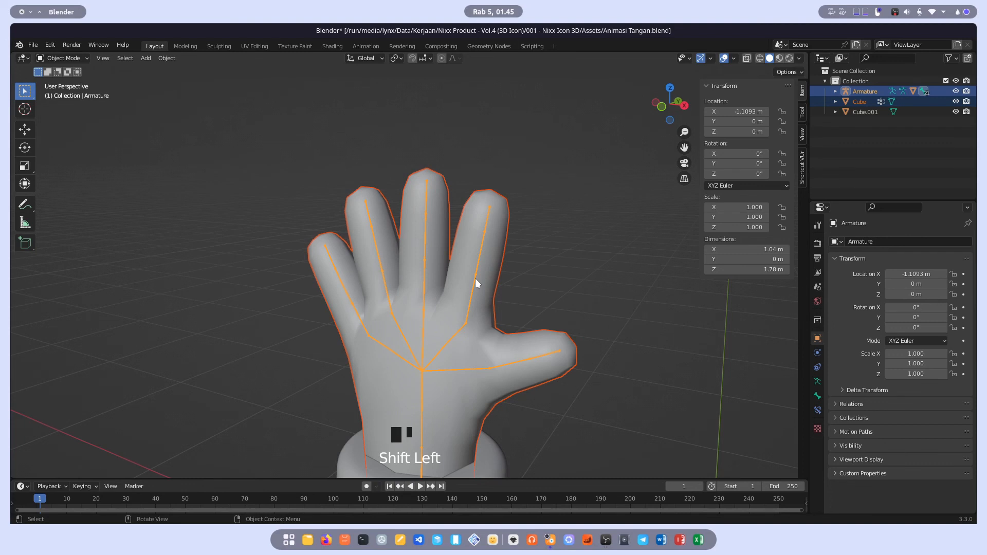
key(ctrl+p)
click(475, 279)
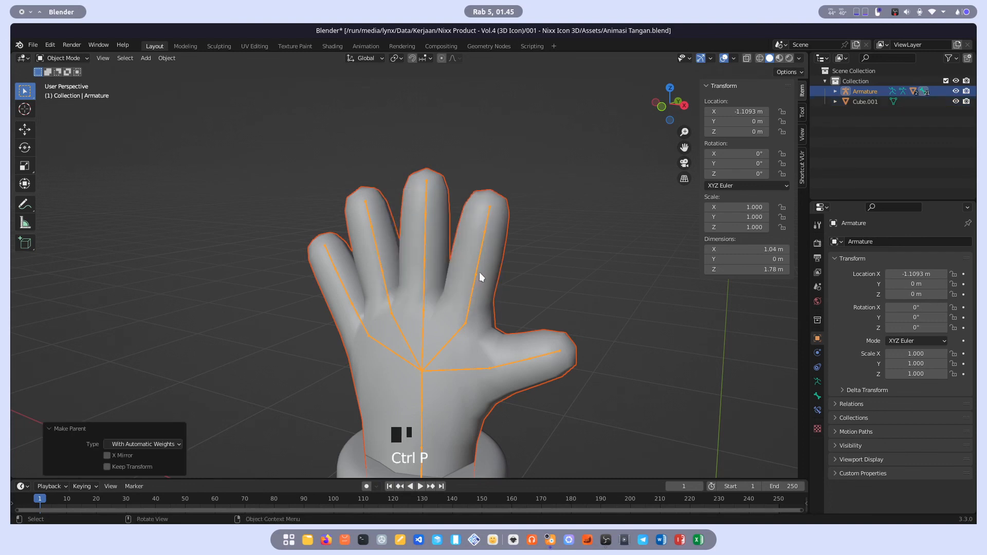
Test the newly parented hand in Pose Mode by curling the middle and ring fingers about local X
click(472, 278)
key(ctrl+Tab)
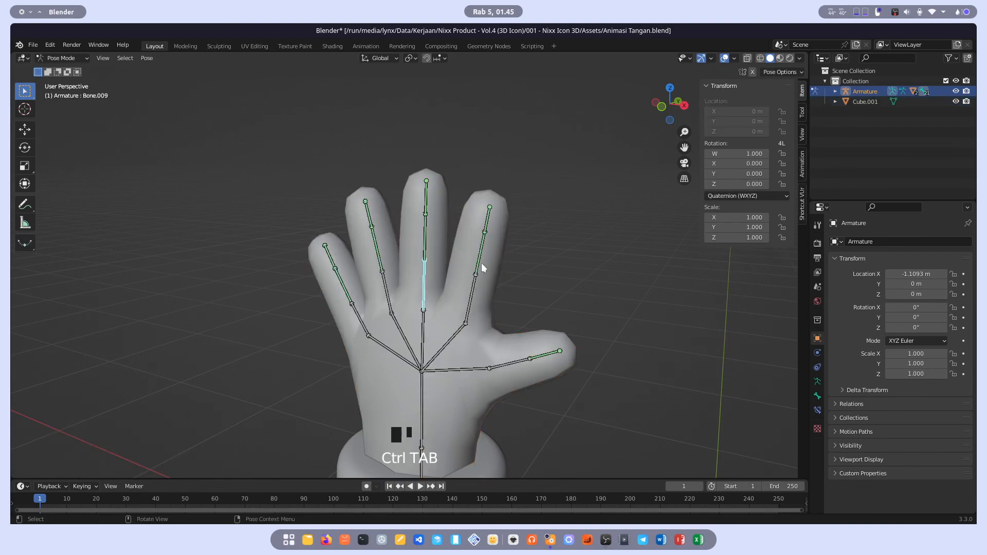
key(r)
key(x)
key(x)
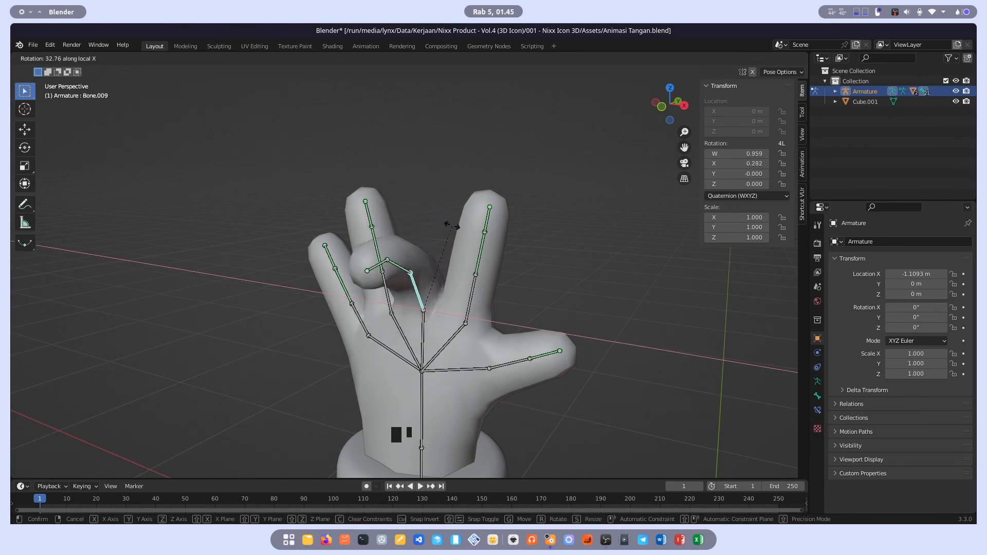
right_click(452, 224)
click(389, 286)
key(r)
key(x)
key(x)
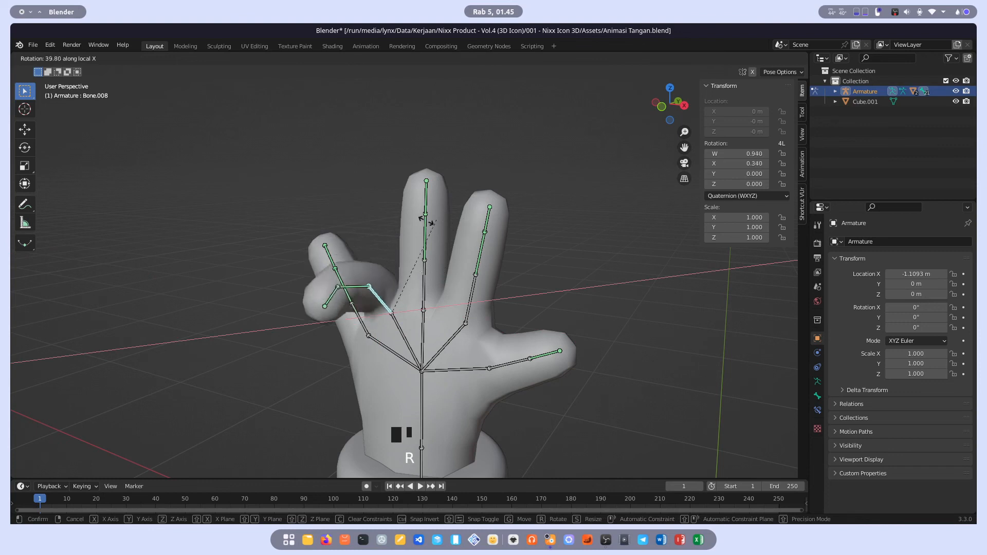
right_click(428, 223)
key(ctrl+Tab)
Add a Subdivision Surface modifier to the hand with render level 1 and place it above the Armature modifier
middle_drag(430, 227, 516, 239)
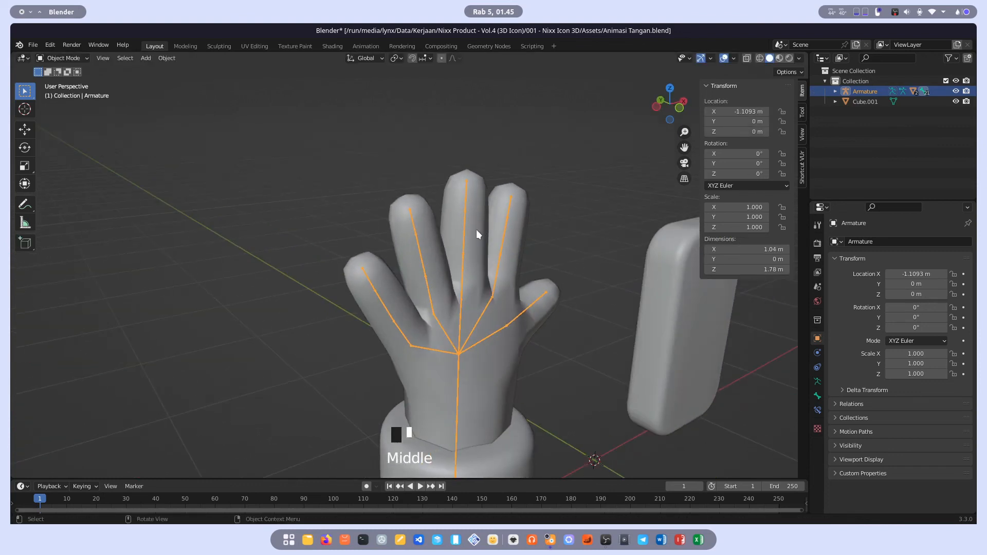
click(487, 266)
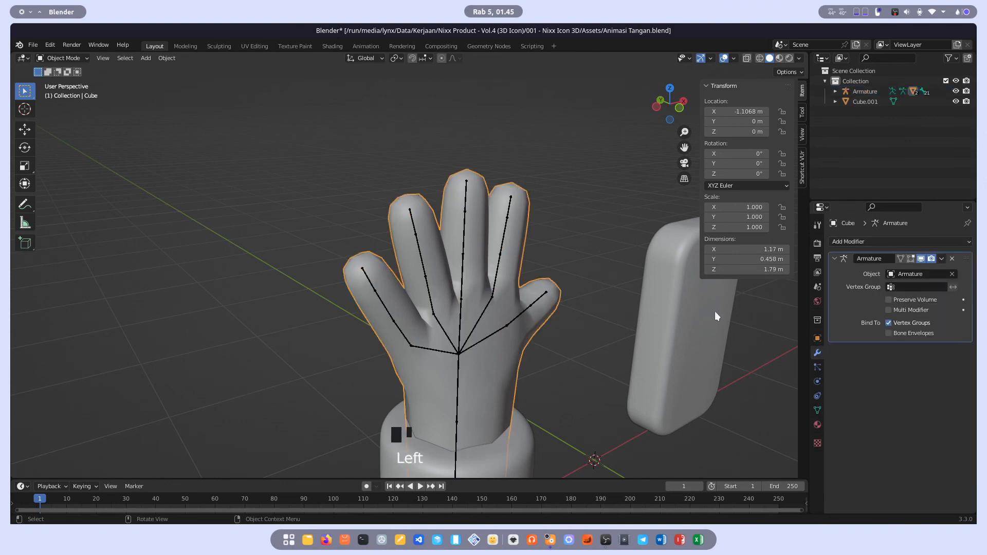
click(875, 241)
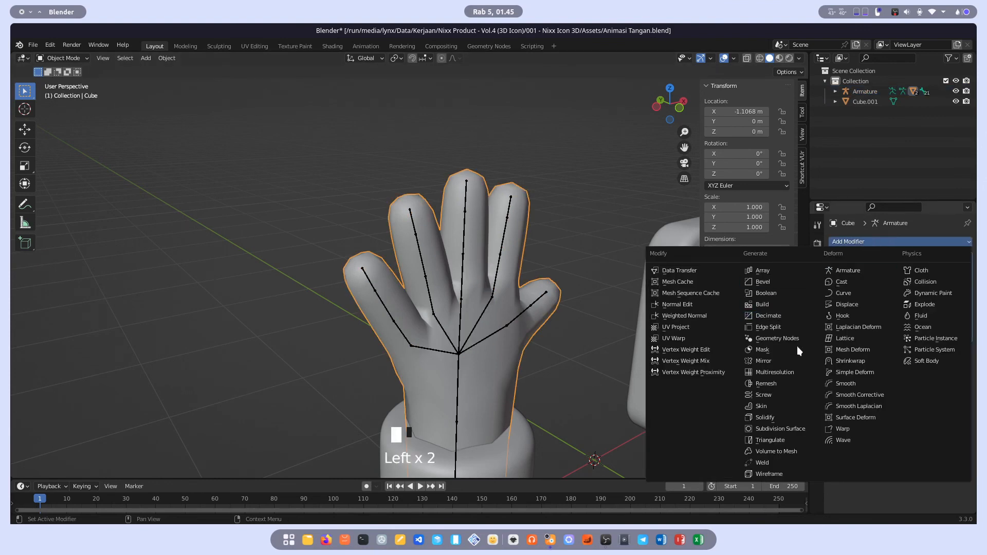
click(779, 428)
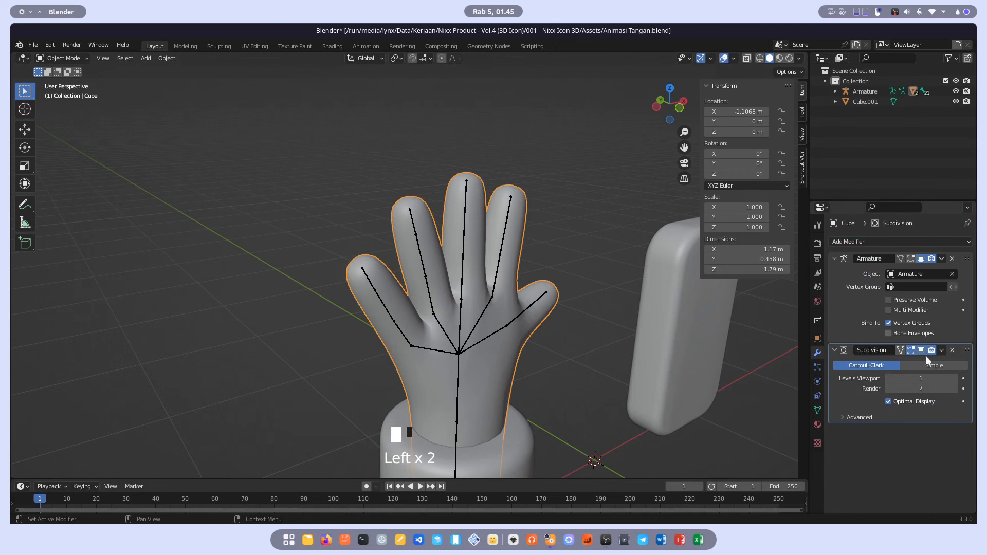
click(889, 389)
drag(972, 350, 967, 259)
Select the separate rounded block beside the hand and save the file
scroll(549, 322, down, 5)
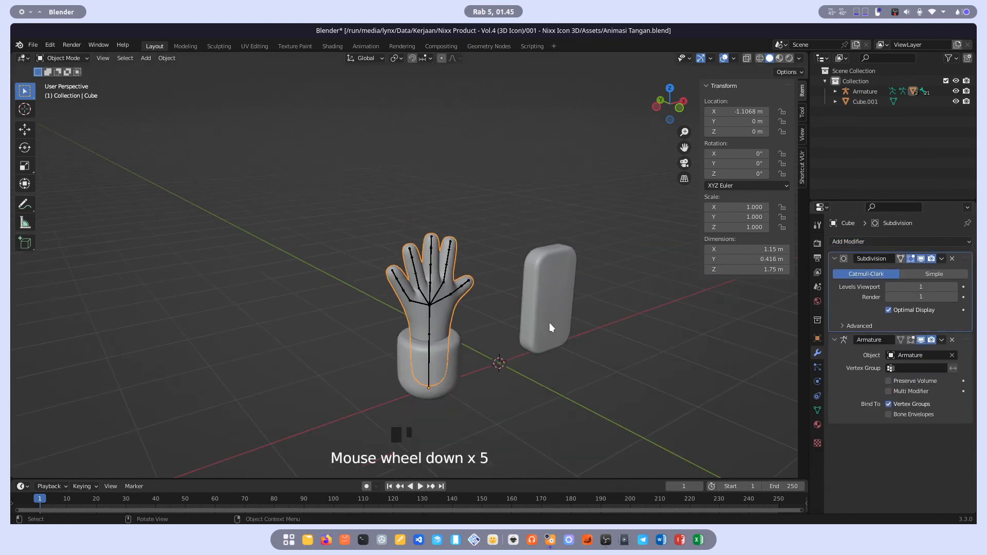
click(550, 322)
middle_drag(646, 320, 604, 328)
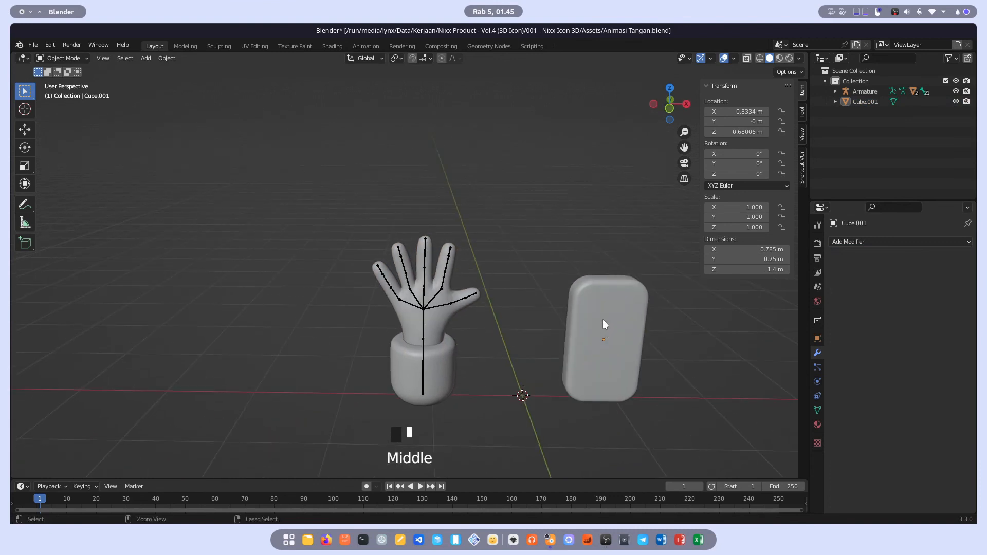
key(ctrl+s)
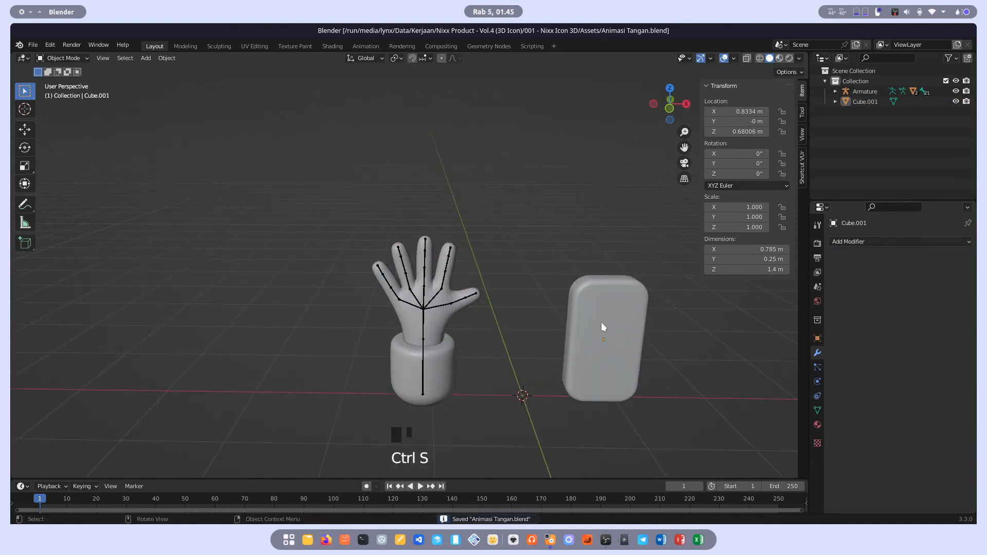
click(582, 319)
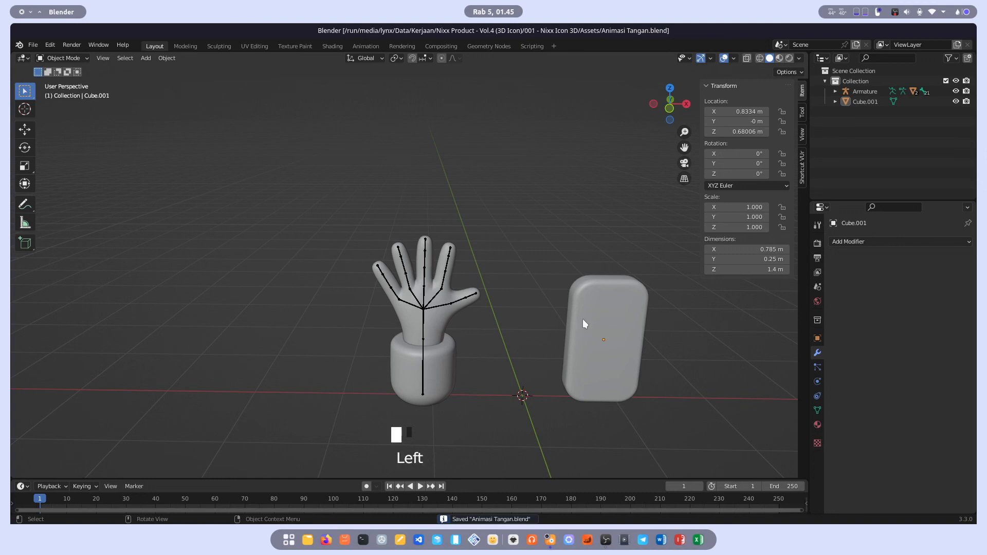